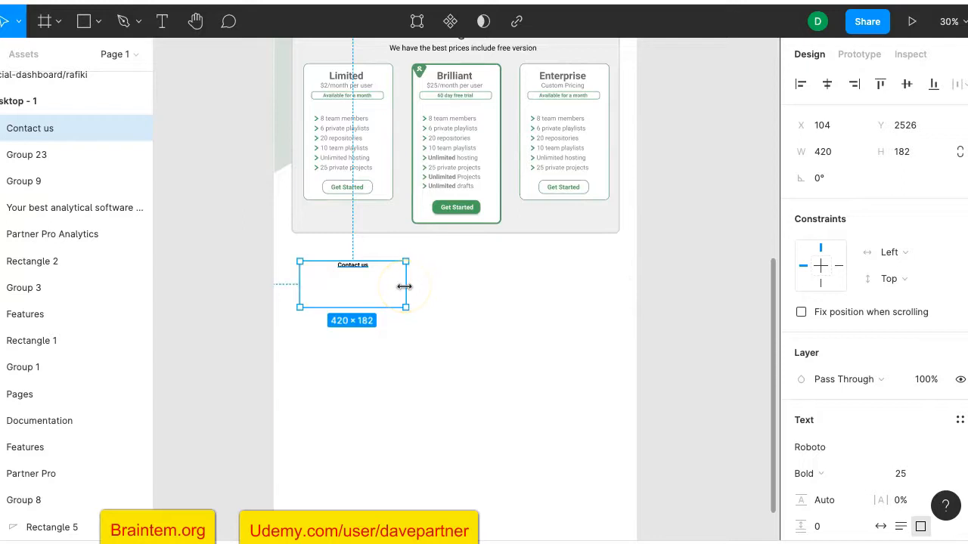
Duplicate the Features heading group and move the copy below Pricing Plans
scroll(469, 257, "up", 3)
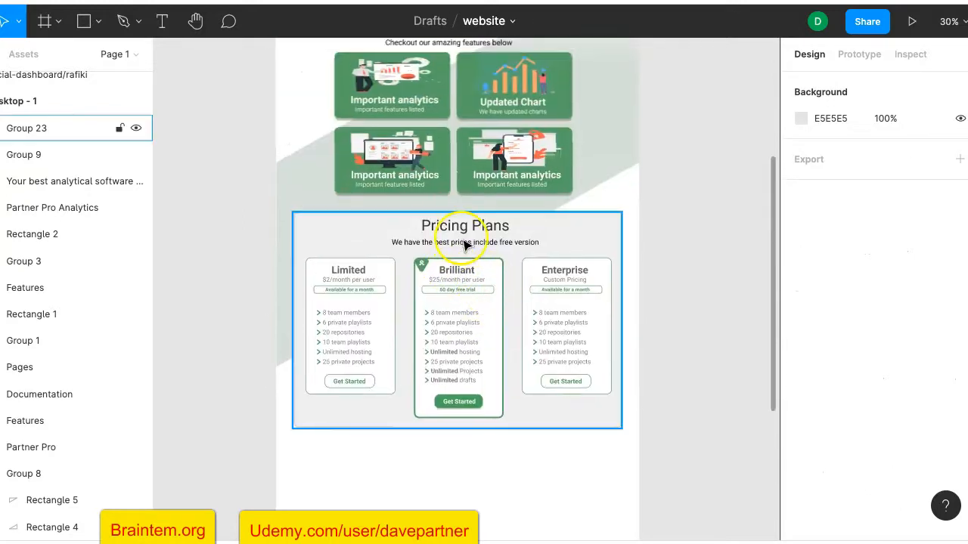
scroll(465, 244, "up", 4)
left_click(454, 299)
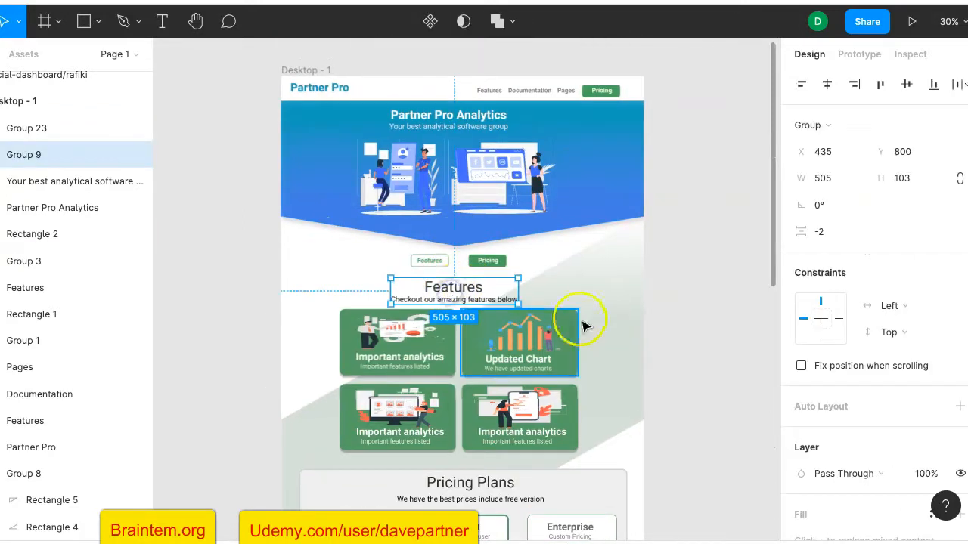
key("ctrl+d")
scroll(655, 319, "down", 1)
scroll(655, 318, "down", 5)
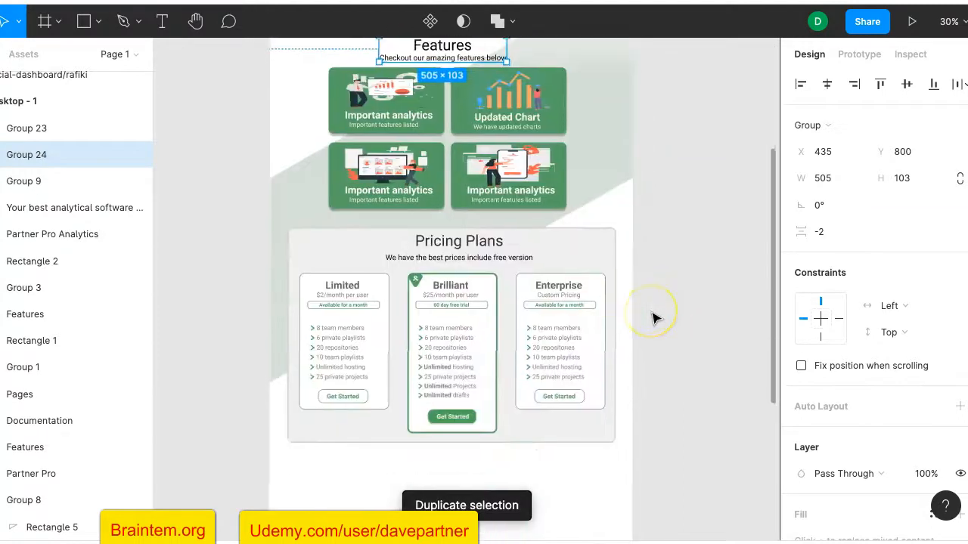
scroll(655, 318, "up", 1)
left_click_drag(452, 98, 459, 527)
scroll(464, 502, "down", 3)
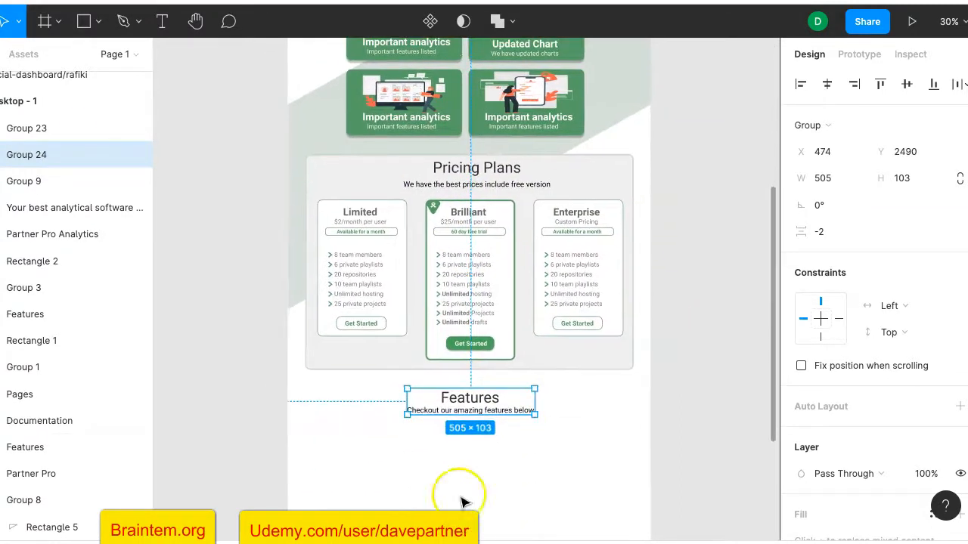
Retype the copy as 'Contact Us' with subtitle 'Use the form below to reach out to us'
double_click(468, 401)
double_click(469, 401)
type("Contact Us")
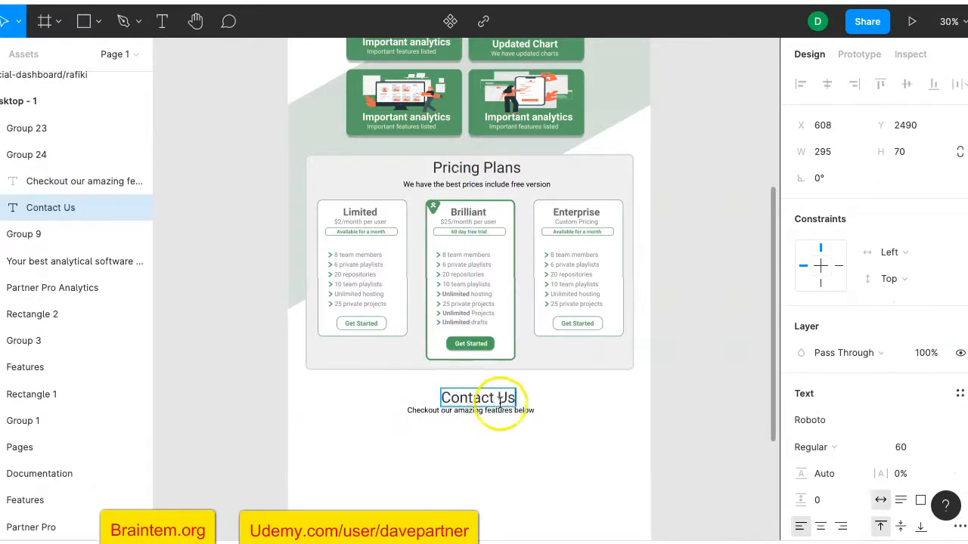
left_click(499, 412)
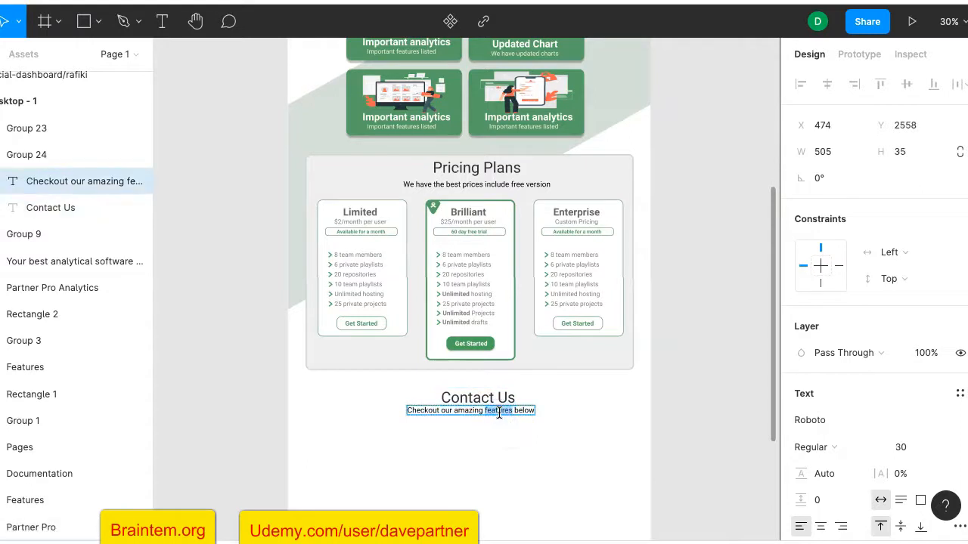
key("ctrl+a")
type("u")
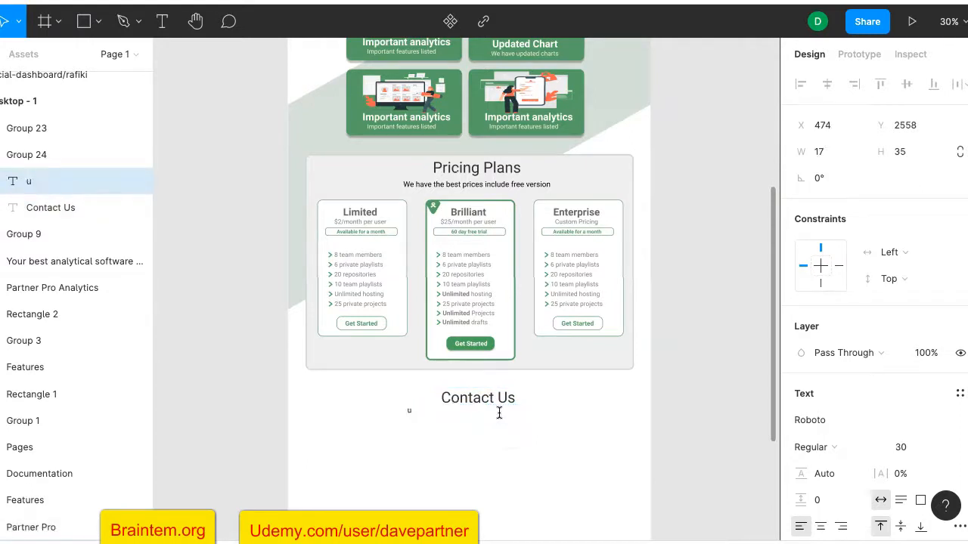
type("sU")
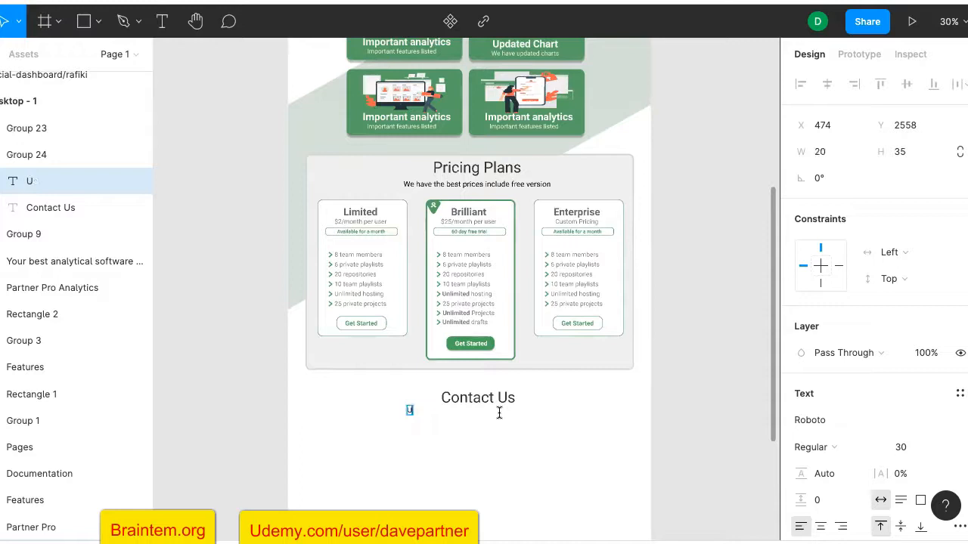
type("se the")
scroll(499, 413, "up", 5)
type("form an")
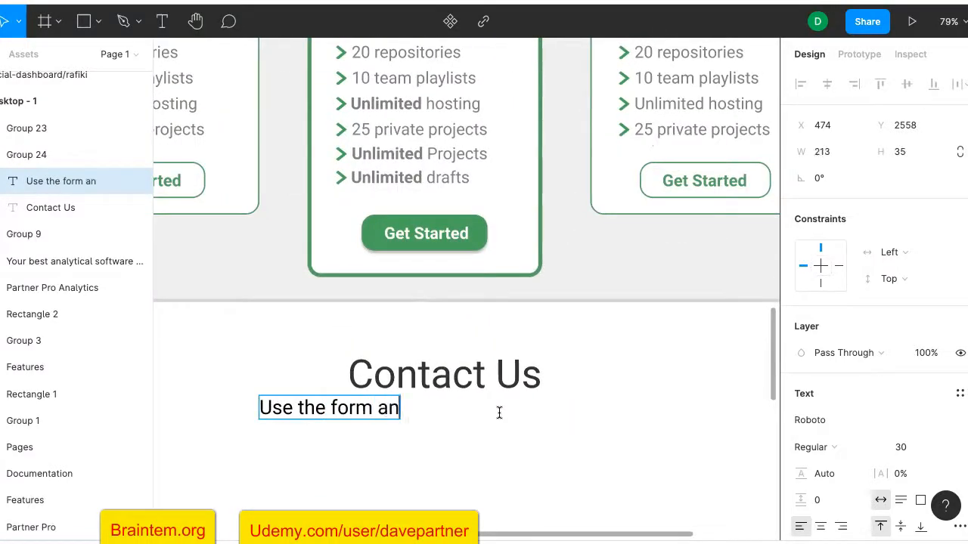
key("BackSpace")
key("BackSpace")
type("below to reach out to ")
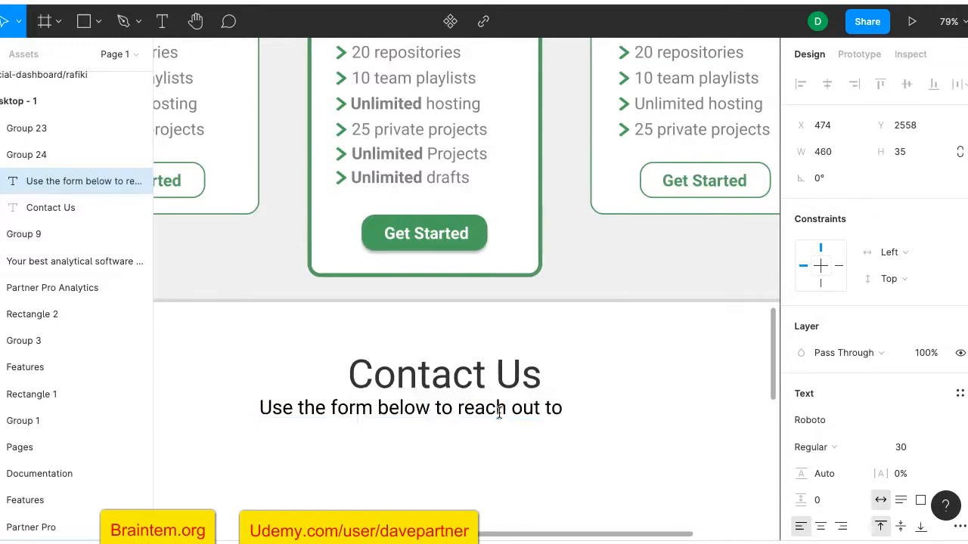
type("our")
double_click(507, 407)
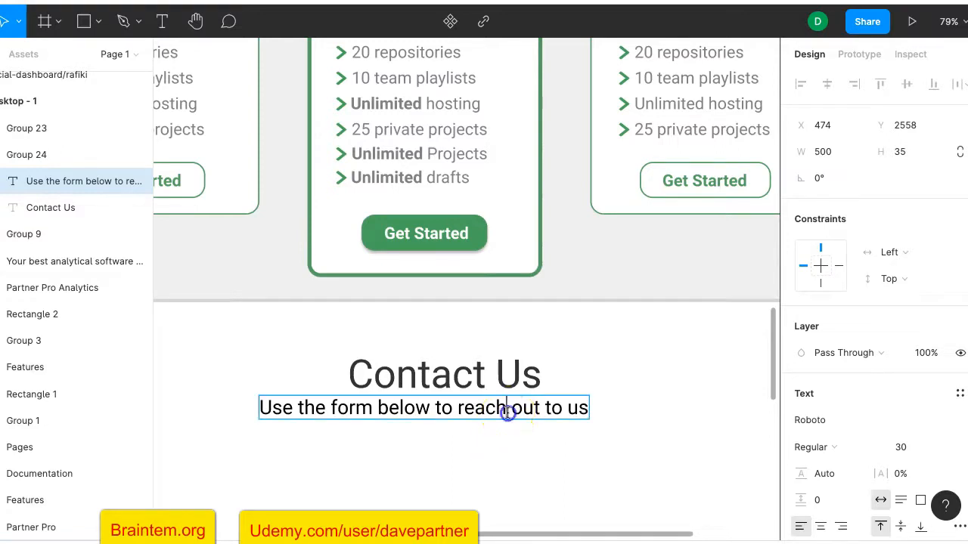
left_click_drag(507, 407, 644, 378)
key("Escape")
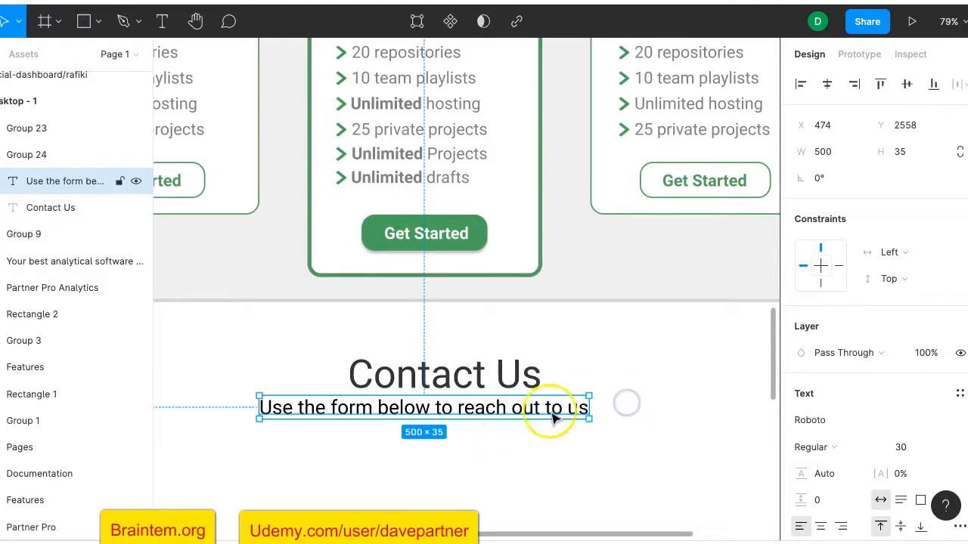
Centre the Contact Us heading horizontally over its subtitle
left_click(518, 385, "shift")
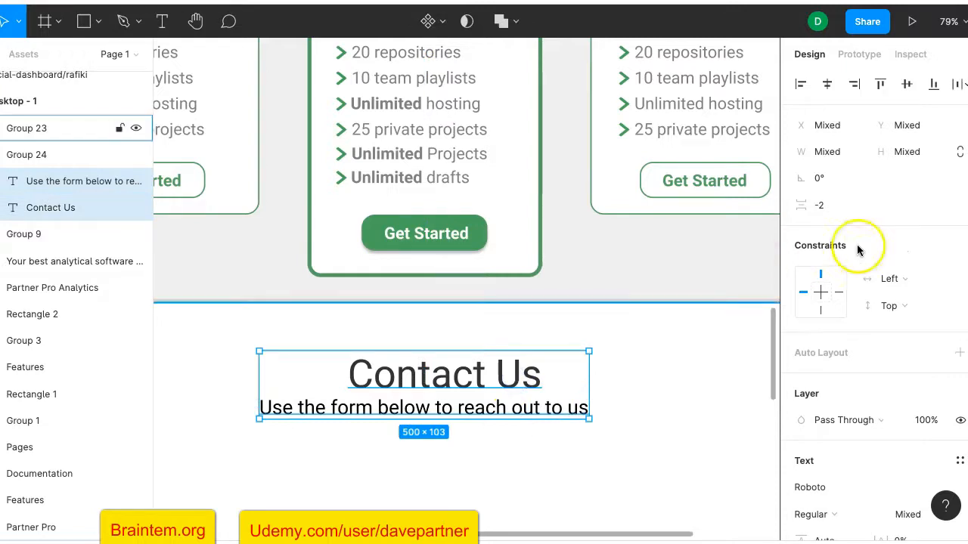
left_click(828, 85)
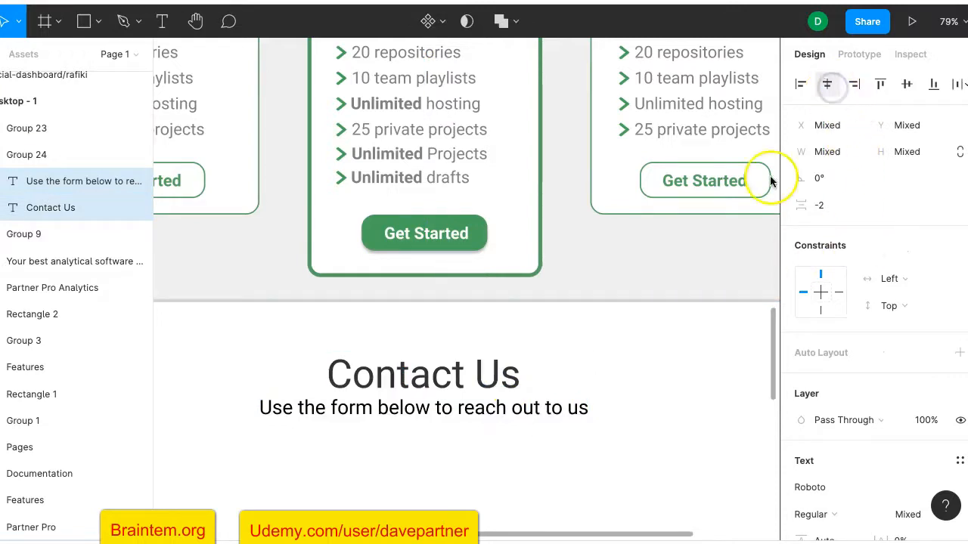
left_click(676, 399)
scroll(678, 401, "down", 5)
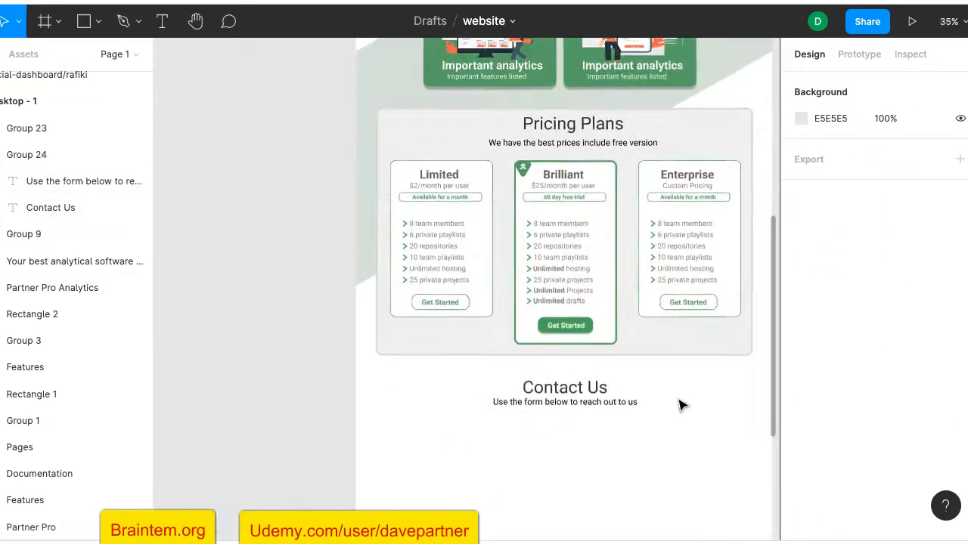
Add a paragraph starting 'We help with any questions you may have' in a 576×159 box
scroll(678, 405, "down", 2)
scroll(678, 405, "right", 2)
scroll(678, 405, "up", 3)
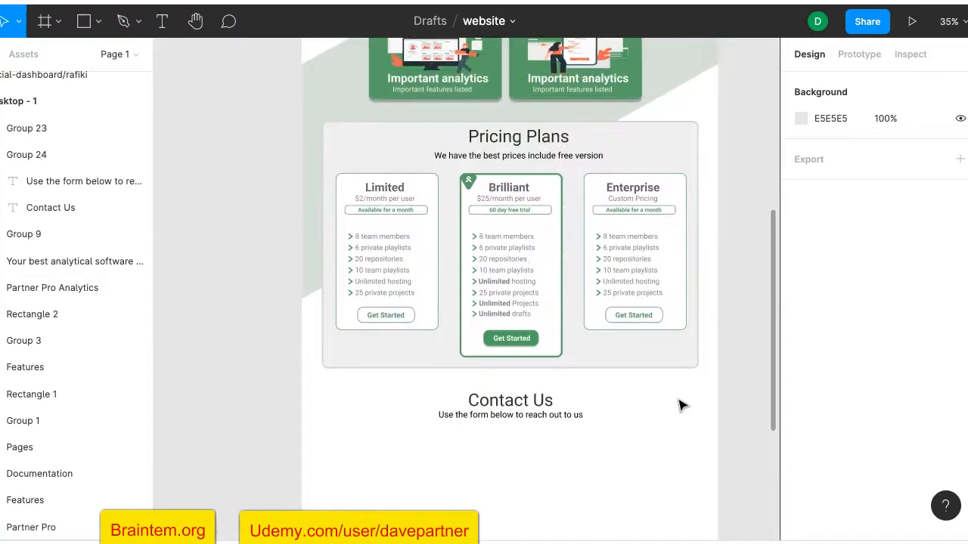
scroll(620, 423, "down", 5)
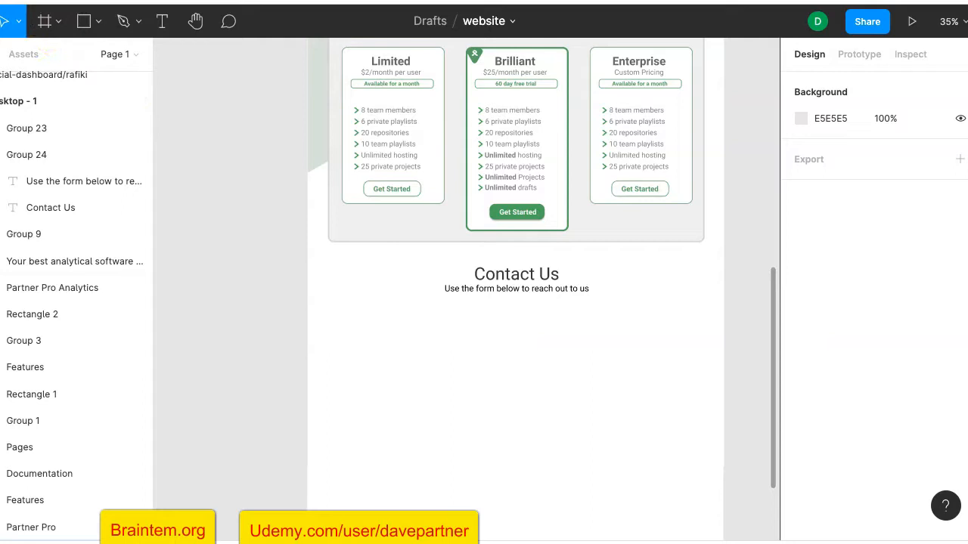
left_click(161, 21)
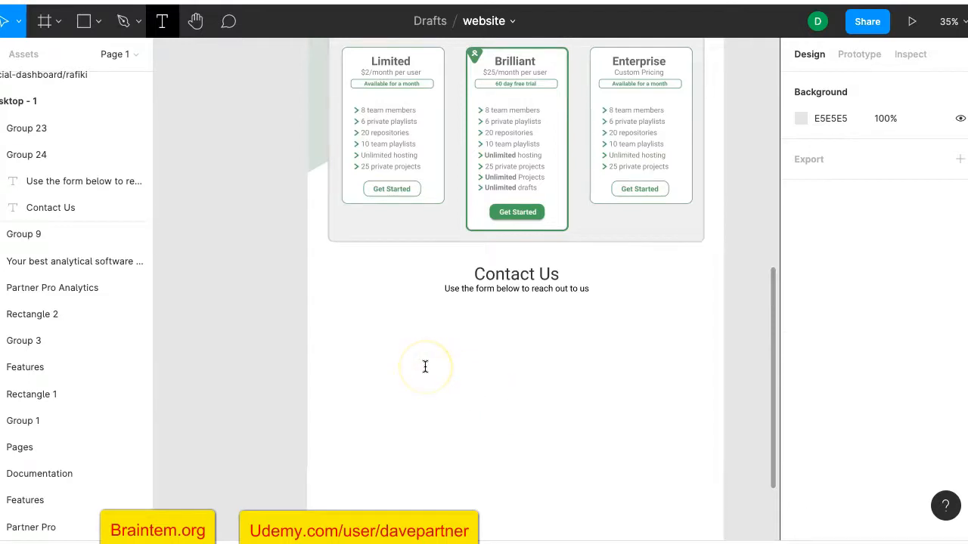
left_click_drag(327, 305, 494, 389)
type("We help with any")
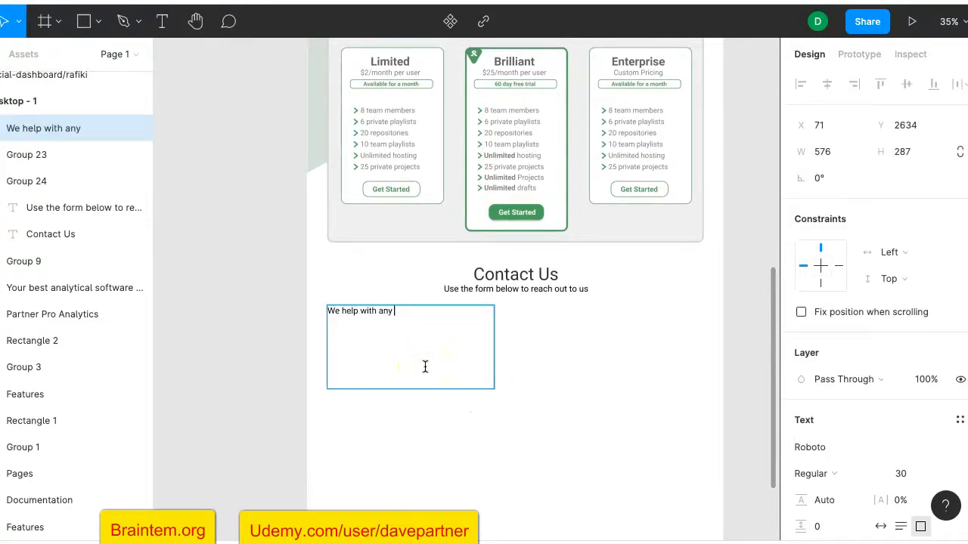
type(" questions")
scroll(426, 335, "up", 3)
type("y")
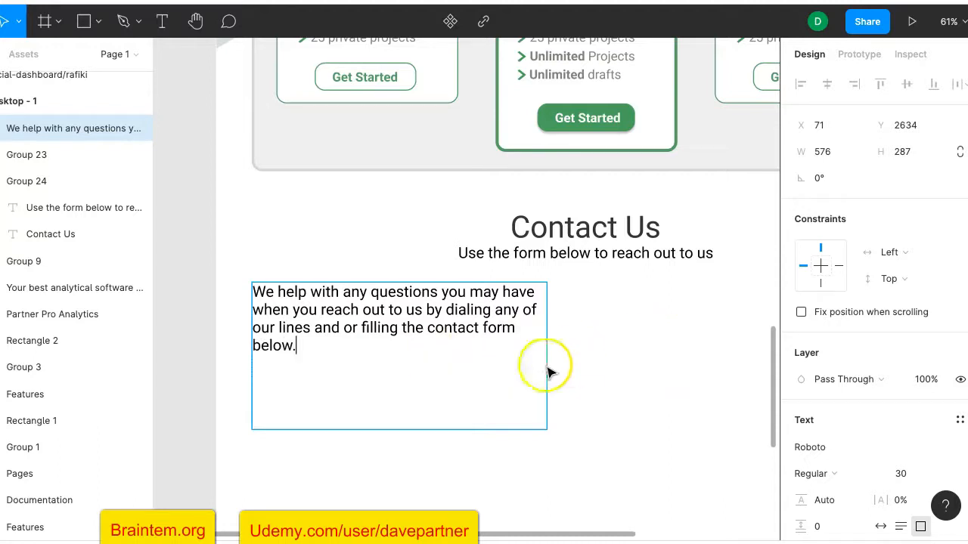
key("Escape")
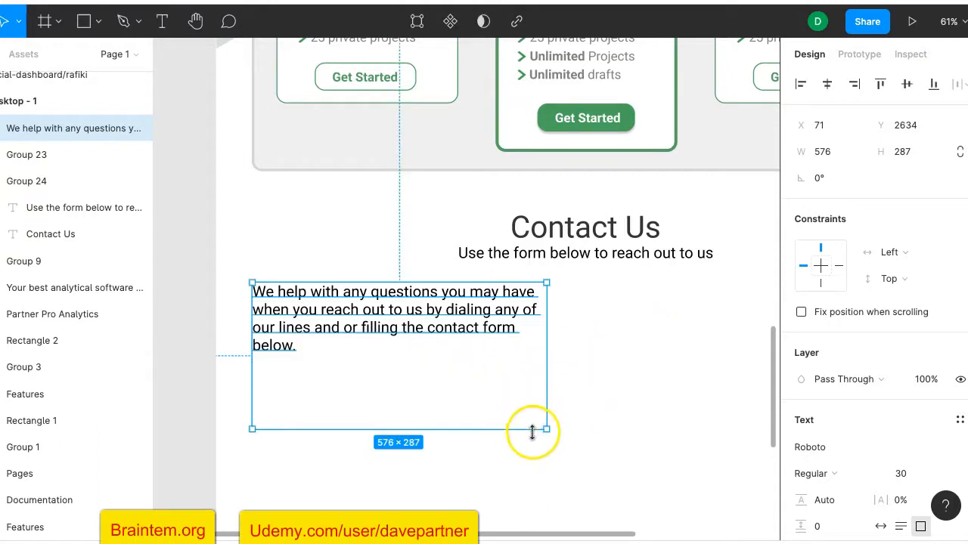
left_click_drag(526, 431, 526, 365)
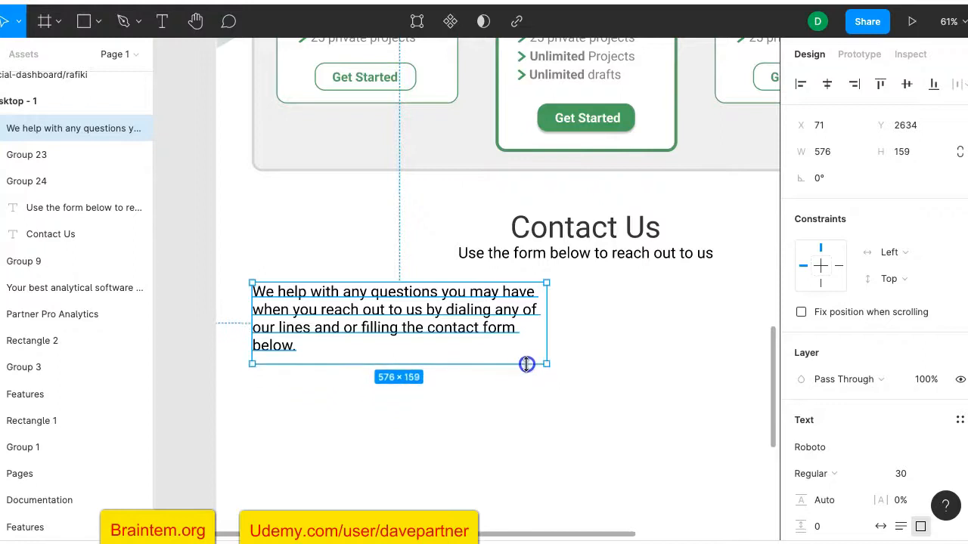
left_click(634, 340)
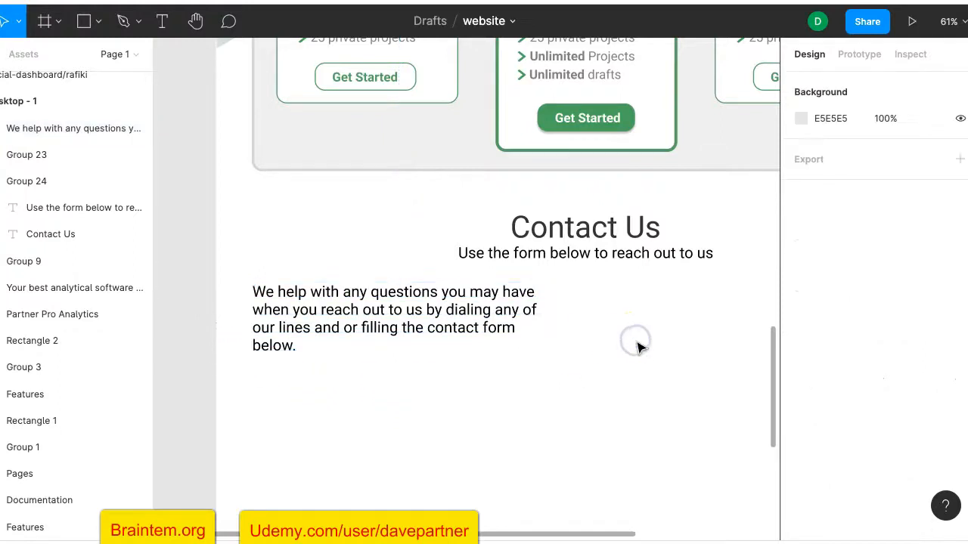
left_click(465, 304)
Set the paragraph's fill opacity to 60%
scroll(832, 443, "down", 3)
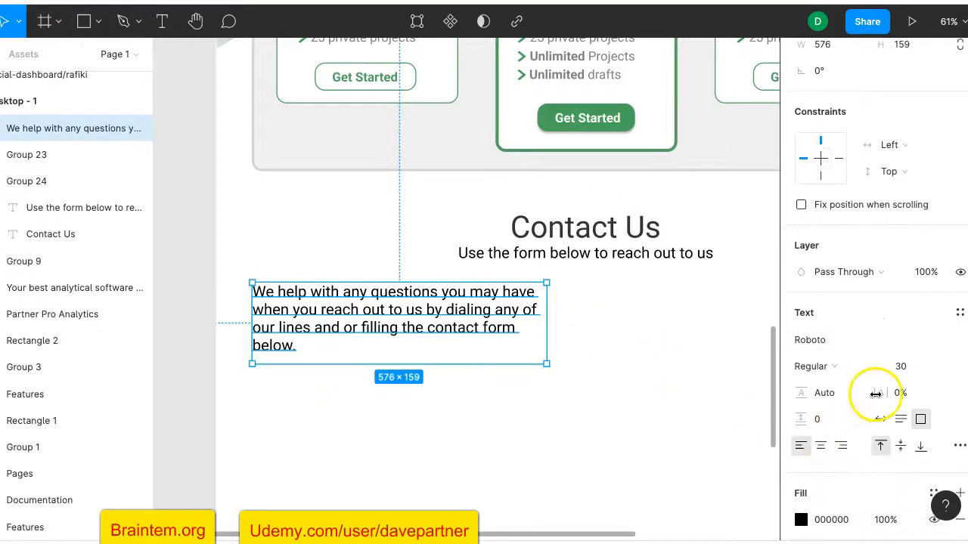
scroll(892, 401, "down", 3)
left_click(883, 406)
type("80")
key("Return")
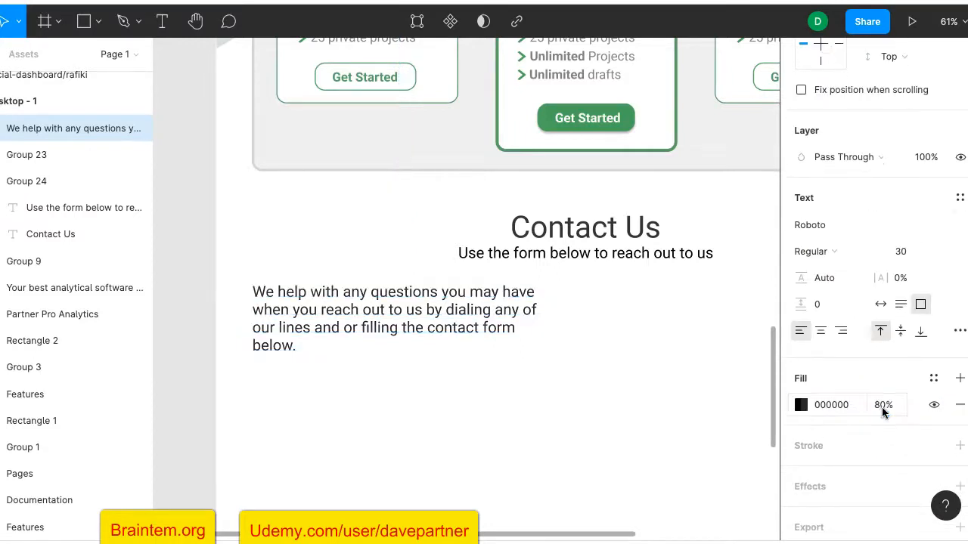
left_click(881, 406)
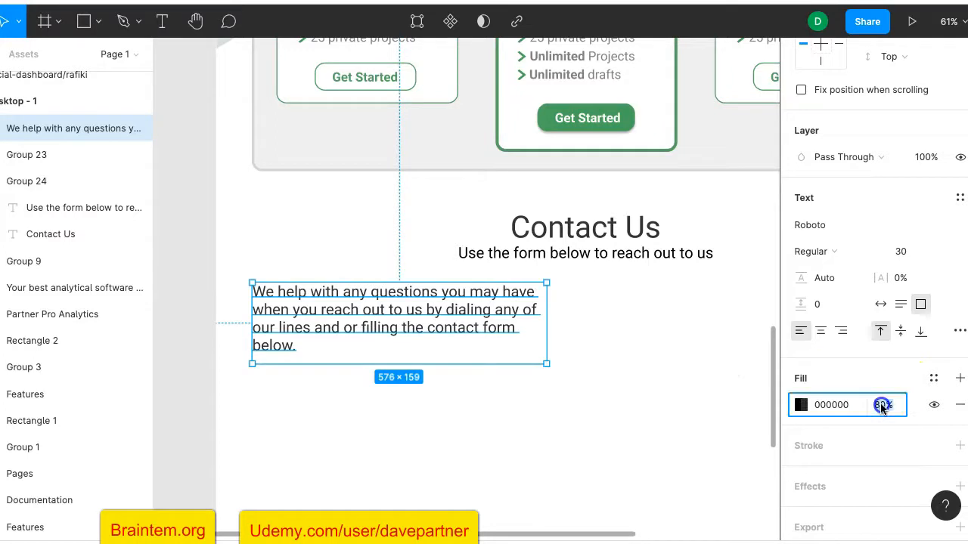
type("60")
key("Return")
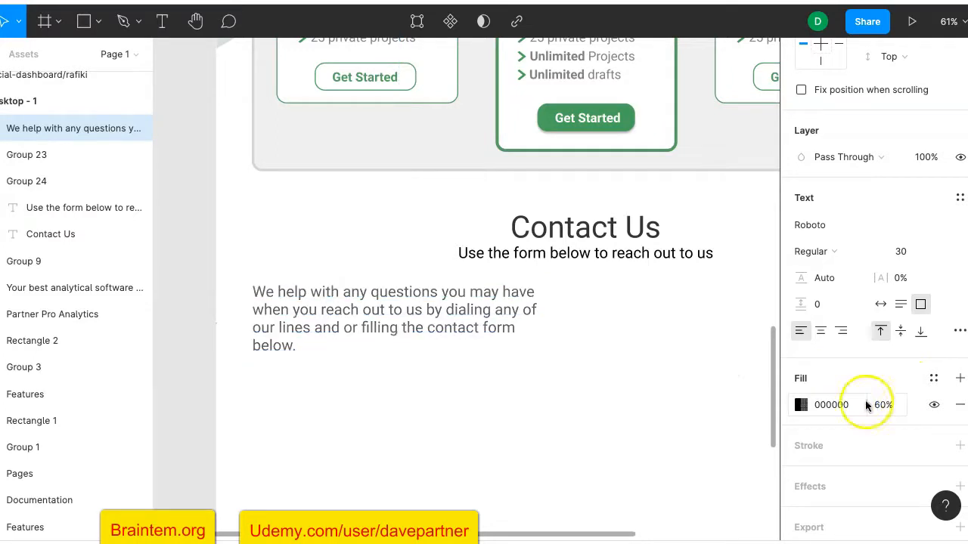
left_click(687, 365)
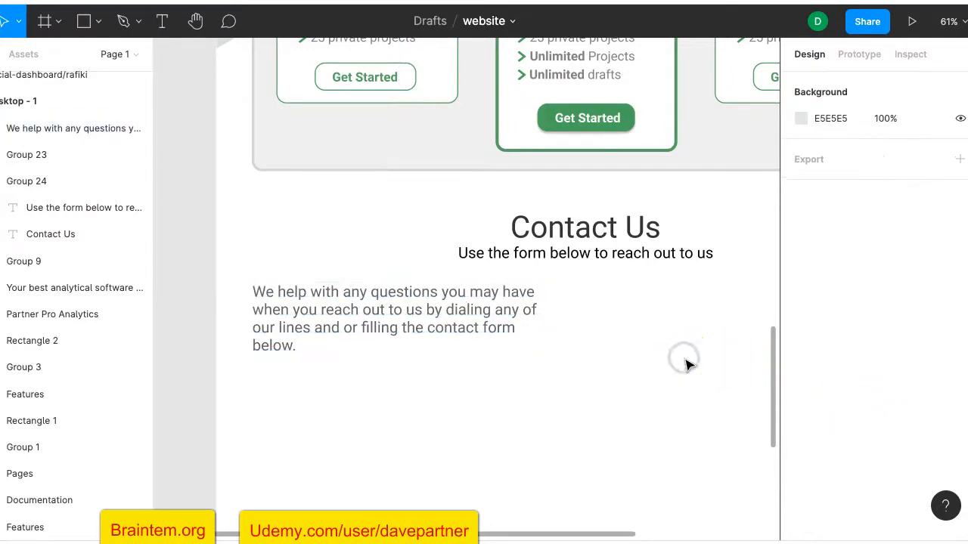
scroll(687, 366, "right", 5)
scroll(686, 366, "right", 3)
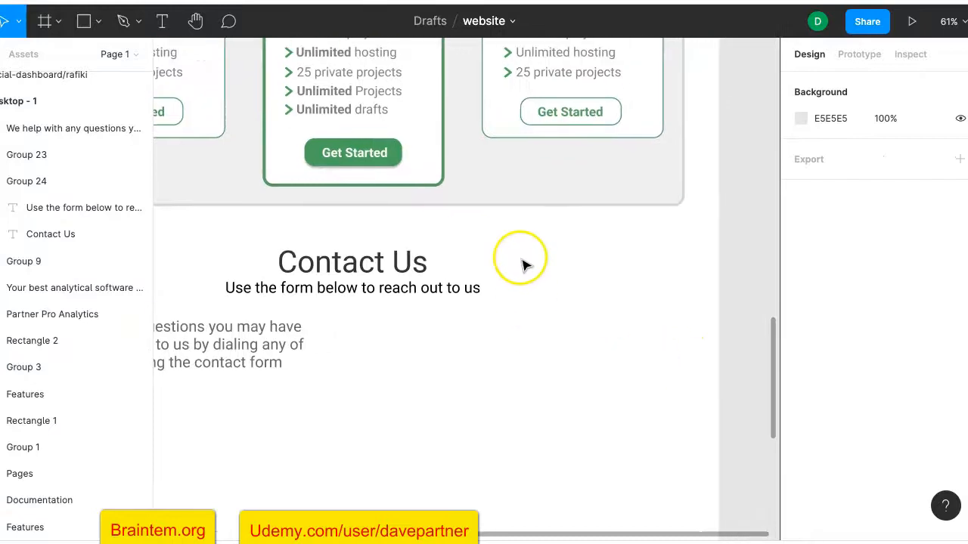
Change the icon search from 'map' to 'marker' and scroll down to the map-marker-alt icon
left_click(161, 21)
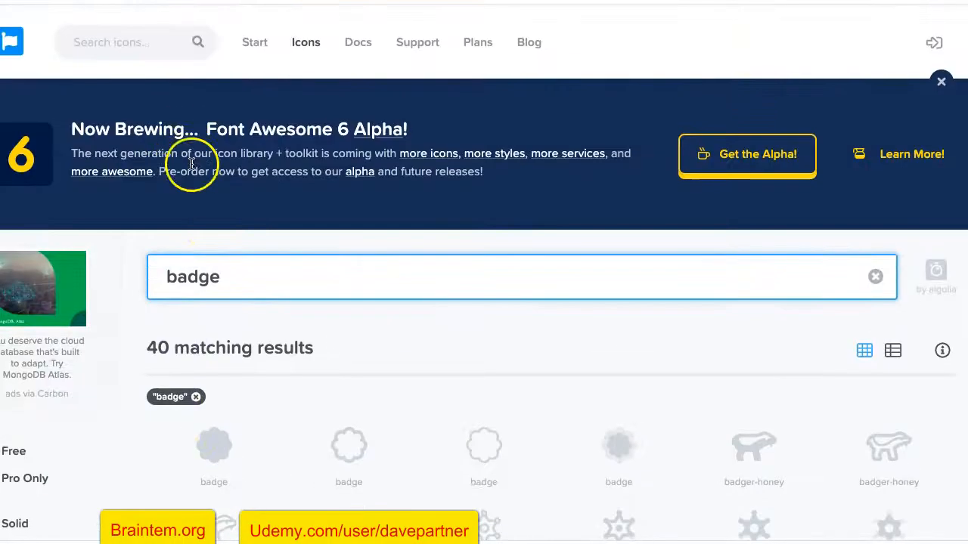
double_click(201, 266)
type("map")
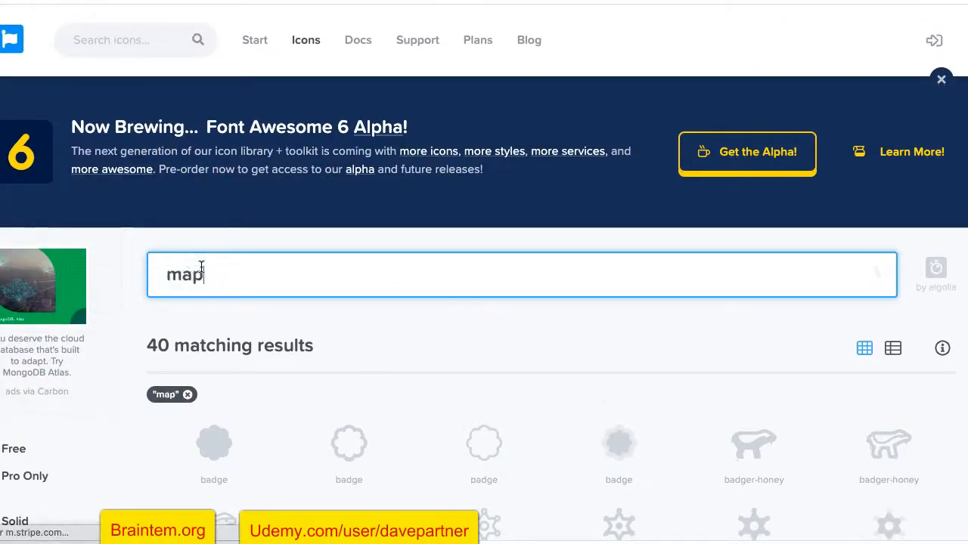
scroll(161, 322, "down", 2)
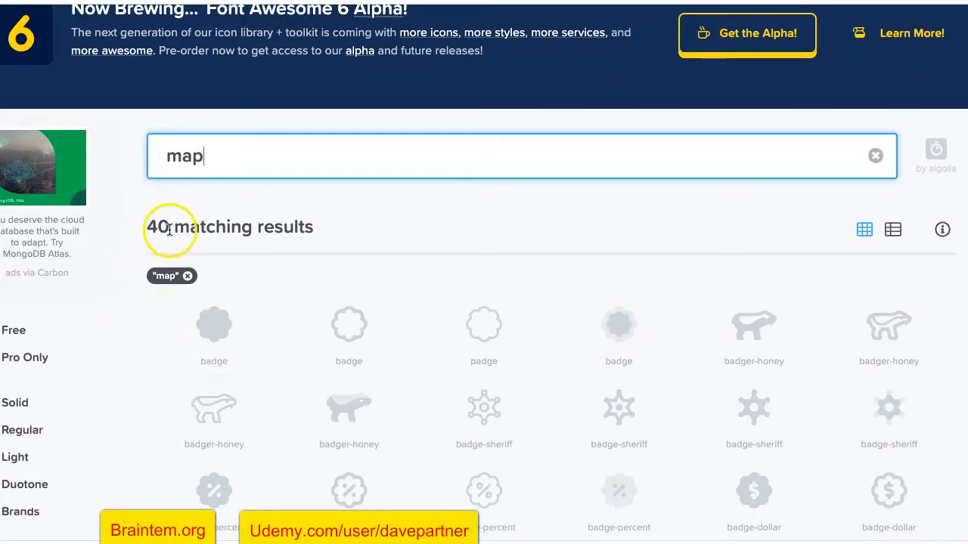
double_click(194, 160)
type("marker")
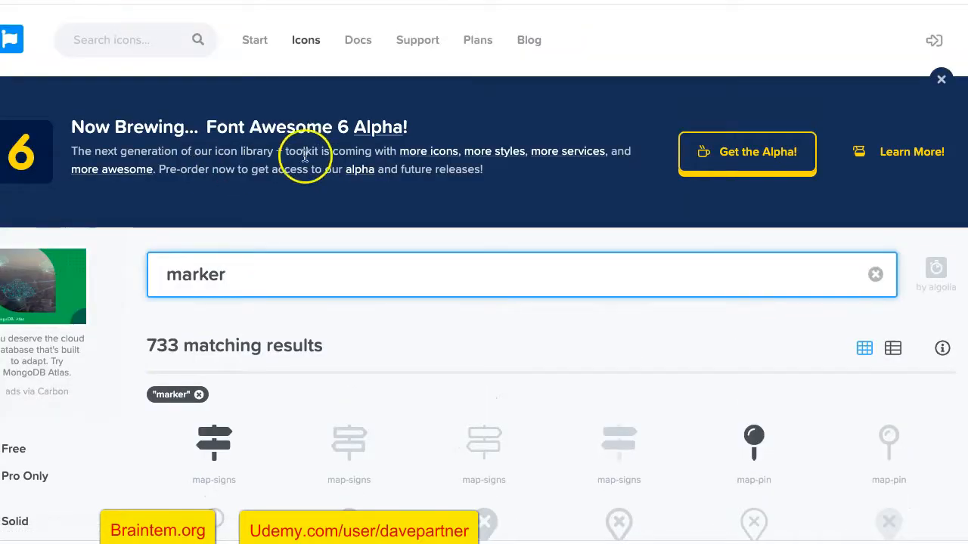
scroll(347, 161, "down", 3)
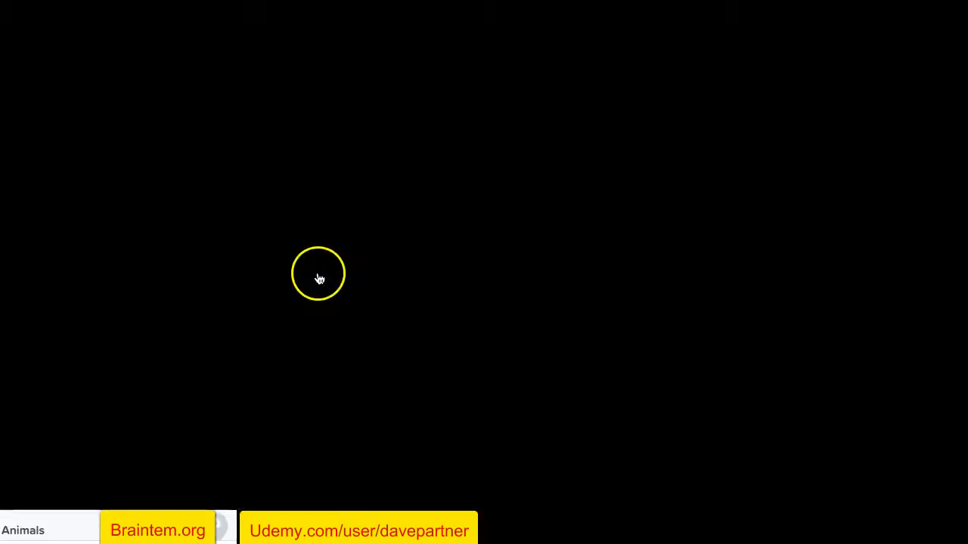
scroll(456, 387, "down", 1)
scroll(456, 387, "down", 3)
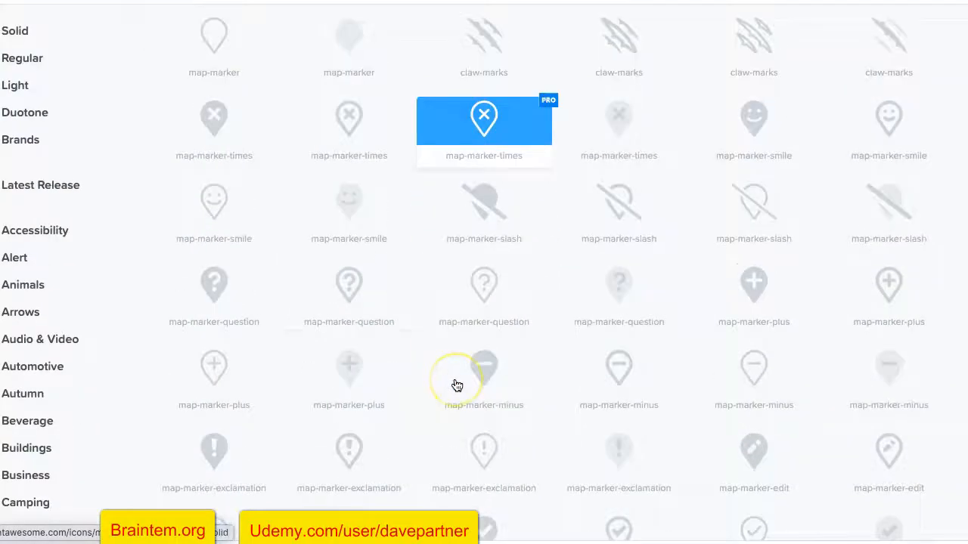
scroll(456, 387, "down", 1)
scroll(536, 420, "down", 2)
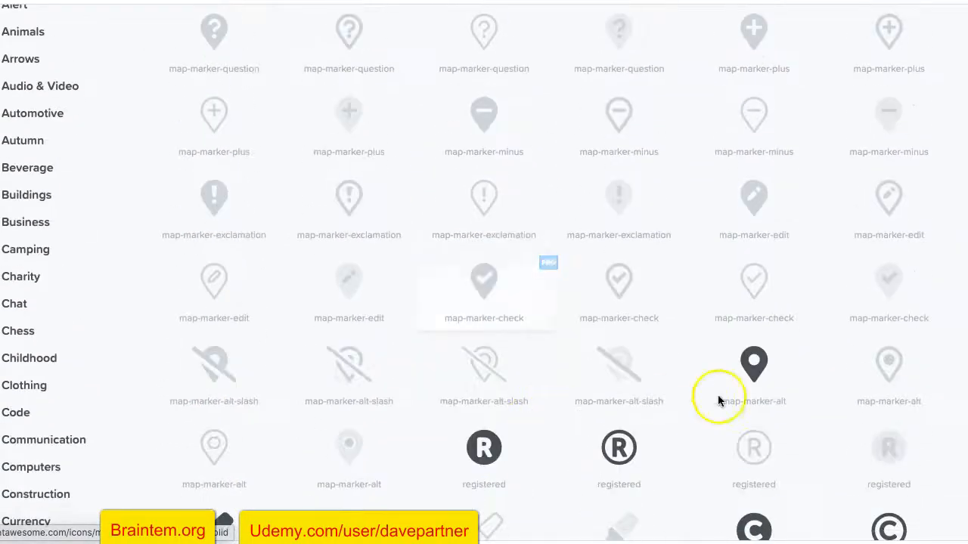
Download the map-marker-alt icon as SVG, accepting the attribution terms
left_click(754, 381)
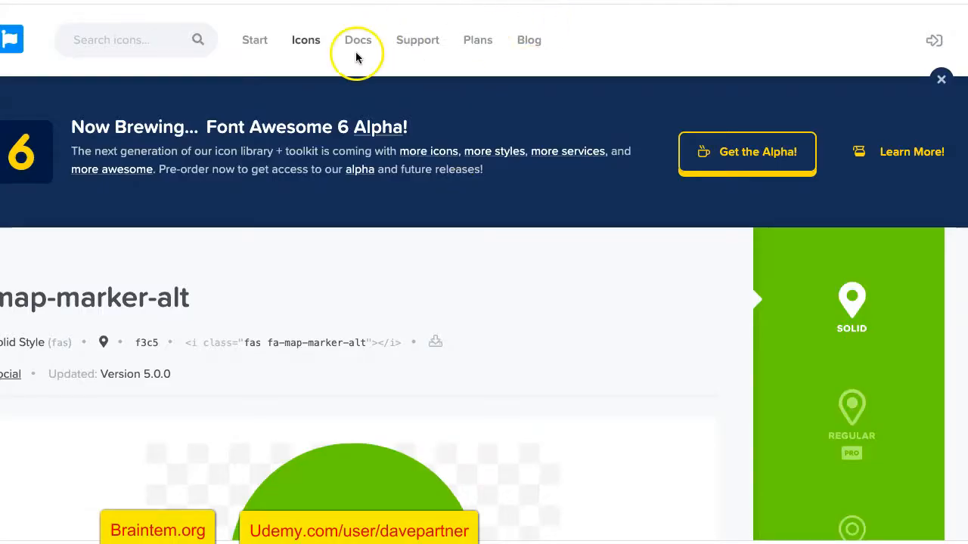
scroll(296, 248, "down", 3)
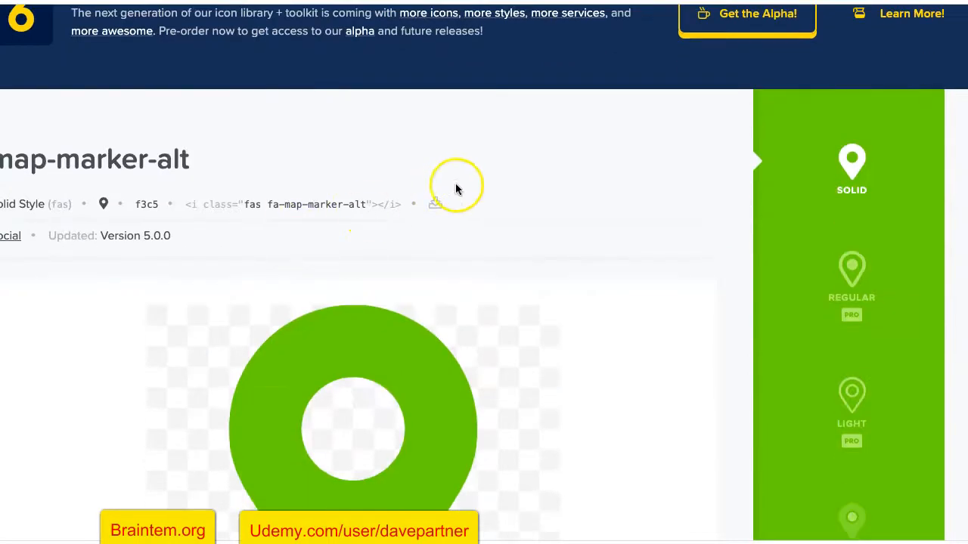
left_click(442, 206)
left_click(478, 399)
Search for 'phone' and download the phone-alt icon as SVG
key("super+Left")
scroll(444, 271, "up", 10)
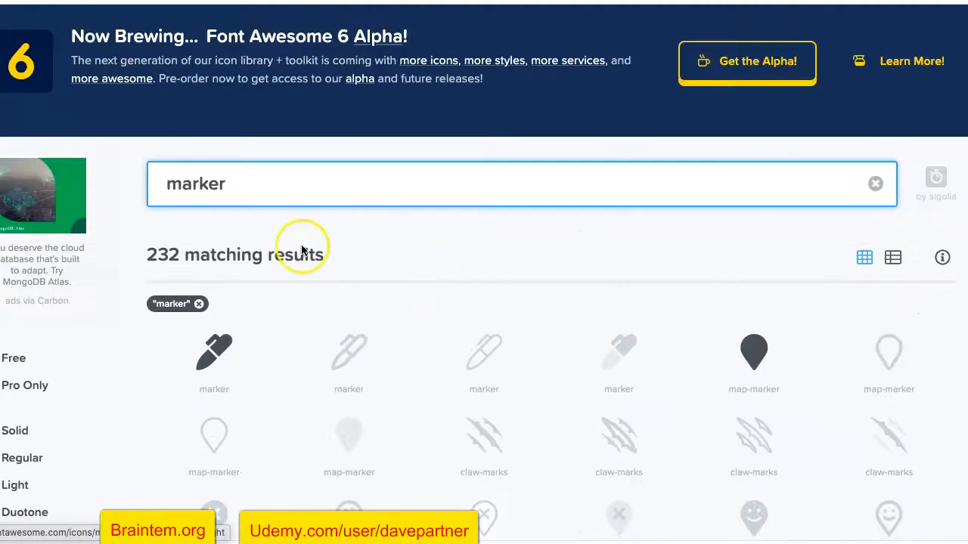
double_click(194, 186)
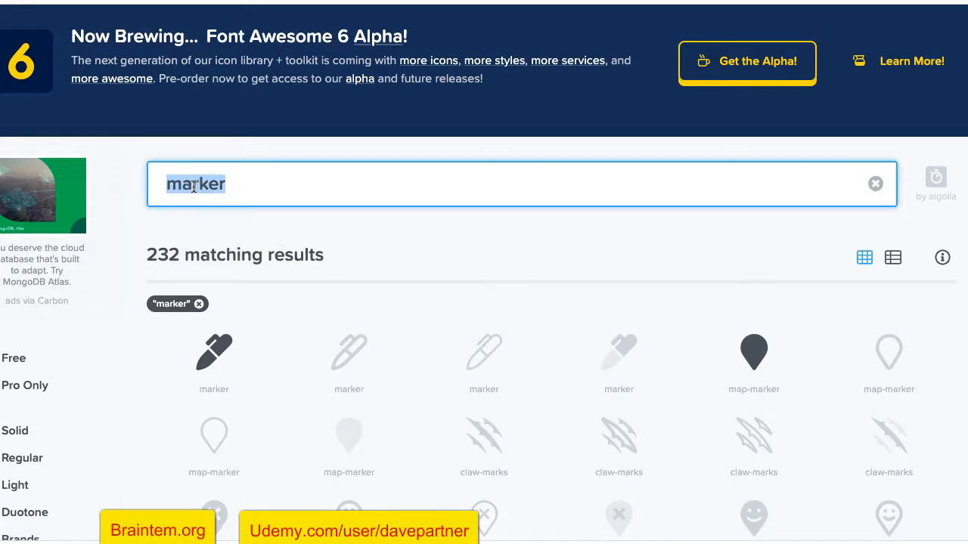
type("phone")
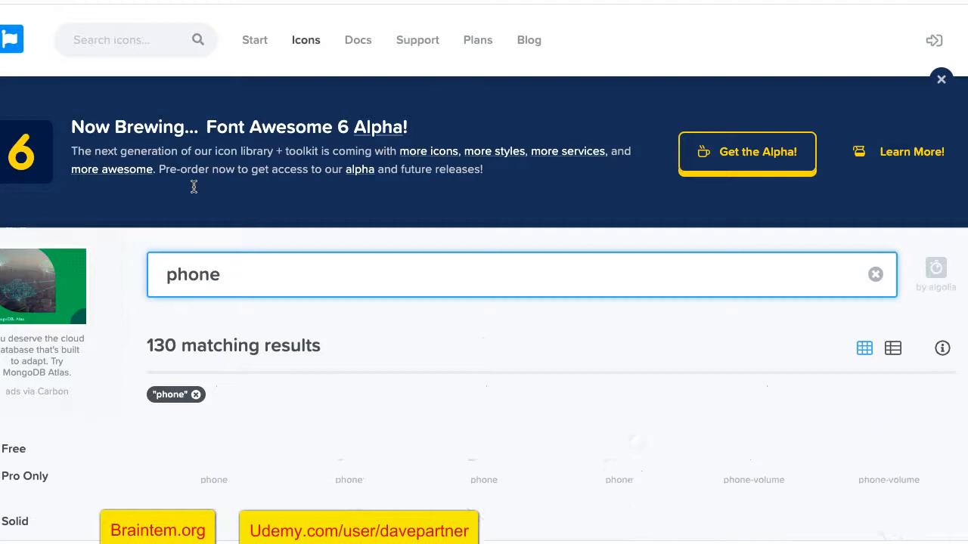
scroll(145, 323, "down", 1)
scroll(174, 310, "down", 2)
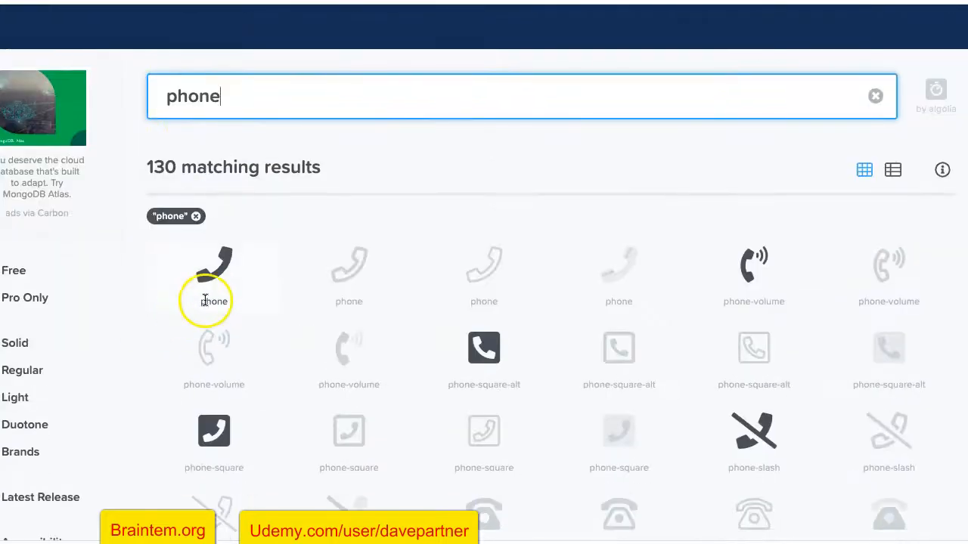
scroll(310, 350, "down", 2)
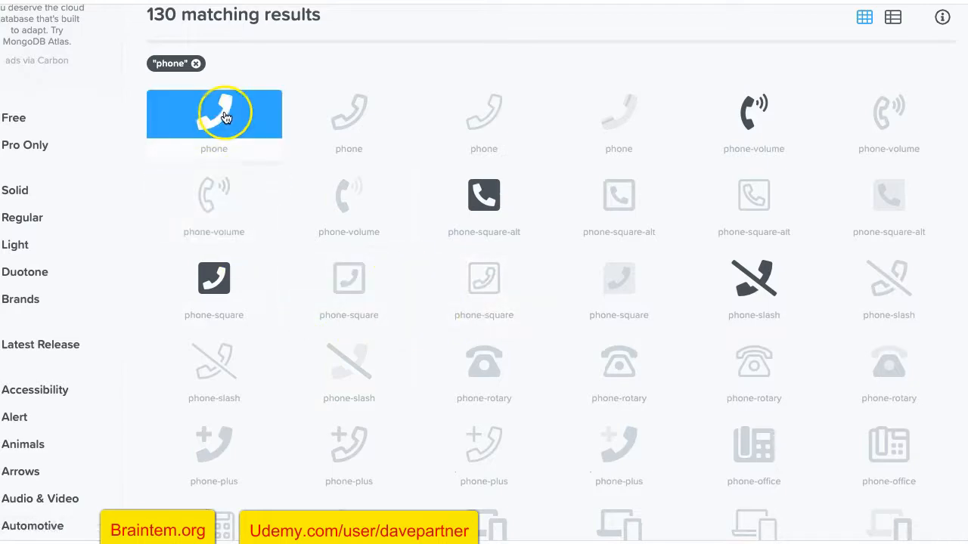
scroll(427, 355, "down", 3)
scroll(427, 356, "down", 2)
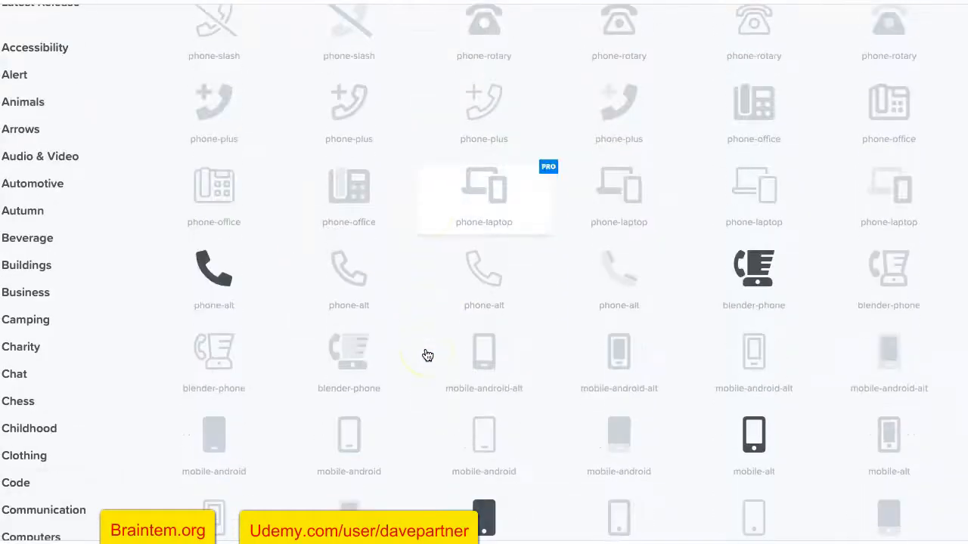
left_click(228, 286)
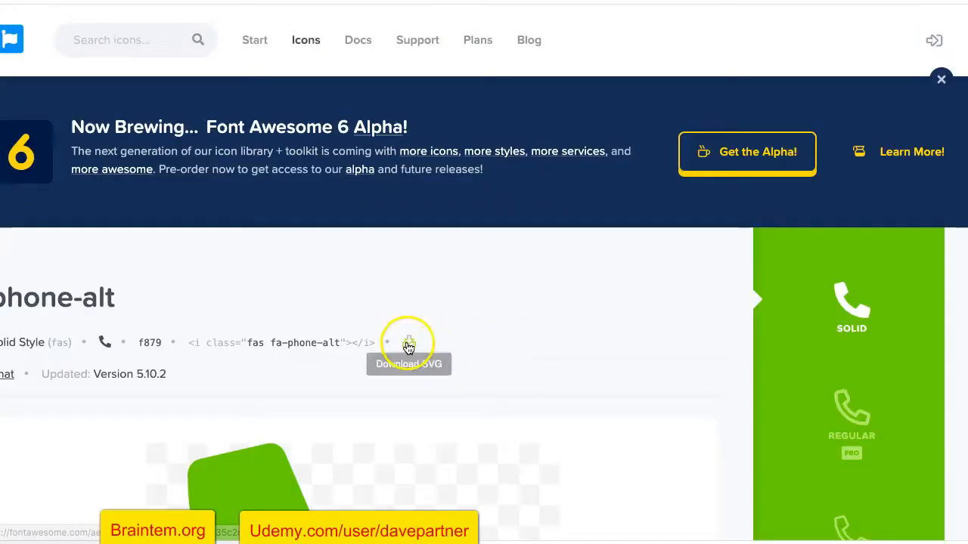
left_click(408, 345)
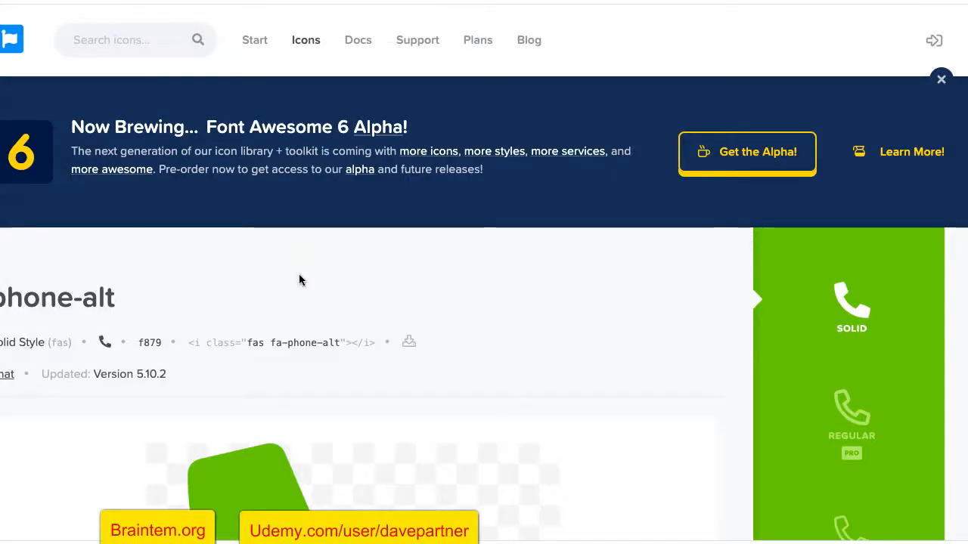
Search for 'envelope' and download the Regular envelope icon as SVG
key("super+Left")
scroll(299, 274, "down", 2)
scroll(376, 141, "up", 7)
scroll(376, 142, "up", 4)
double_click(177, 231)
type("e")
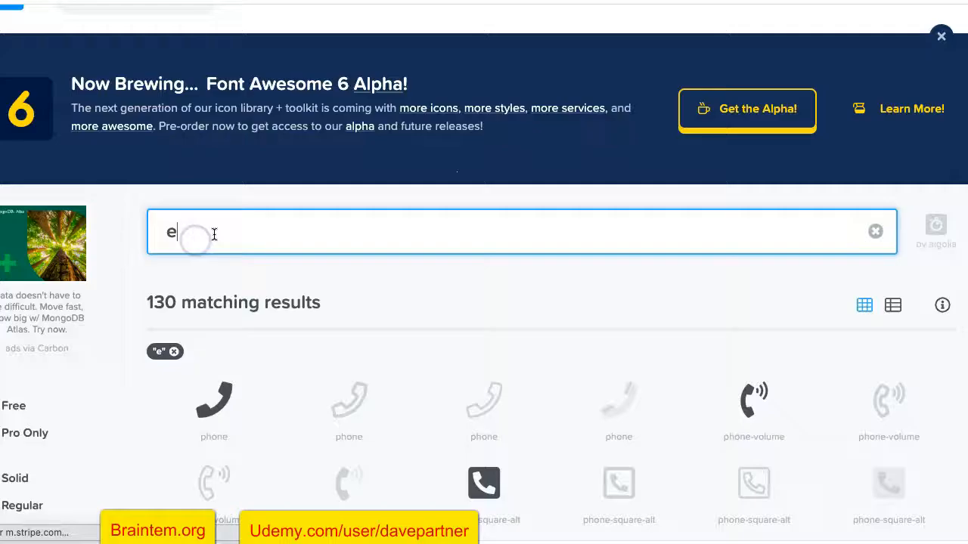
scroll(214, 235, "up", 1)
type("nvelope")
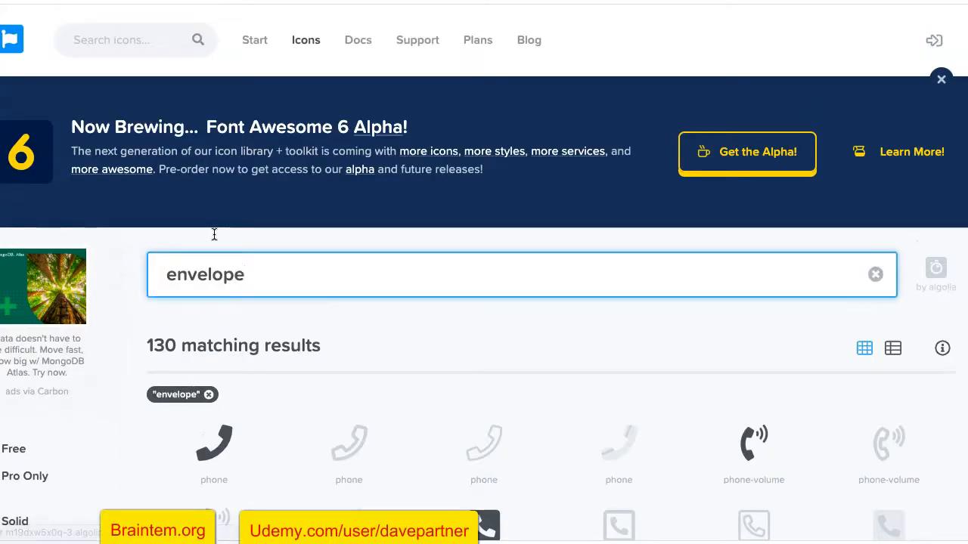
scroll(181, 341, "down", 3)
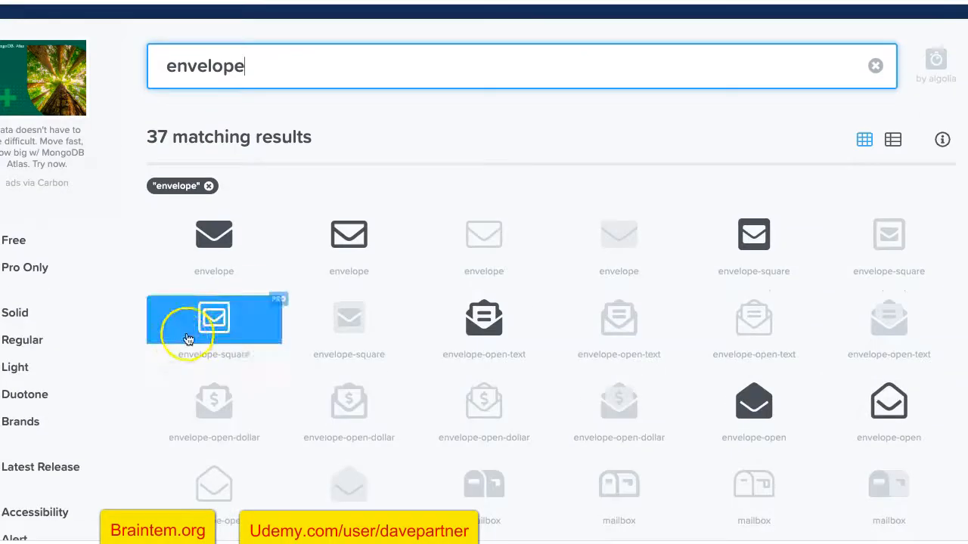
left_click(339, 256)
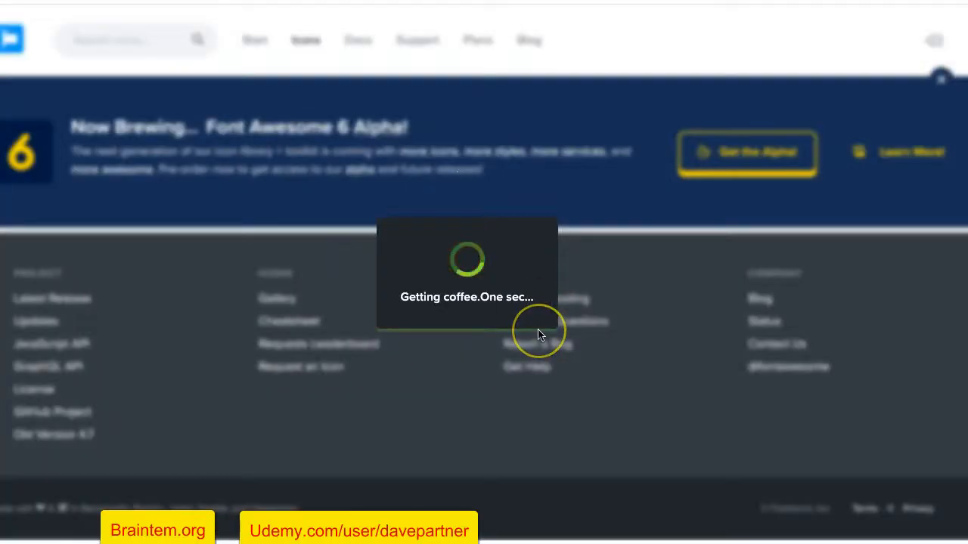
scroll(538, 334, "down", 3)
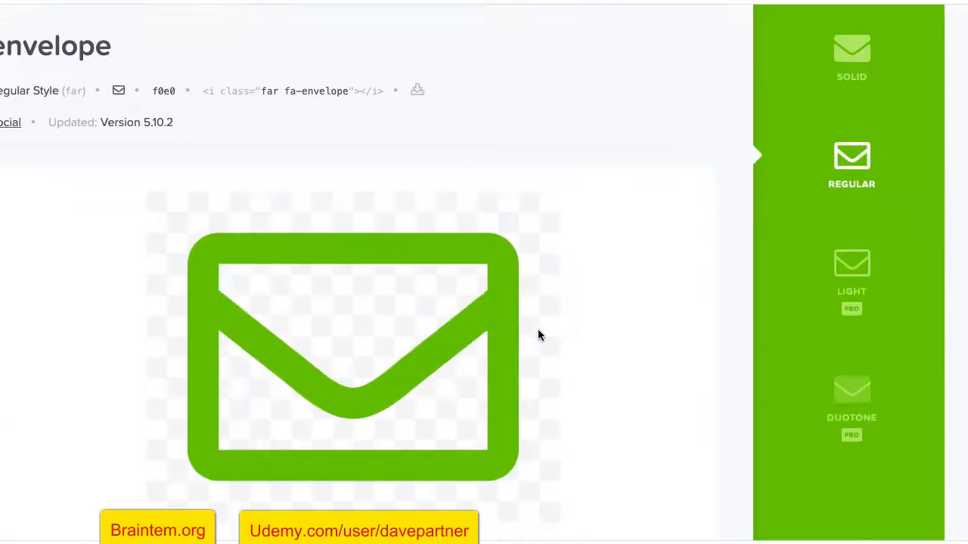
scroll(538, 334, "up", 1)
left_click(423, 156)
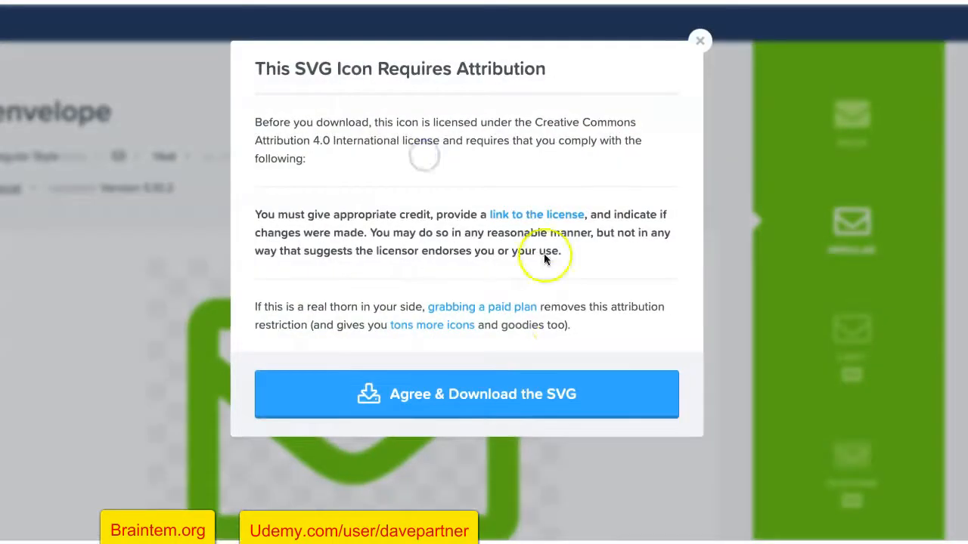
left_click(503, 391)
scroll(364, 374, "down", 2)
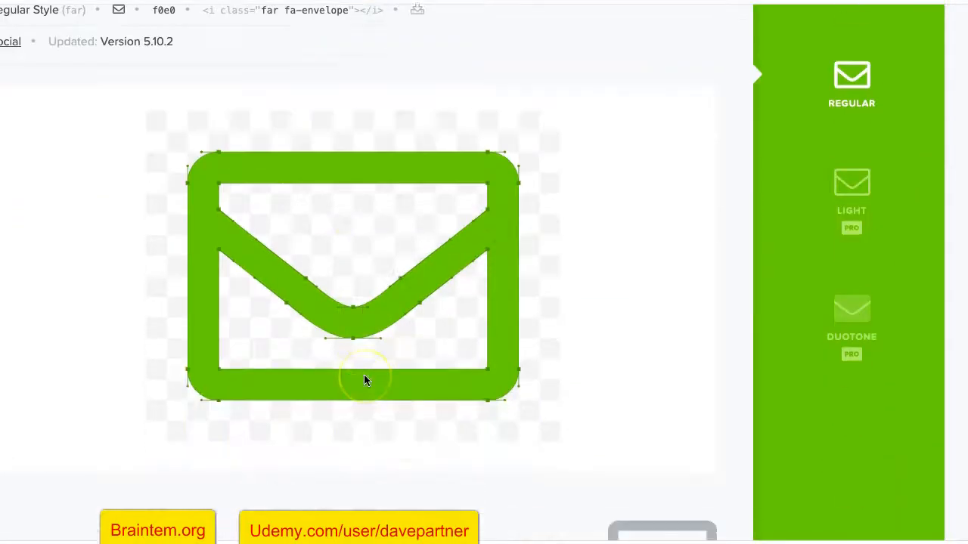
scroll(364, 374, "up", 1)
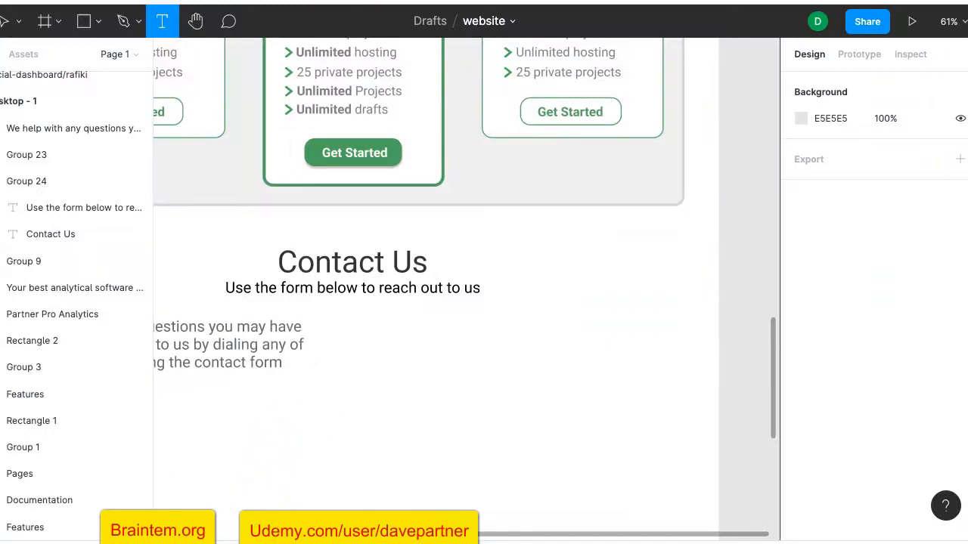
Import phone-alt-solid.svg, resize it proportionally to 33×33, and nudge it beside the intro text
left_click_drag(240, 541, 421, 326)
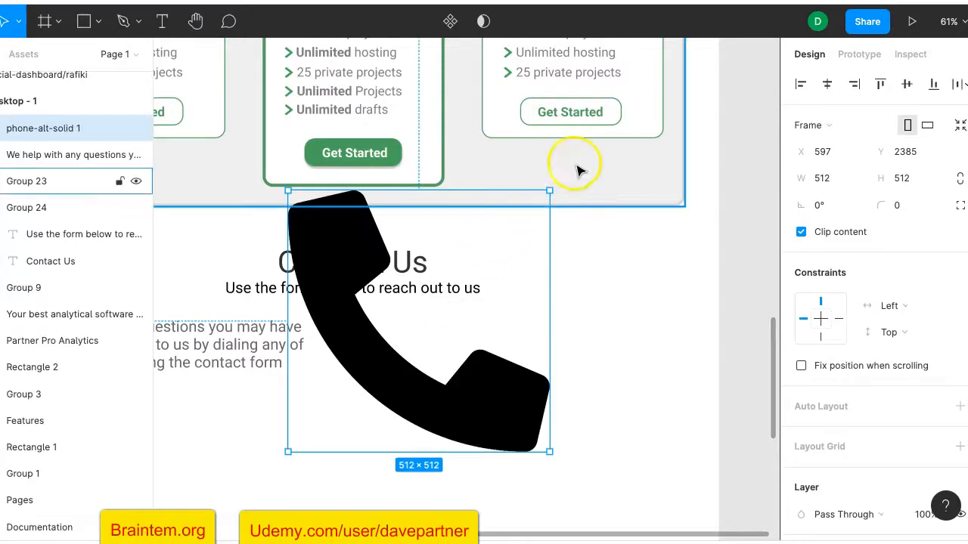
left_click_drag(551, 190, 460, 325)
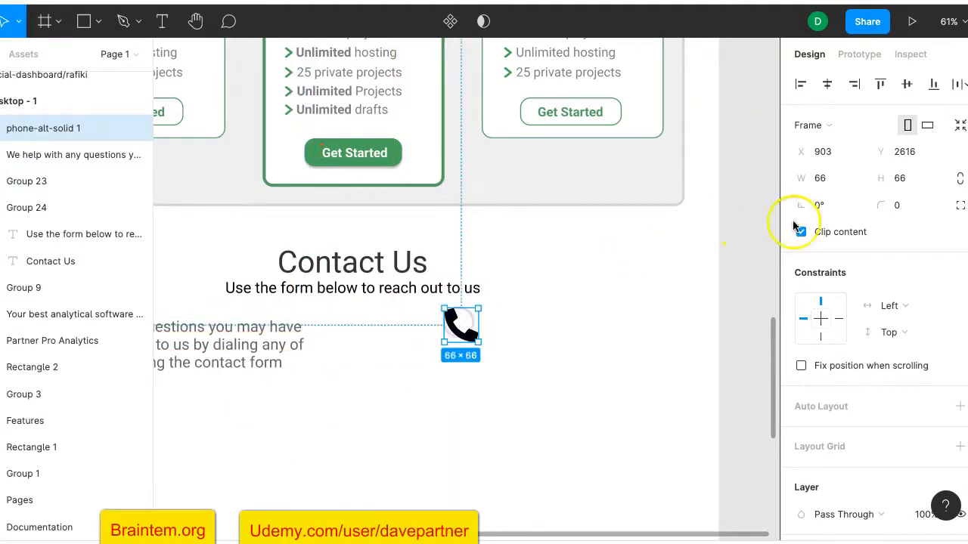
left_click(830, 178)
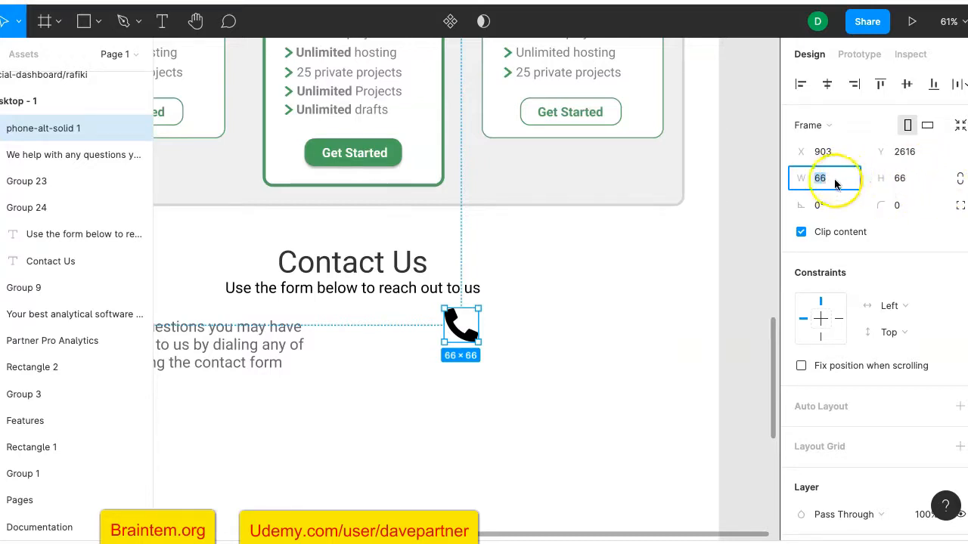
left_click(957, 179)
left_click(823, 179)
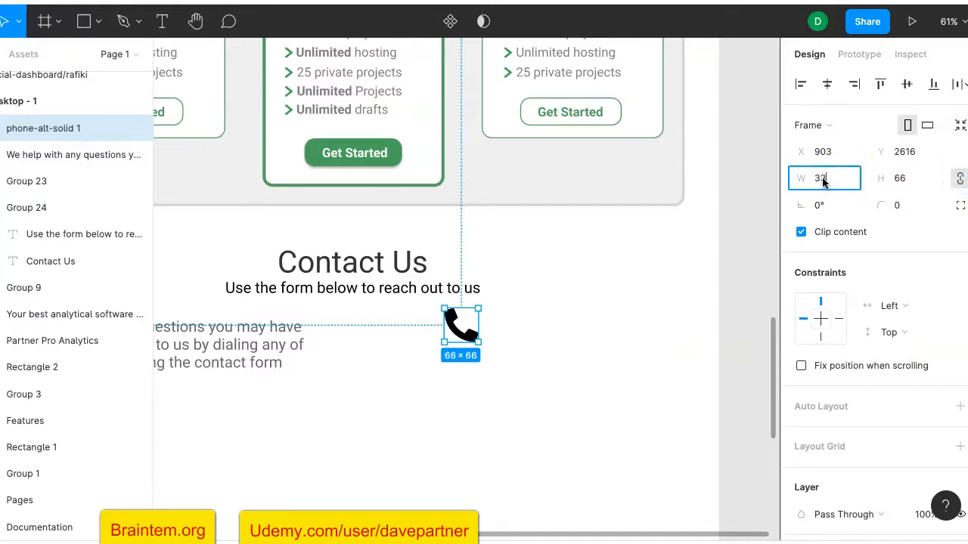
type("33")
key("Return")
left_click(459, 316)
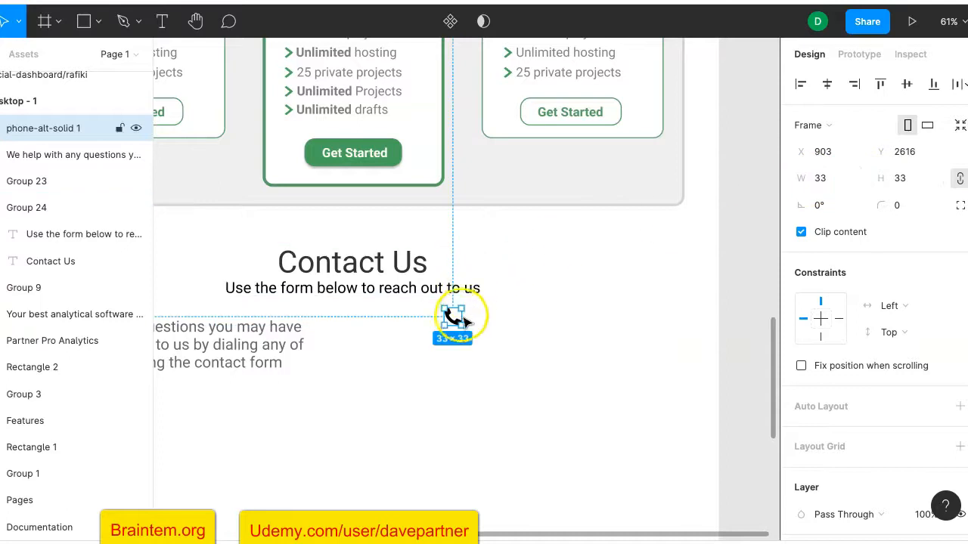
key("Down")
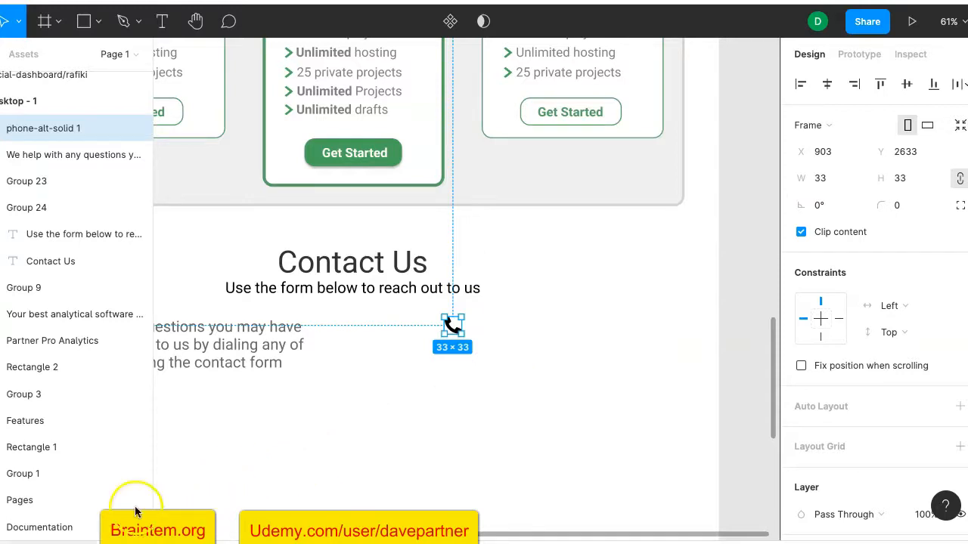
left_click(264, 437)
Import the envelope icon, scale it proportionally to 33 px wide, and place it below the phone icon
left_click_drag(140, 529, 453, 349)
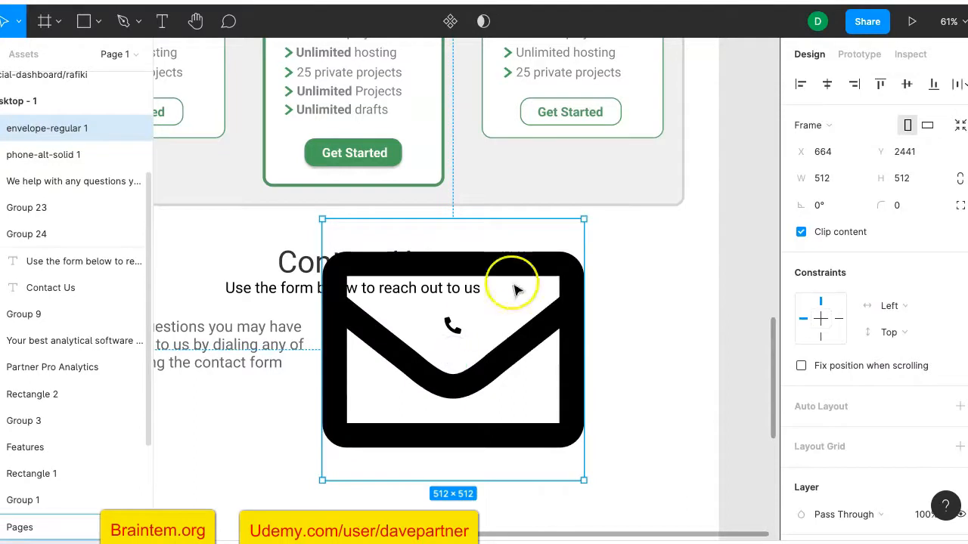
left_click(960, 179)
left_click(825, 177)
type("33")
key("Return")
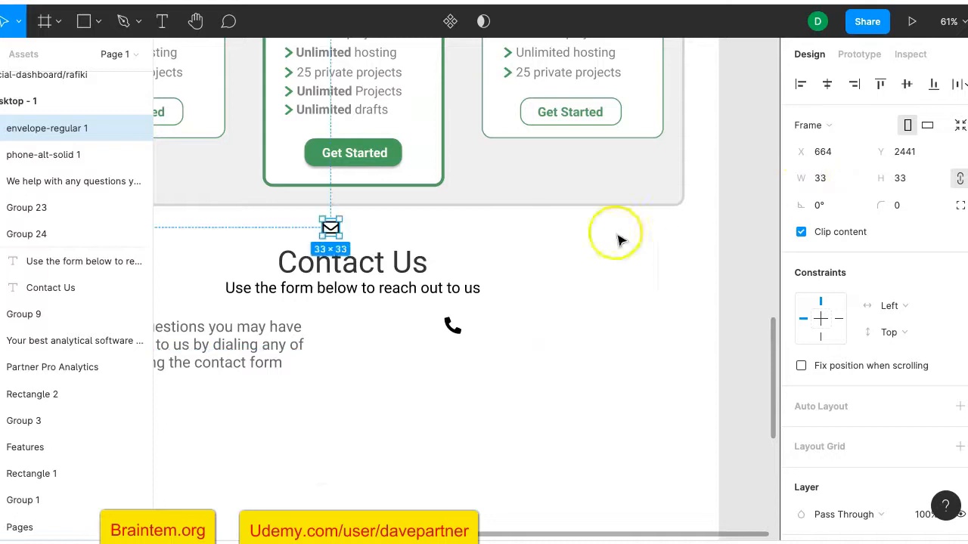
left_click_drag(330, 229, 452, 358)
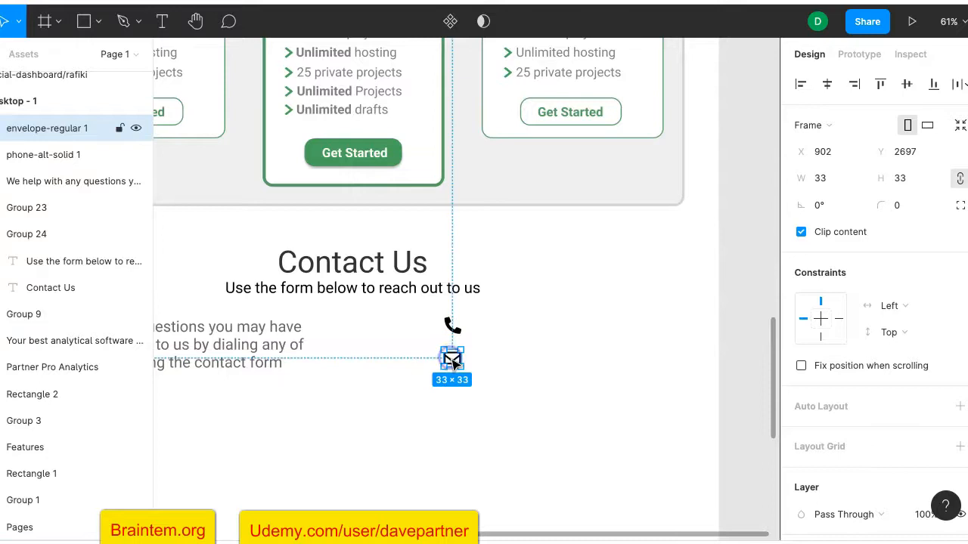
key("Up")
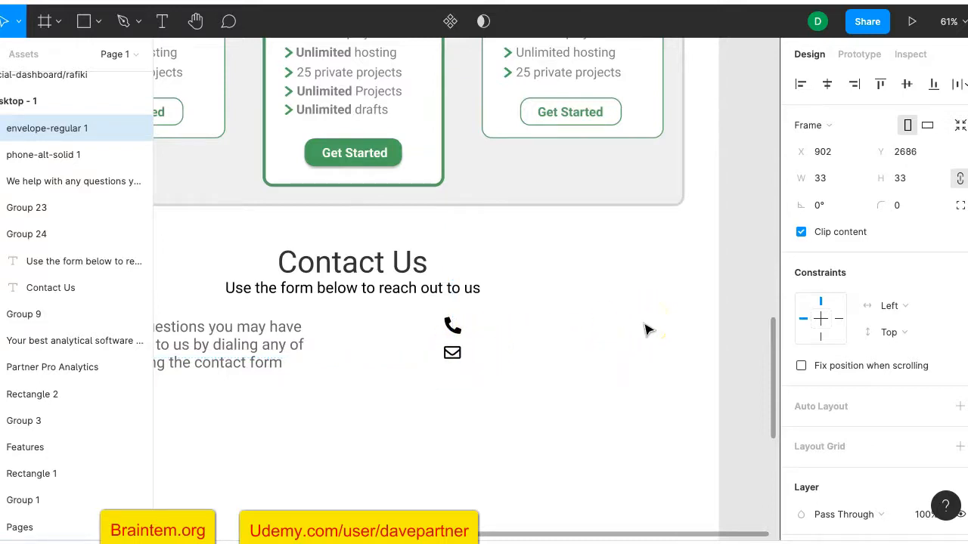
left_click(306, 477)
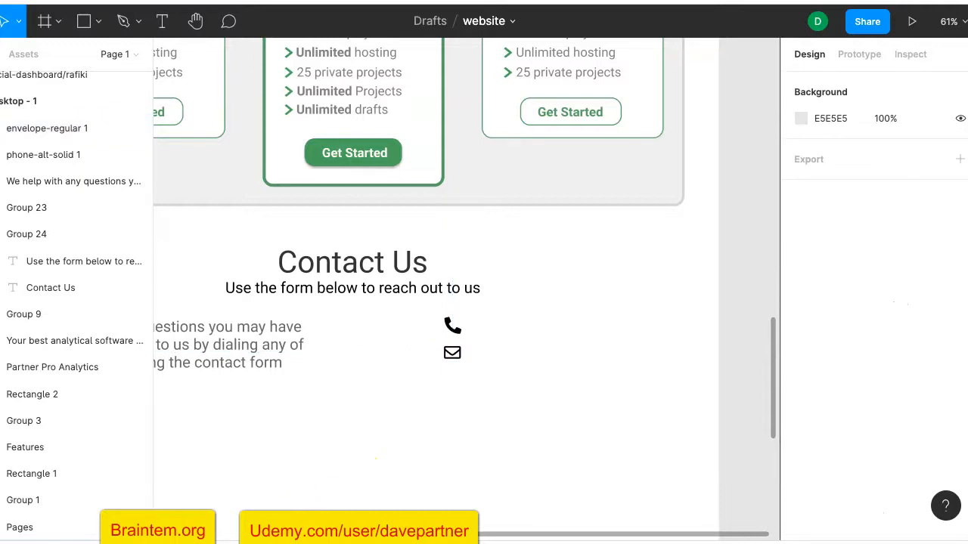
Import the map-marker icon, scale it to 33×44, and place it below the envelope
left_click_drag(375, 542, 412, 438)
left_click_drag(403, 393, 402, 393)
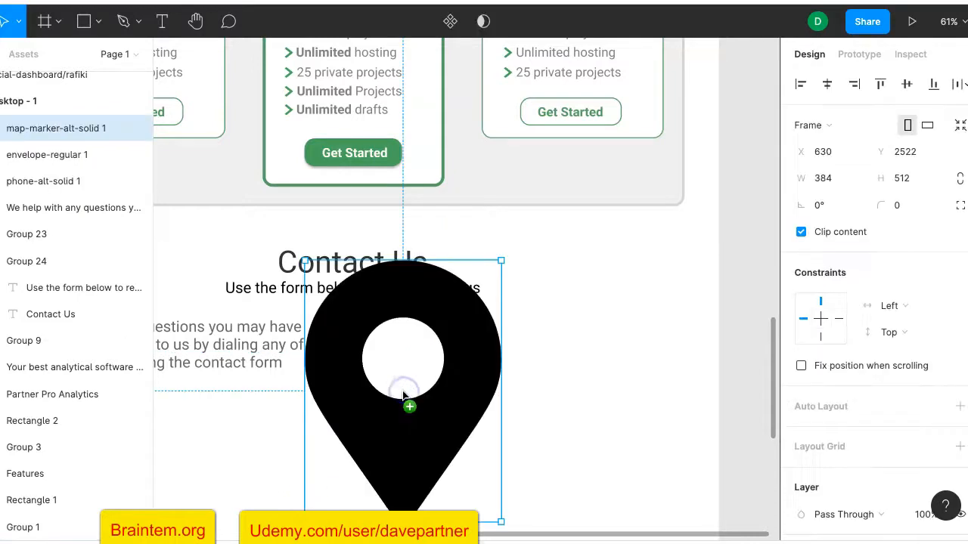
left_click(823, 180)
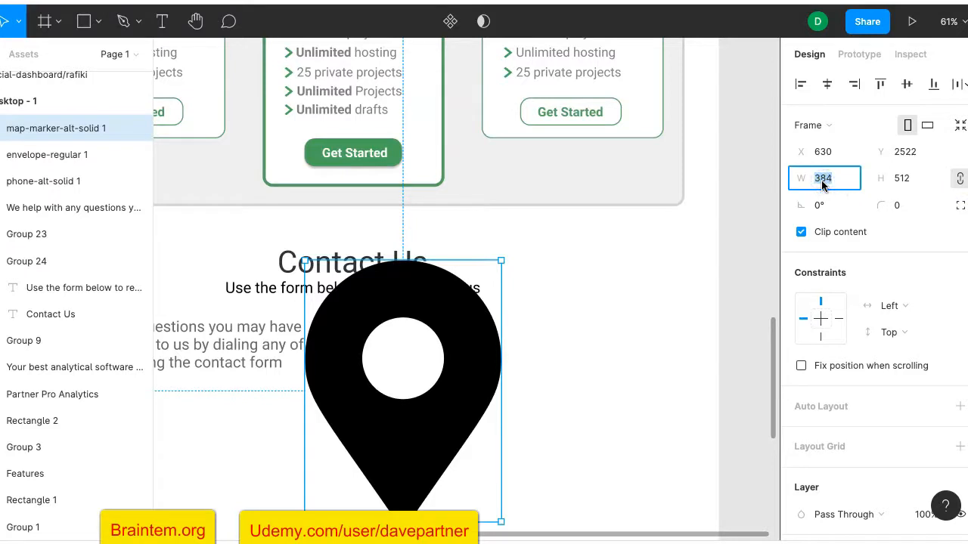
type("33")
key("Return")
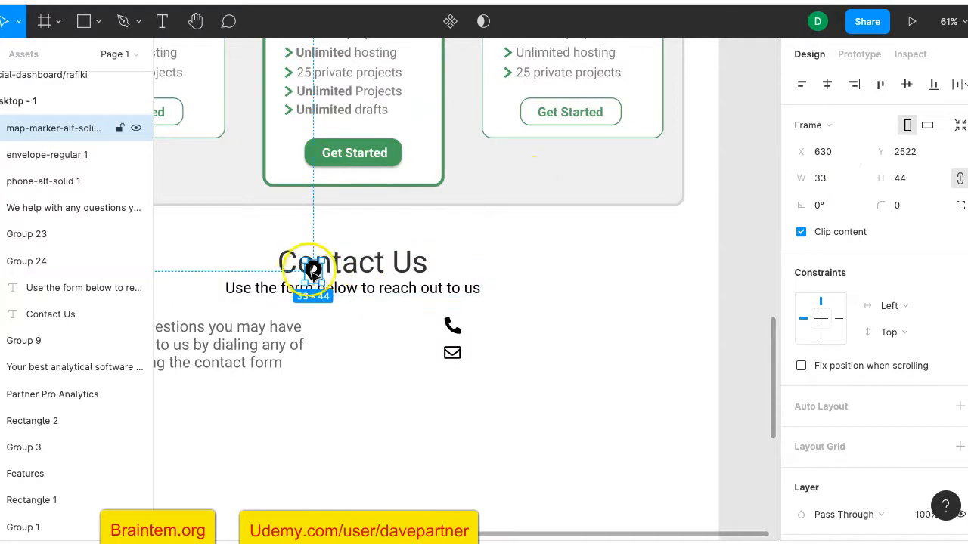
left_click_drag(313, 266, 451, 382)
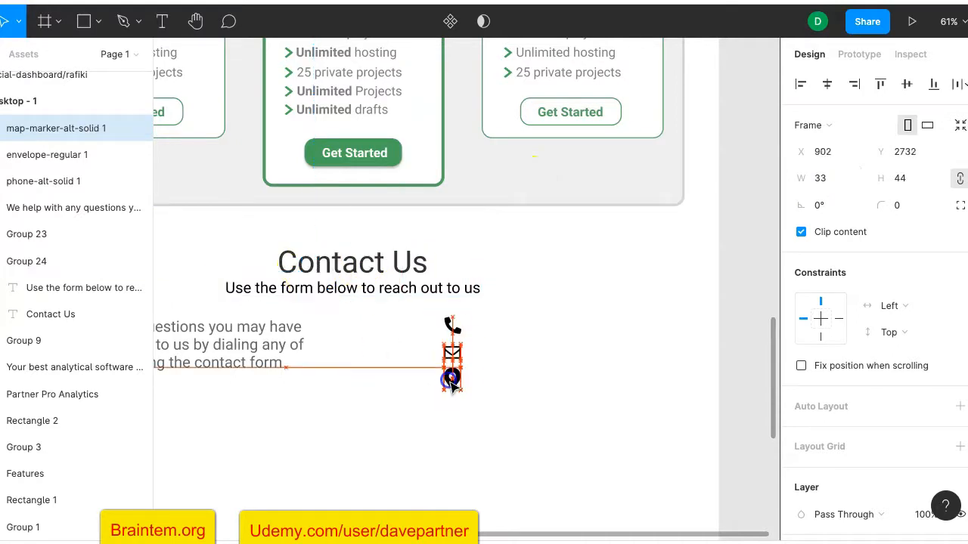
left_click(575, 364)
scroll(574, 369, "down", 4, "ctrl")
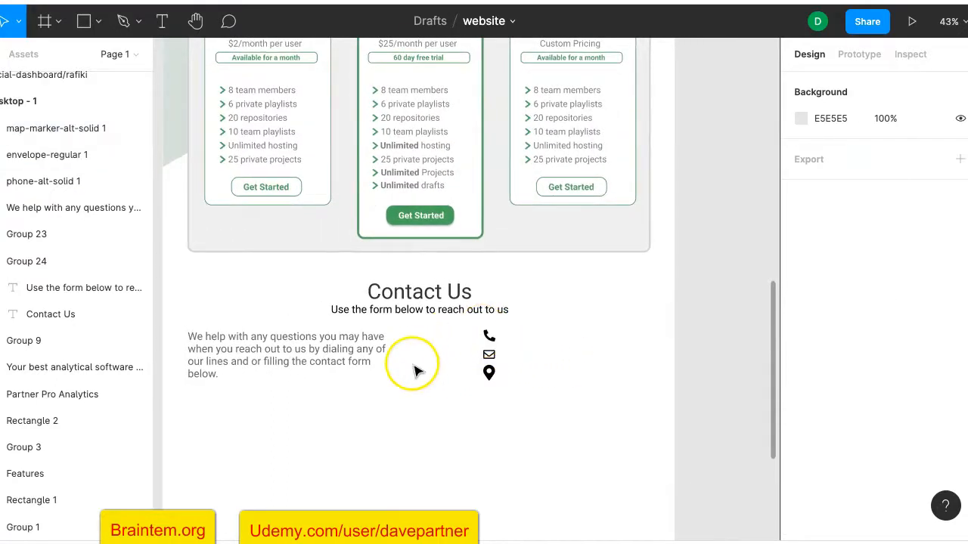
Add a 30-pt Roboto phone-number label right of the phone icon
scroll(415, 370, "right", 1)
scroll(401, 364, "up", 3, "ctrl")
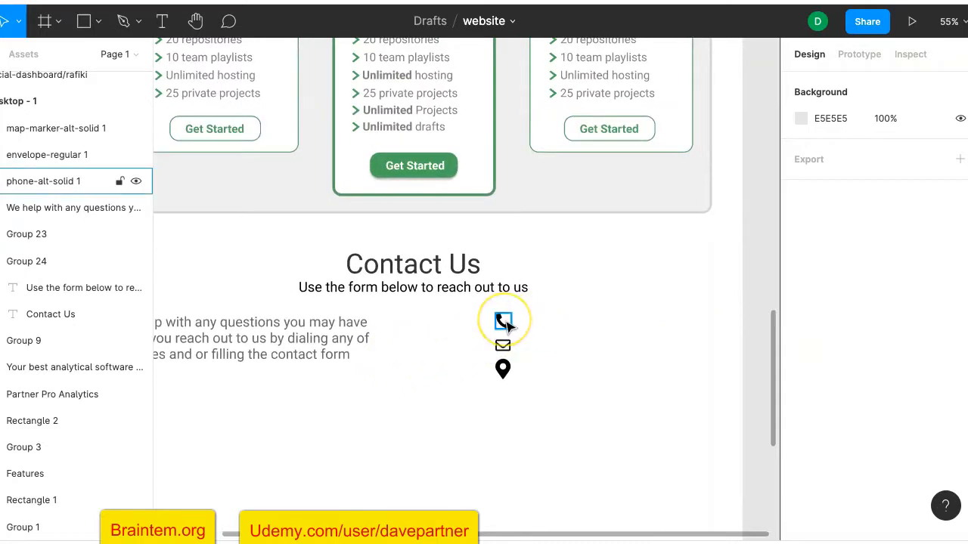
left_click(503, 322)
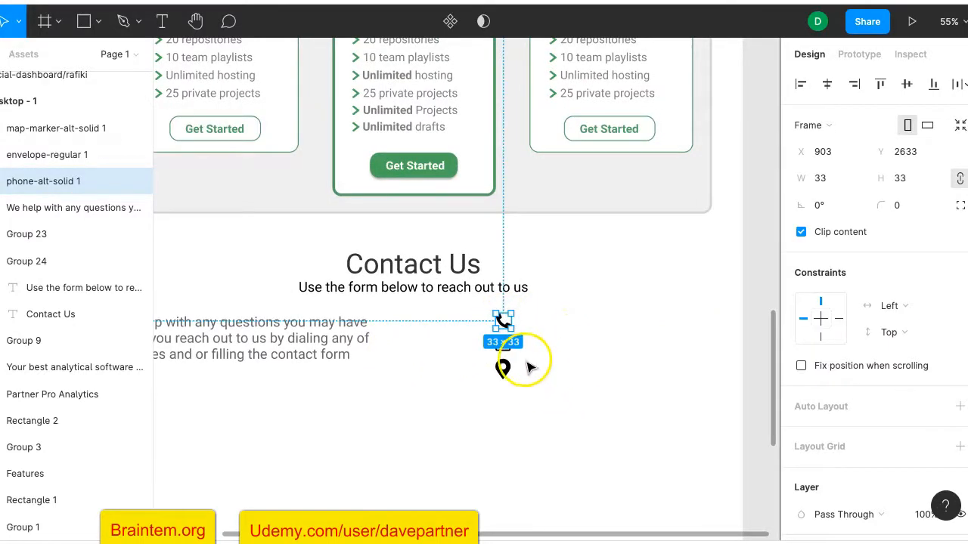
left_click(553, 364)
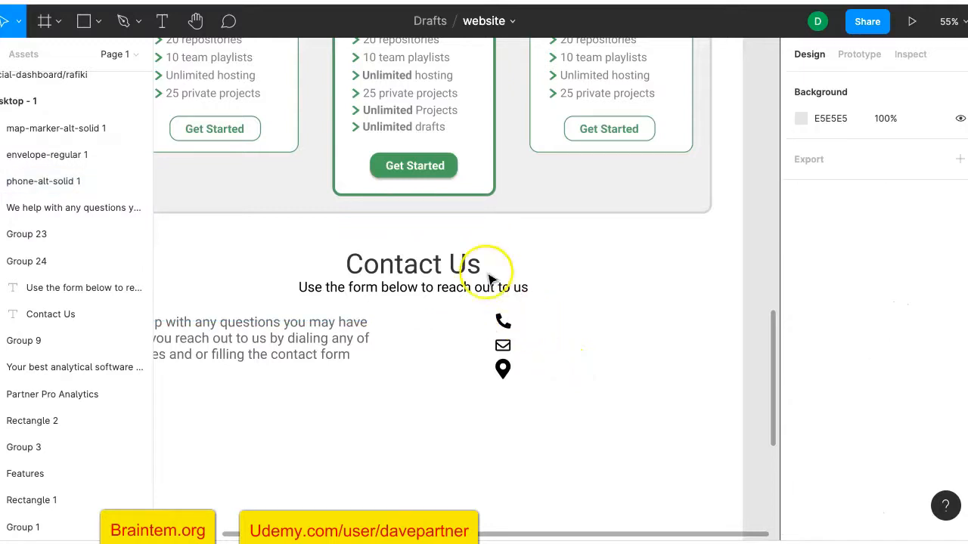
left_click(162, 21)
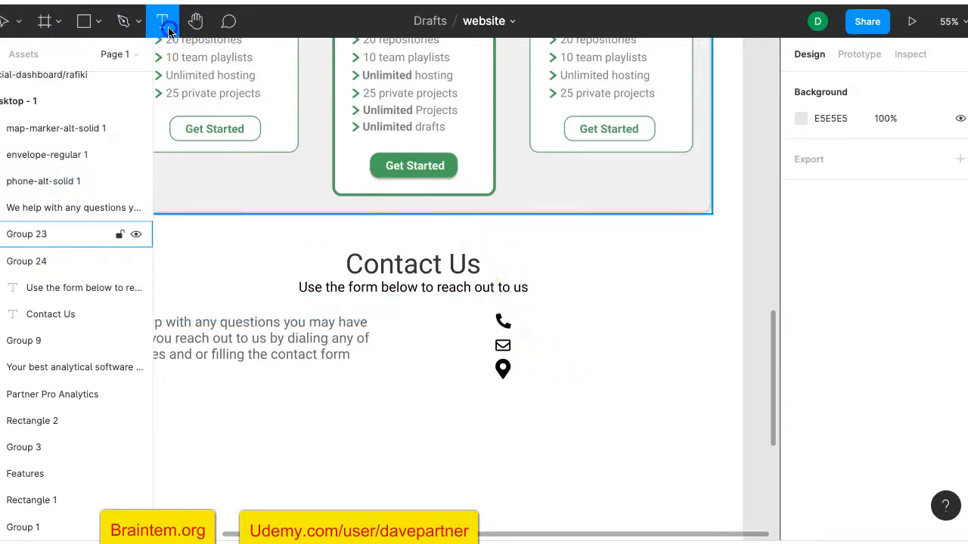
left_click(522, 321)
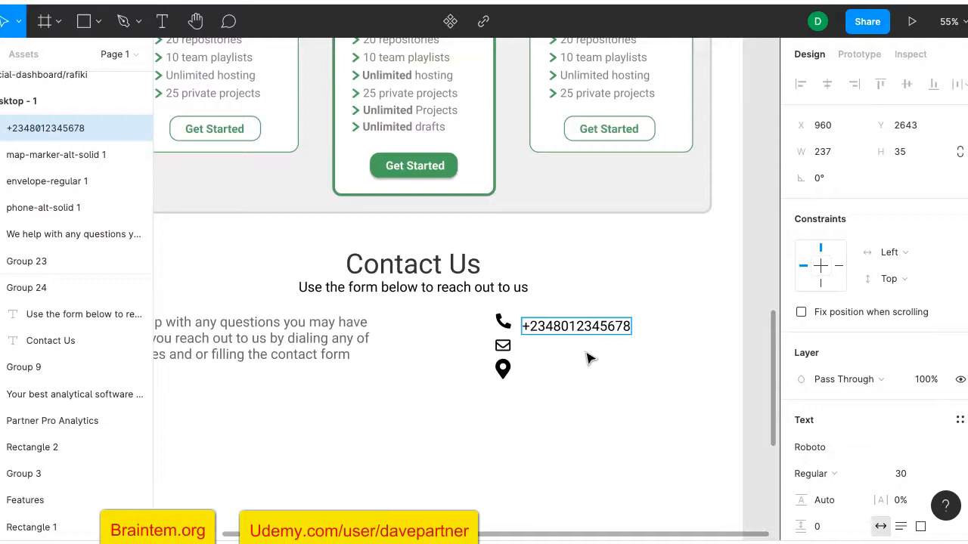
left_click(753, 363)
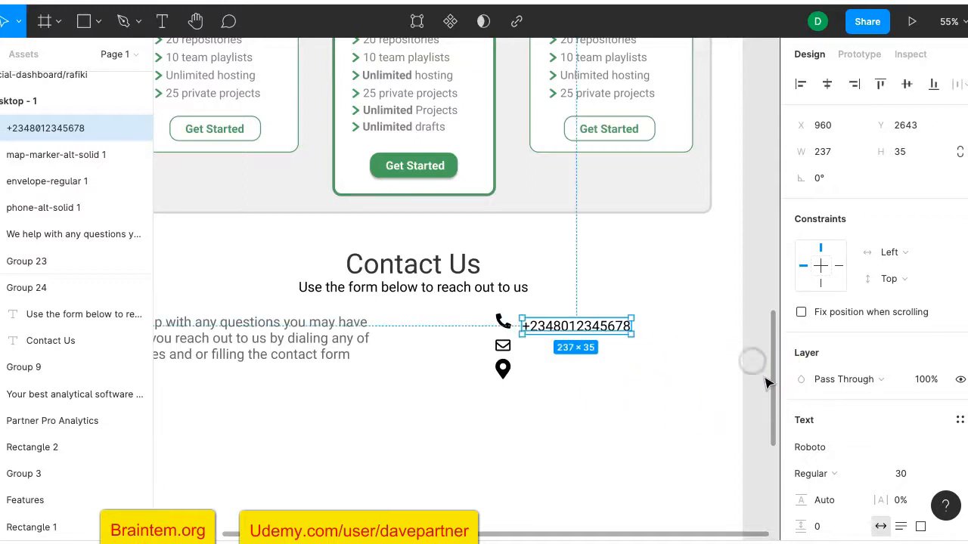
Nudge the phone-number label into line with the paragraph and paste a copy
key("Up")
key("Up")
key("Up")
key("Up")
key("Up")
key("Up")
key("Up")
key("Up")
key("Up")
key("Up")
key("Up")
key("Left")
key("Left")
key("Down")
key("Down")
key("Down")
key("Up")
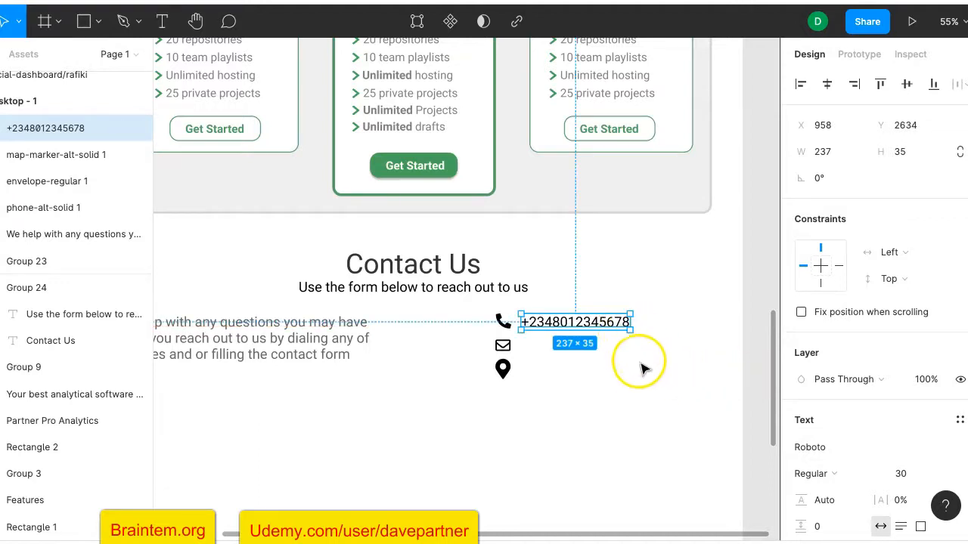
key("ctrl+v")
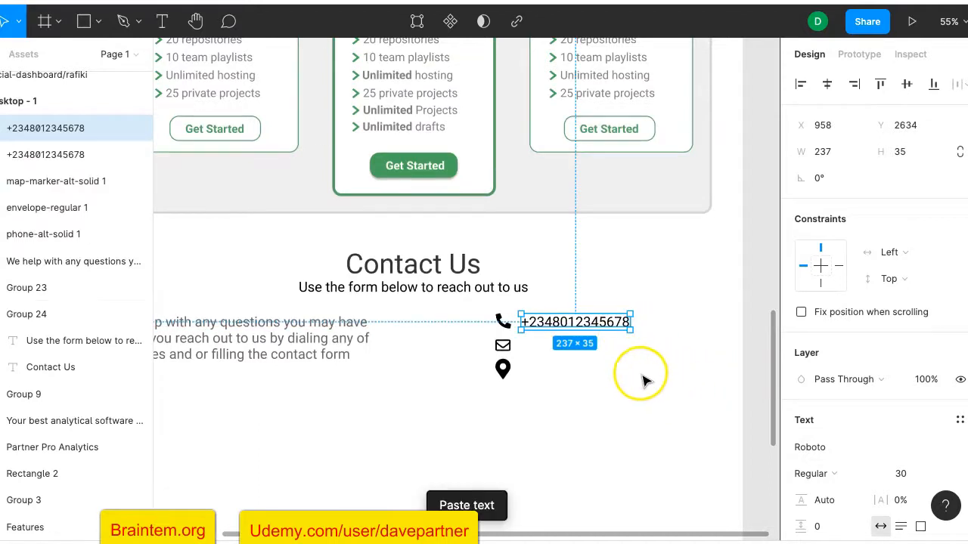
Move the pasted label down beside the envelope icon, under the phone number
left_click_drag(592, 326, 577, 345)
key("ctrl+z")
left_click(582, 329)
left_click_drag(588, 331, 589, 354)
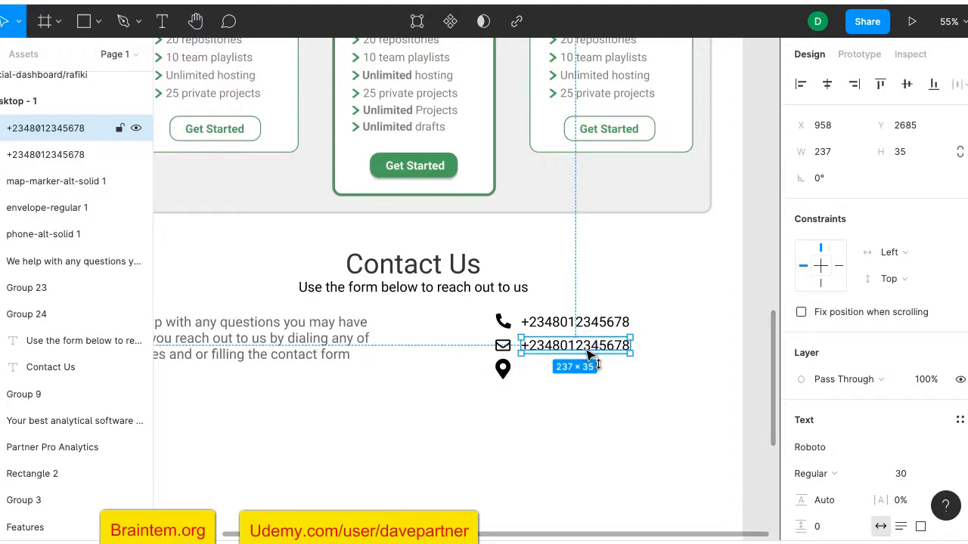
Replace its text with the site's e-mail address, realign it, and duplicate the line
double_click(589, 354)
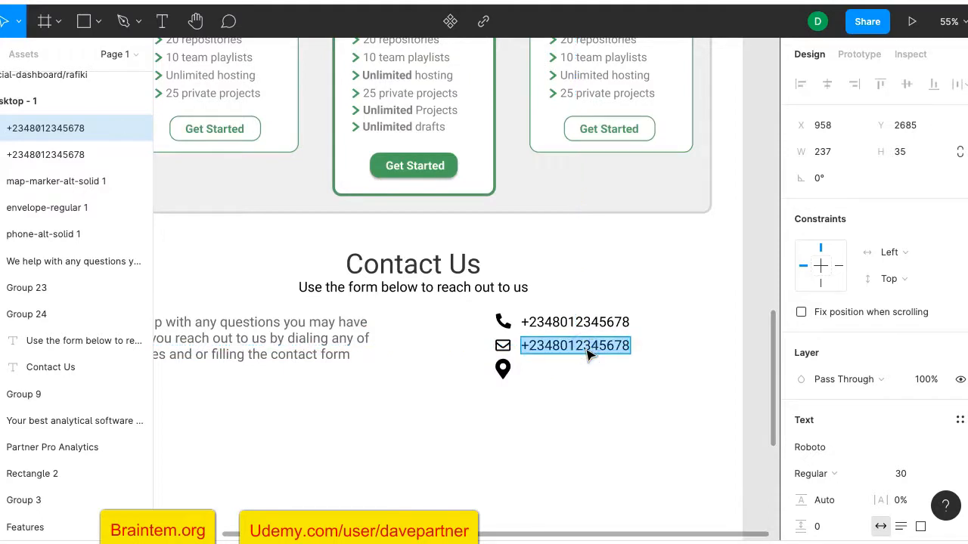
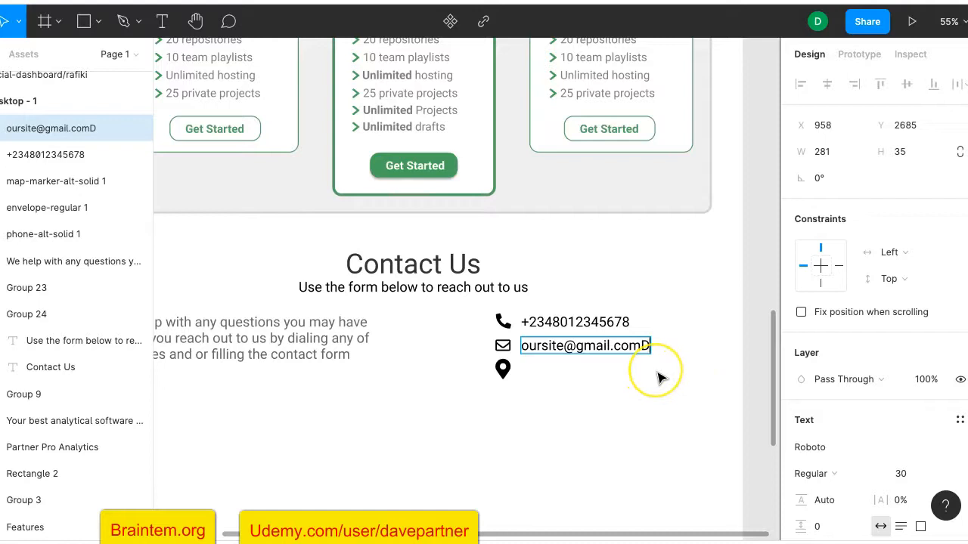
key("Escape")
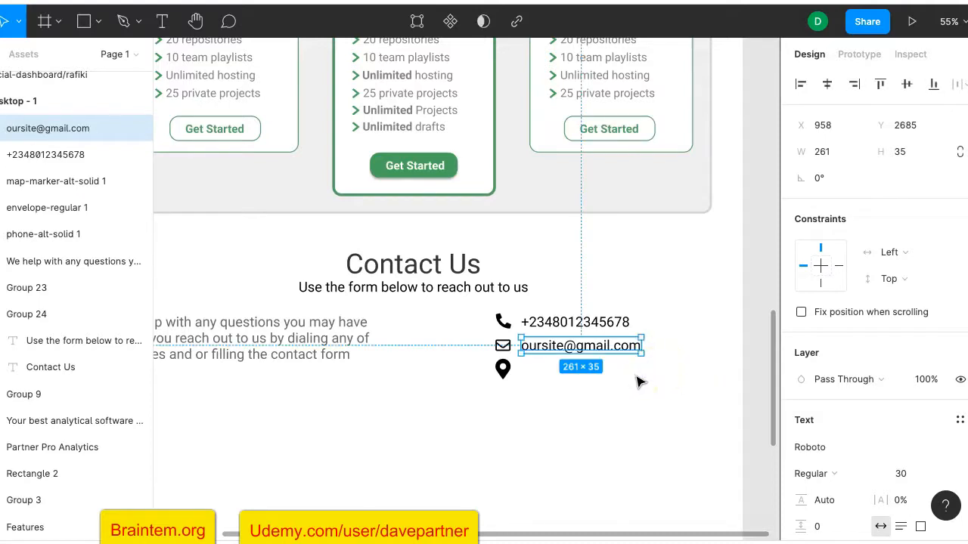
mouse_move(605, 350)
left_mouse_down()
mouse_move(611, 365)
mouse_move(608, 356)
left_mouse_up()
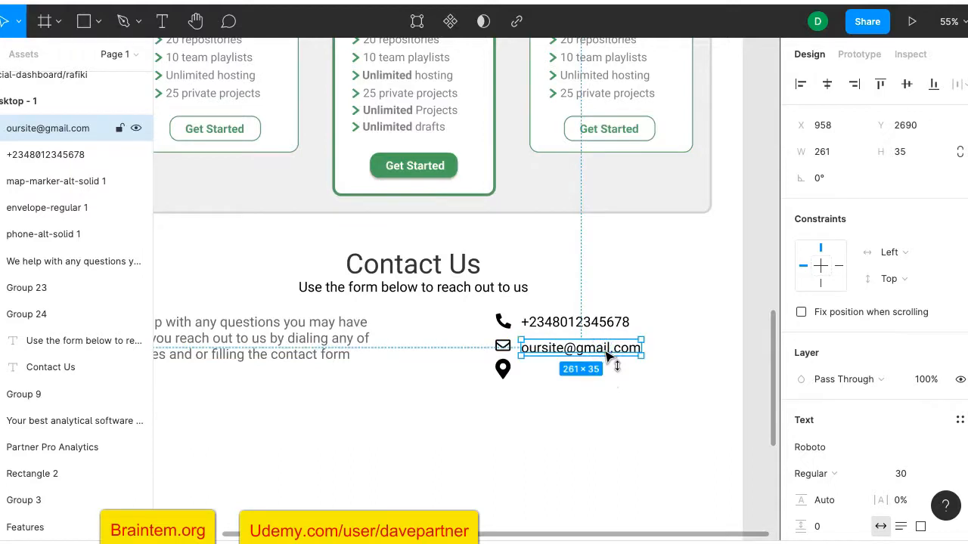
key("Up")
key("Up")
key("Up")
key("Up")
key("Up")
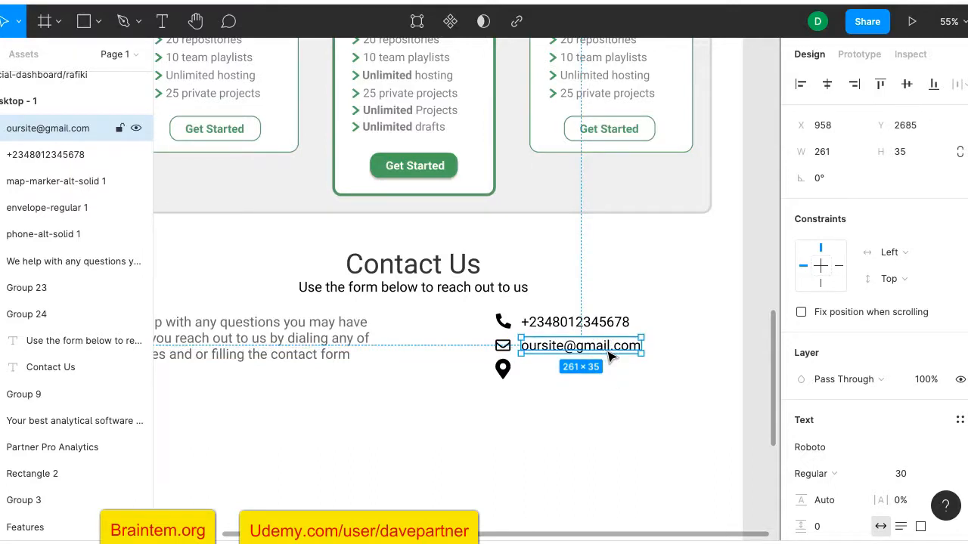
key("ctrl+d")
left_click(597, 350)
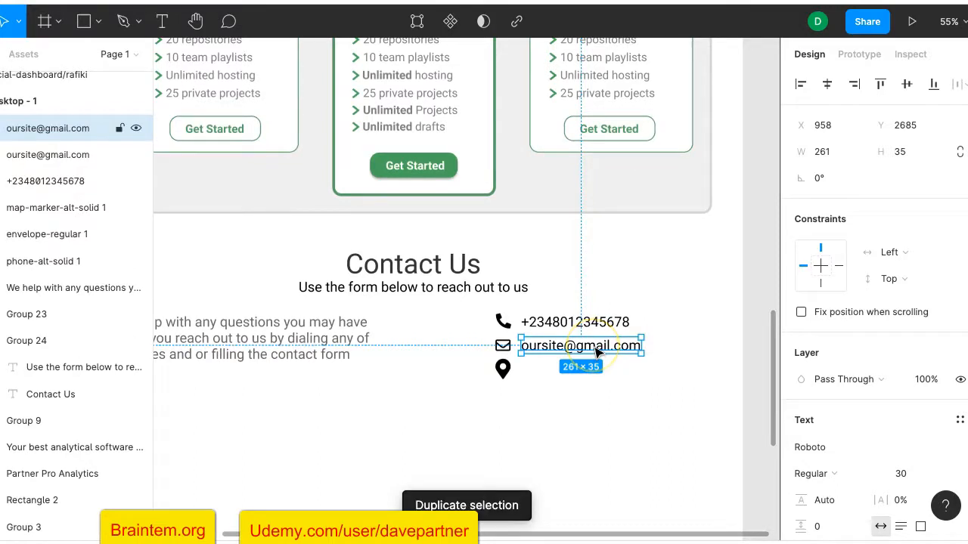
Move the duplicated line beside the map-marker pin and replace its text with the street address
mouse_move(588, 341)
left_mouse_down()
mouse_move(600, 378)
mouse_move(604, 372)
mouse_move(596, 374)
left_mouse_up()
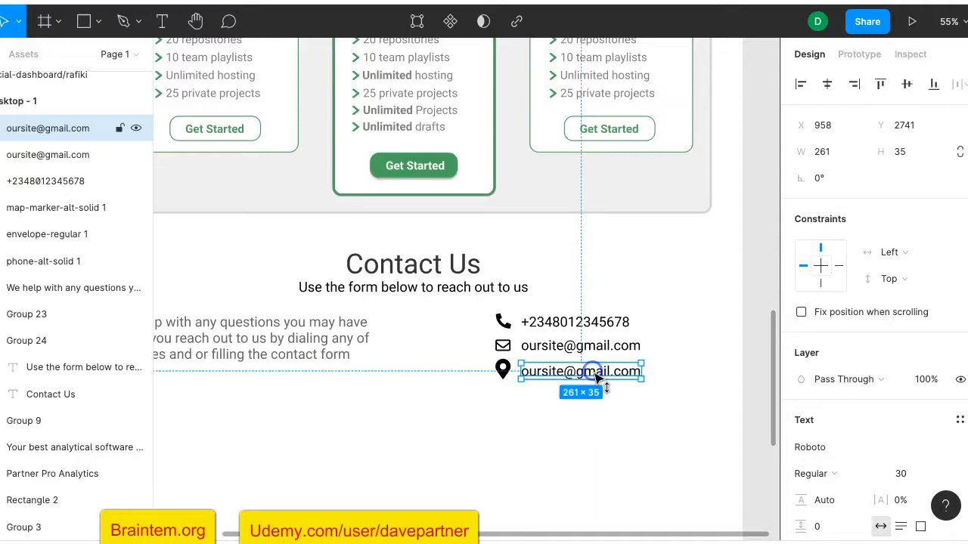
left_click(745, 355)
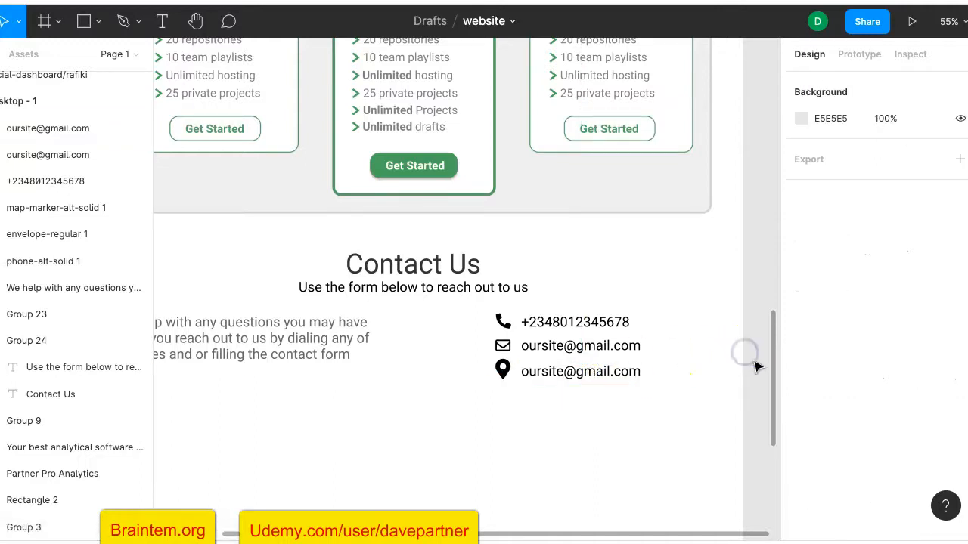
double_click(618, 377)
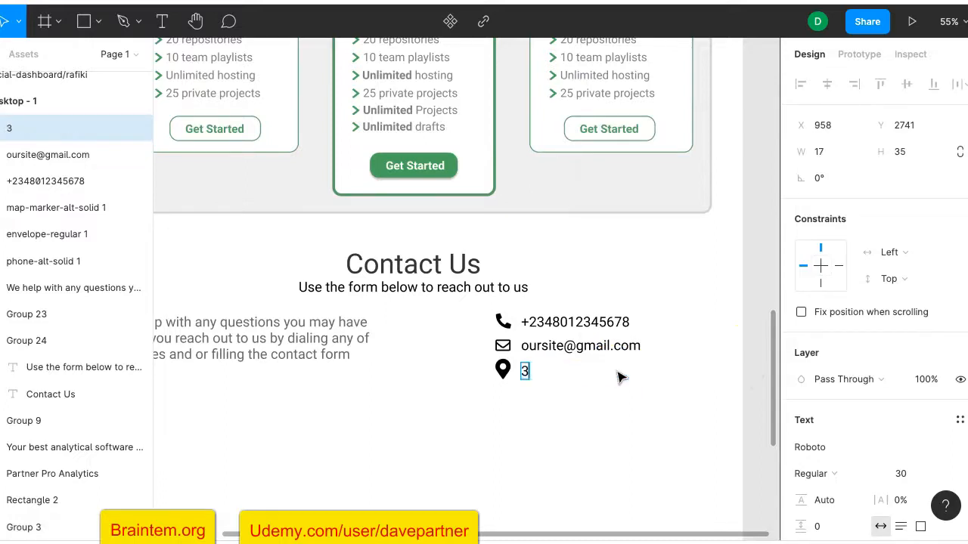
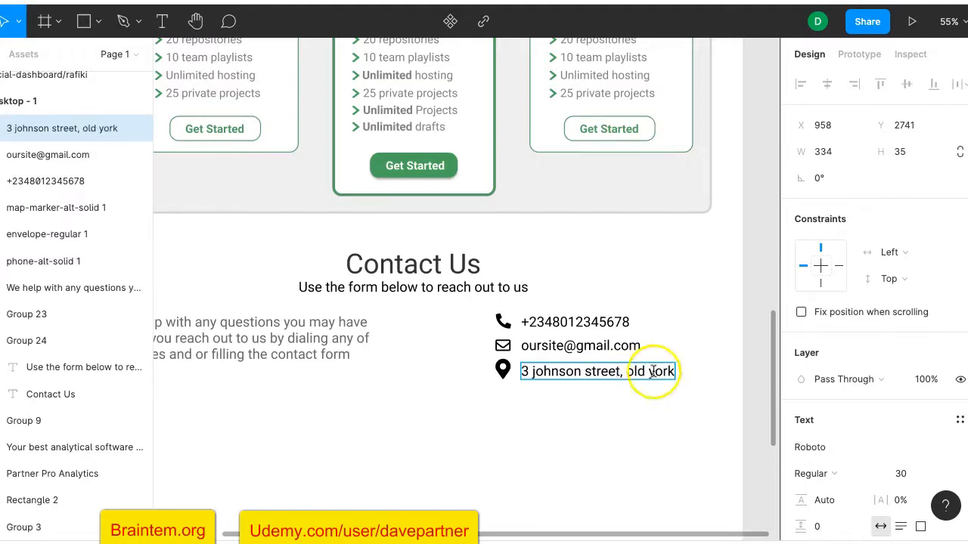
key("Escape")
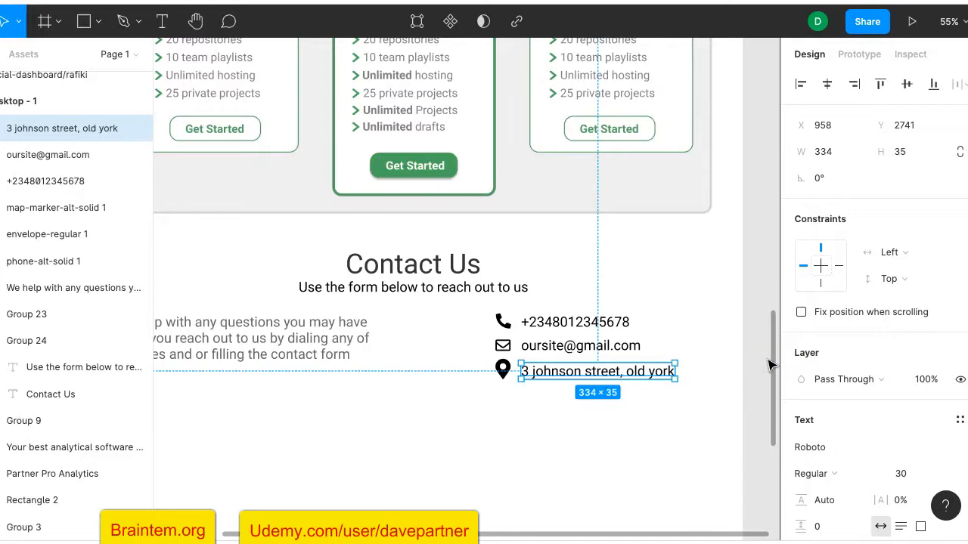
left_click(762, 361)
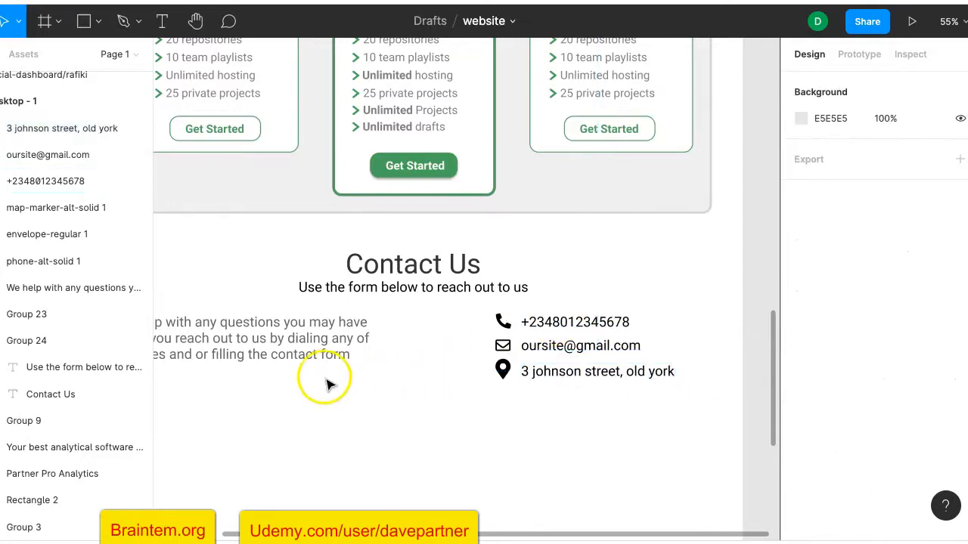
Group the three contact rows together with their icons
scroll(335, 383, "down", 5)
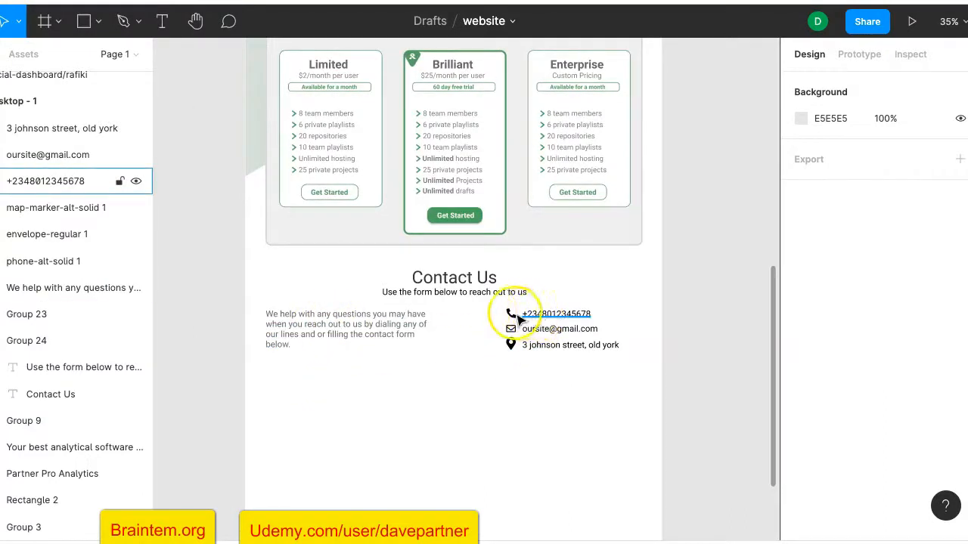
left_click_drag(488, 309, 621, 365)
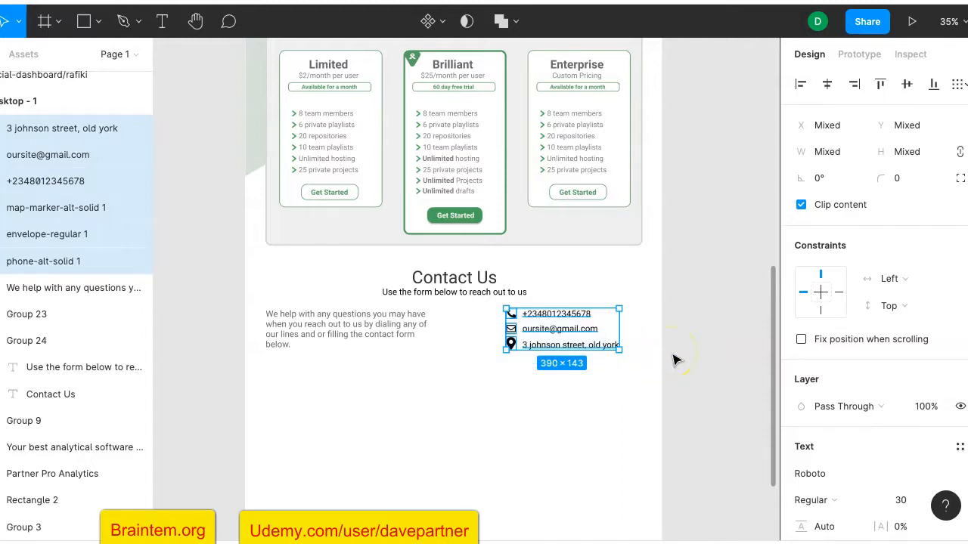
key("ctrl+g")
left_click(551, 356)
left_click_drag(626, 367, 516, 315)
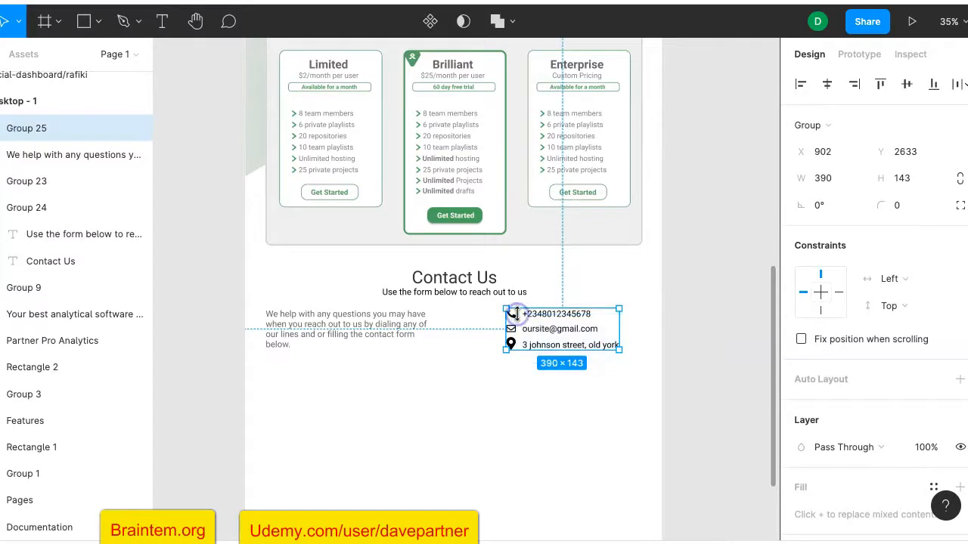
Set the contact details group's selection colour opacity to 60%, matching the paragraph
scroll(817, 408, "down", 3)
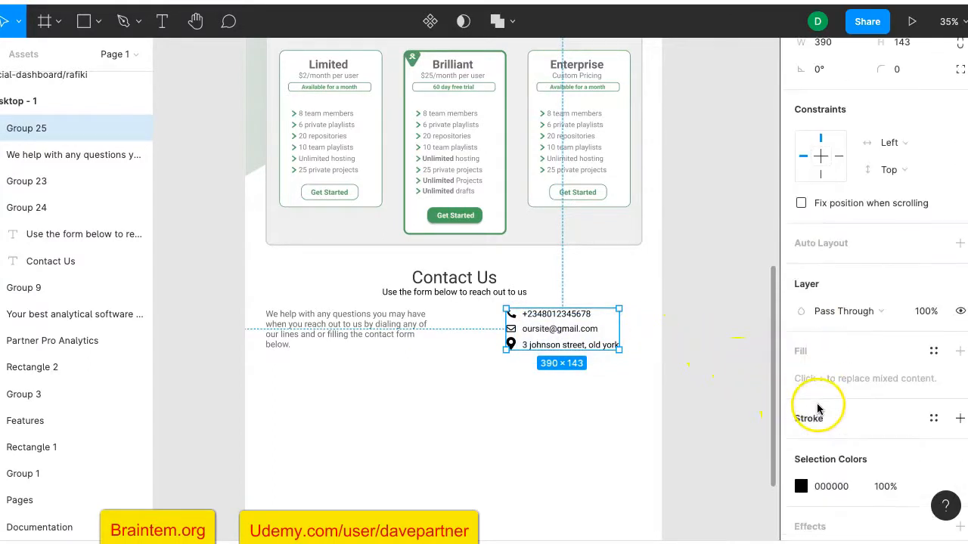
scroll(817, 408, "down", 2)
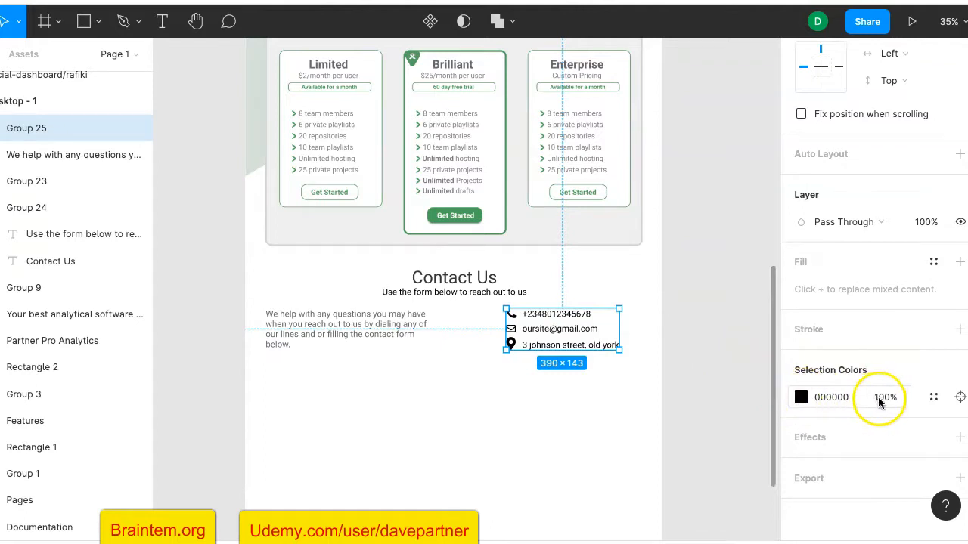
left_click(397, 325)
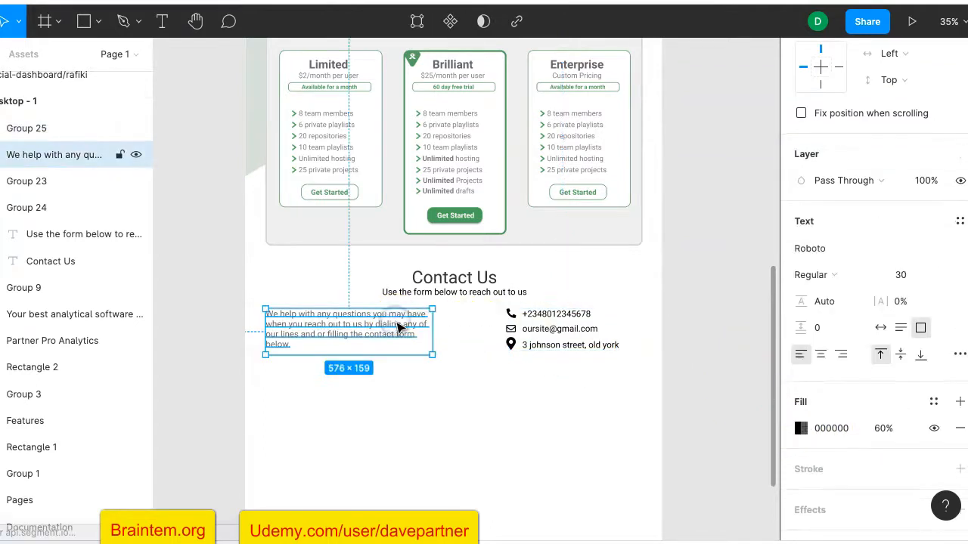
left_click(522, 332)
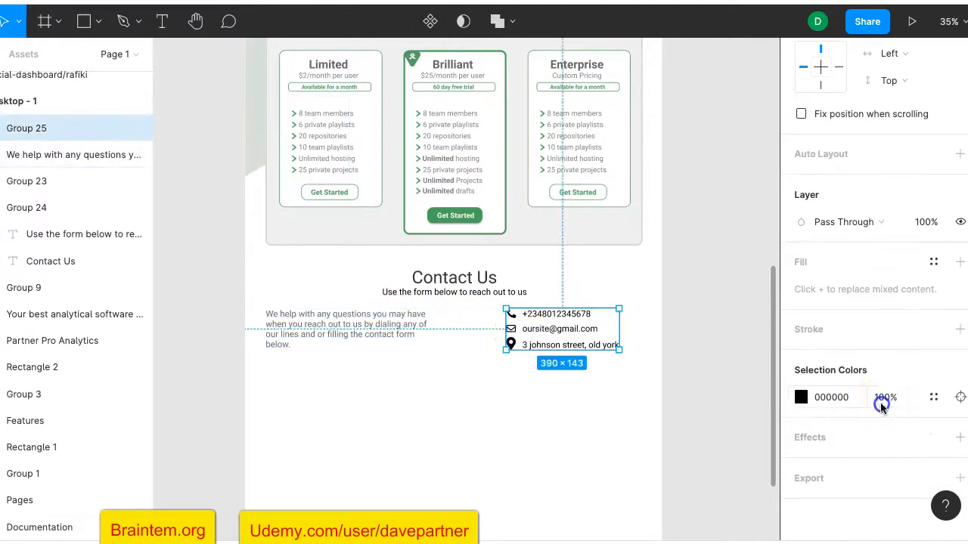
key("Return")
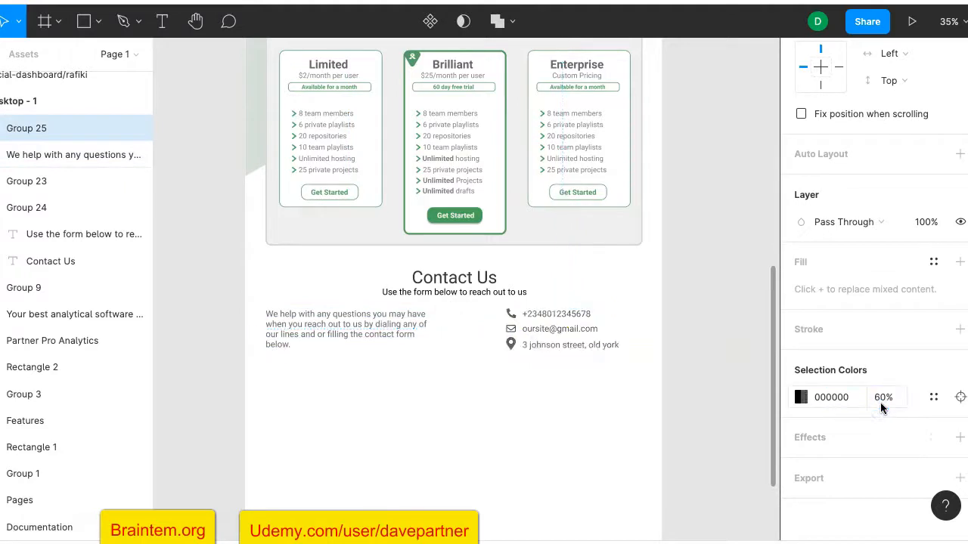
left_click(745, 401)
scroll(593, 384, "down", 3)
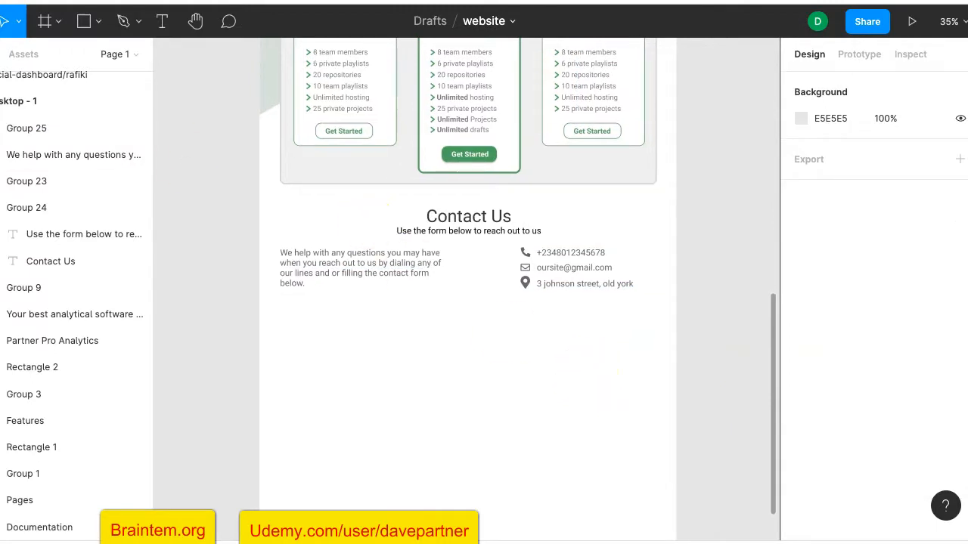
Create a 'Follow us:' text box below the Contact Us paragraph
left_click(162, 22)
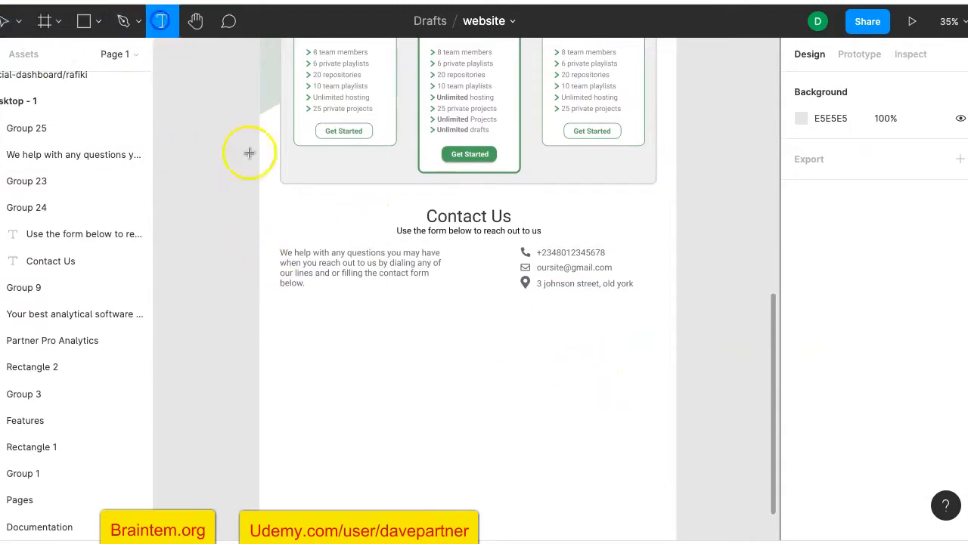
left_click(284, 307)
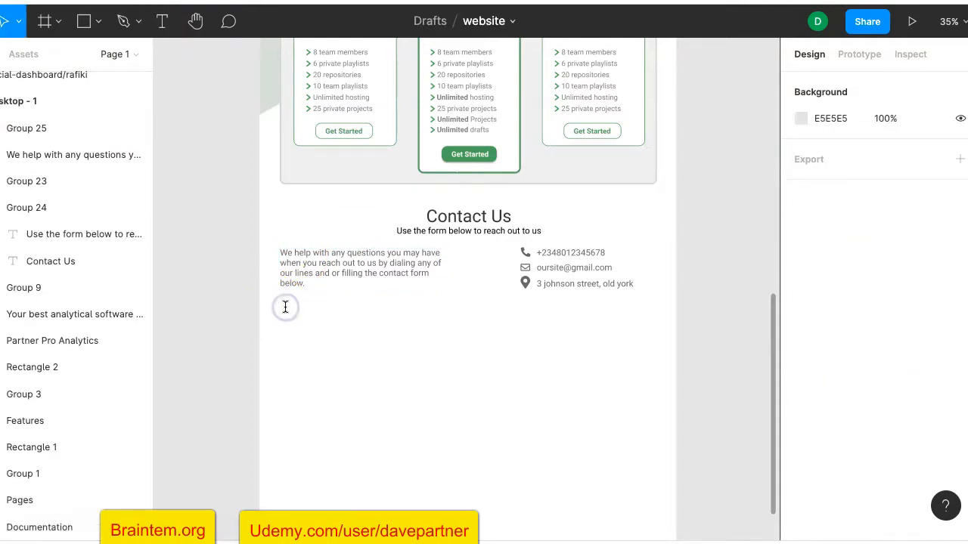
left_click(292, 311)
left_click(158, 27)
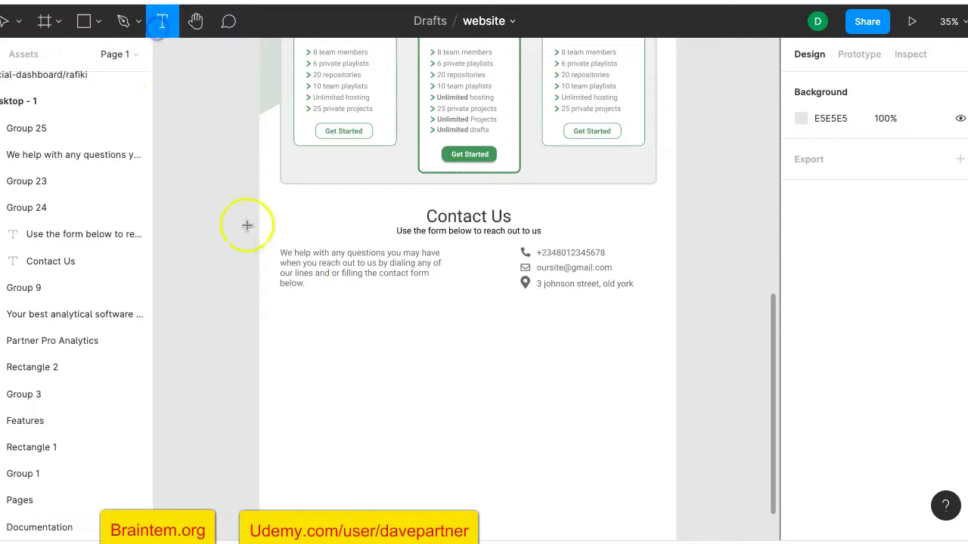
left_click(281, 303)
type("Follow us")
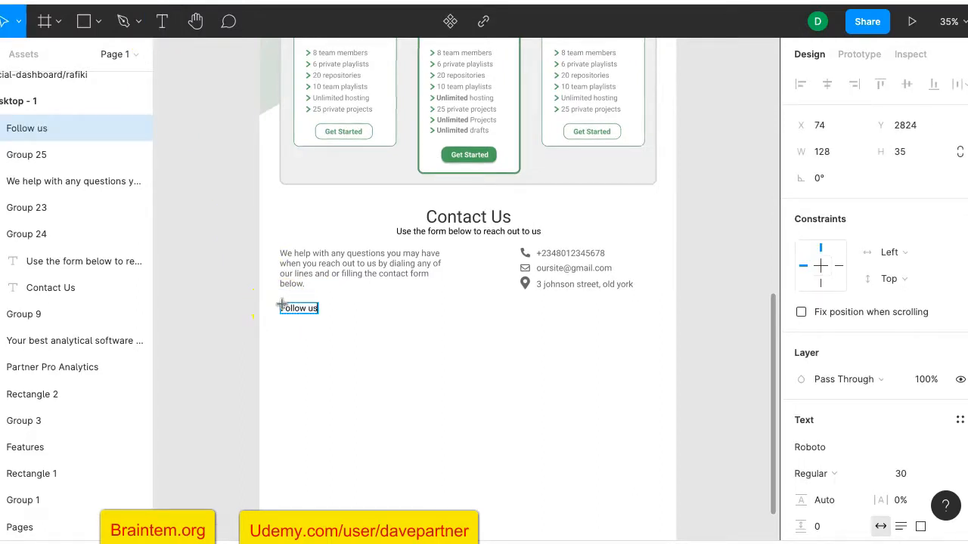
left_click(291, 307)
scroll(296, 309, "up", 5)
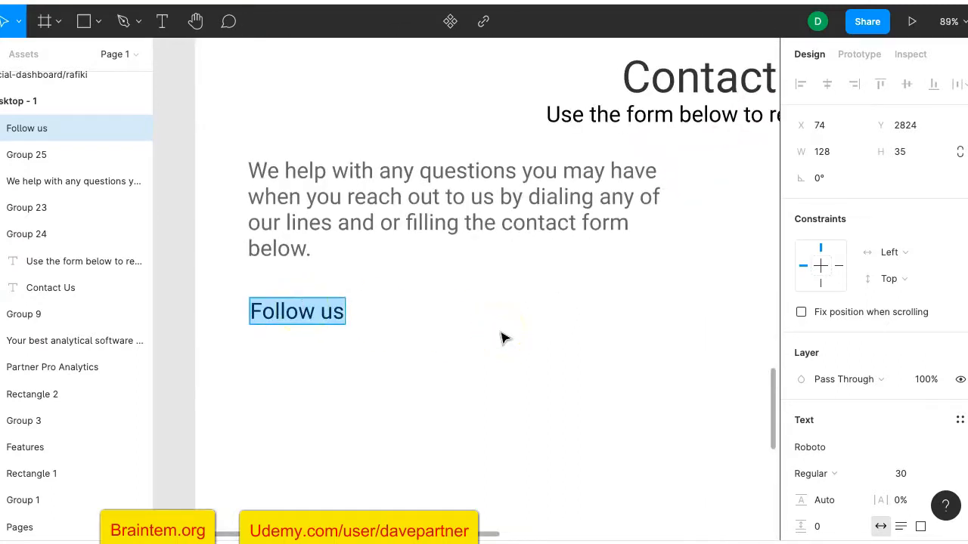
Make the 'Follow us:' text bold and finish editing it
key("ctrl+b")
left_click(456, 330)
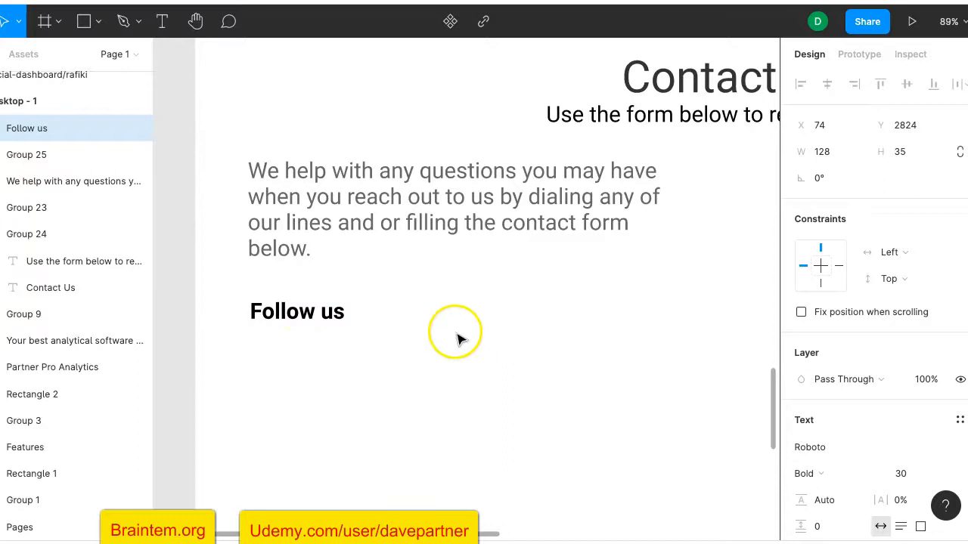
double_click(346, 315)
left_click(343, 320)
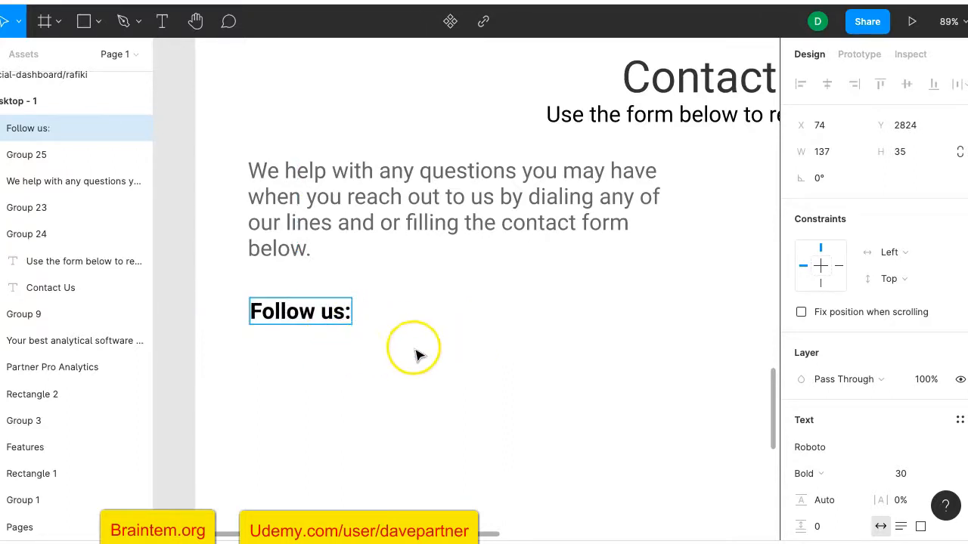
key("Escape")
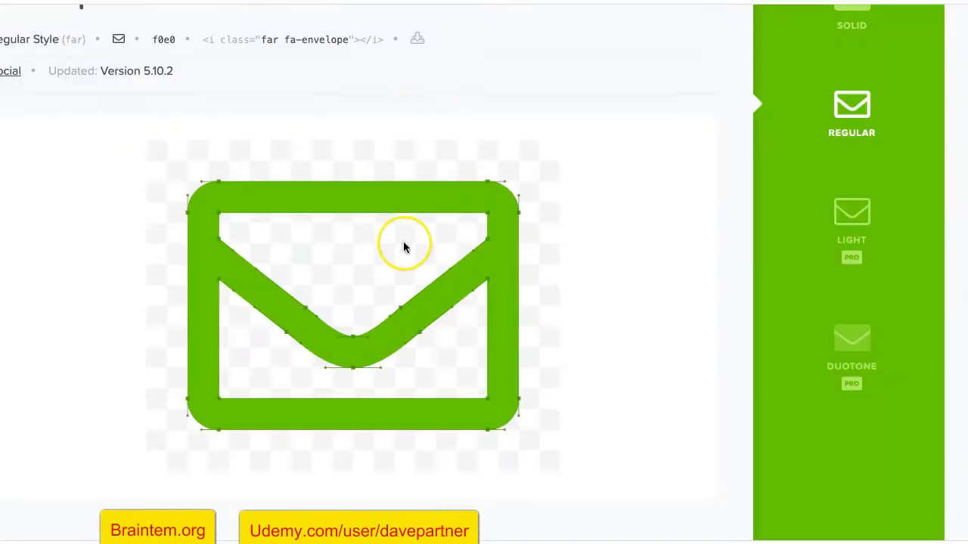
Search Font Awesome for 'facebook' and download the facebook-square icon as SVG
left_click(576, 205)
left_click(357, 214)
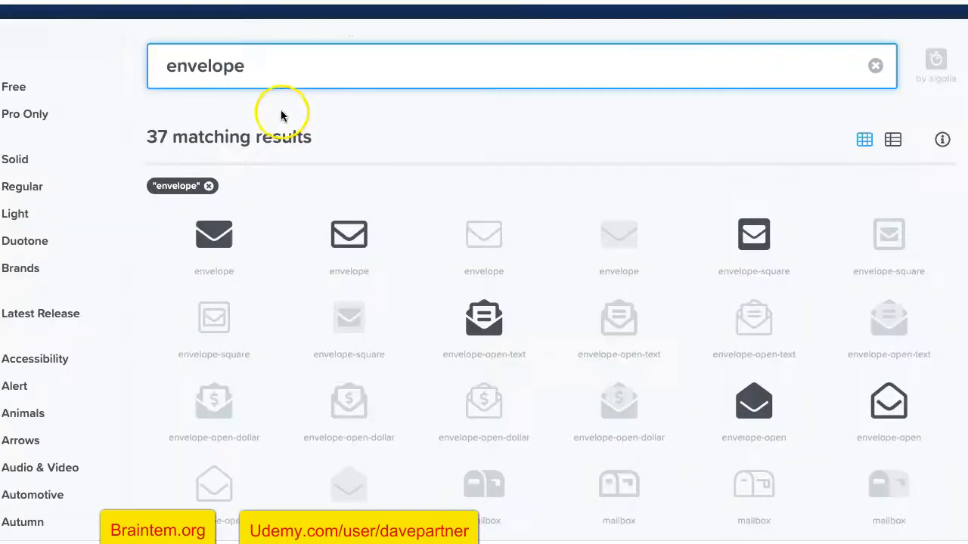
double_click(226, 66)
type("f")
scroll(225, 69, "up", 3)
type("acebook")
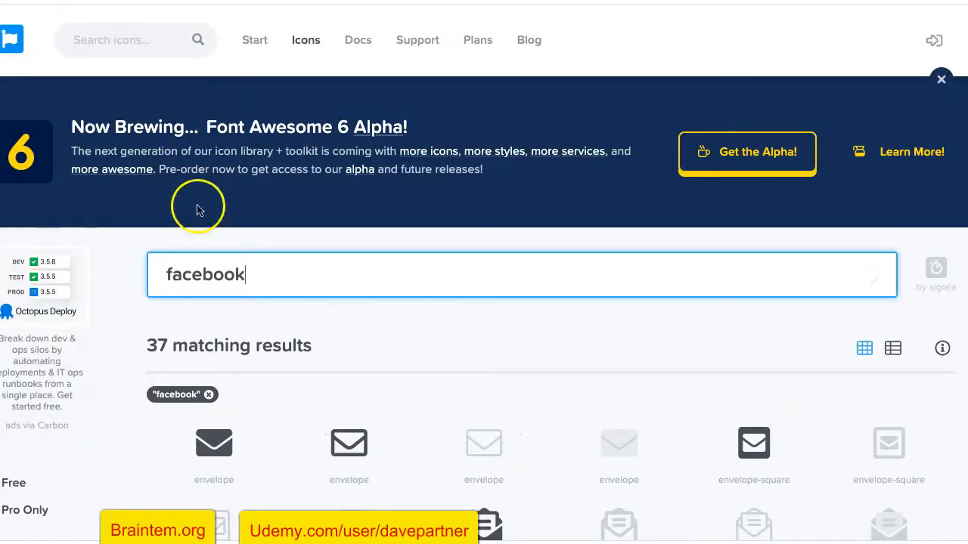
scroll(143, 306, "down", 3)
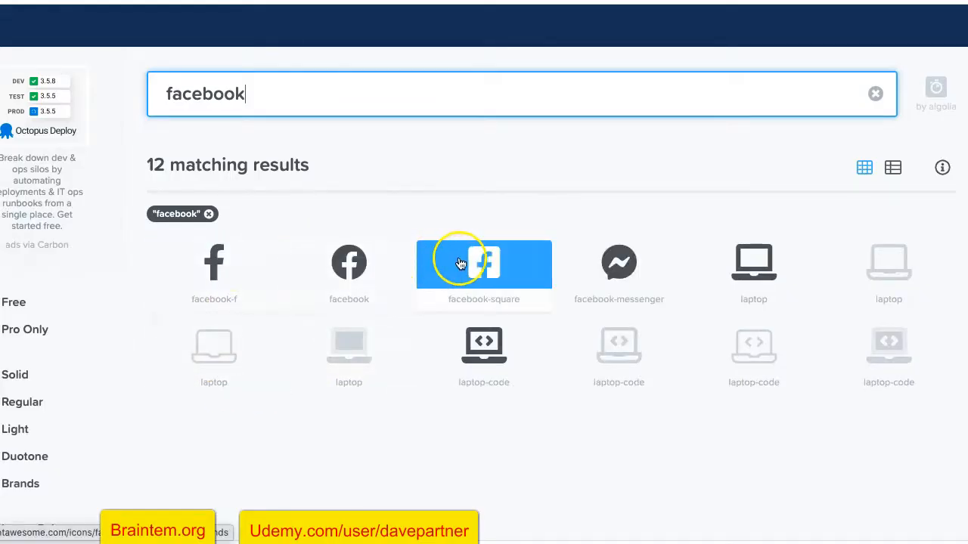
left_click(482, 277)
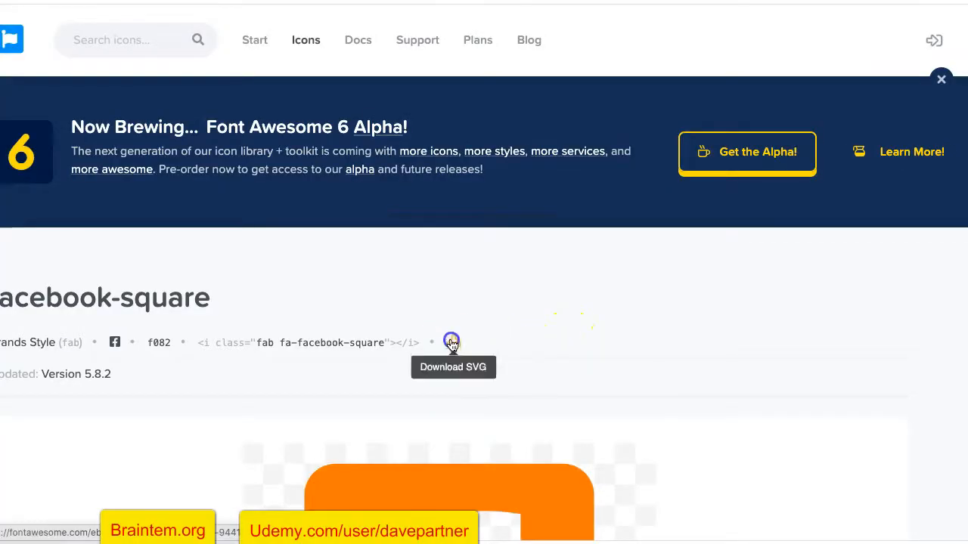
left_click(449, 342)
left_click(389, 477)
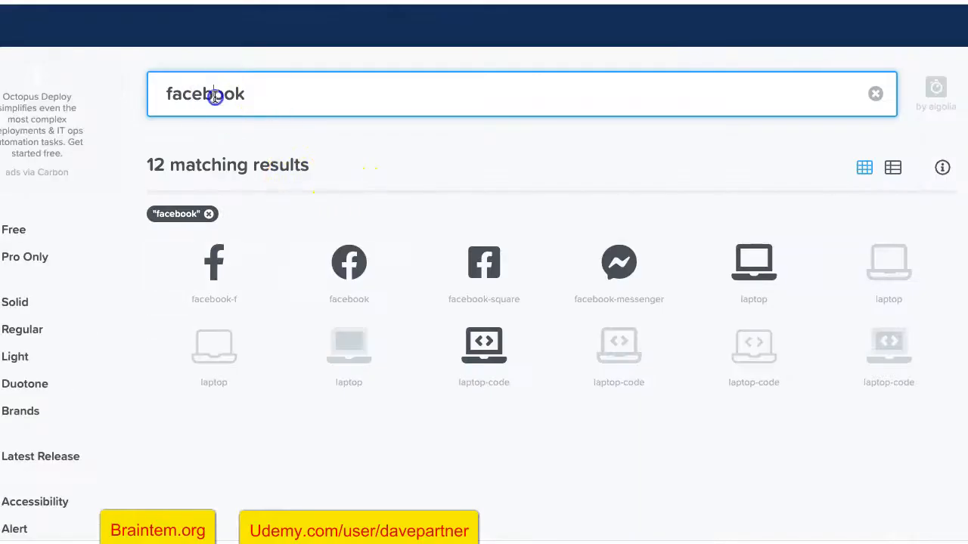
Search for 'twitter' and download the twitter-square icon as SVG
double_click(215, 95)
type("twitter")
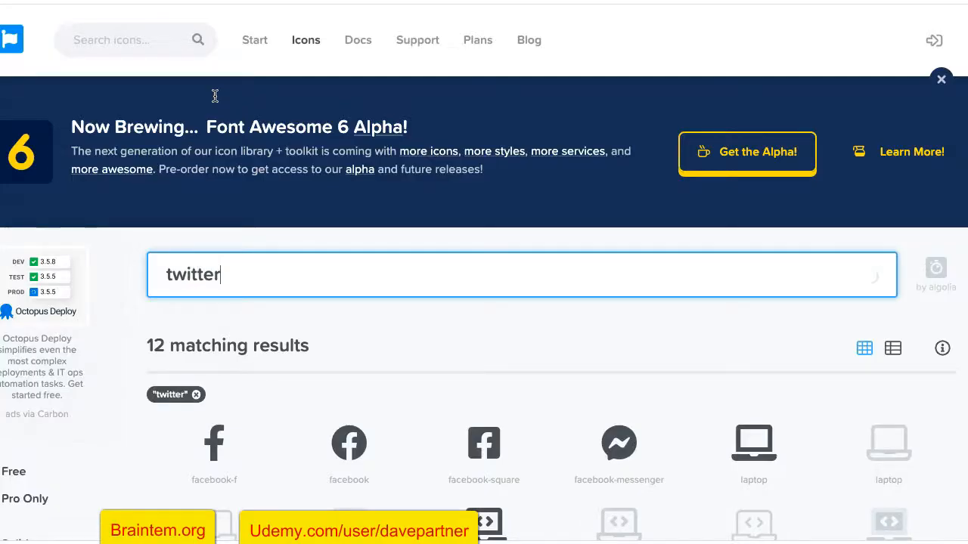
scroll(419, 356, "down", 1)
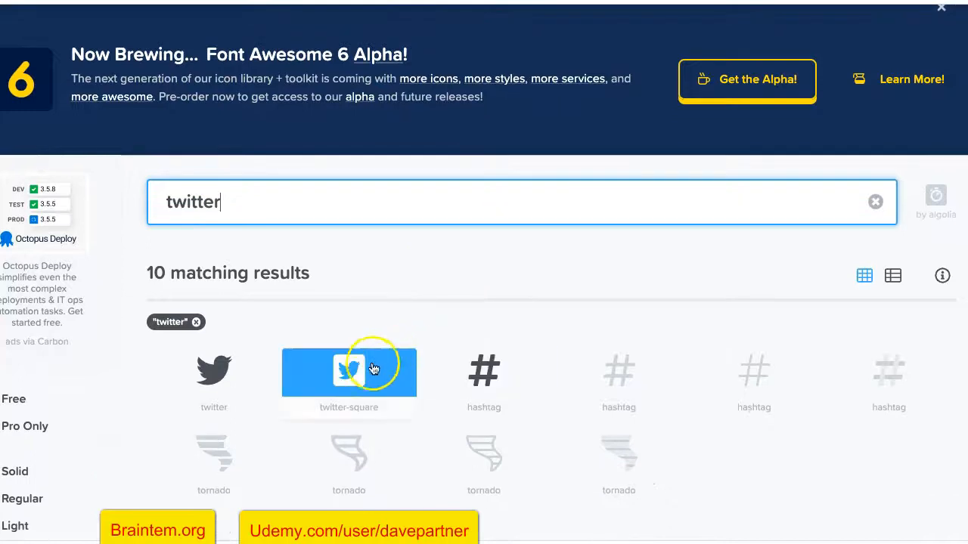
left_click(371, 368)
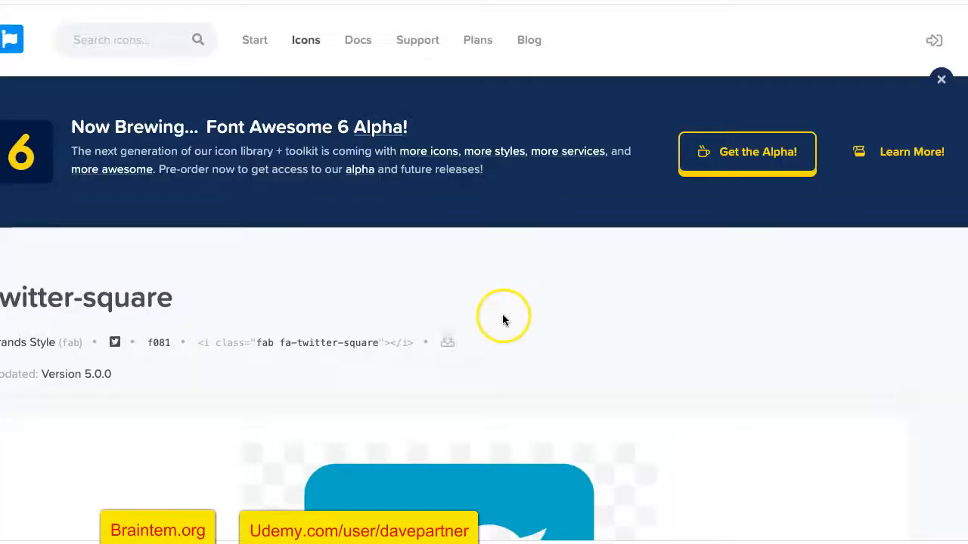
left_click(447, 347)
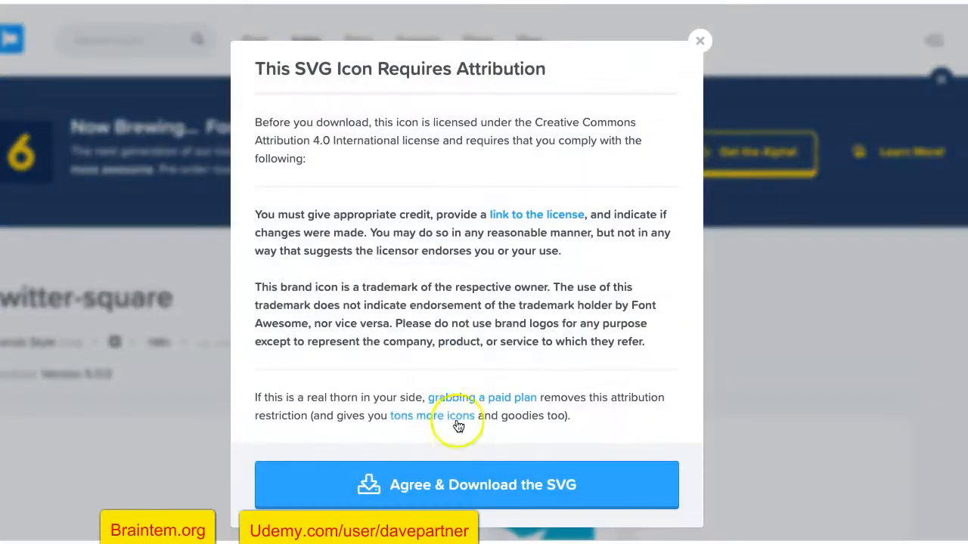
left_click(458, 480)
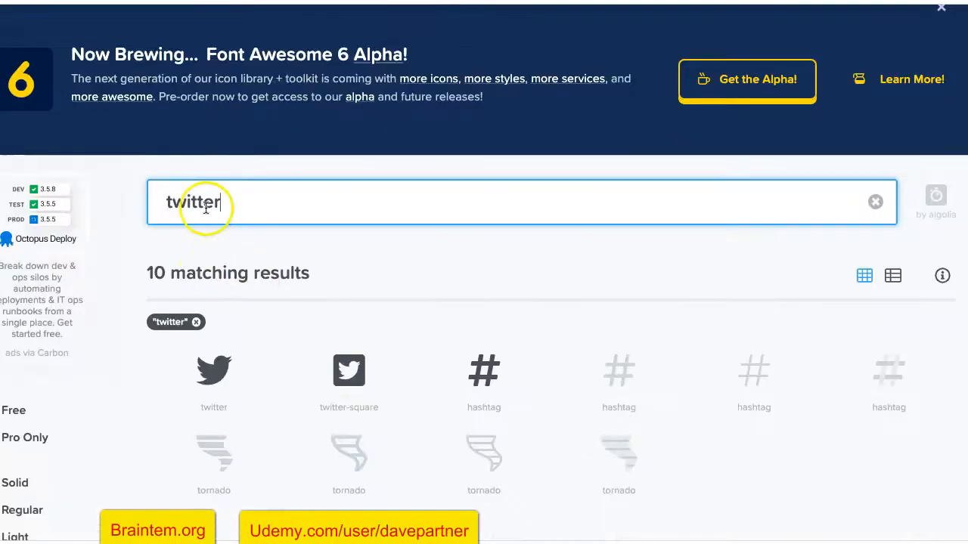
Search for 'Instagram' and download the instagram-square icon as SVG
double_click(205, 208)
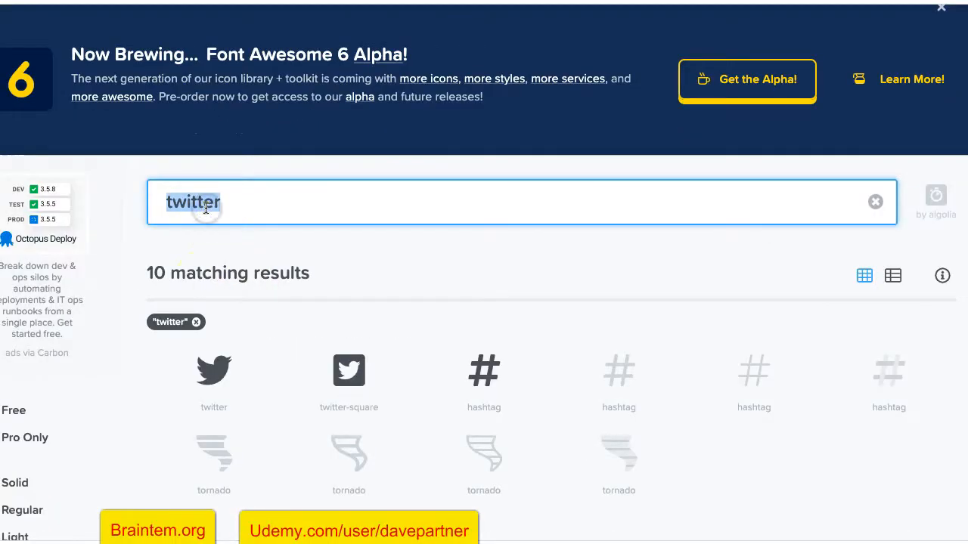
type("Inst")
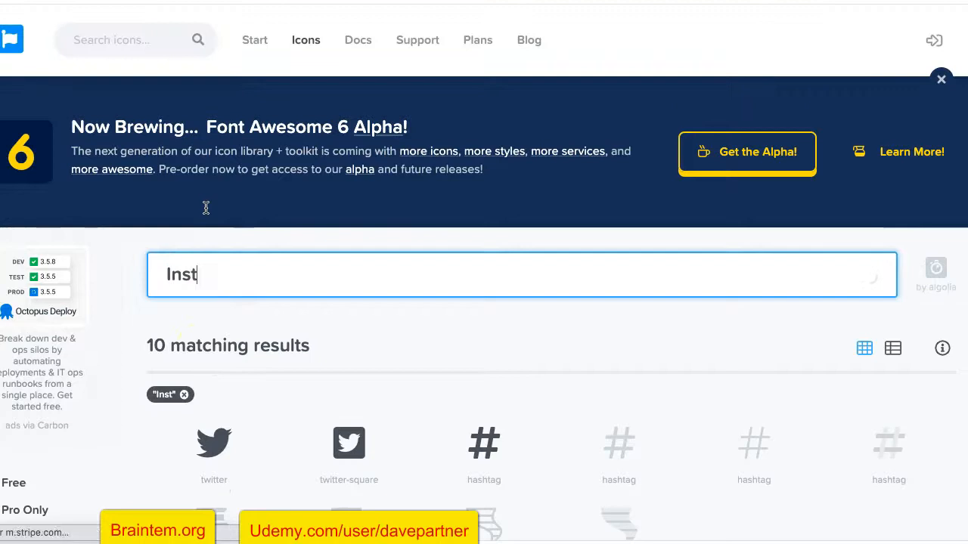
type("agram")
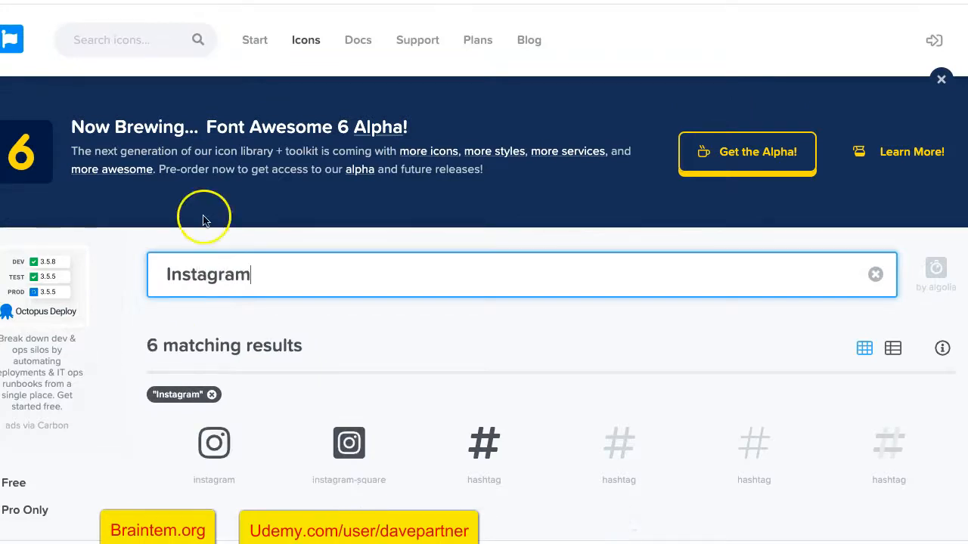
scroll(180, 282, "down", 3)
left_click(349, 252)
left_click(464, 335)
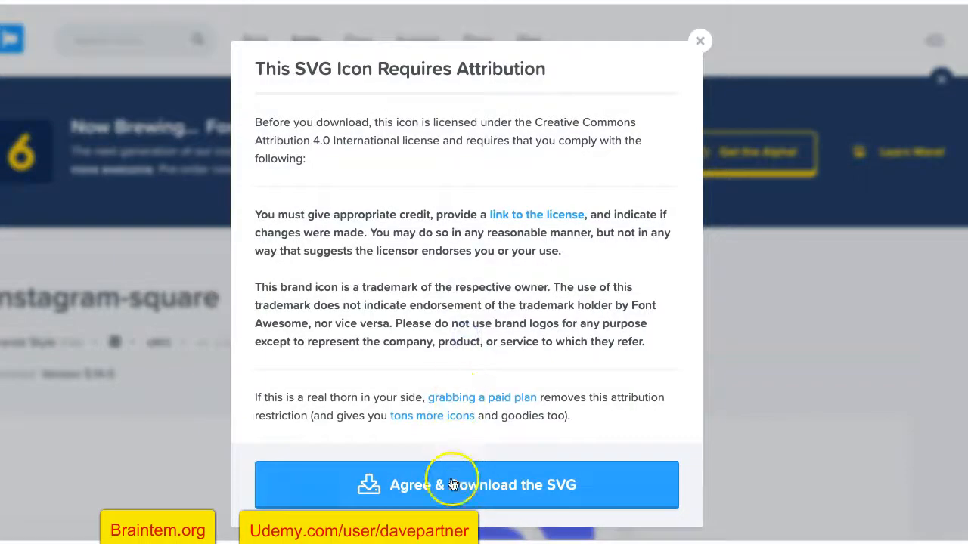
left_click(452, 485)
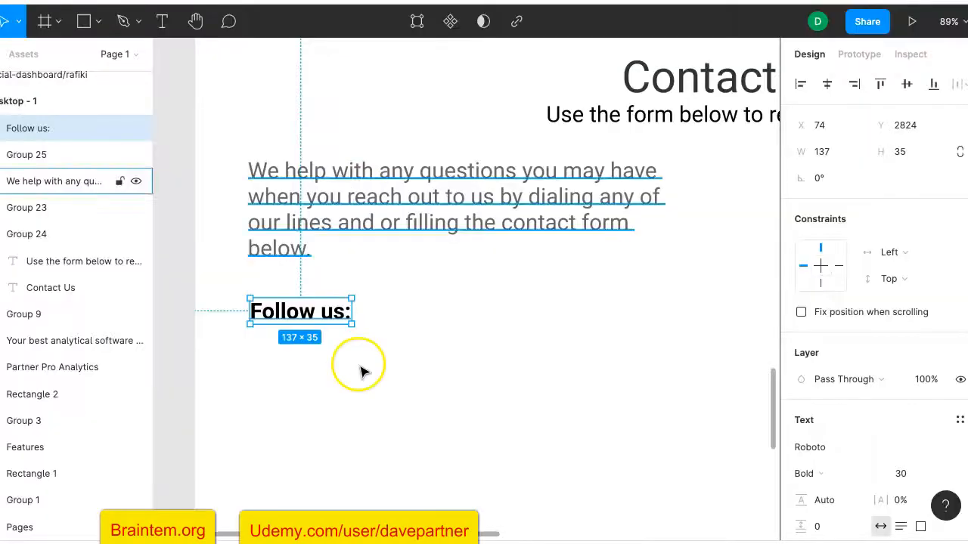
Navigate to the Contact Us section and select the 'Follow us:' text
left_click(340, 390)
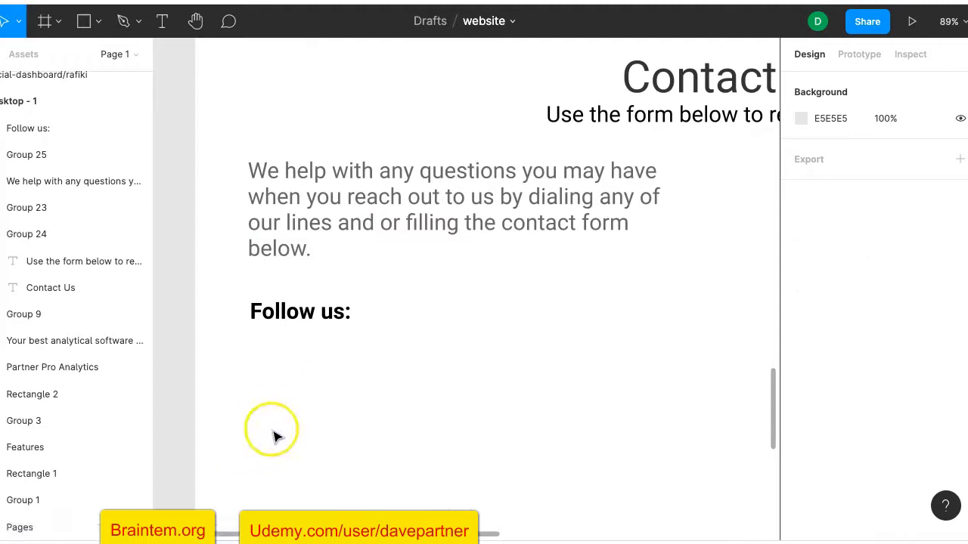
scroll(536, 198, "down", 2)
scroll(538, 199, "up", 2)
scroll(539, 199, "right", 2)
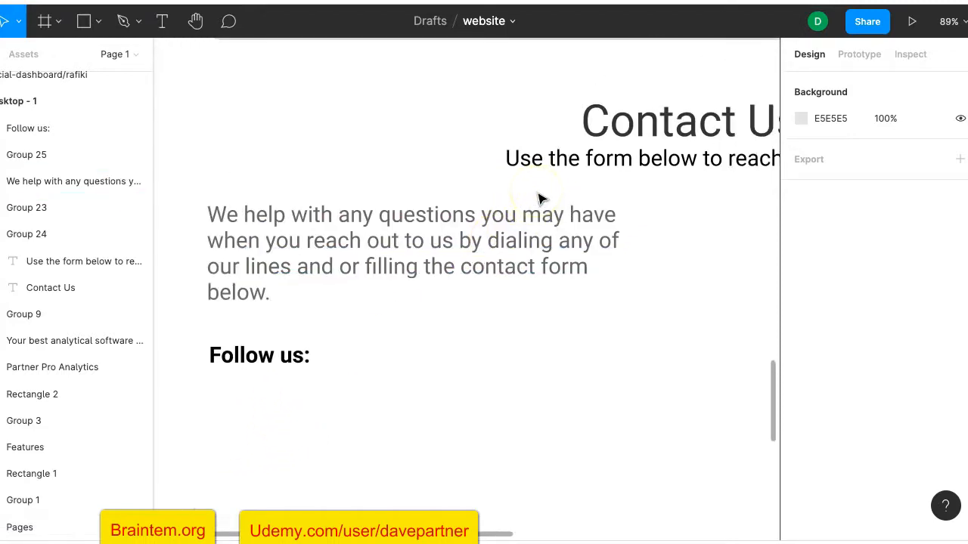
scroll(534, 202, "up", 1)
scroll(534, 202, "right", 1)
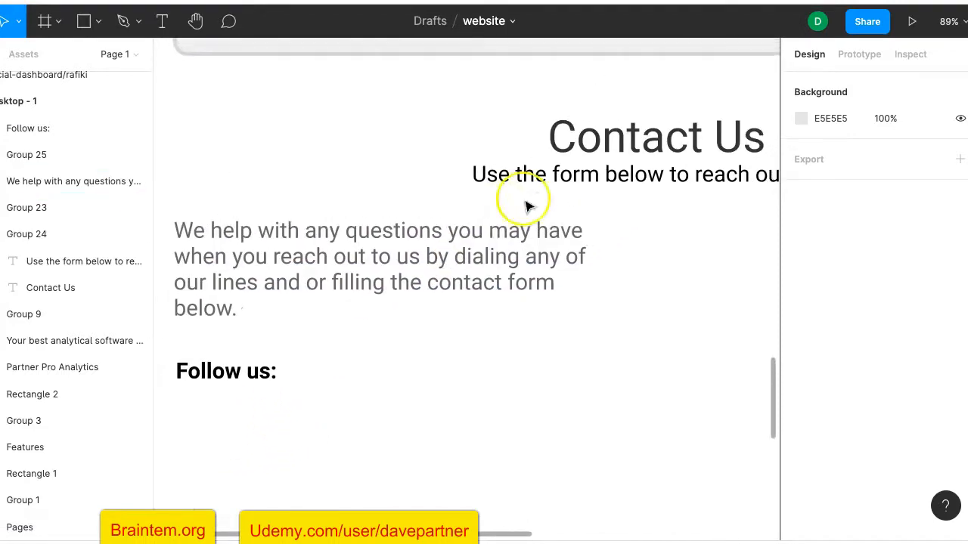
left_click(616, 129)
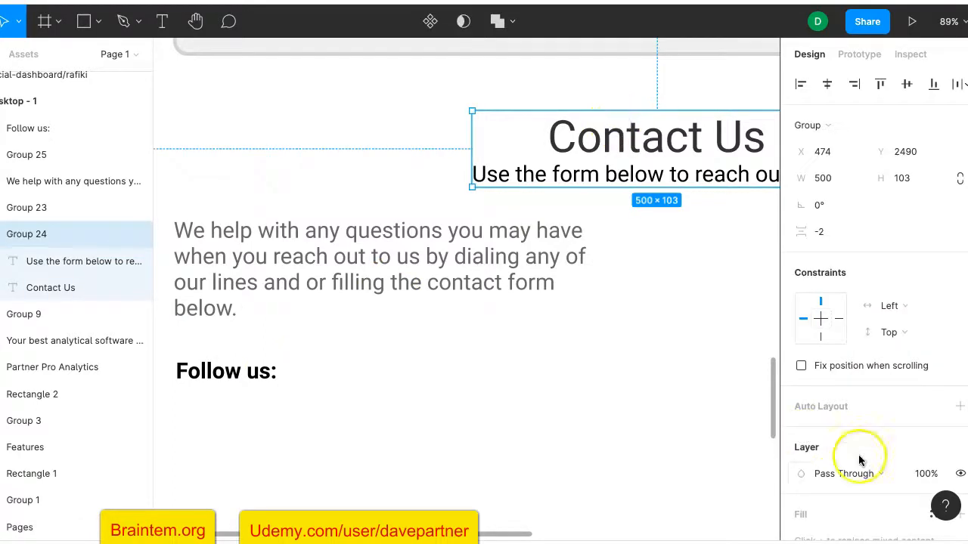
scroll(893, 481, "down", 1)
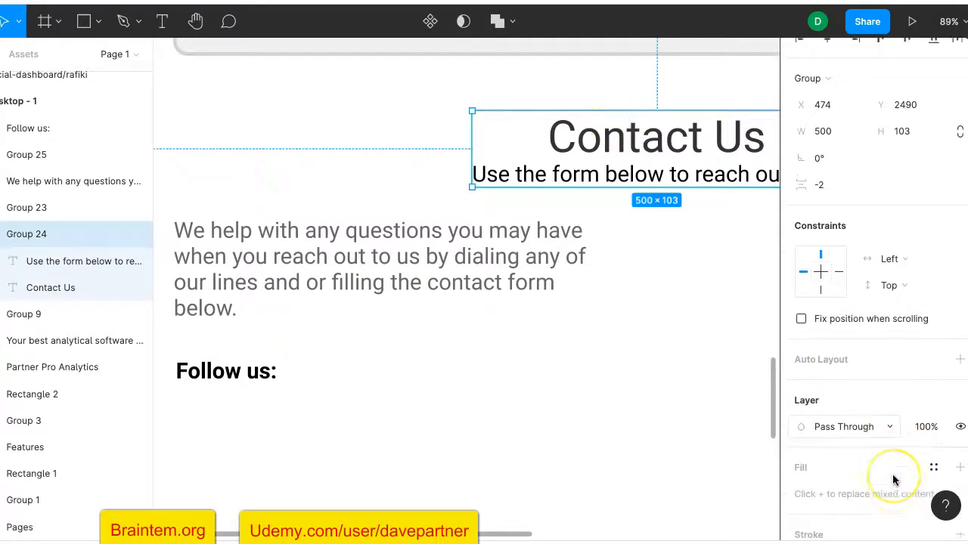
left_click(242, 375)
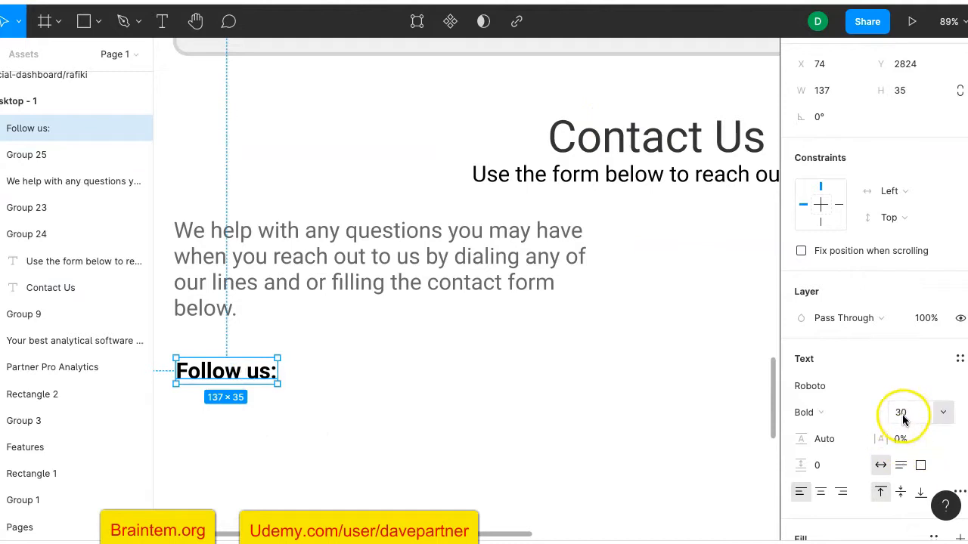
Set the 'Follow us:' layer opacity to 60%
left_click(923, 319)
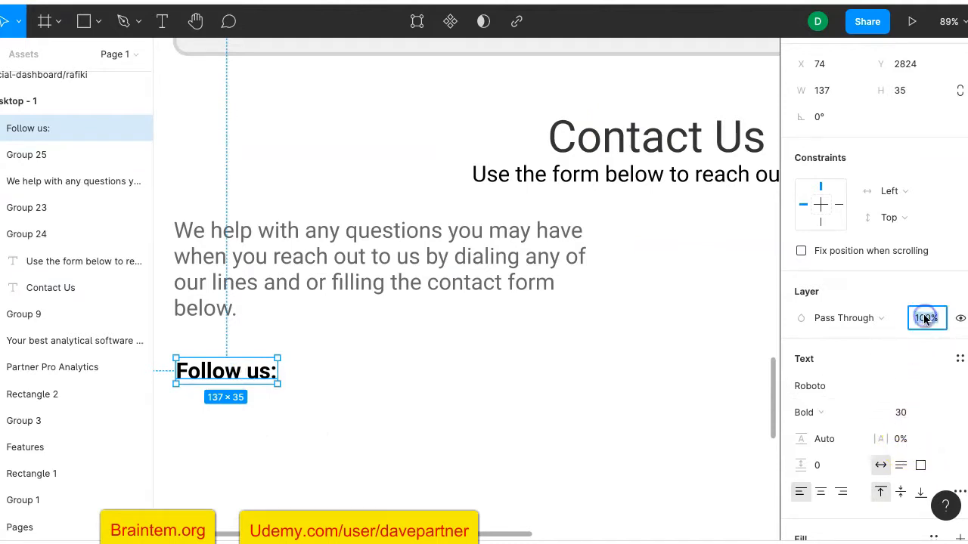
type("60")
key("Return")
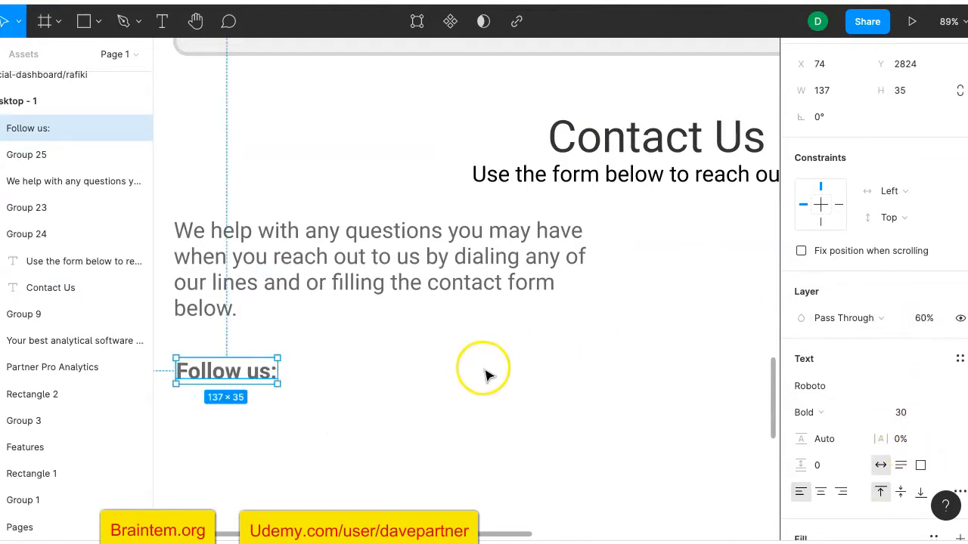
left_click(483, 376)
scroll(484, 375, "down", 5, "ctrl")
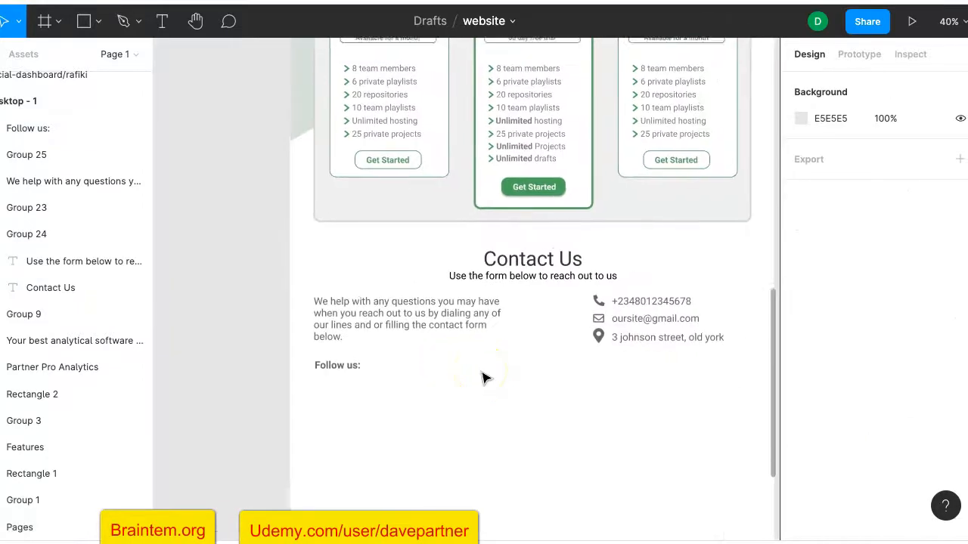
scroll(314, 366, "up", 5, "ctrl")
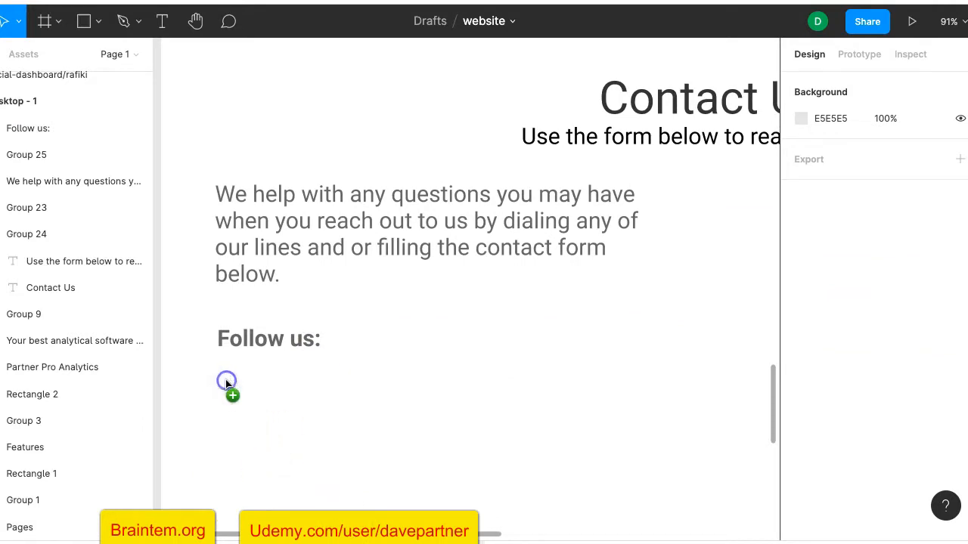
Add the facebook-square icon, resize it to 33 wide with locked proportions, and place it below 'Follow us:'
left_click_drag(225, 379, 226, 380)
scroll(500, 295, "left", 3)
scroll(501, 295, "down", 1)
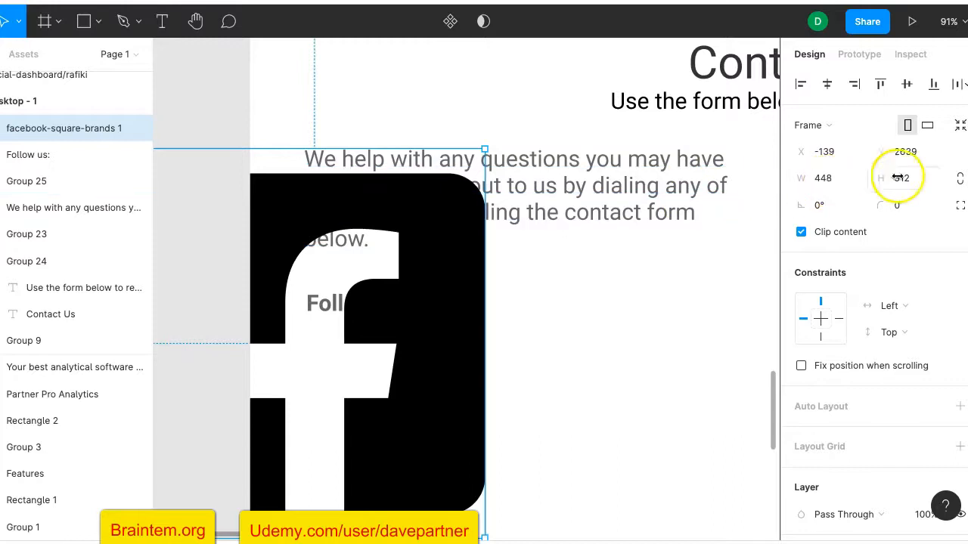
left_click(963, 182)
left_click(834, 182)
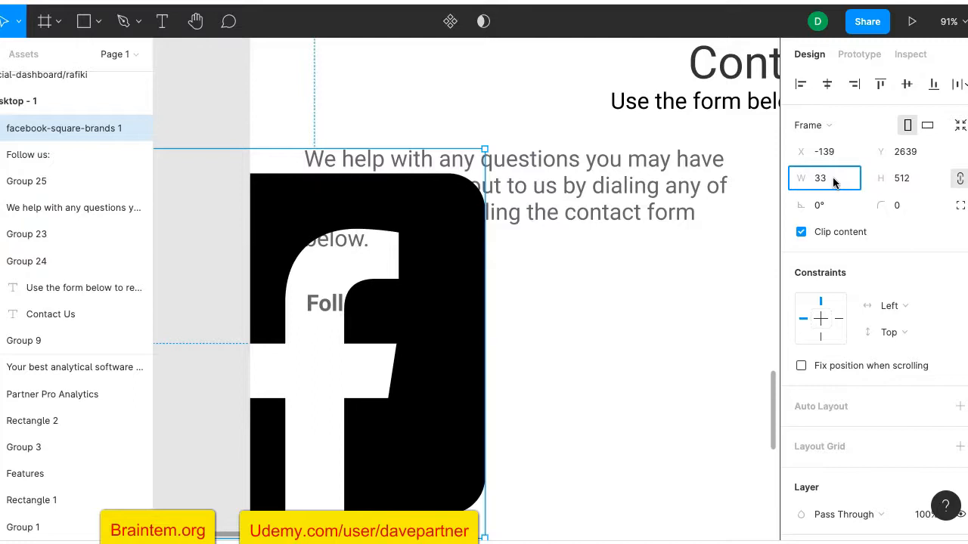
key("Return")
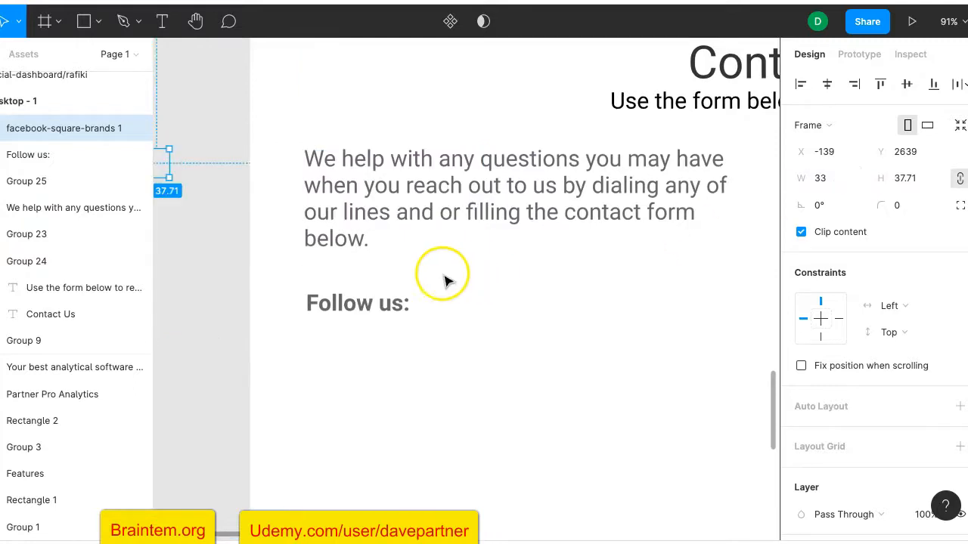
scroll(194, 190, "left", 3)
scroll(195, 190, "up", 1)
left_click_drag(237, 200, 400, 371)
Fill the Facebook icon's frame with the document blue 407BFF
scroll(488, 367, "right", 3)
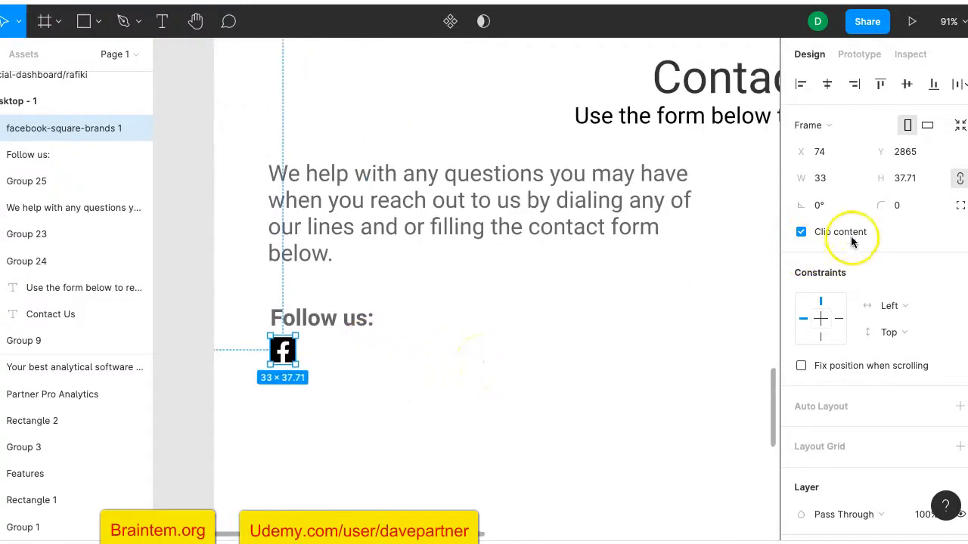
scroll(852, 240, "down", 5)
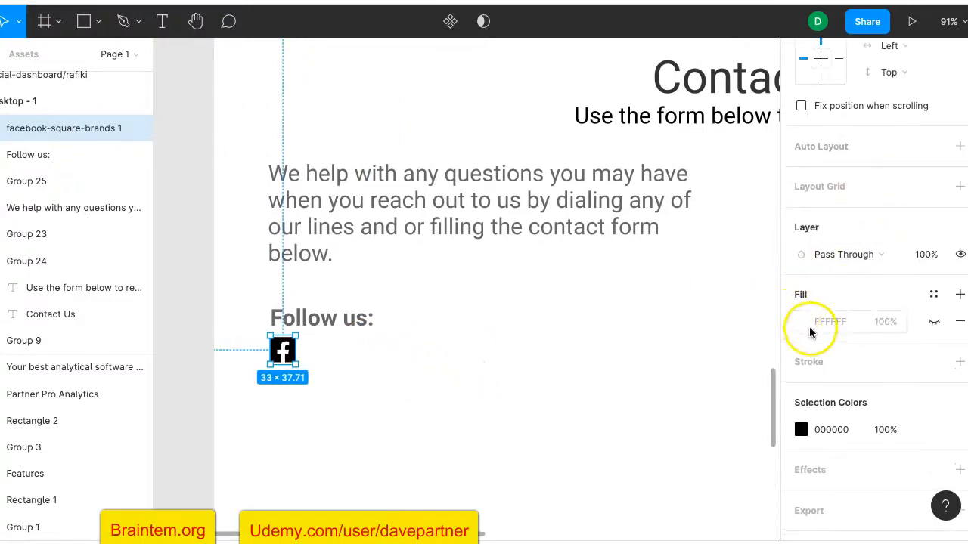
left_click(801, 323)
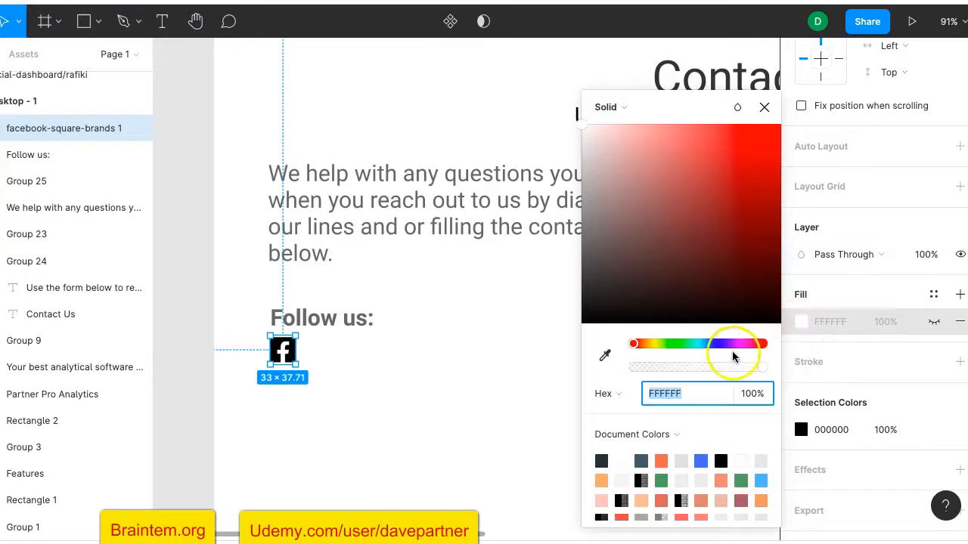
left_click(701, 461)
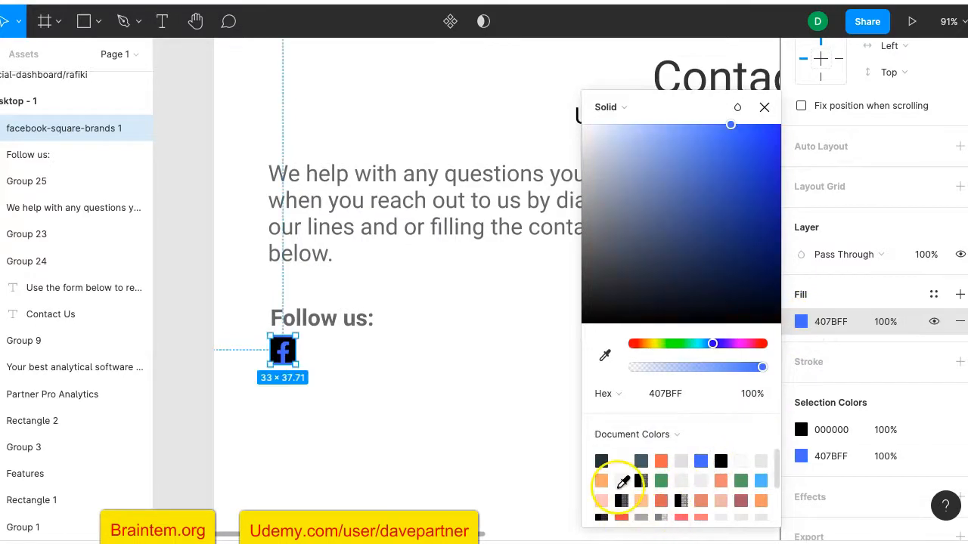
left_click(361, 399)
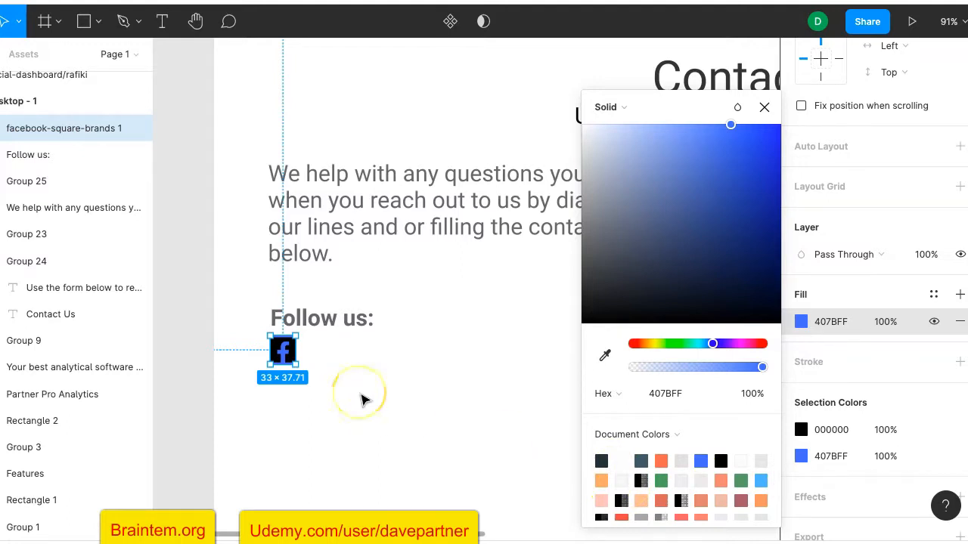
left_click(361, 399)
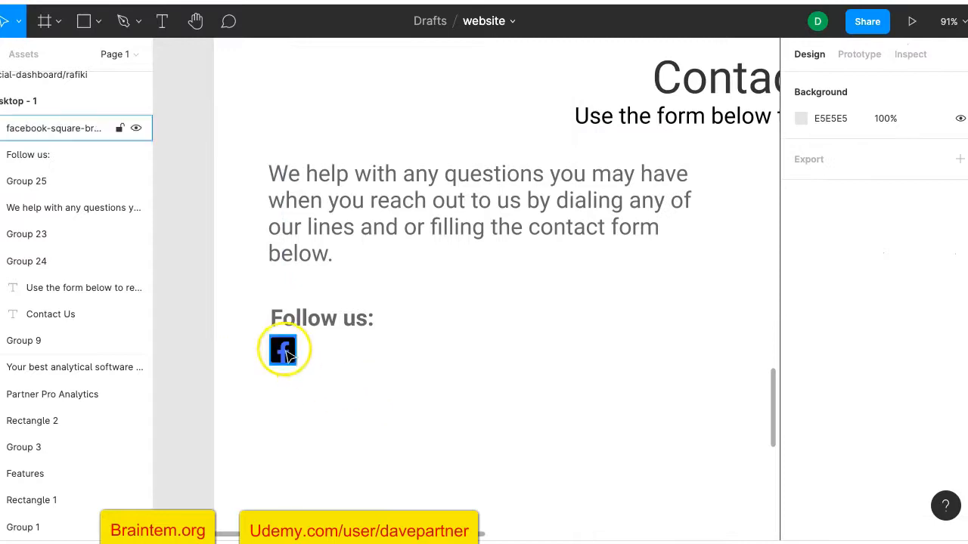
Undo the blue frame fill on the Facebook icon
left_click(285, 362)
double_click(285, 362)
scroll(823, 442, "up", 1)
scroll(821, 440, "down", 2)
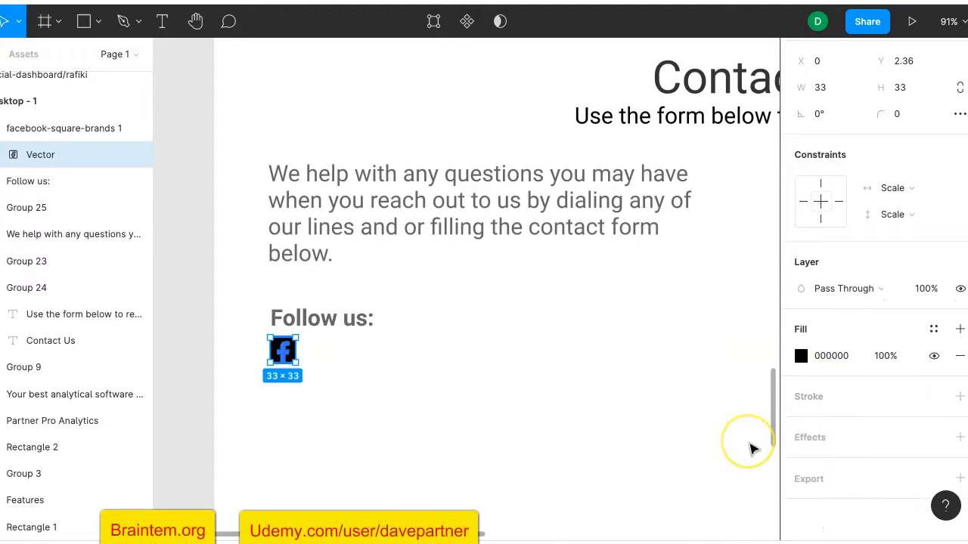
left_click(670, 437)
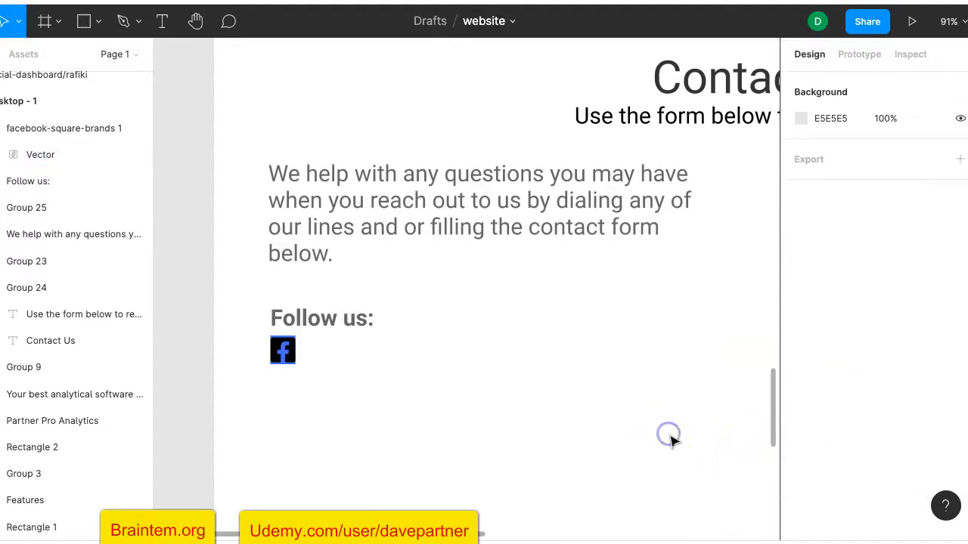
key("ctrl+z")
key("ctrl+z")
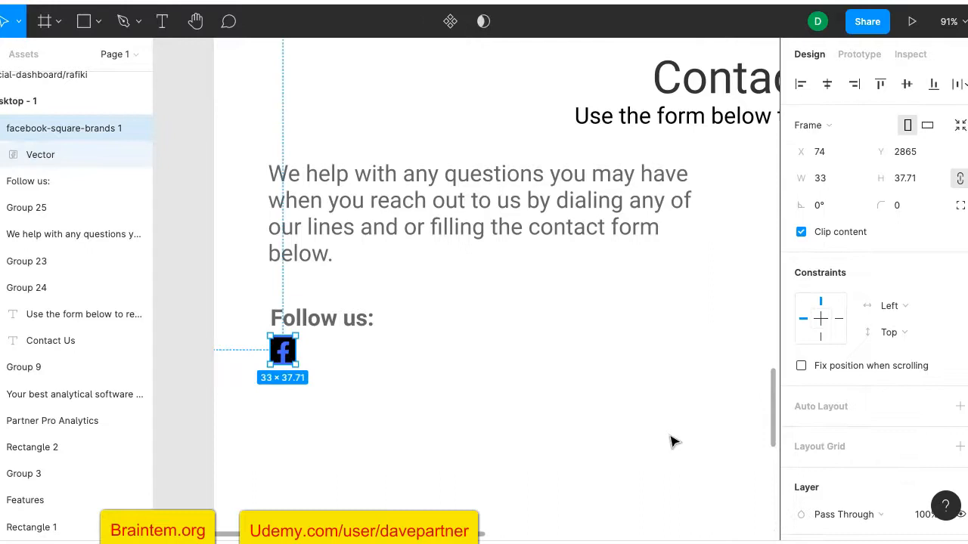
left_click(670, 438)
key("ctrl+z")
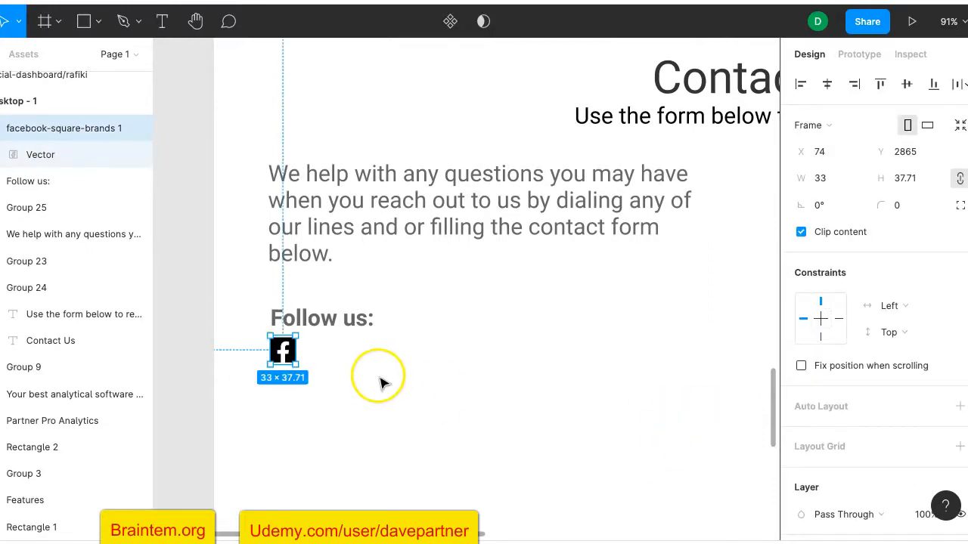
Recolour the Facebook glyph from black to blue 386CE1
scroll(856, 424, "down", 5)
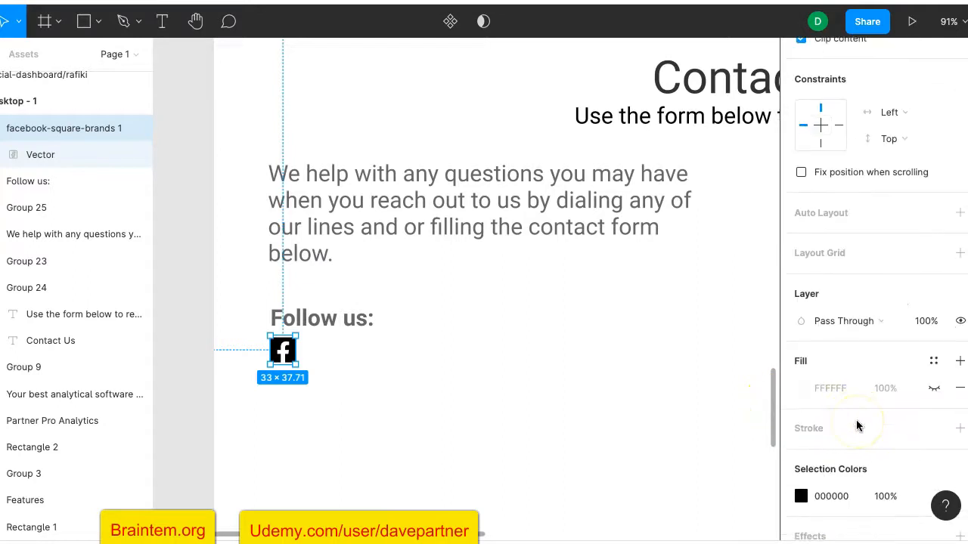
scroll(856, 423, "down", 1)
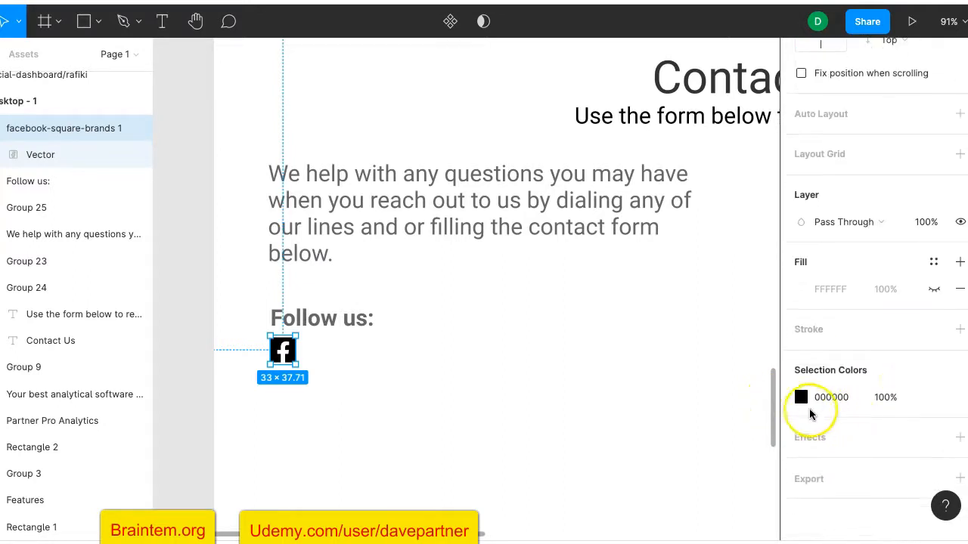
left_click(801, 400)
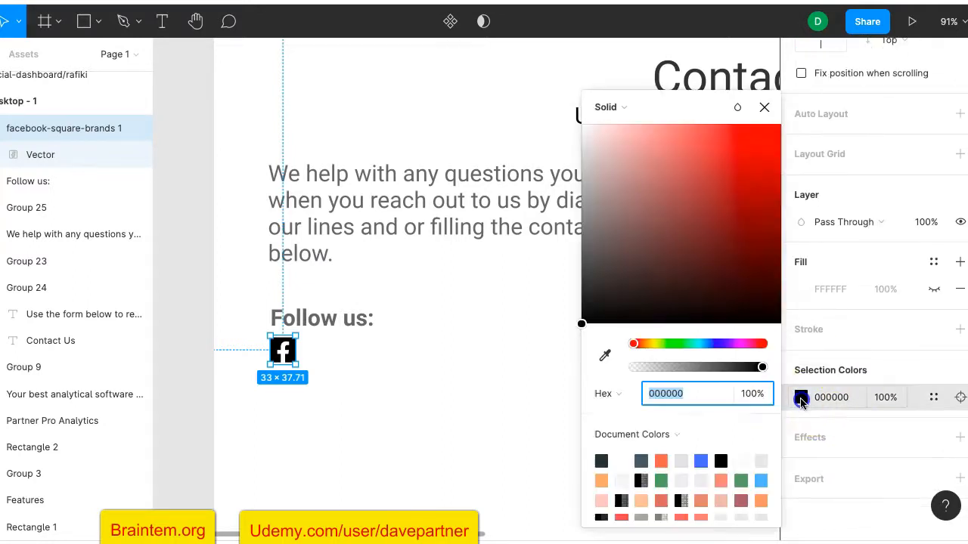
left_click(702, 461)
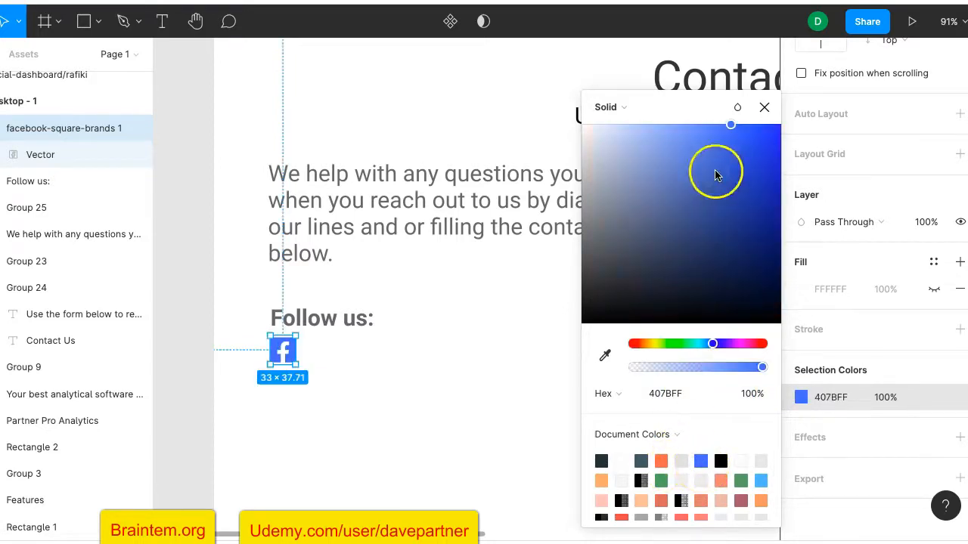
left_click_drag(731, 130, 737, 163)
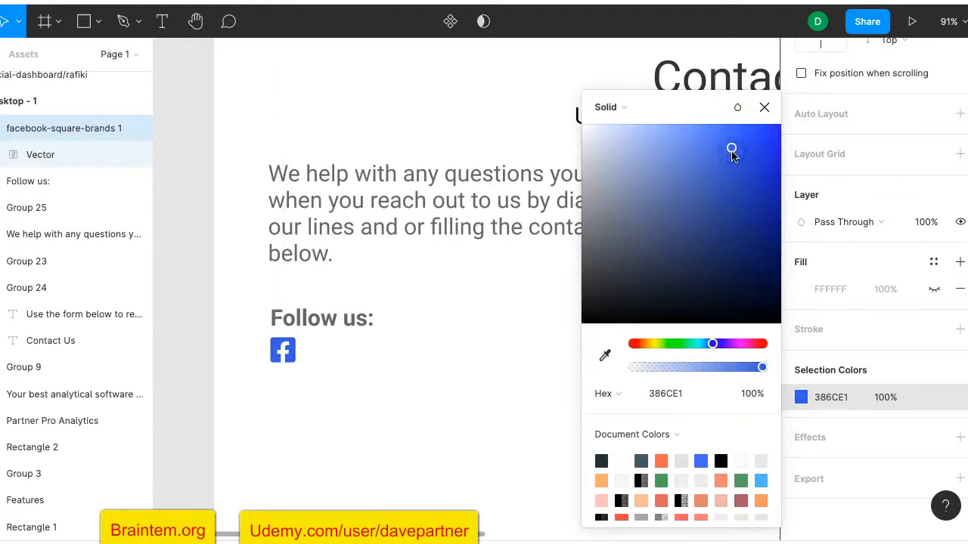
left_click(533, 295)
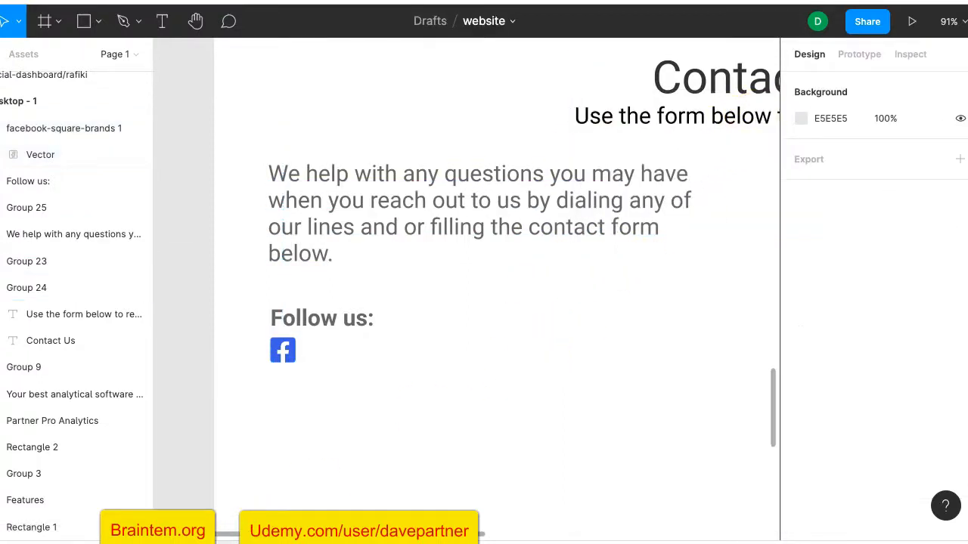
Add the Twitter icon at 33×37.71 beside Facebook and colour its glyph blue 6588D5
left_click_drag(300, 399, 584, 345)
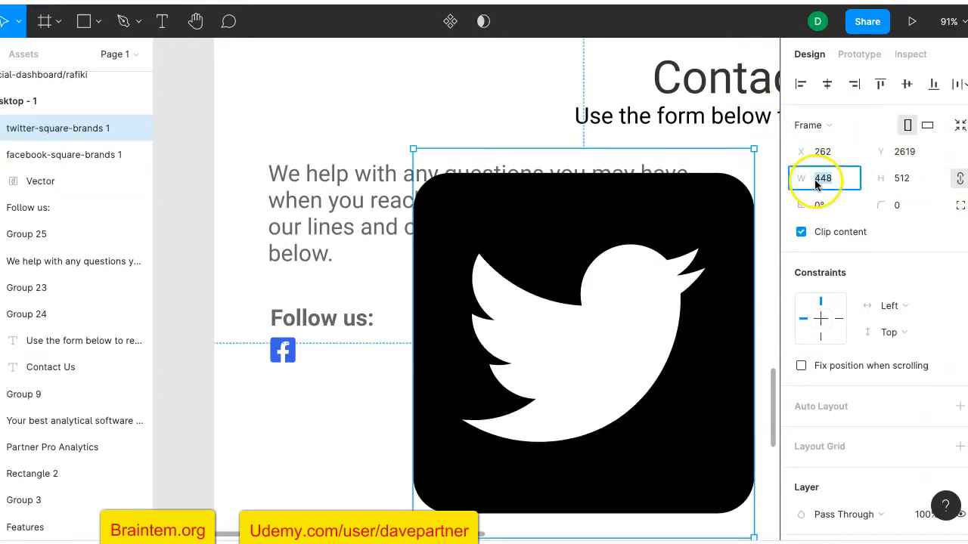
key("Return")
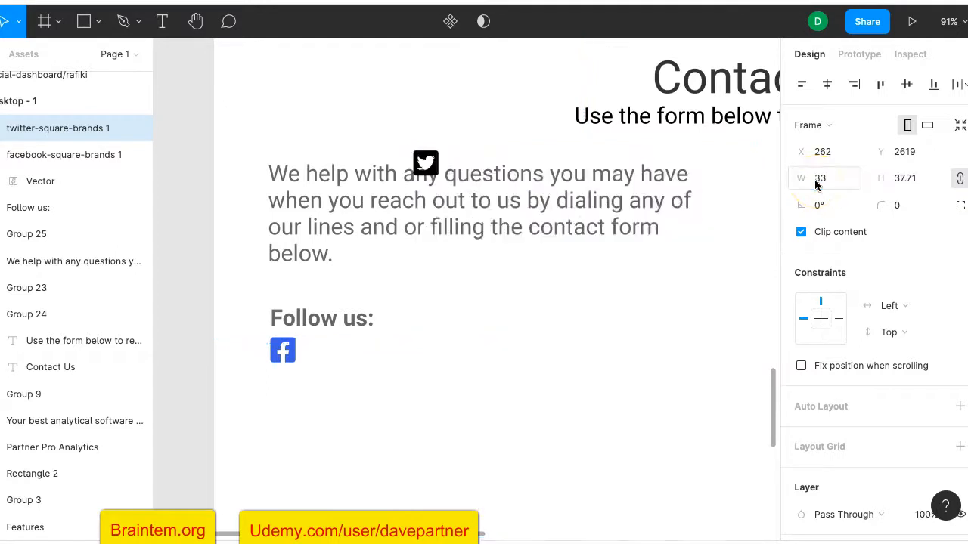
mouse_move(431, 163)
left_mouse_down()
mouse_move(345, 350)
mouse_move(329, 352)
left_mouse_up()
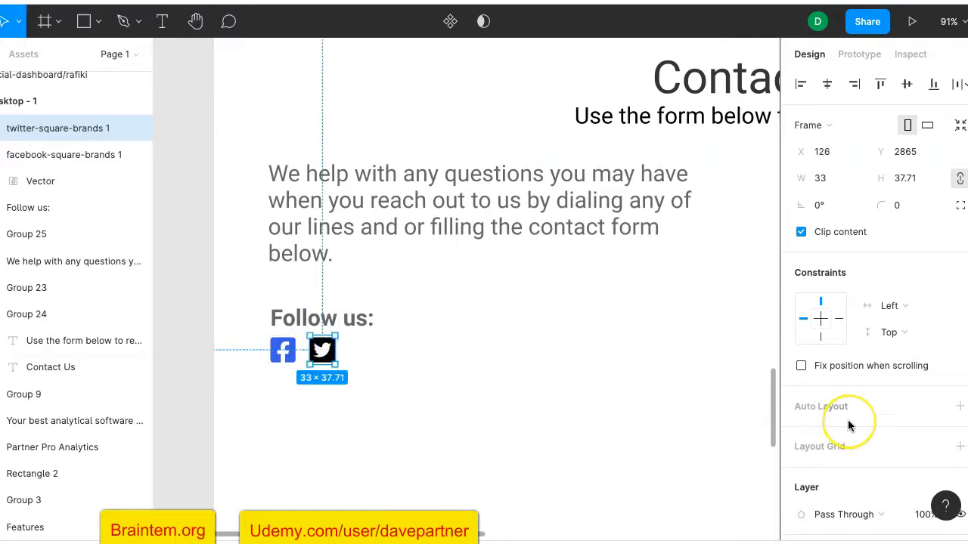
scroll(848, 420, "down", 5)
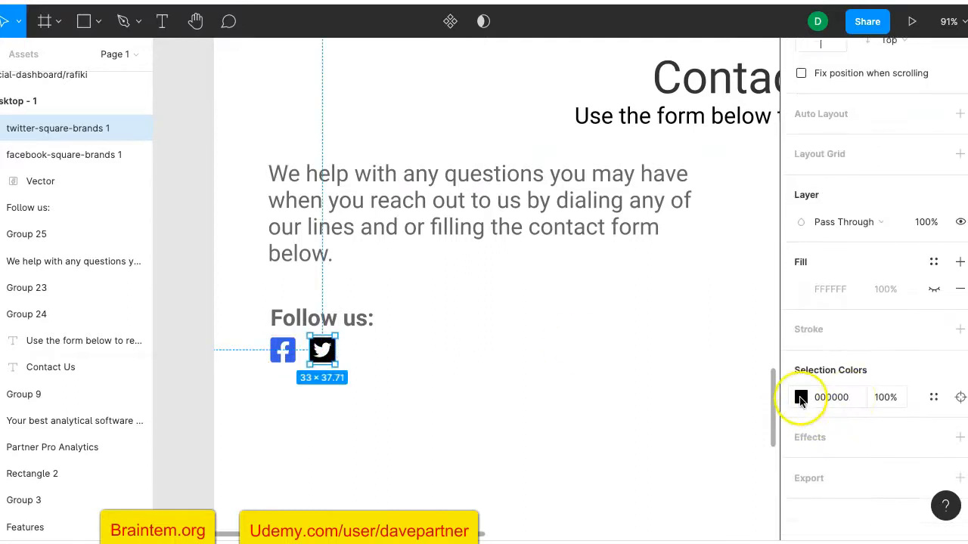
left_click(801, 399)
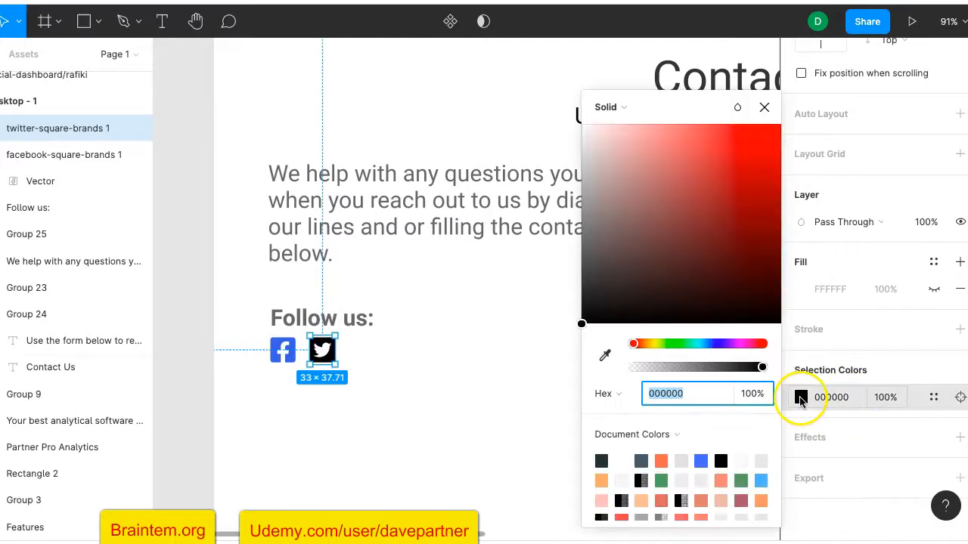
left_click(701, 461)
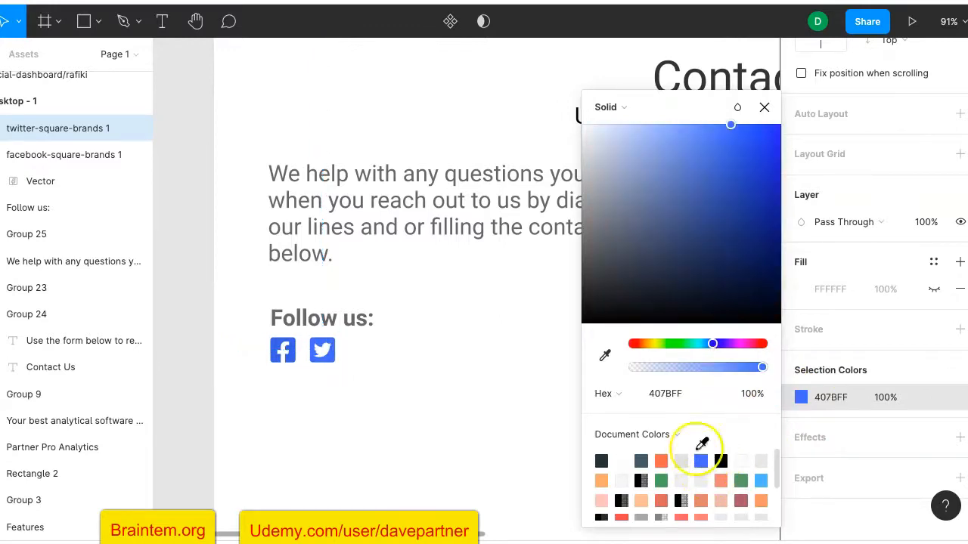
mouse_move(741, 123)
left_mouse_down()
mouse_move(689, 138)
mouse_move(741, 151)
mouse_move(645, 134)
mouse_move(734, 138)
mouse_move(753, 196)
mouse_move(700, 255)
mouse_move(675, 216)
mouse_move(637, 205)
mouse_move(663, 184)
mouse_move(683, 201)
mouse_move(744, 153)
mouse_move(709, 240)
mouse_move(686, 234)
mouse_move(674, 187)
mouse_move(693, 212)
mouse_move(656, 207)
mouse_move(675, 197)
mouse_move(686, 166)
left_mouse_up()
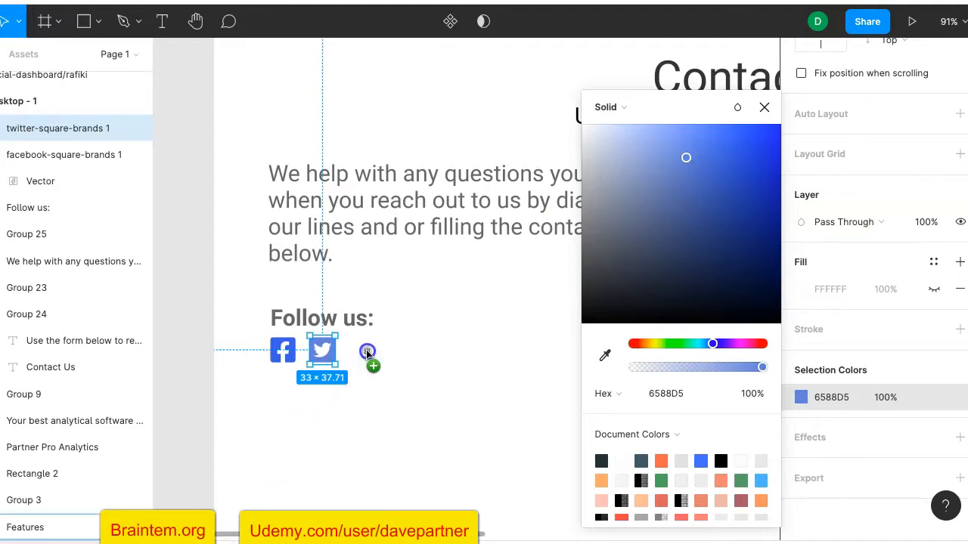
Add the Instagram icon, resize it to 33 wide with locked proportions, and place it beside Twitter
left_click_drag(521, 338, 521, 338)
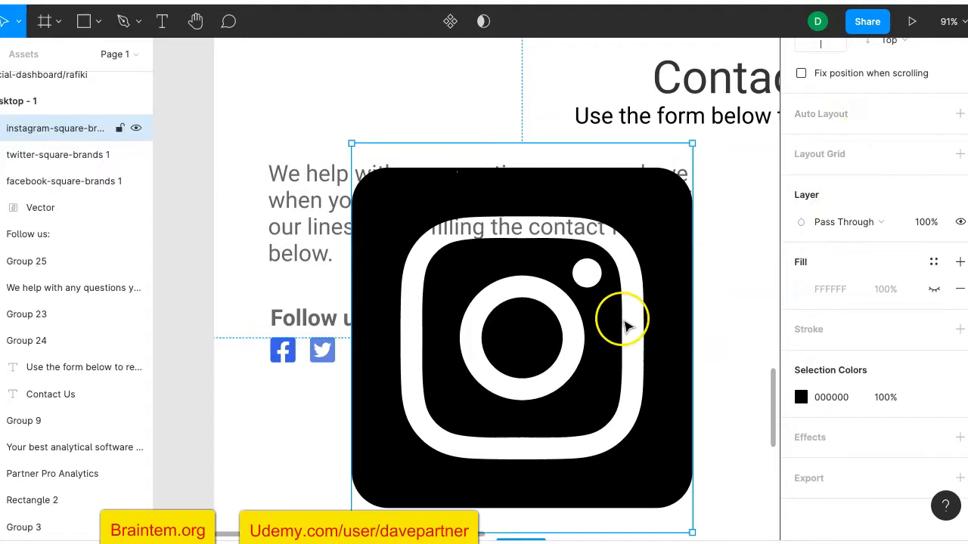
scroll(852, 213, "up", 4)
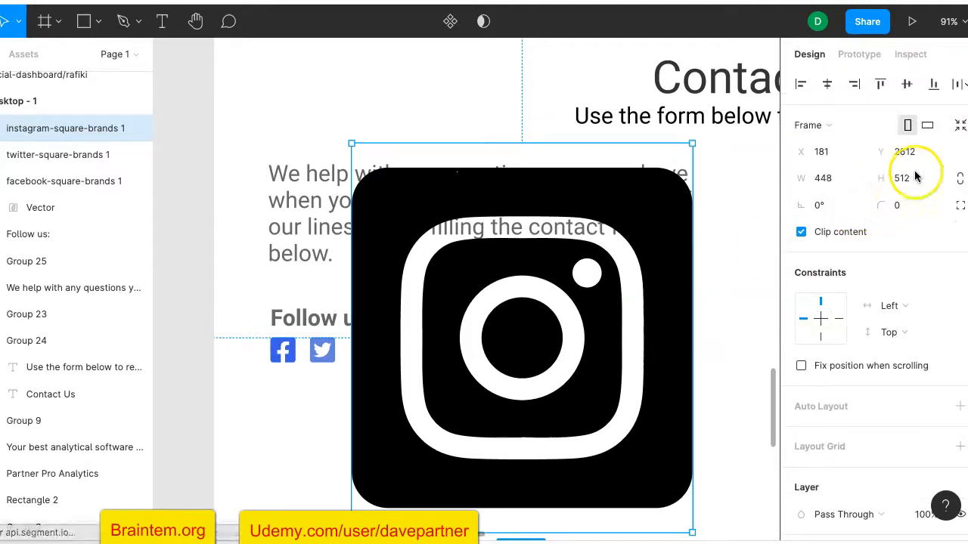
left_click(961, 179)
left_click(829, 179)
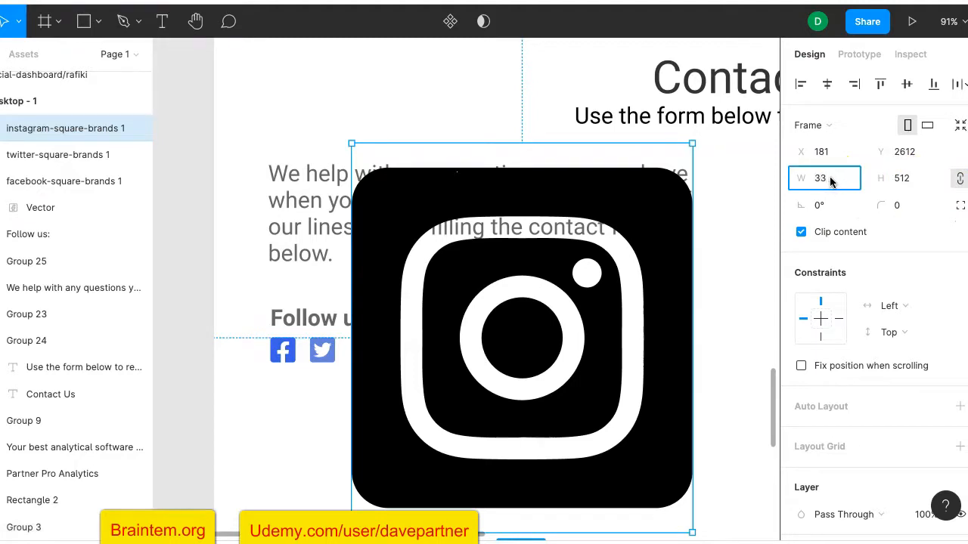
key("Return")
left_click_drag(364, 157, 371, 359)
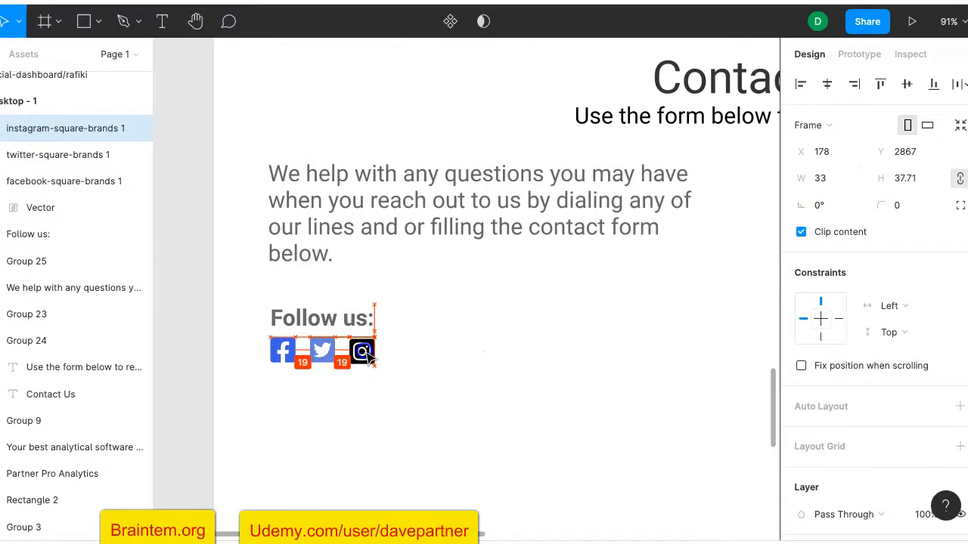
Colour the Instagram glyph red C94747 and nudge the icon up into alignment
scroll(841, 412, "down", 3)
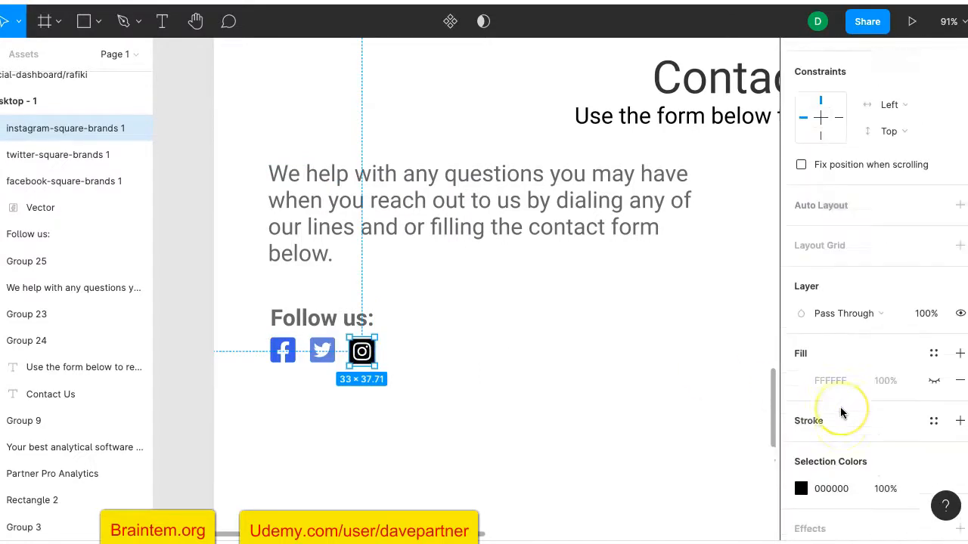
scroll(841, 412, "down", 1)
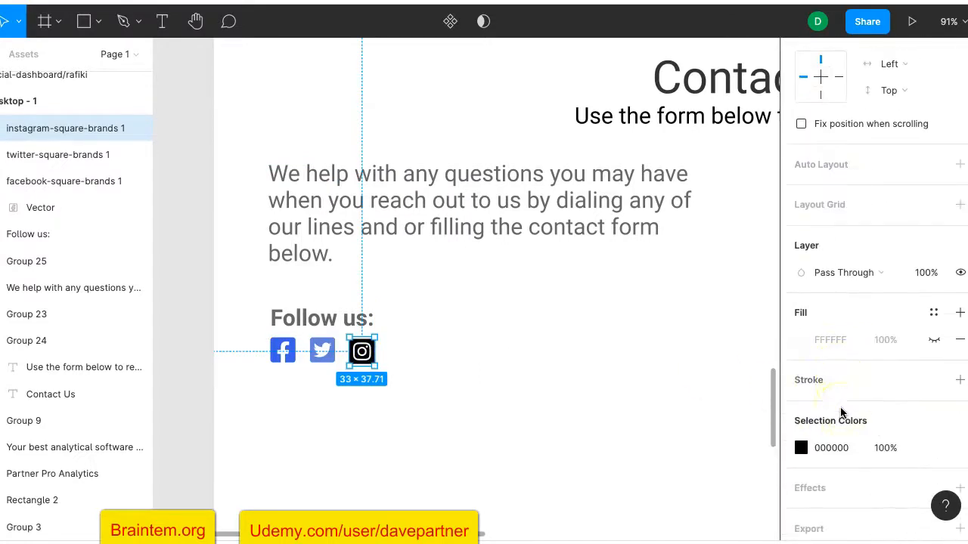
left_click(802, 449)
left_click(696, 153)
left_click_drag(697, 153, 694, 151)
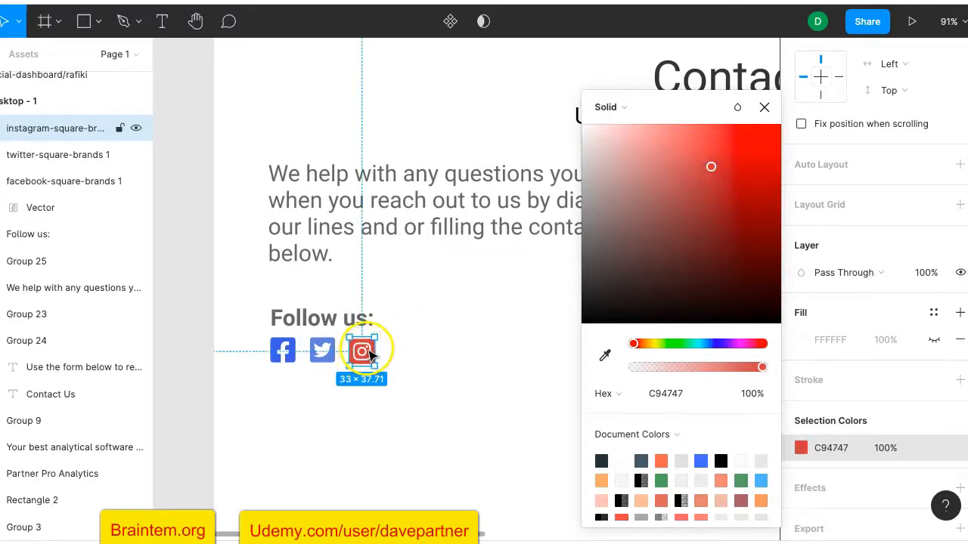
left_click(455, 346)
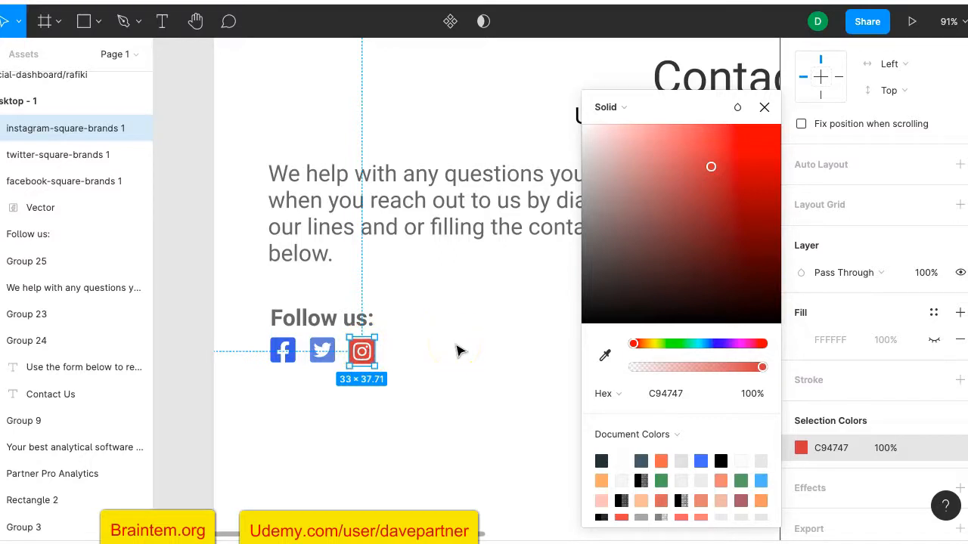
key("Up")
key("Up")
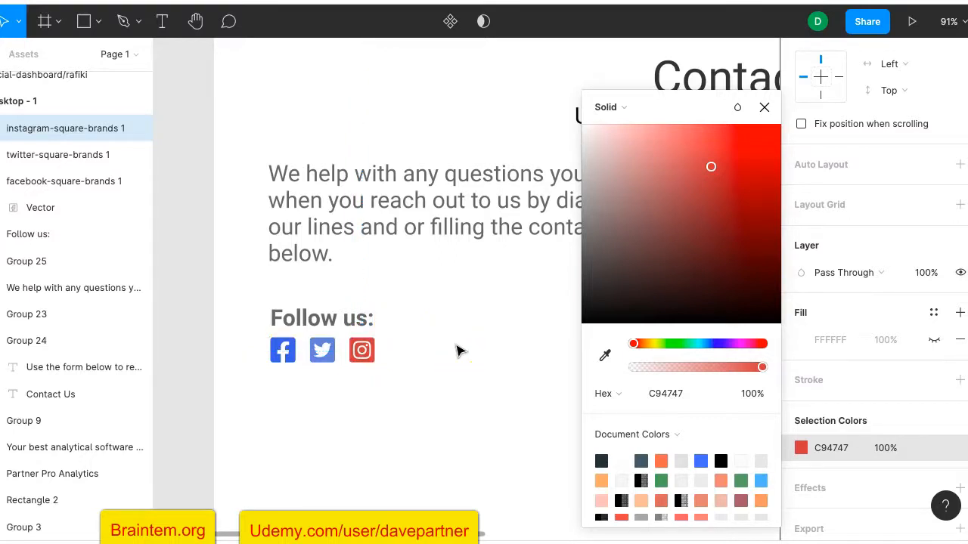
left_click(445, 378)
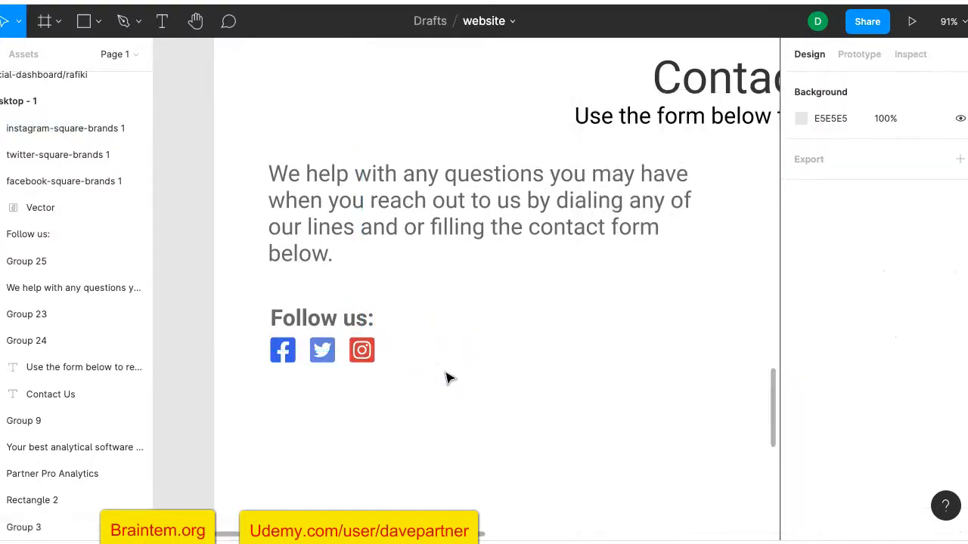
scroll(446, 378, "down", 5)
scroll(445, 382, "down", 5)
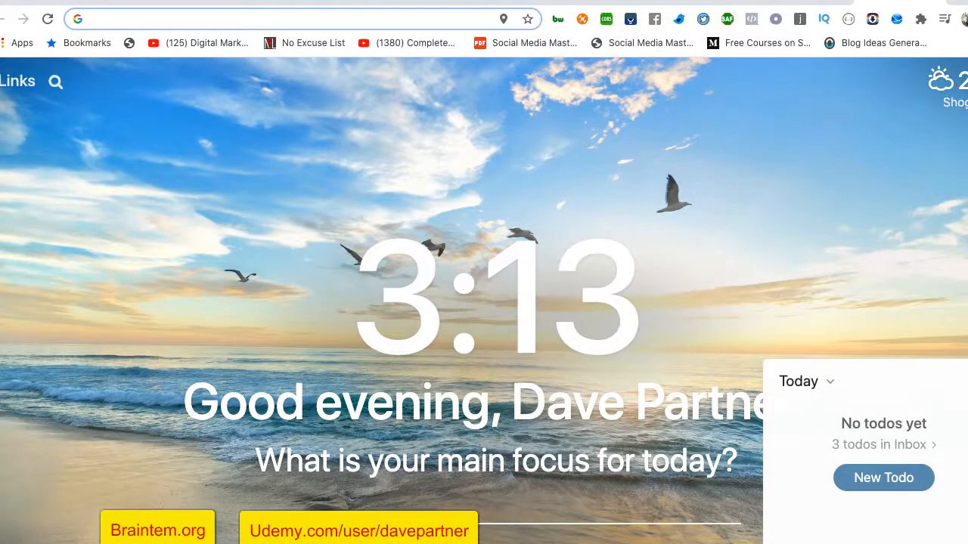
Open Pexels and browse the photo results for 'map'
type("p")
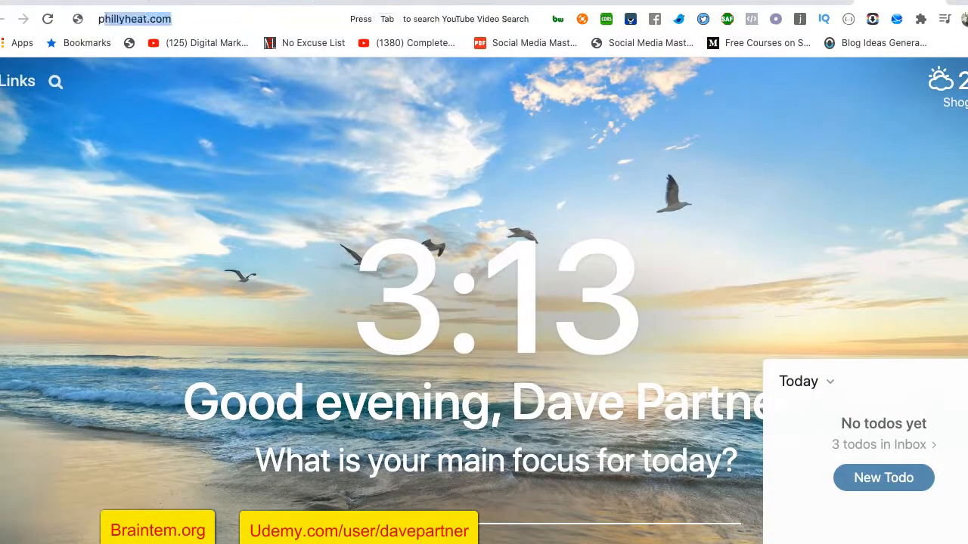
type("exels")
key("Return")
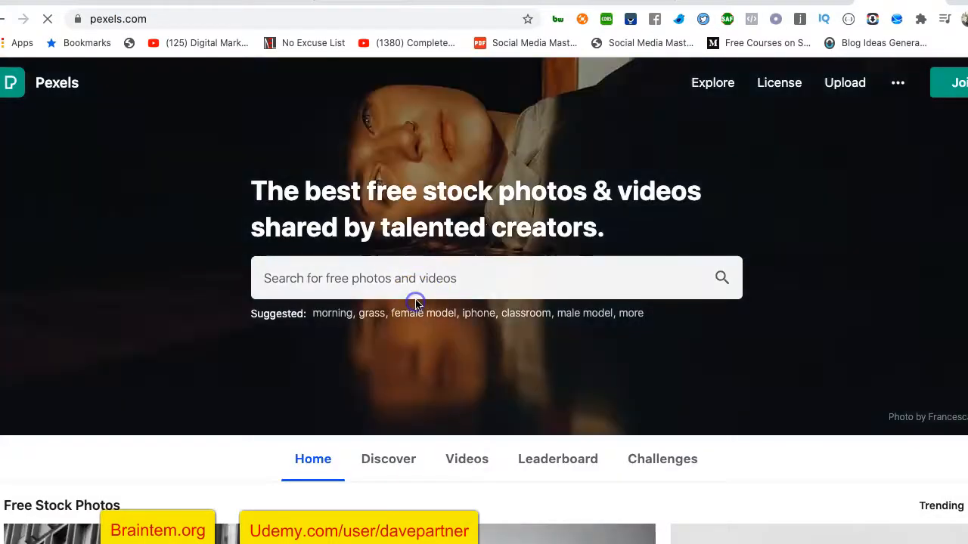
left_click(425, 284)
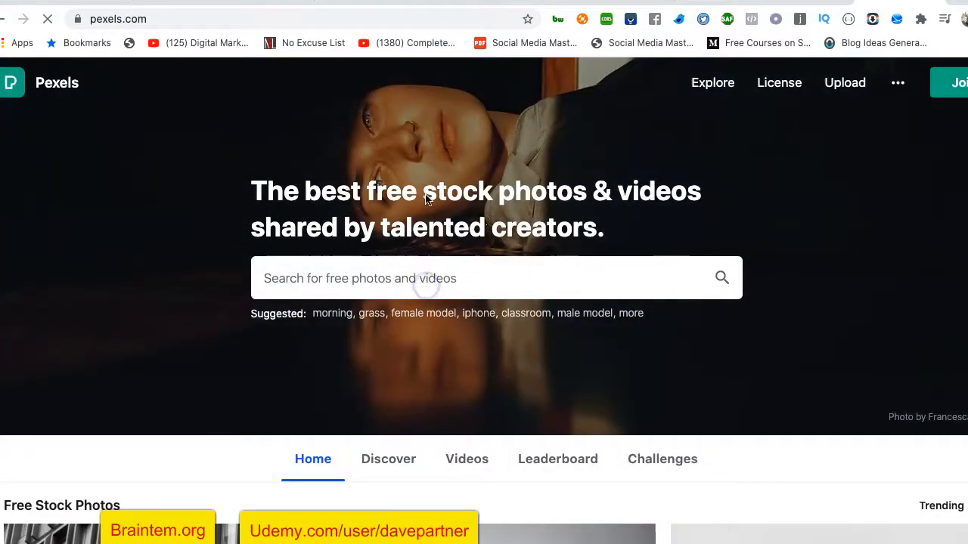
type("map")
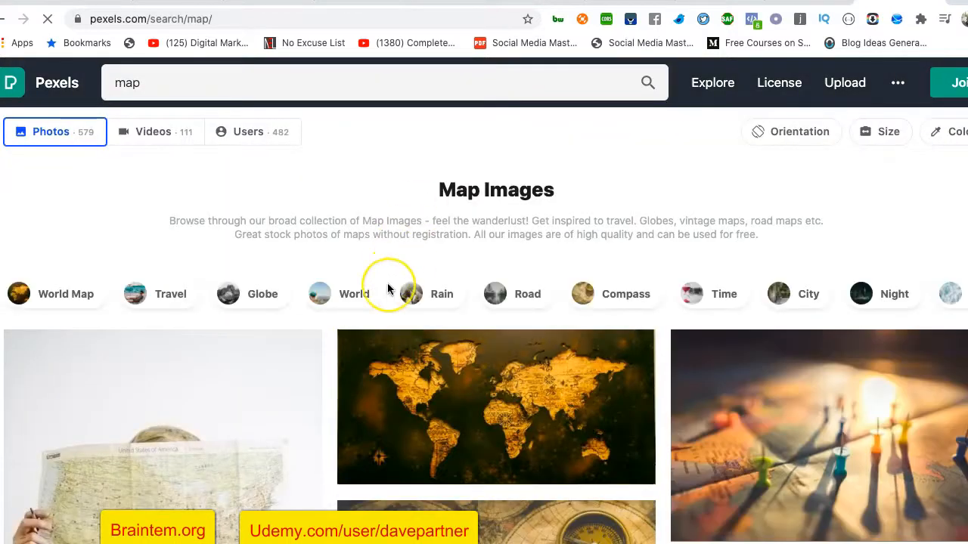
scroll(387, 287, "down", 12)
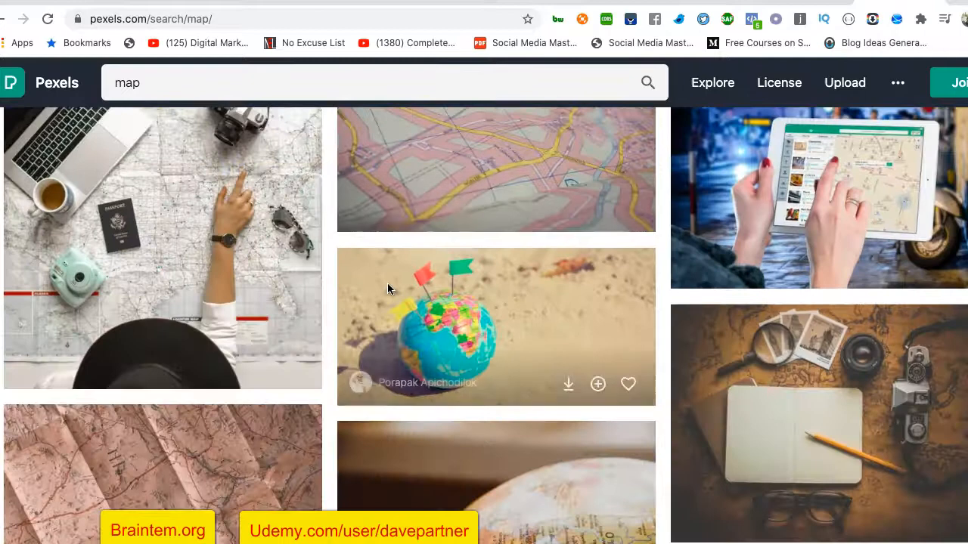
scroll(386, 287, "down", 2)
scroll(387, 288, "up", 9)
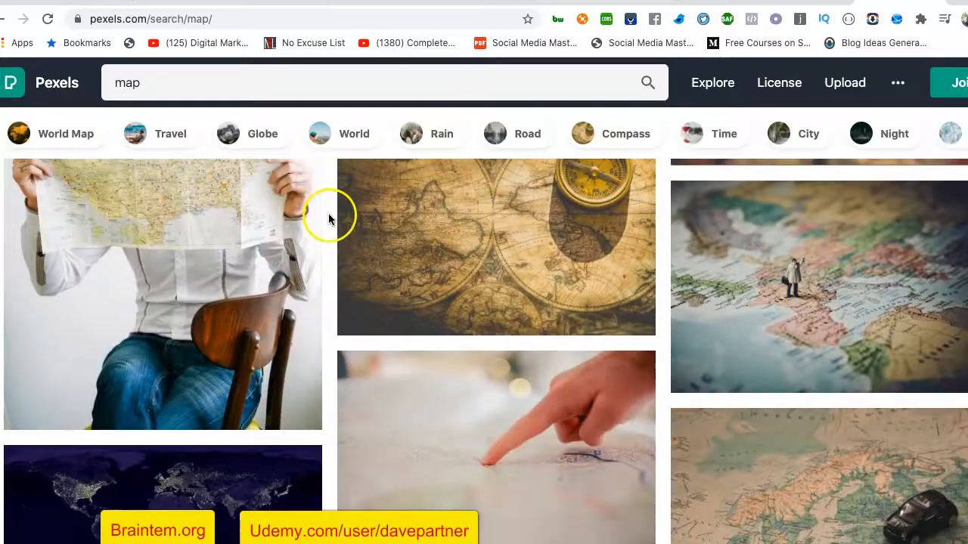
scroll(329, 219, "up", 5)
Change the Pexels search to 'google map' and scroll through the photo results
left_click(151, 82)
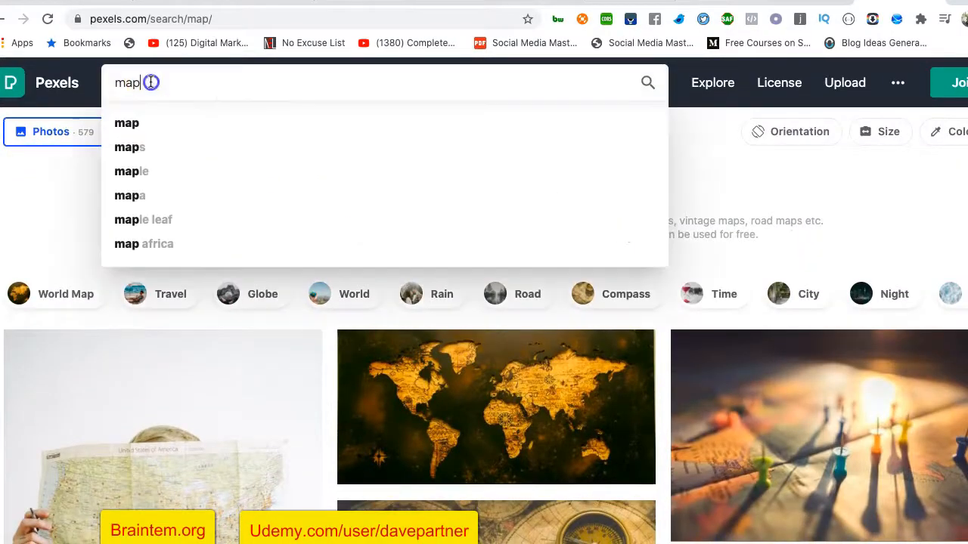
left_click_drag(152, 83, 116, 83)
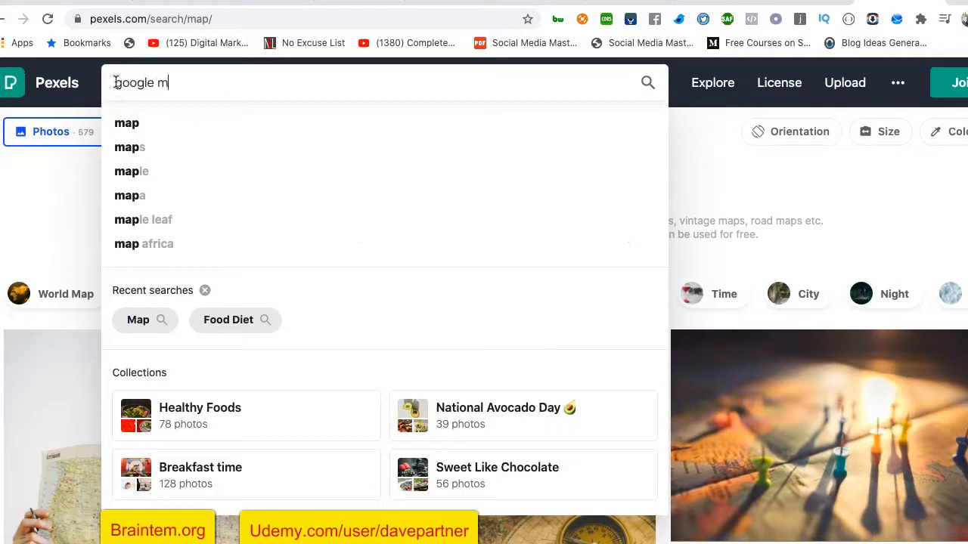
type("google map")
key("Return")
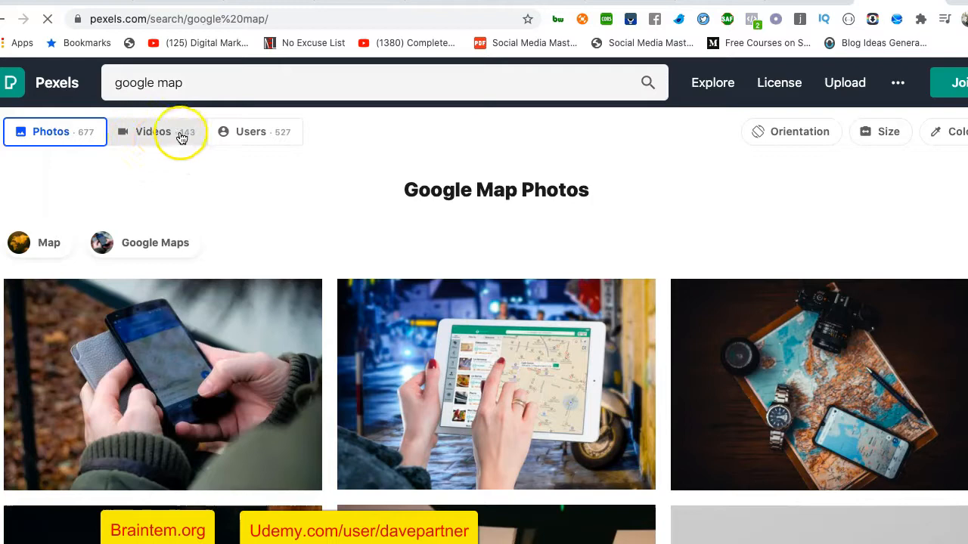
scroll(274, 203, "down", 5)
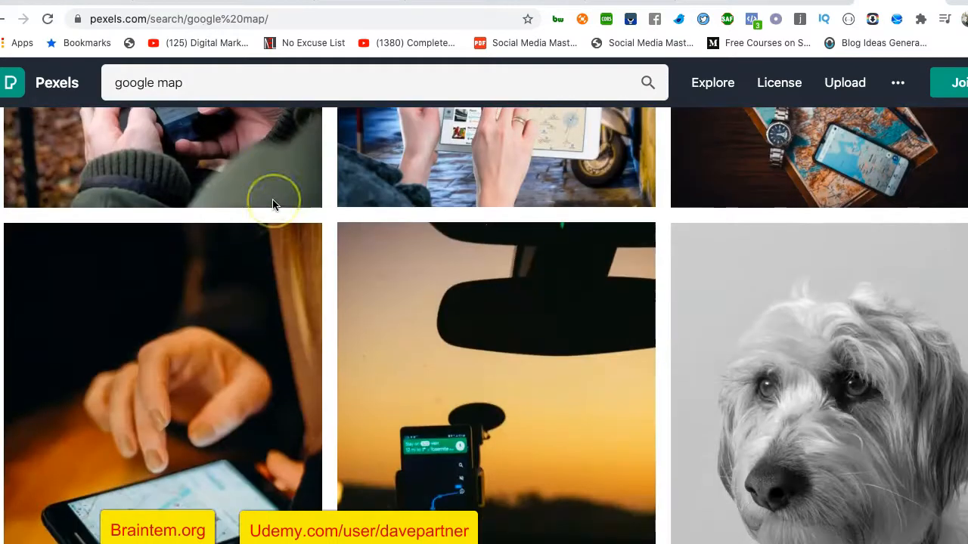
scroll(273, 204, "down", 15)
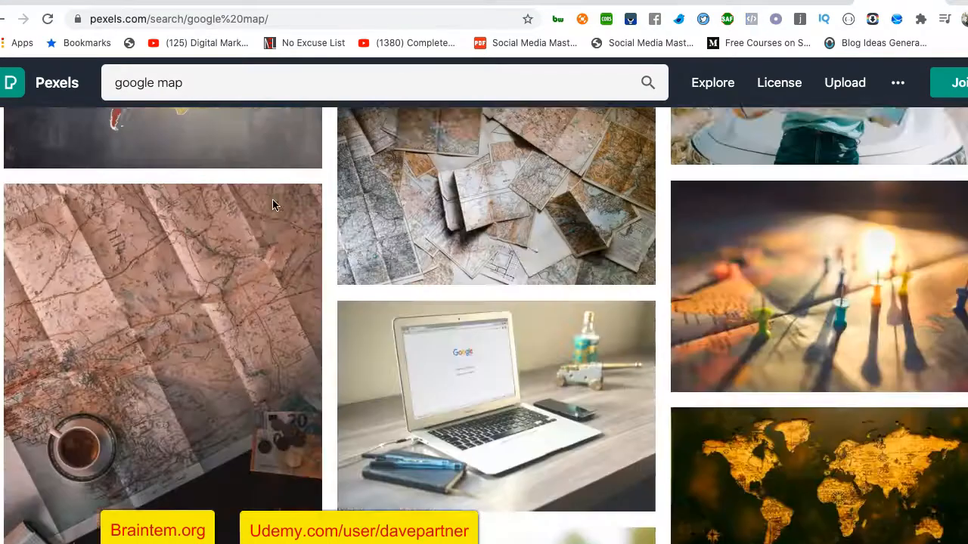
scroll(273, 204, "down", 15)
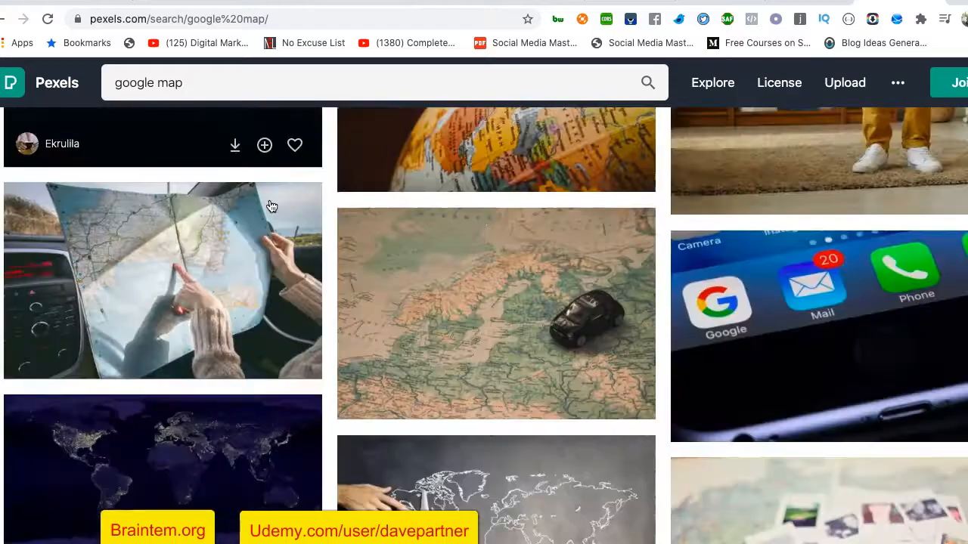
scroll(271, 206, "down", 15)
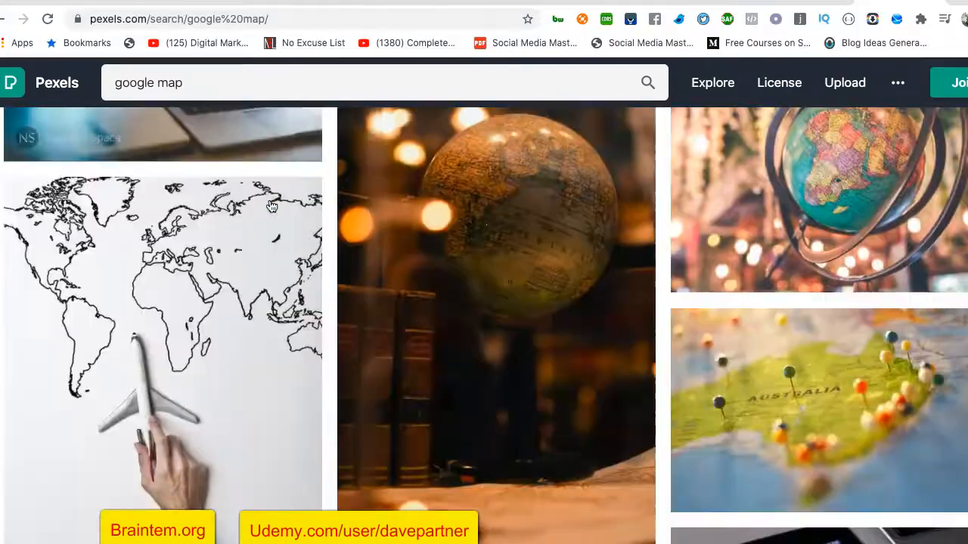
scroll(271, 207, "down", 15)
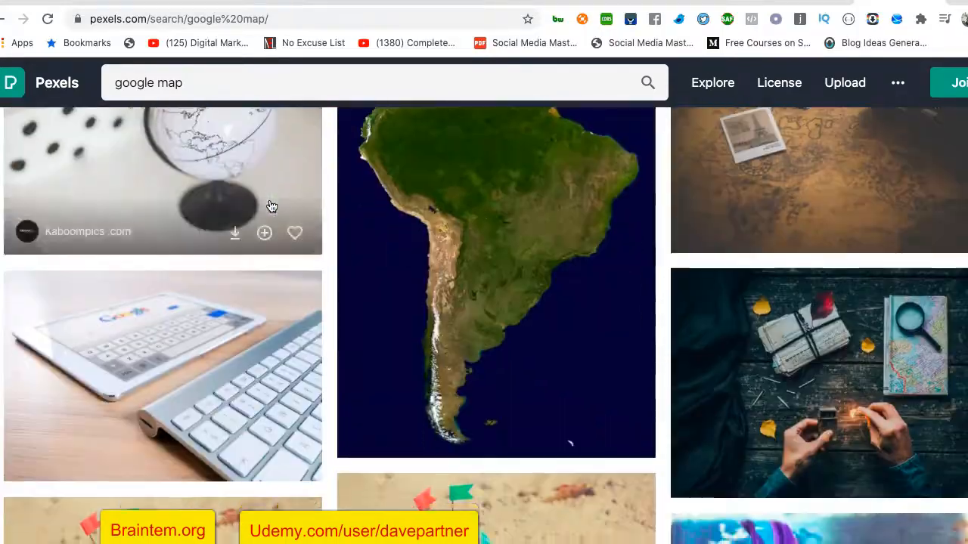
scroll(271, 206, "down", 15)
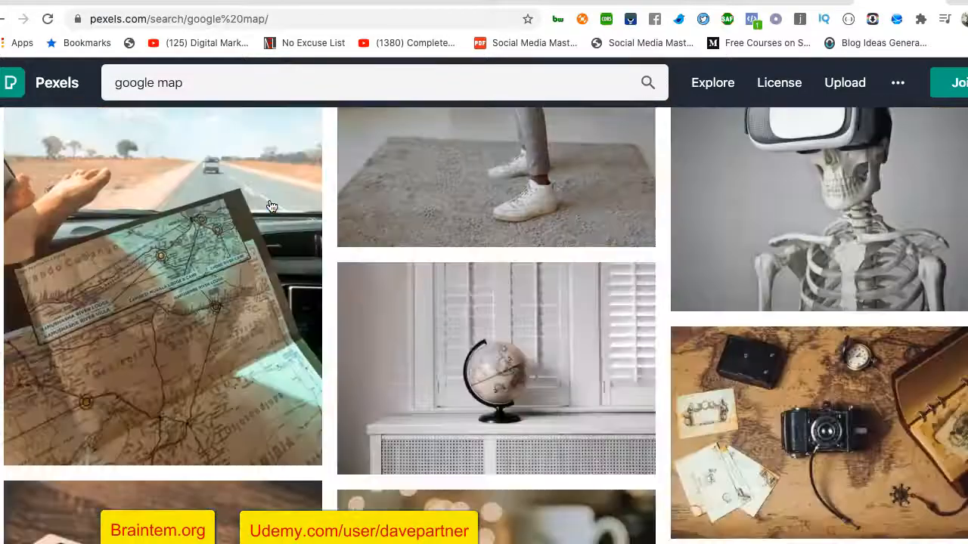
scroll(271, 206, "down", 5)
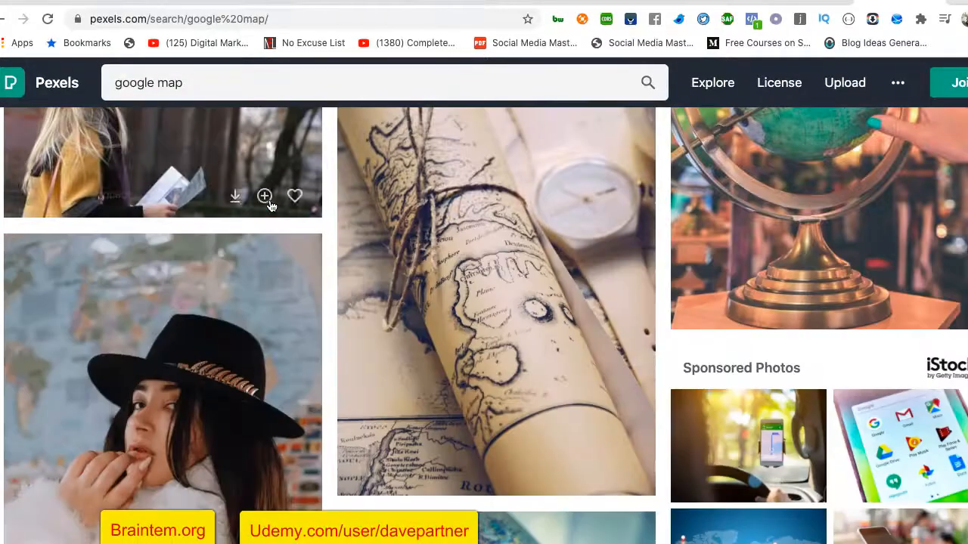
left_click(305, 17)
Search Google Images for "map location"
type("a")
key("BackSpace")
key("BackSpace")
type("map")
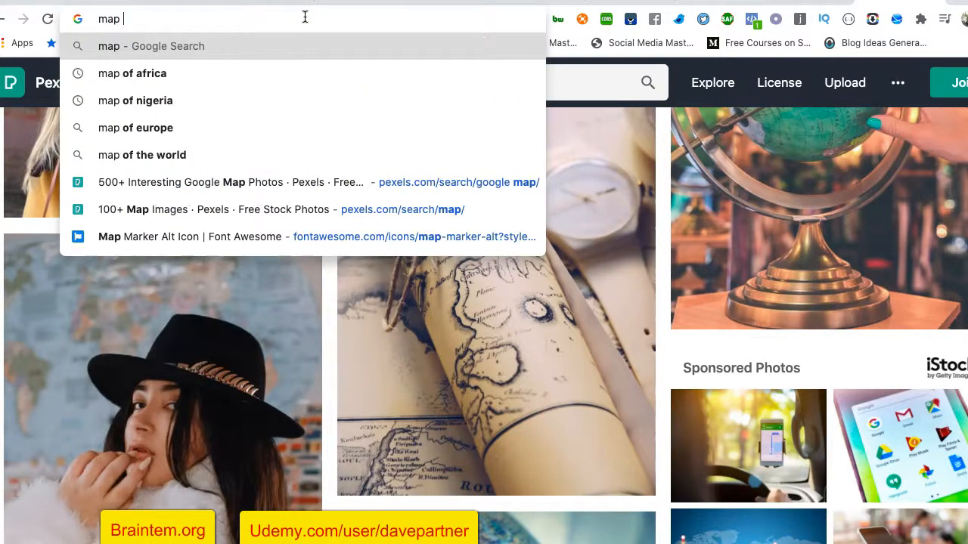
type(" locatio")
key("BackSpace")
type("ion")
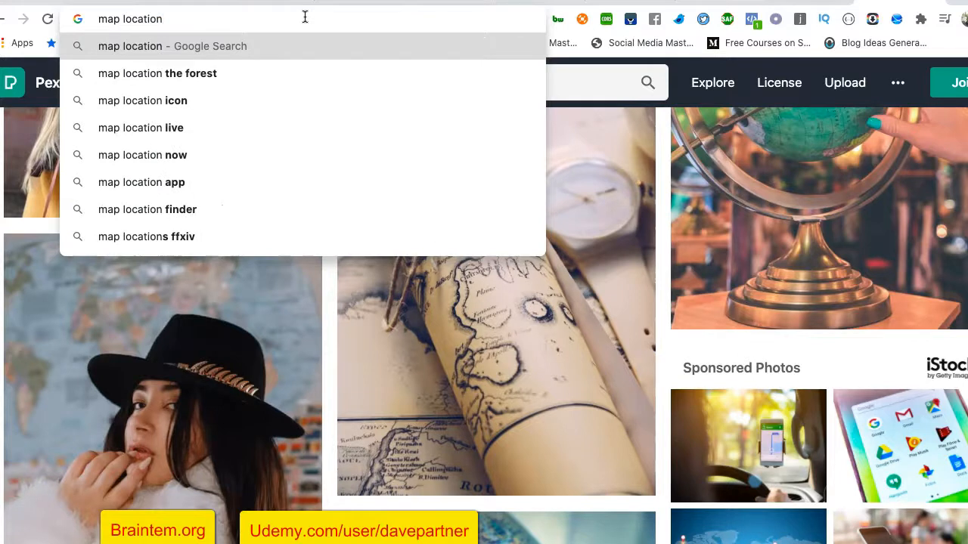
key("Return")
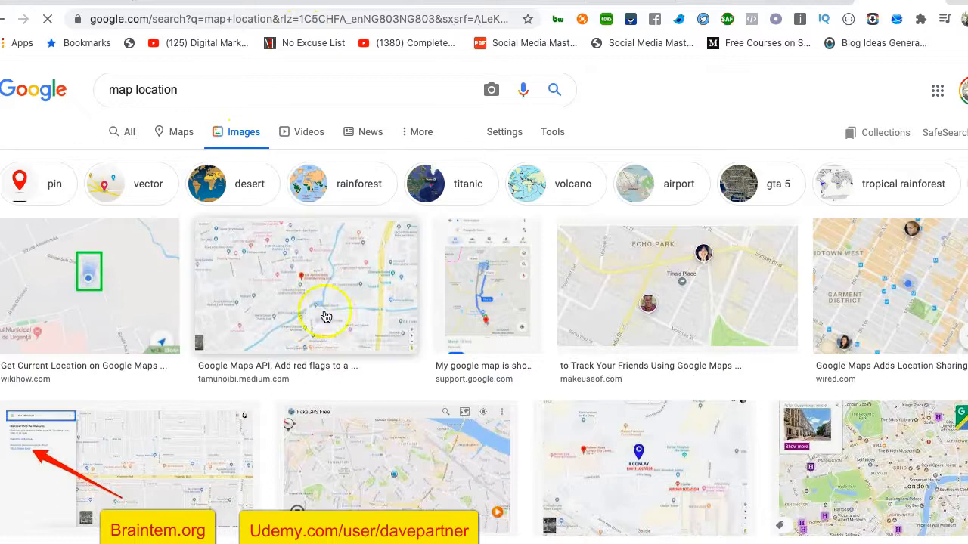
Preview the Echo Park map, then filter results to Creative Commons licenses
scroll(704, 361, "down", 2)
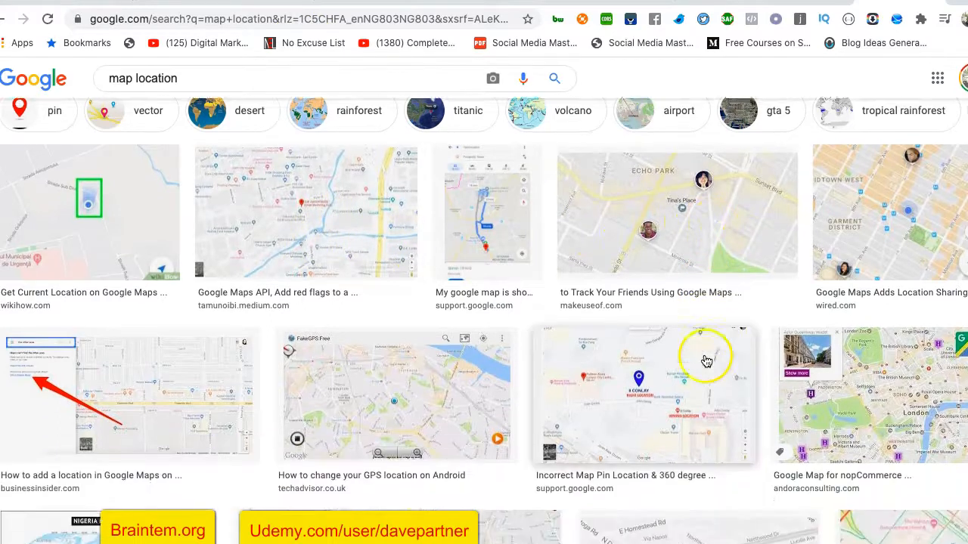
left_click(668, 249)
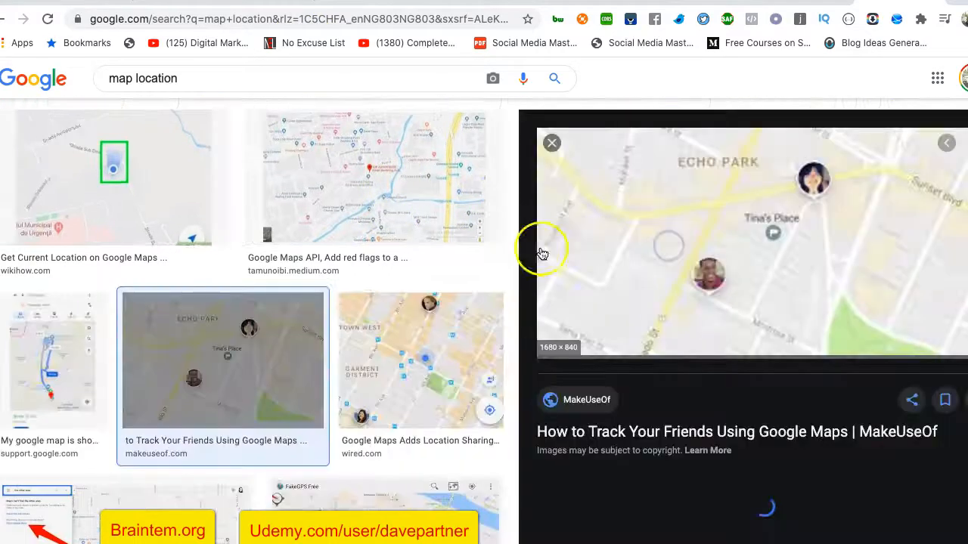
scroll(431, 272, "up", 2)
scroll(430, 268, "left", 5)
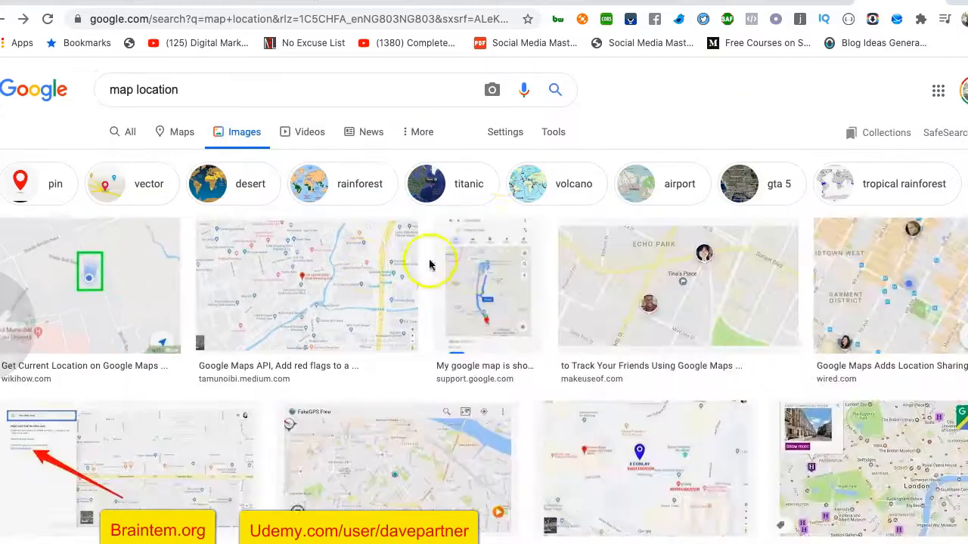
left_click(540, 132)
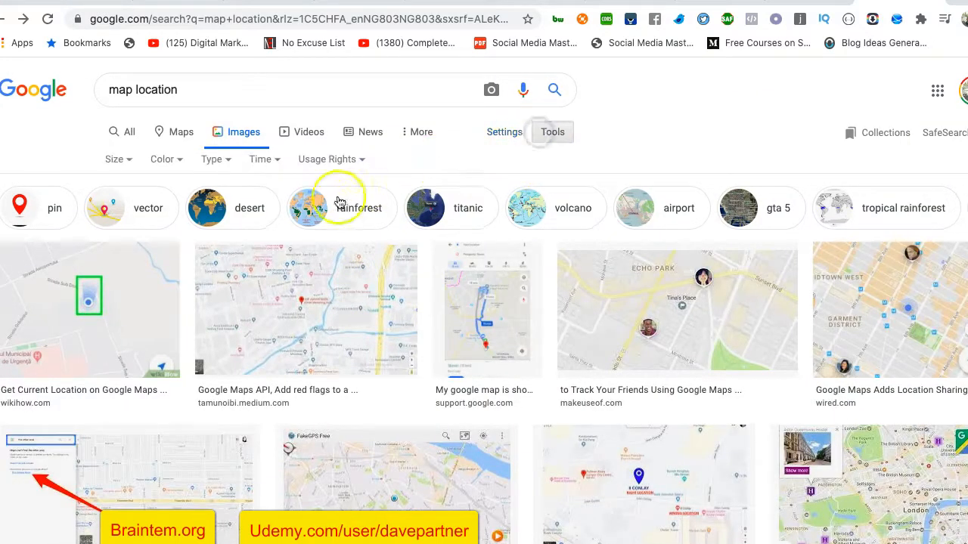
left_click(333, 159)
left_click(340, 223)
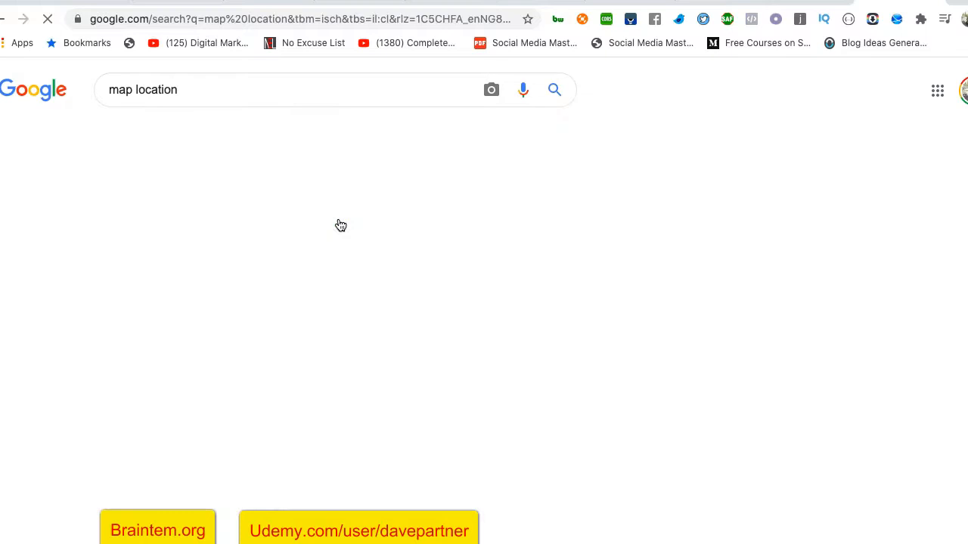
Copy the Shahbajwan location map image and return to the Figma design
left_click(388, 339)
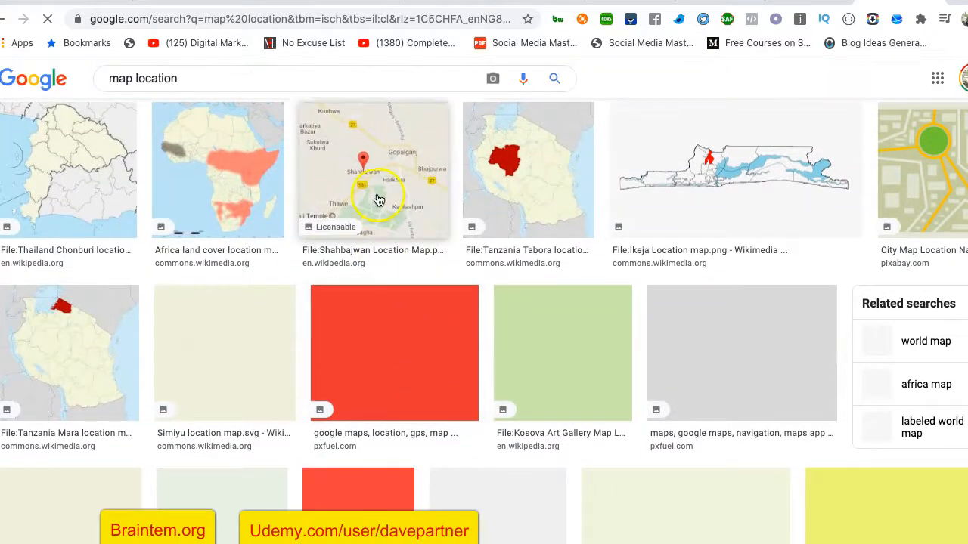
left_click(378, 199)
scroll(411, 371, "down", 8)
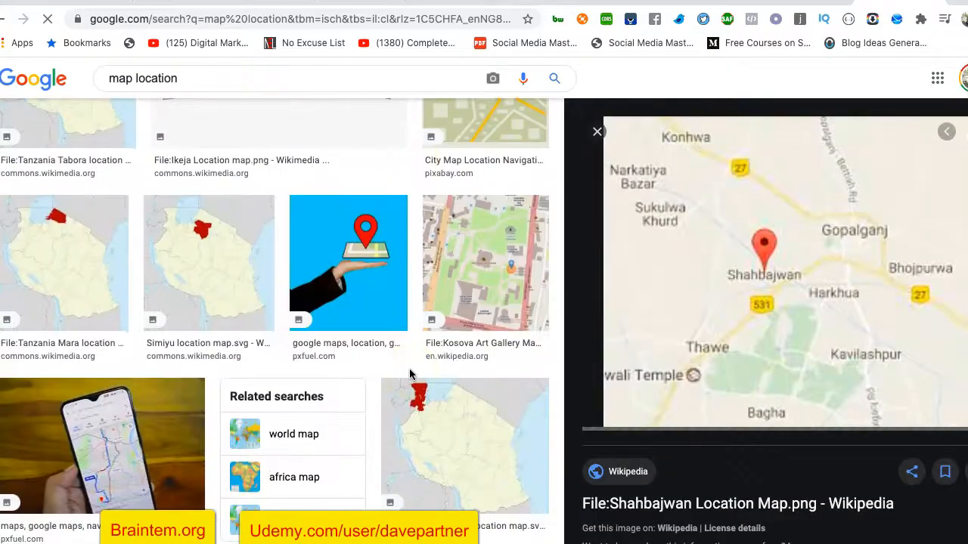
scroll(410, 373, "down", 15)
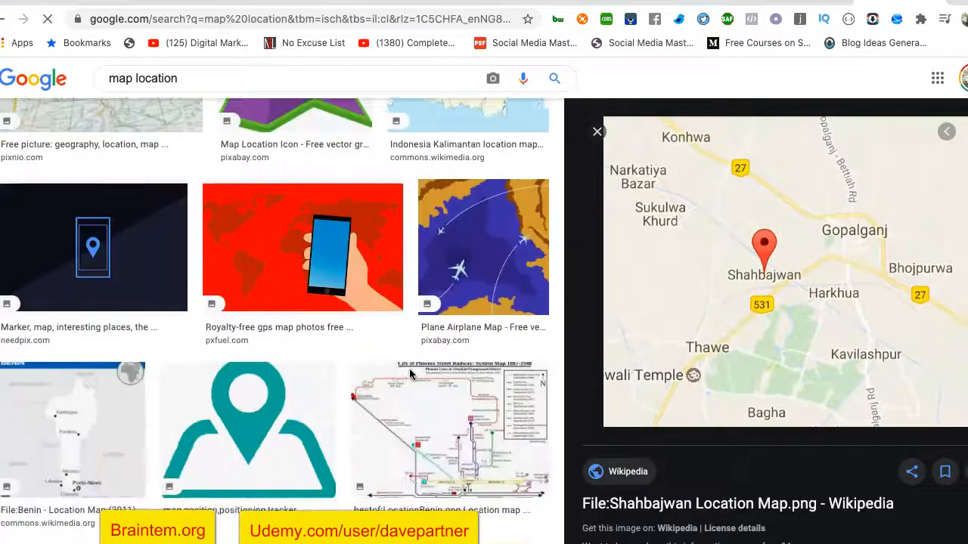
scroll(410, 373, "down", 15)
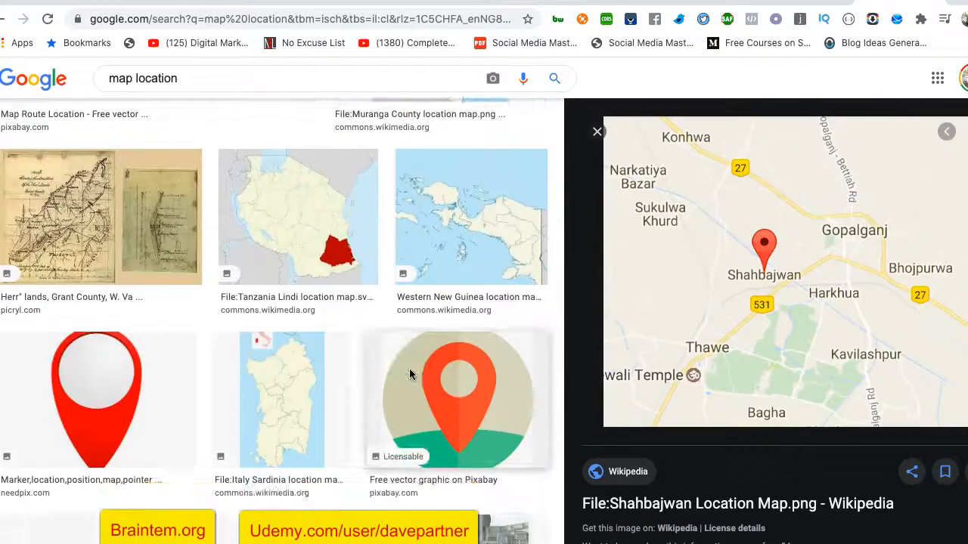
scroll(409, 374, "down", 15)
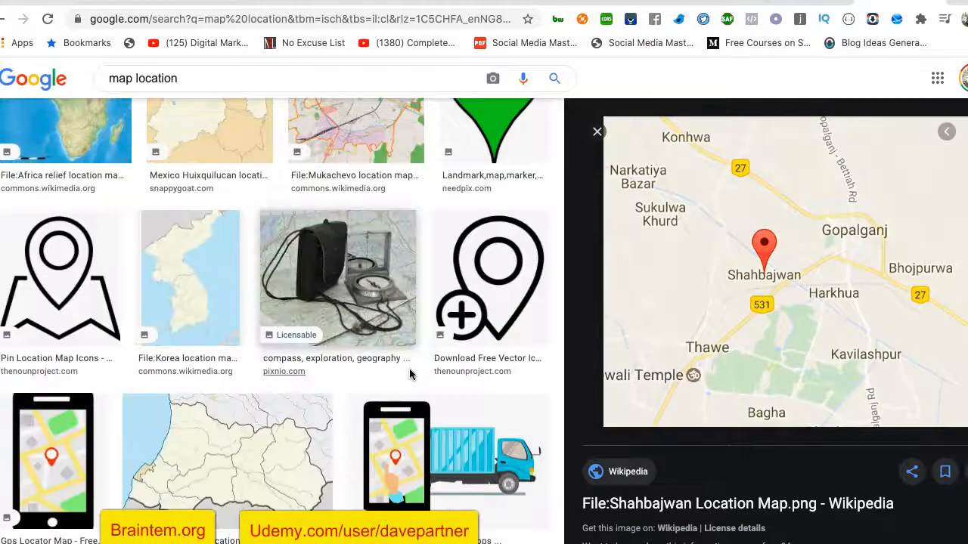
right_click(768, 231)
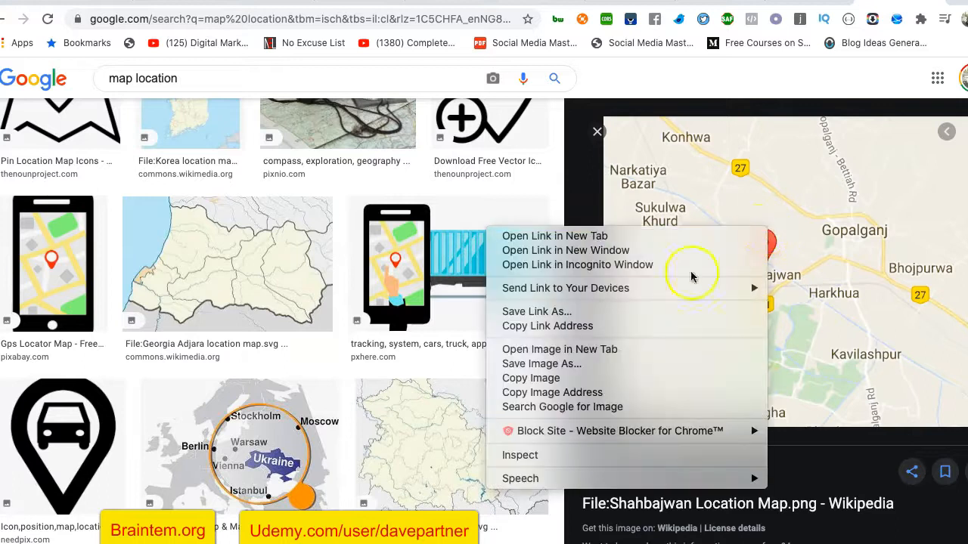
left_click(614, 378)
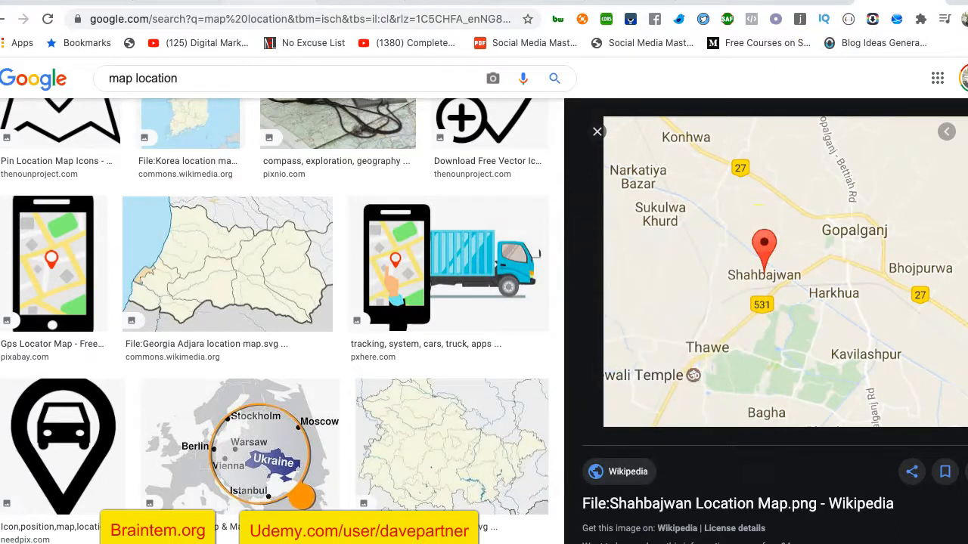
left_click(356, 1)
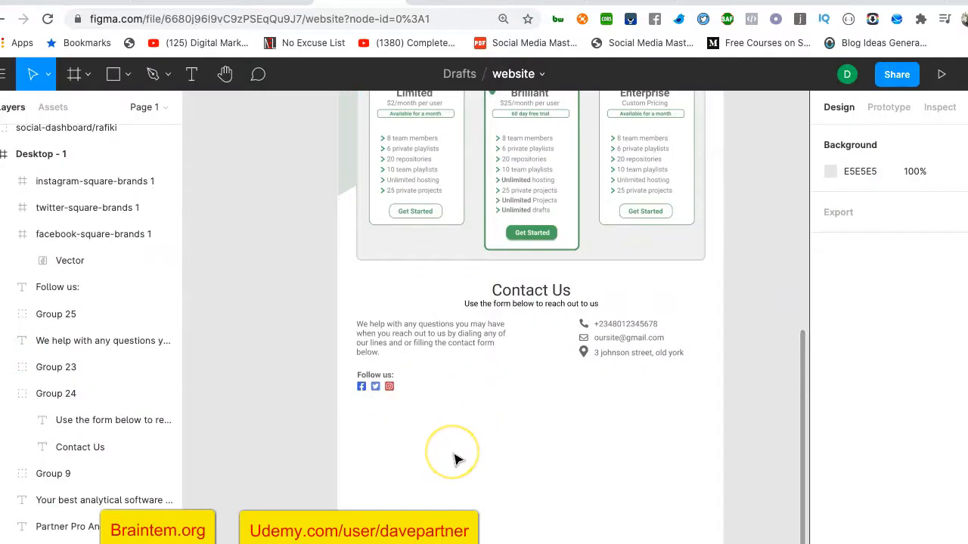
Paste the Shahbajwan map under the Follow us icons and resize it to 1299 × 481
key("ctrl+v")
left_click_drag(478, 363, 386, 463)
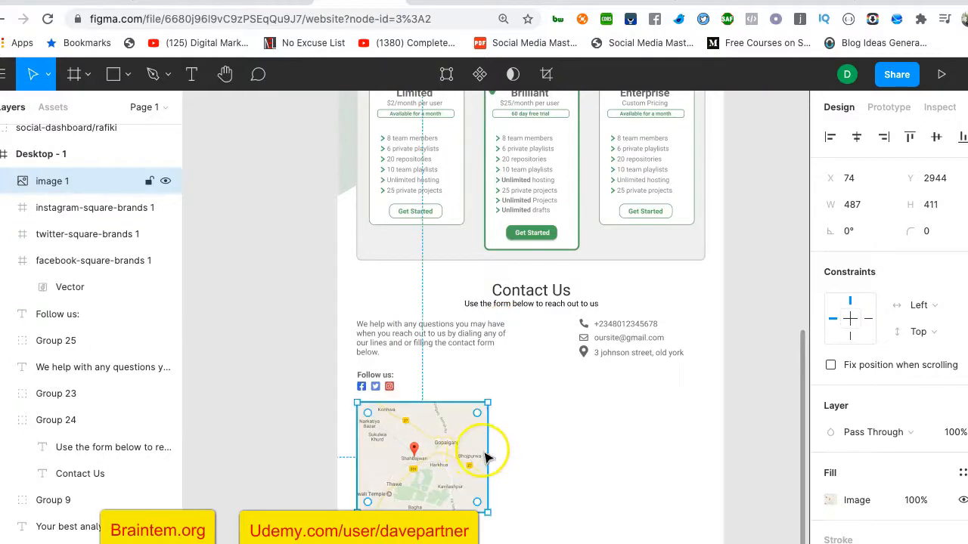
left_click_drag(492, 450, 703, 450)
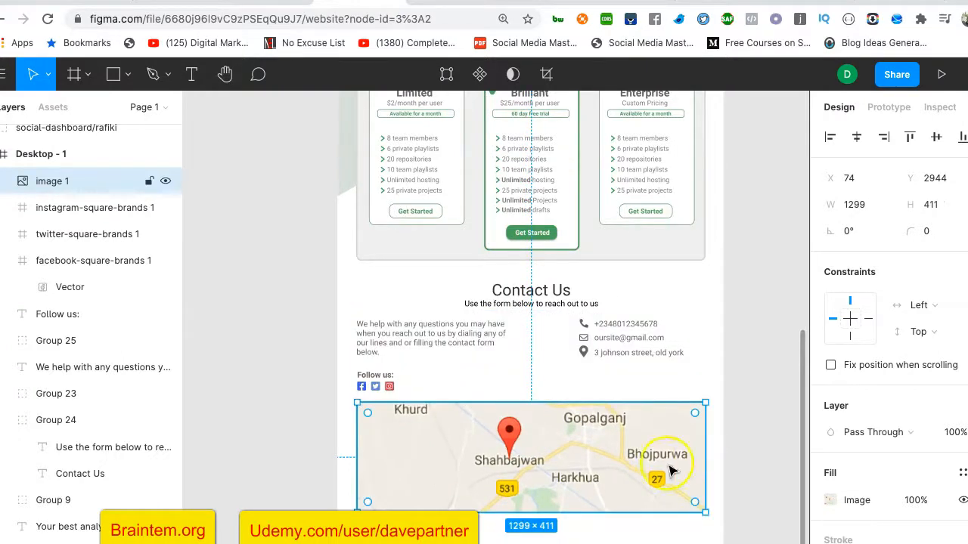
scroll(726, 431, "down", 3)
left_click_drag(527, 419, 526, 439)
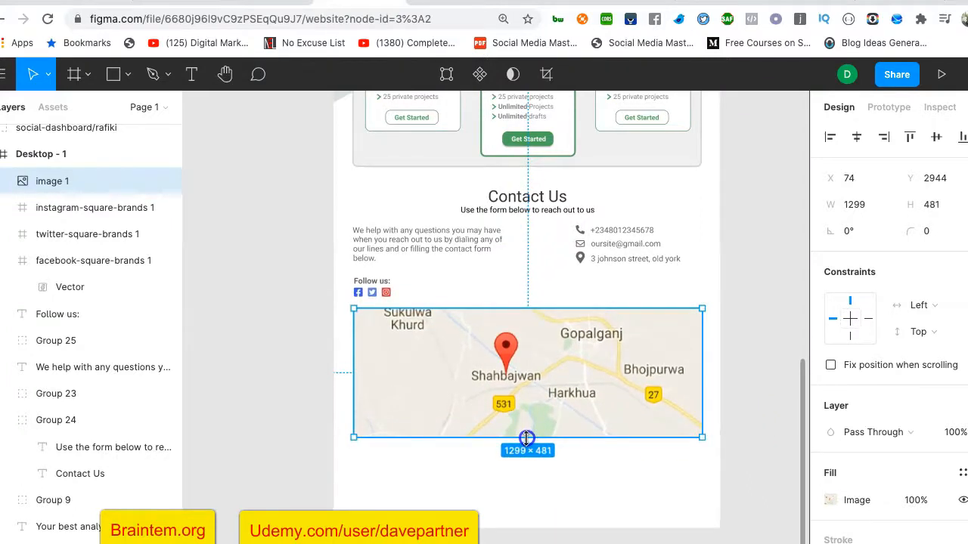
Add a thin black stroke border to the map image
left_click(762, 363)
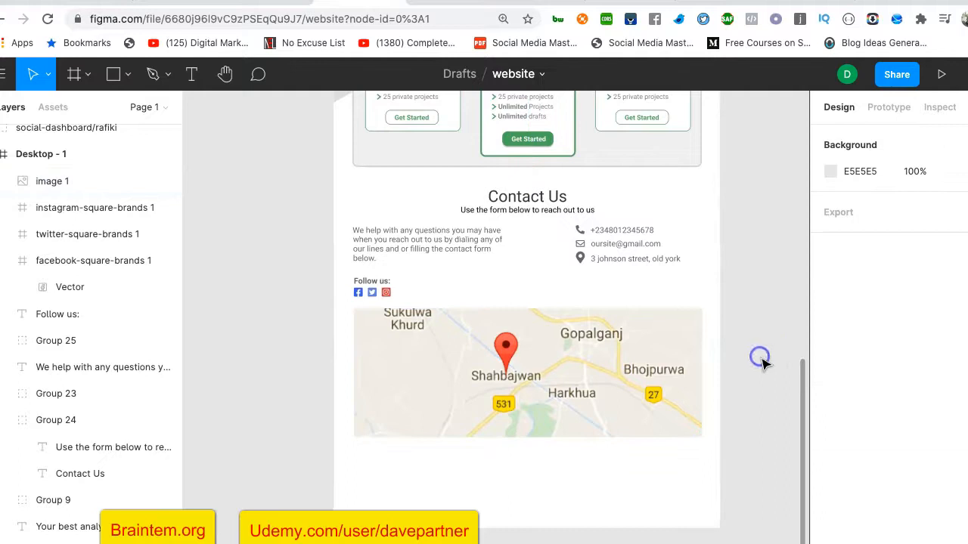
left_click(676, 363)
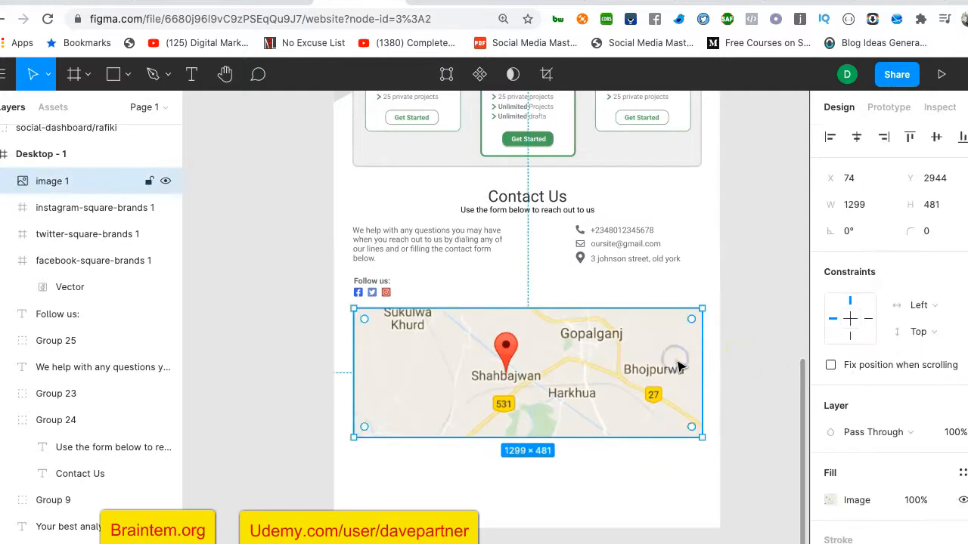
scroll(868, 451, "down", 2)
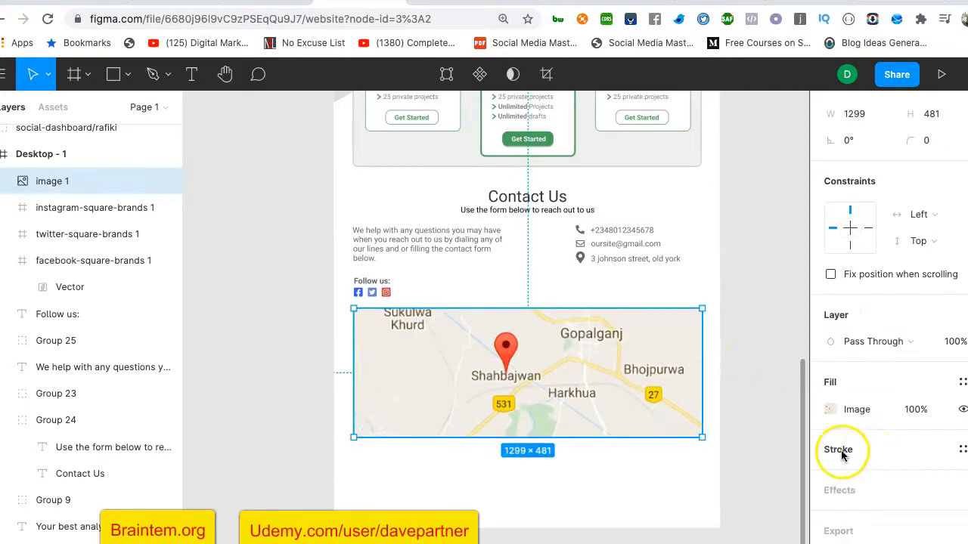
left_click(842, 451)
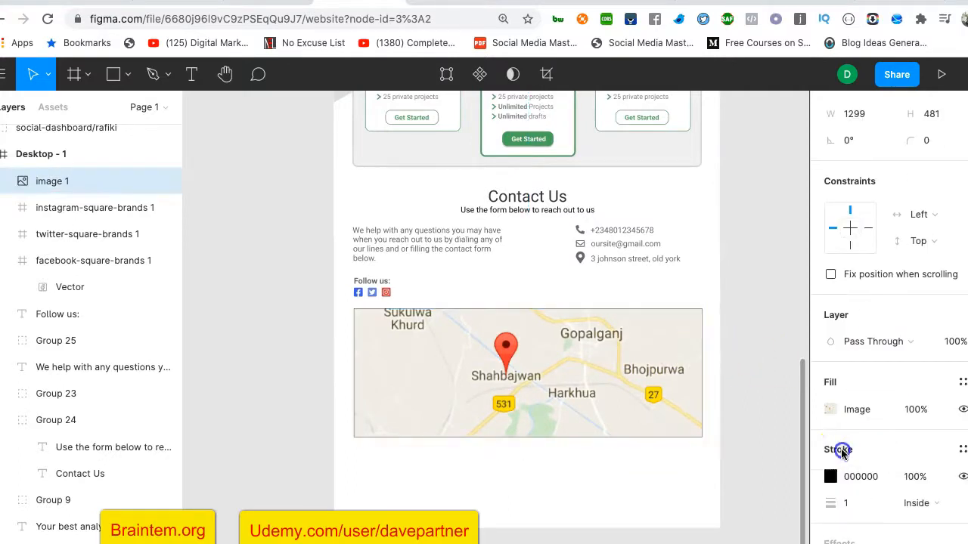
left_click(848, 503)
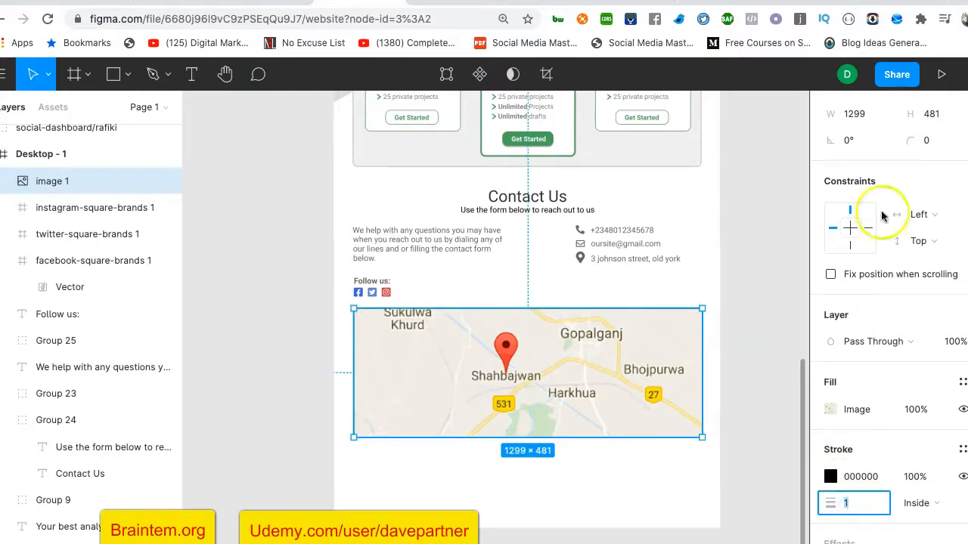
left_click(764, 323)
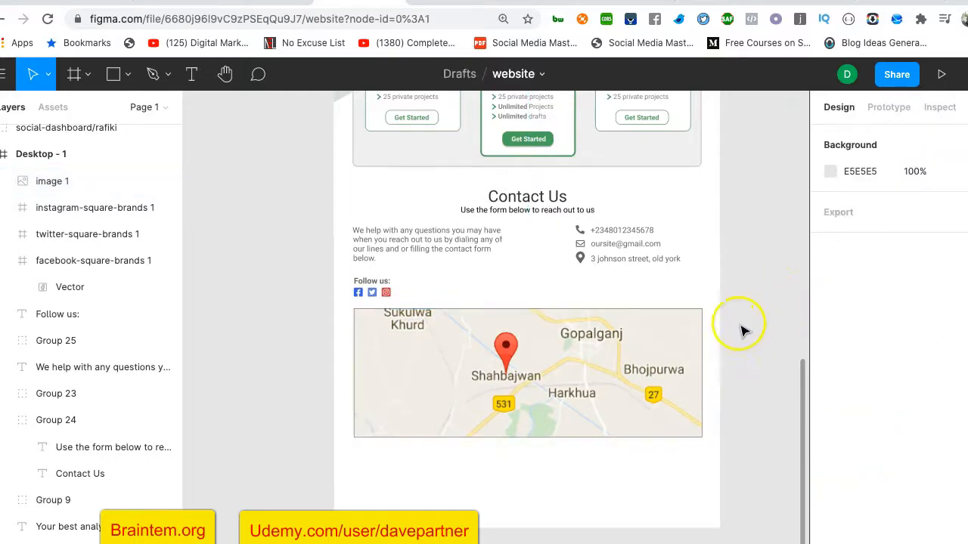
Extend the Desktop - 1 frame's height to 4365
scroll(760, 344, "down", 3)
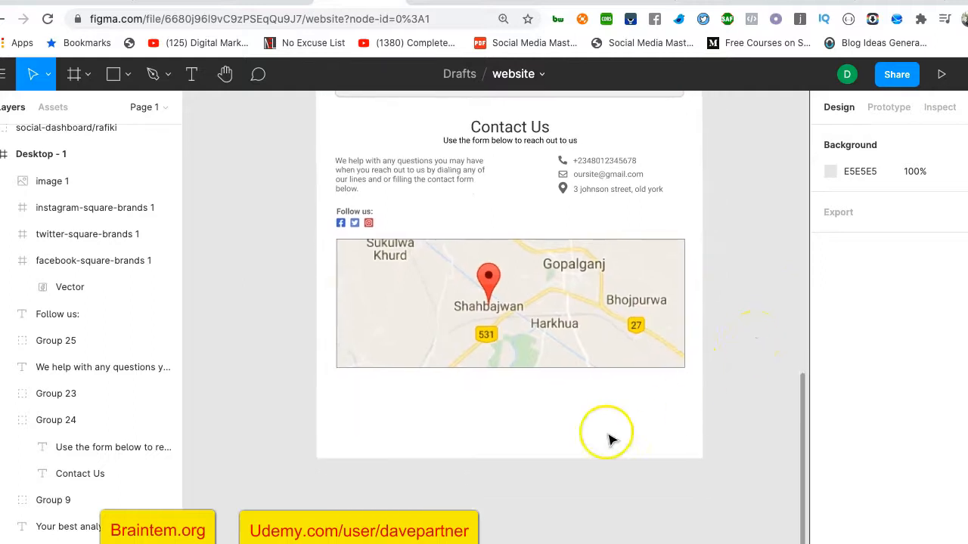
scroll(734, 296, "up", 10)
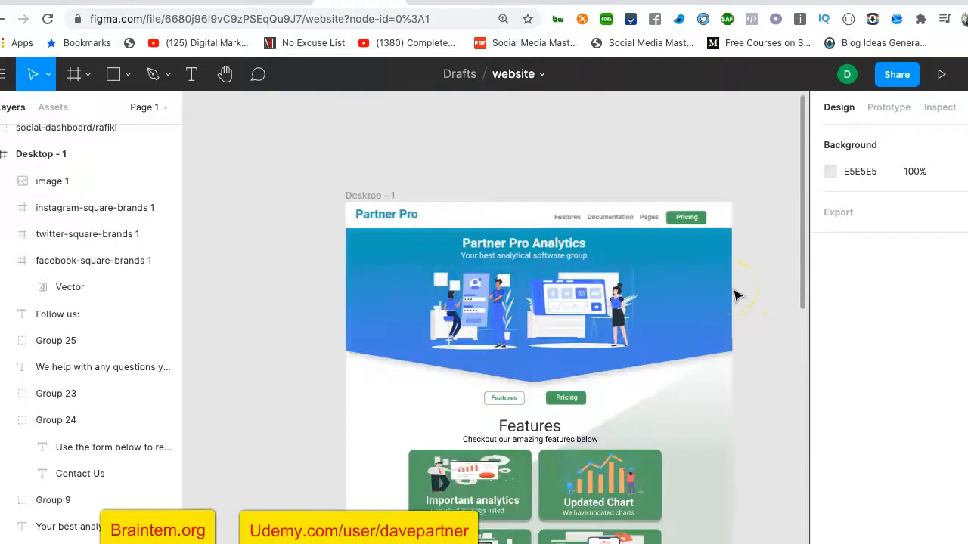
left_click(399, 407)
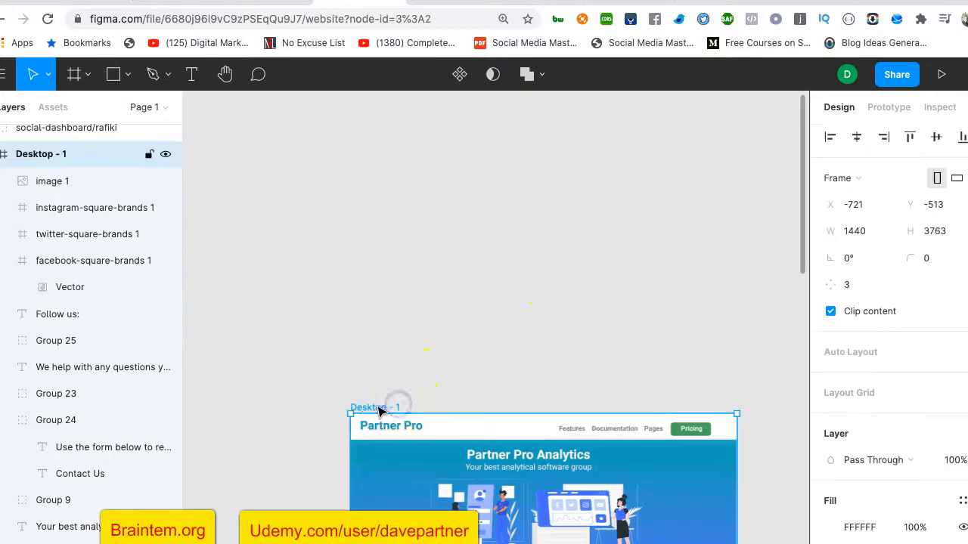
scroll(497, 348, "down", 15)
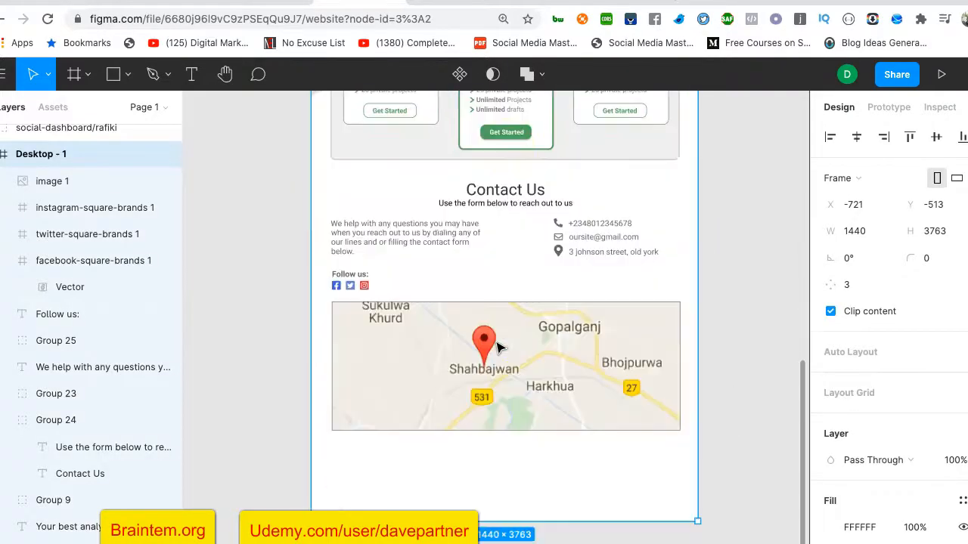
left_click_drag(488, 378, 498, 539)
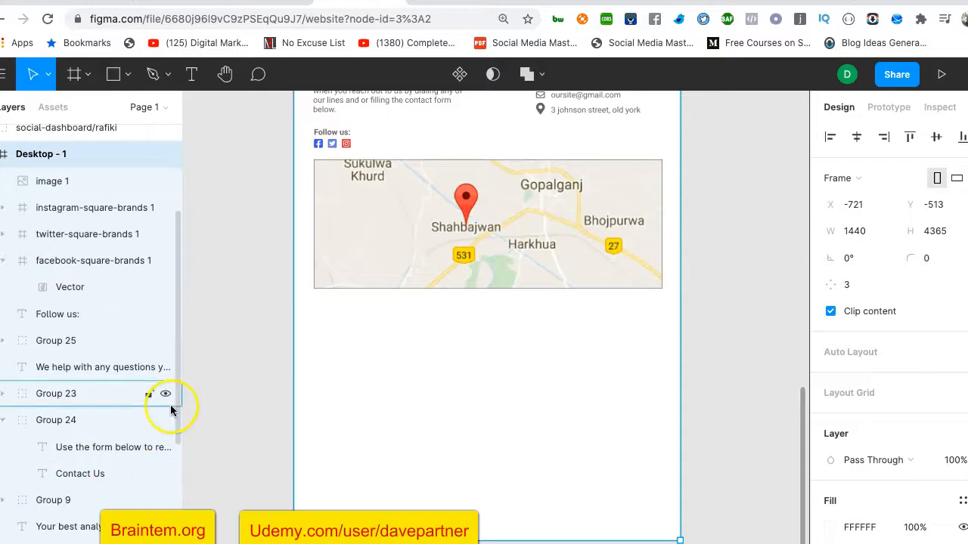
Draw an 856-wide card rectangle over the map's lower edge with corner radius 10
left_click(115, 76)
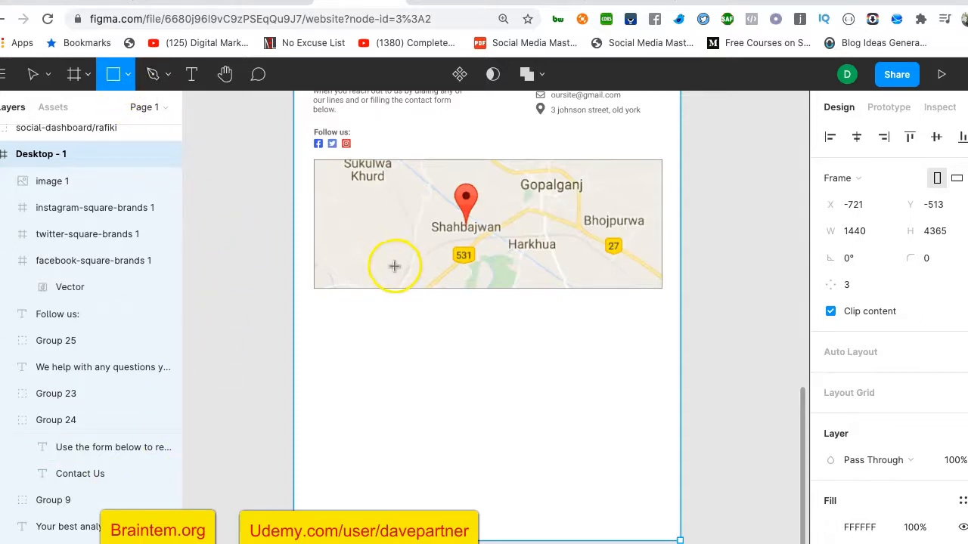
left_click_drag(394, 266, 611, 405)
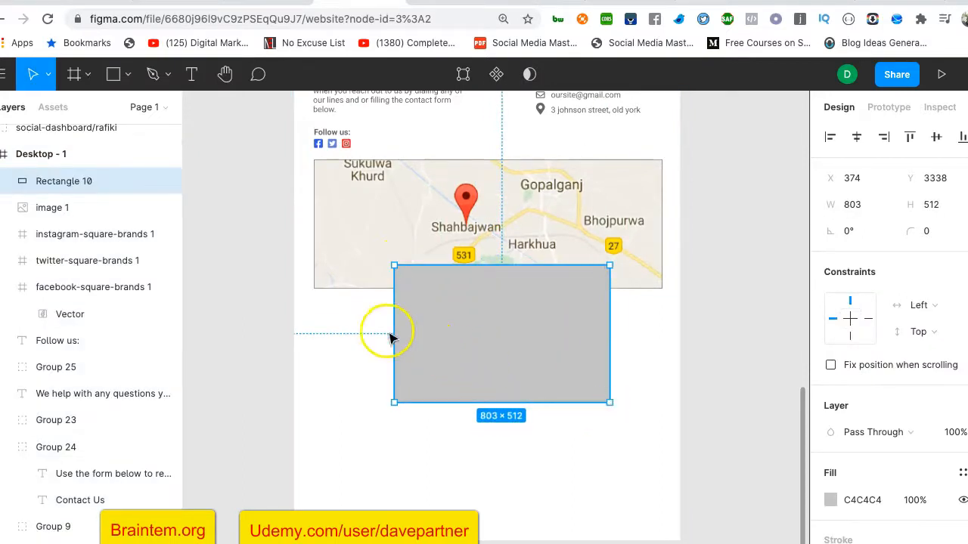
left_click_drag(393, 324, 380, 325)
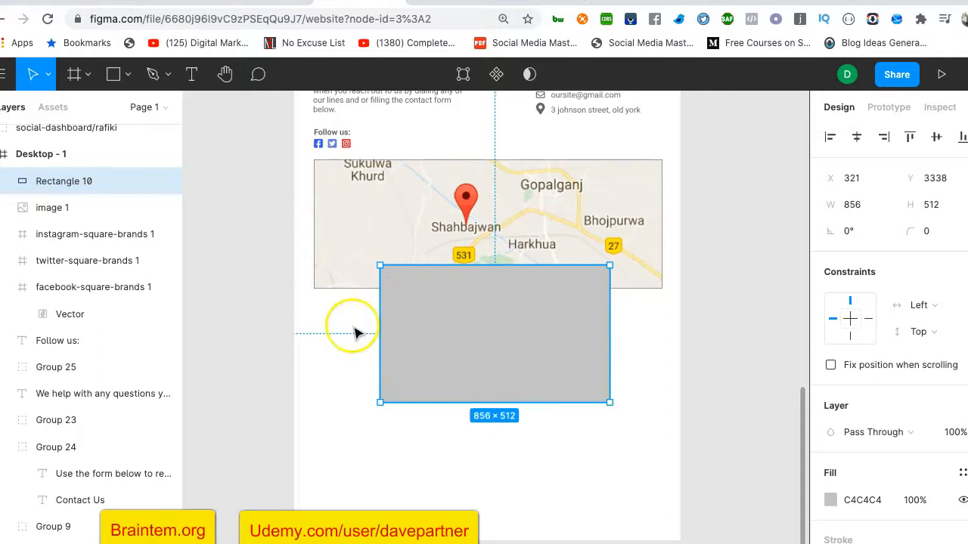
scroll(356, 330, "up", 3)
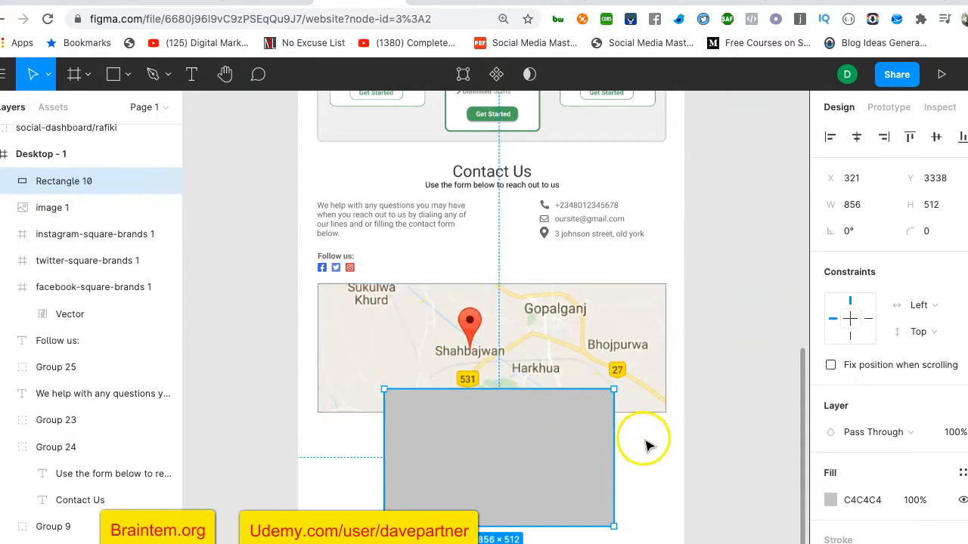
left_click(929, 233)
key("Return")
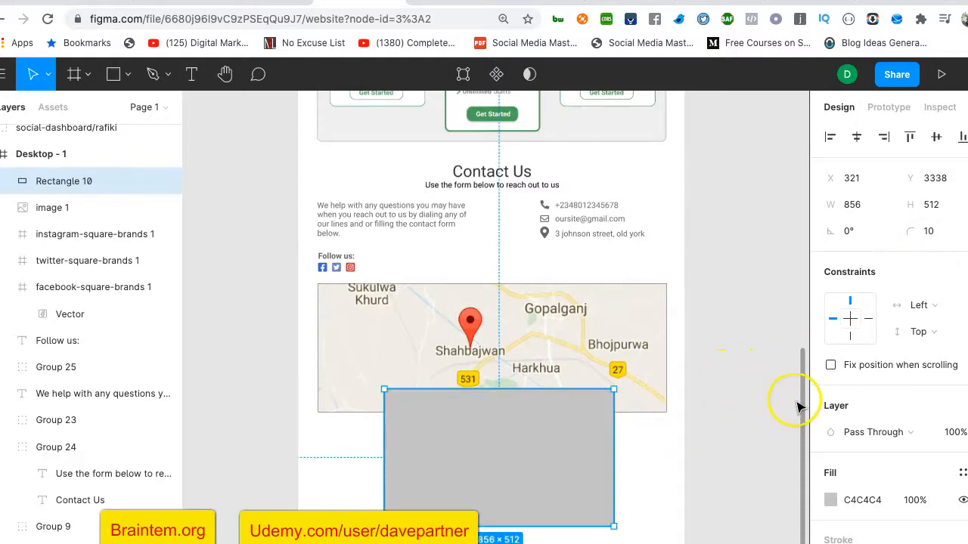
Give the card a black outline at 50% opacity and a drop shadow
scroll(829, 391, "down", 3)
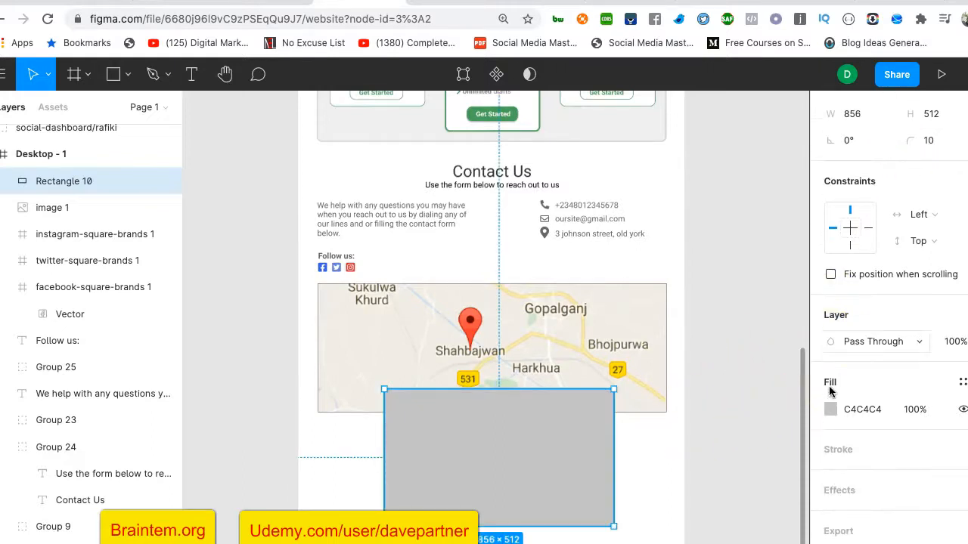
left_click(857, 452)
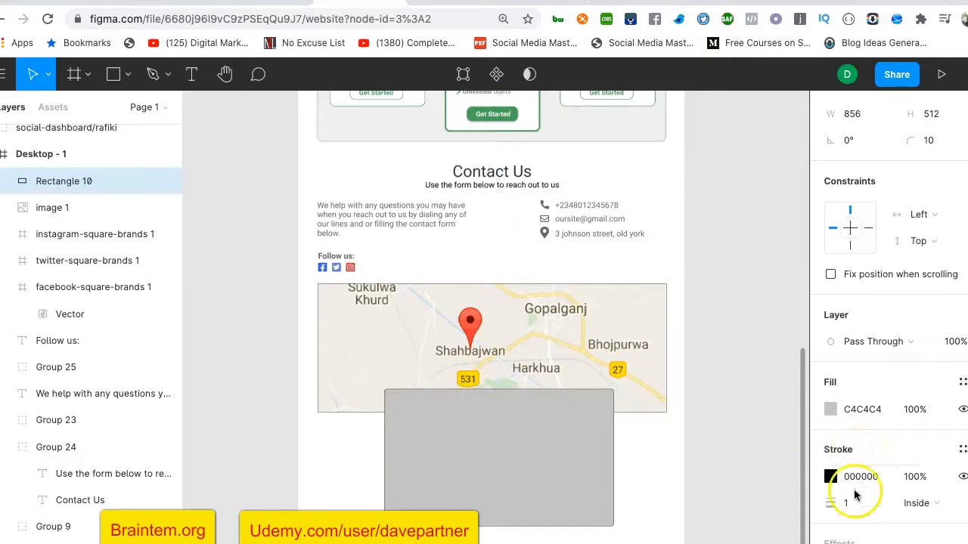
scroll(853, 497, "down", 2)
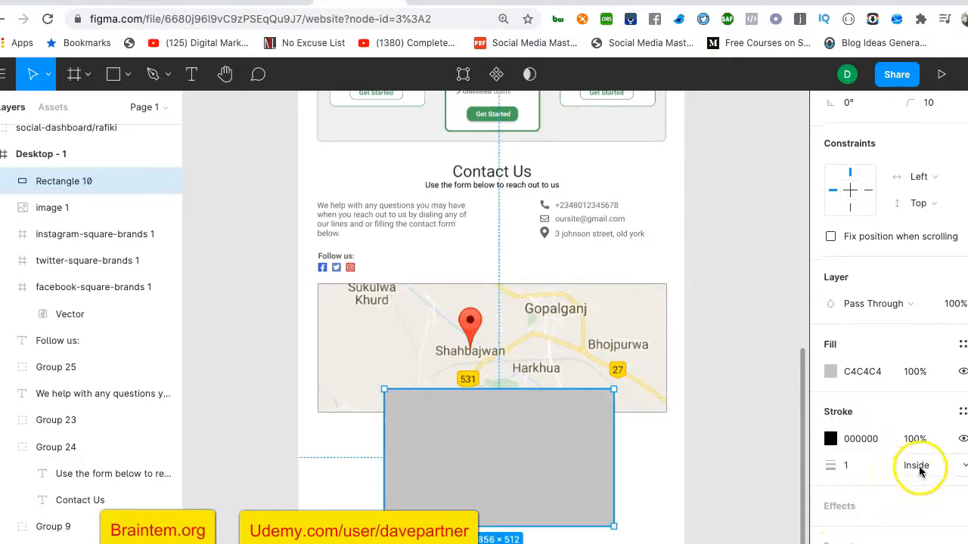
left_click(917, 440)
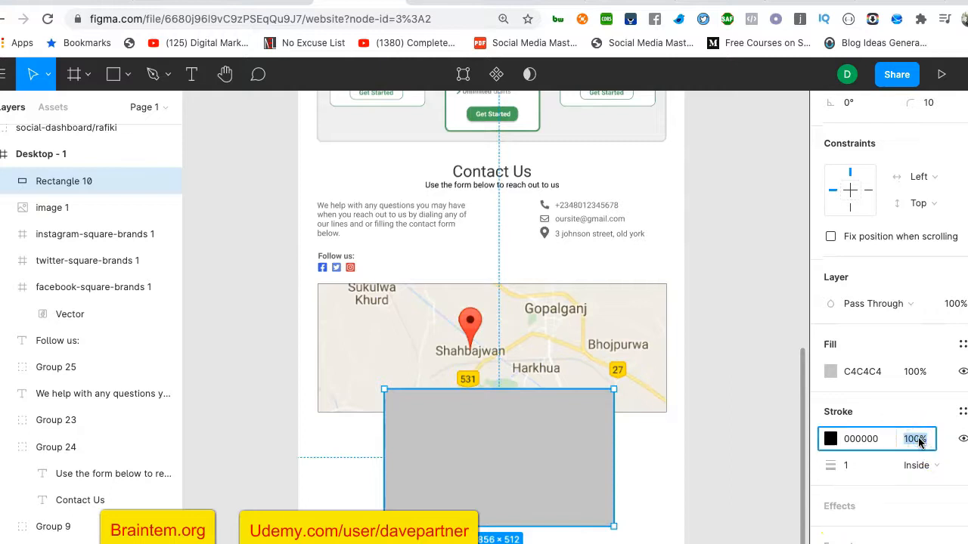
key("Return")
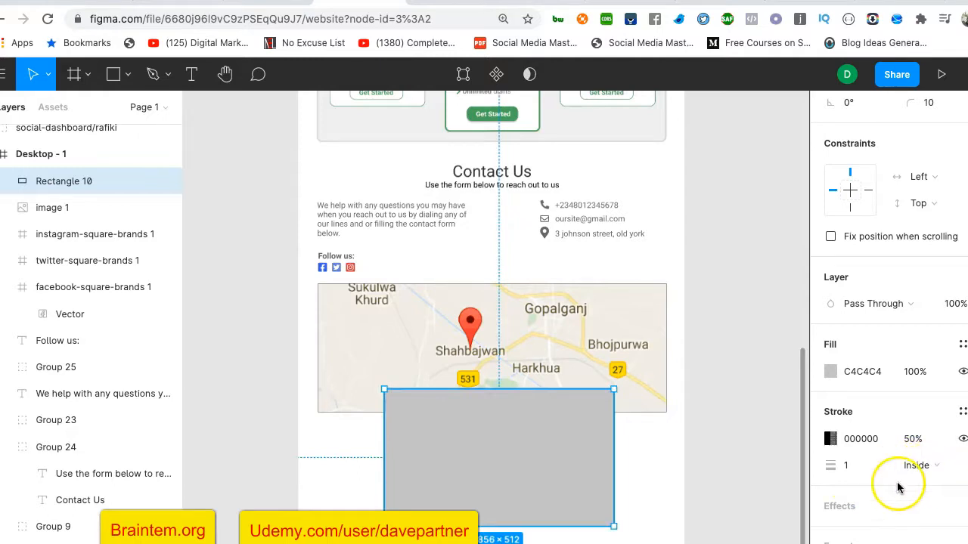
scroll(911, 490, "down", 1)
left_click(858, 492)
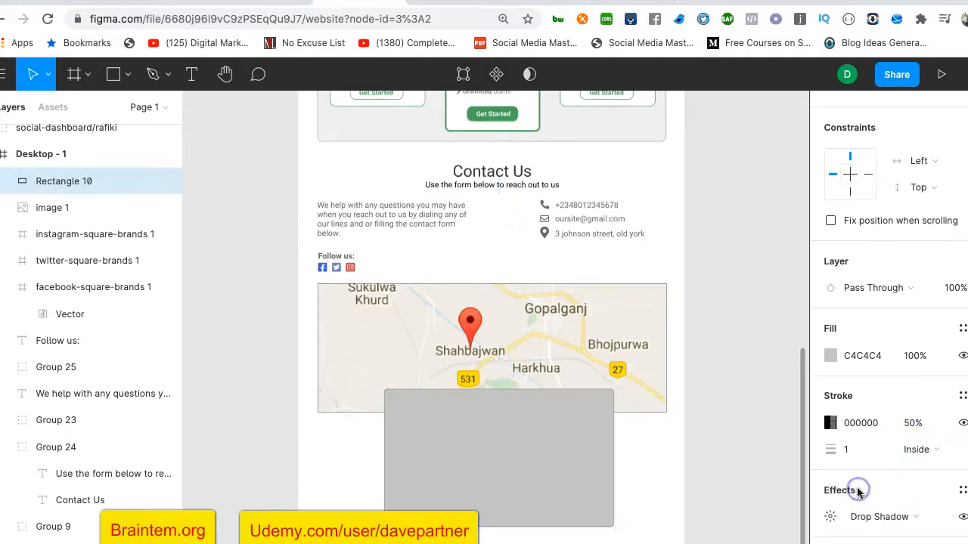
scroll(854, 490, "down", 1)
Experiment with the shadow's spread and blur, settling the horizontal offset at 10
left_click(830, 490)
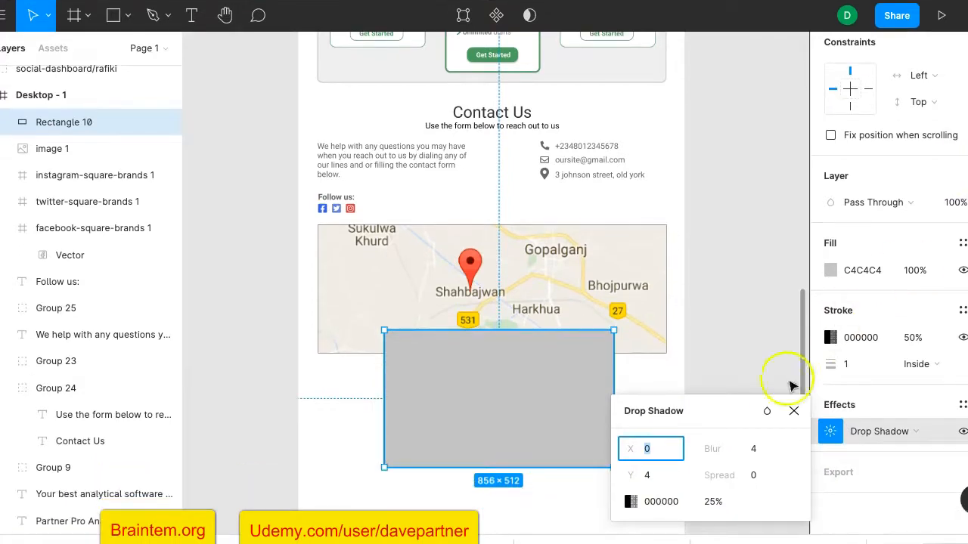
left_click(753, 475)
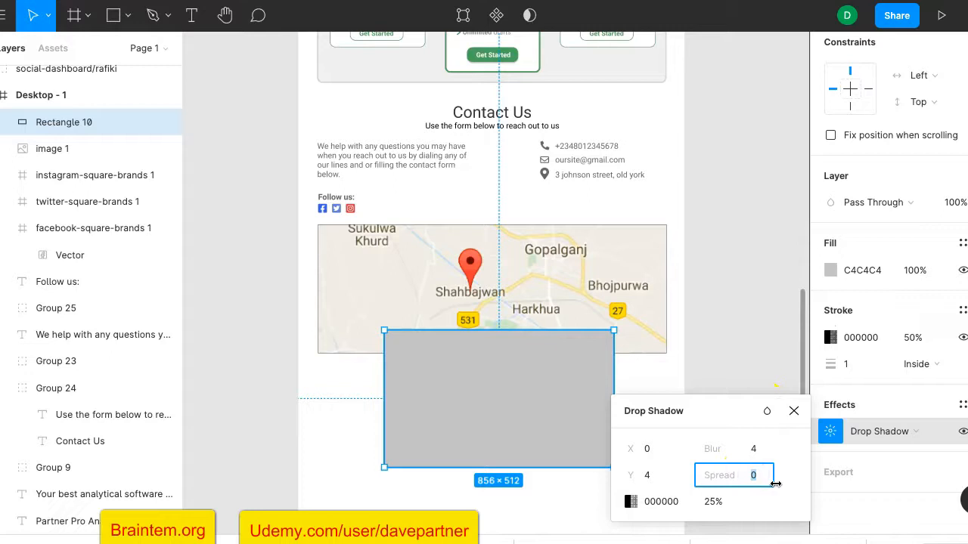
type("20")
key("Return")
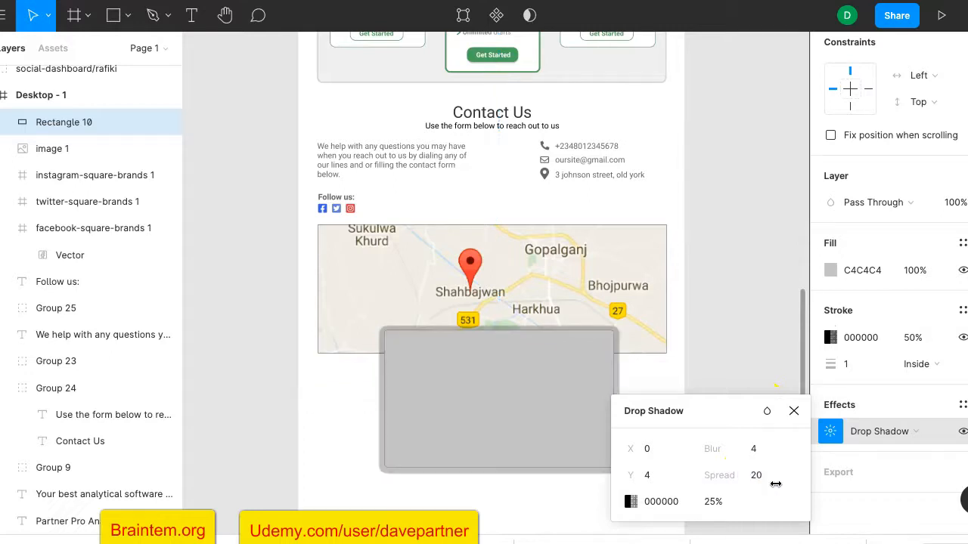
left_click(754, 450)
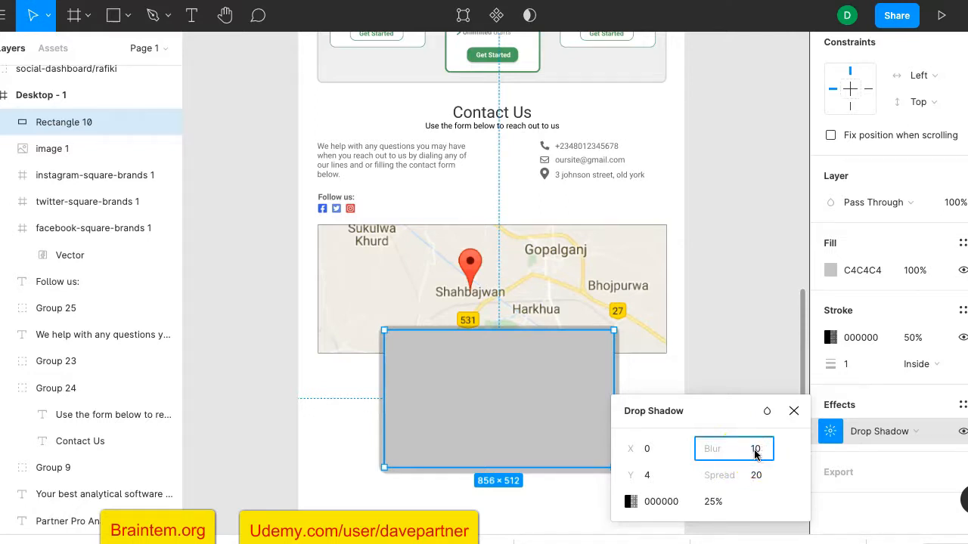
key("Return")
left_click(762, 479)
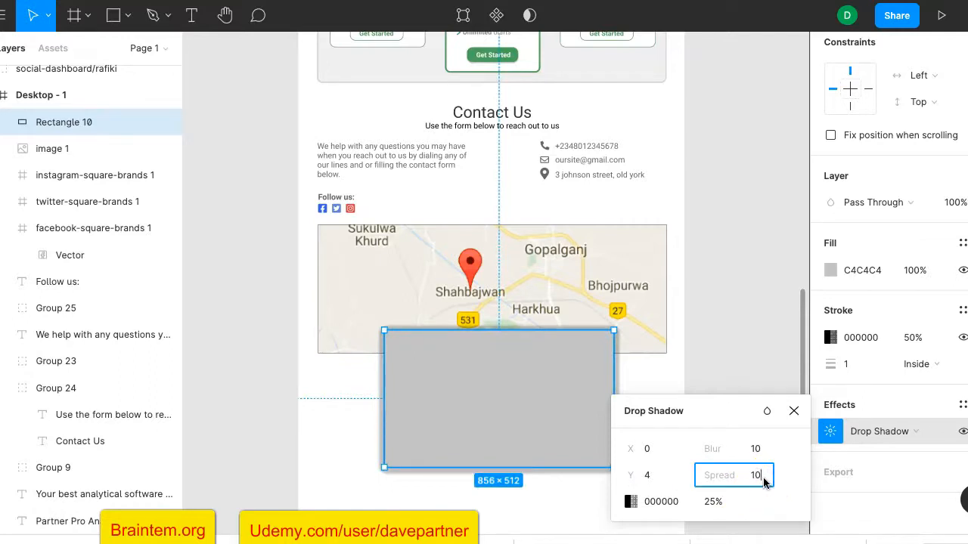
type("10")
key("Return")
left_click(648, 477)
left_click(651, 450)
type("4")
key("Return")
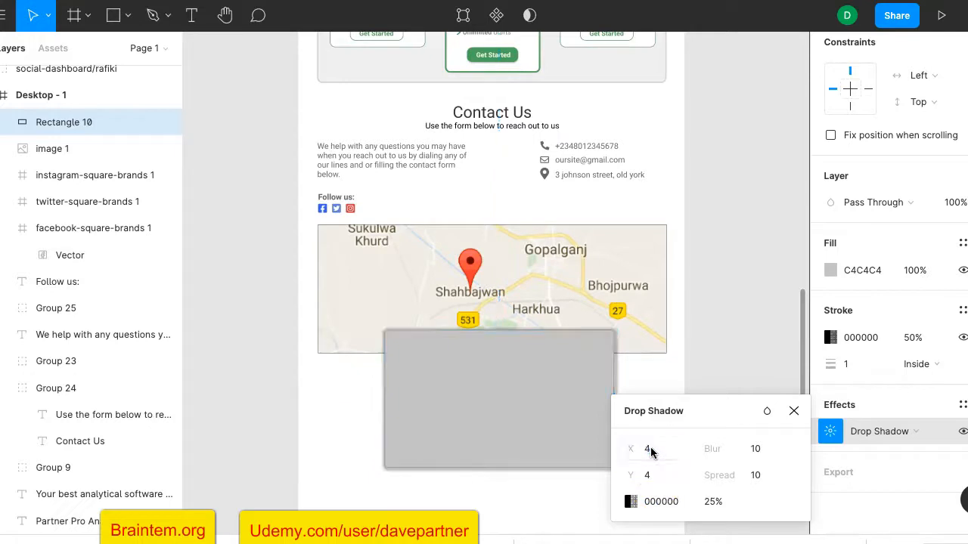
left_click(647, 450)
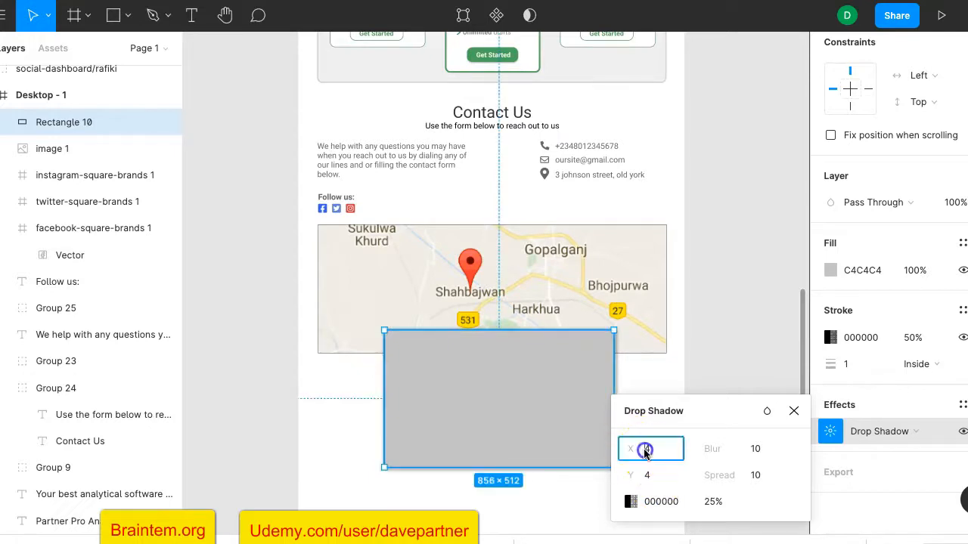
key("Return")
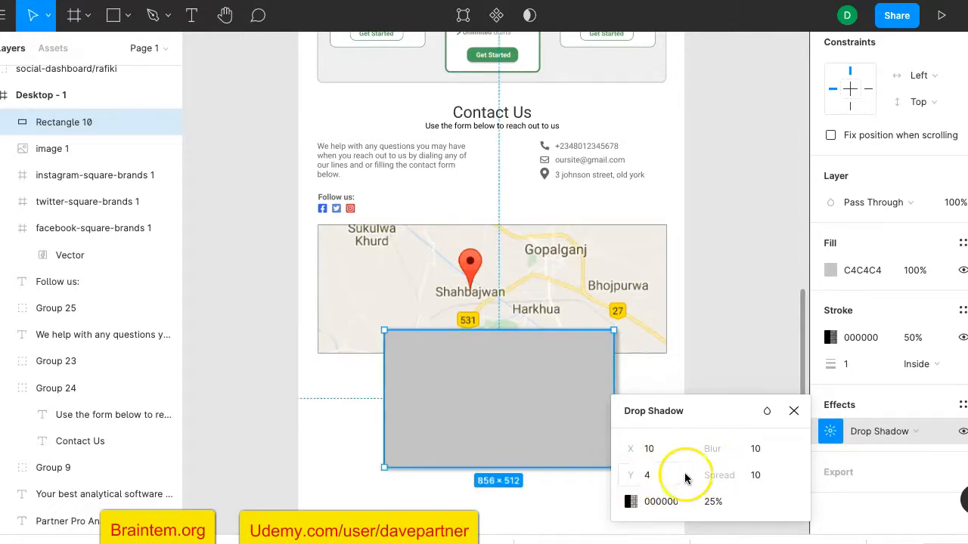
left_click(754, 475)
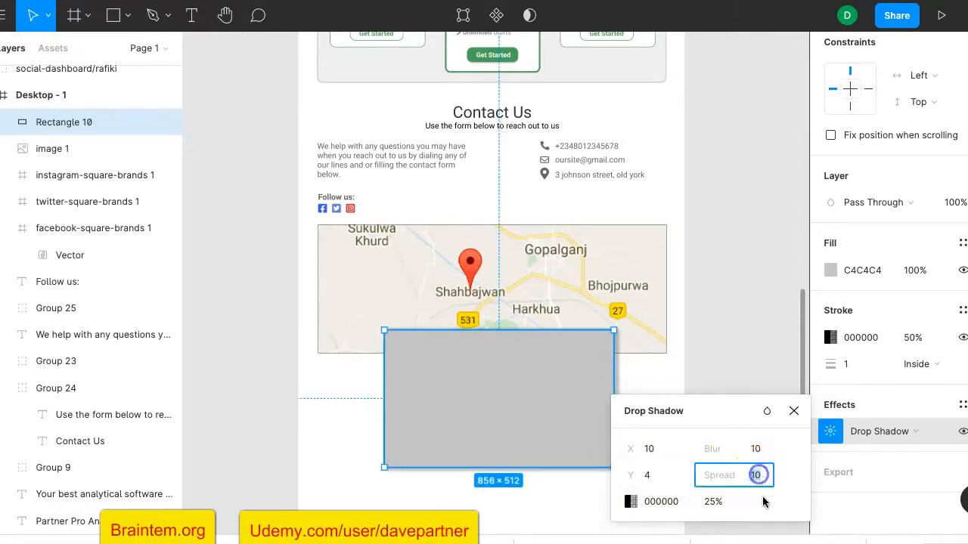
type("5")
key("Return")
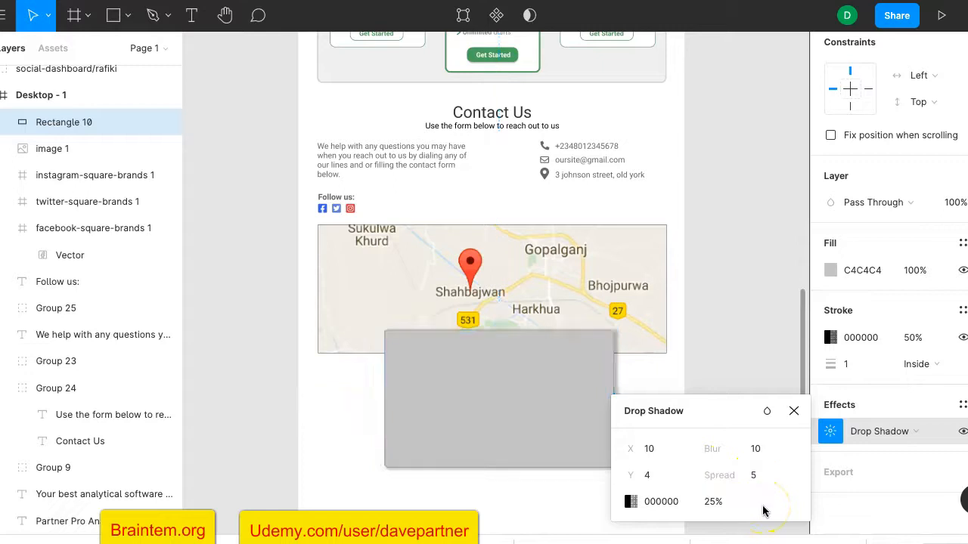
Set shadow Y offset 10, blur 5, spread 2 and opacity 15%
left_click(754, 449)
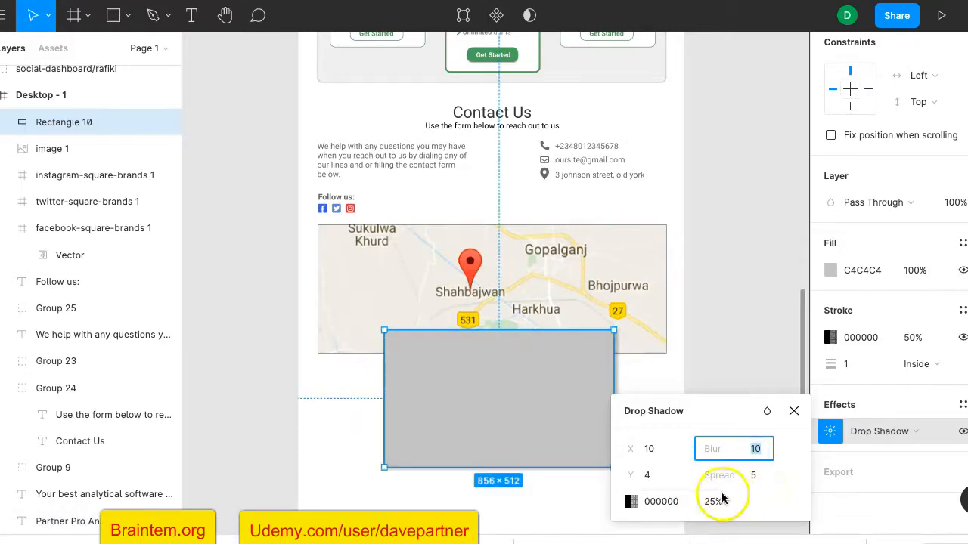
left_click(652, 476)
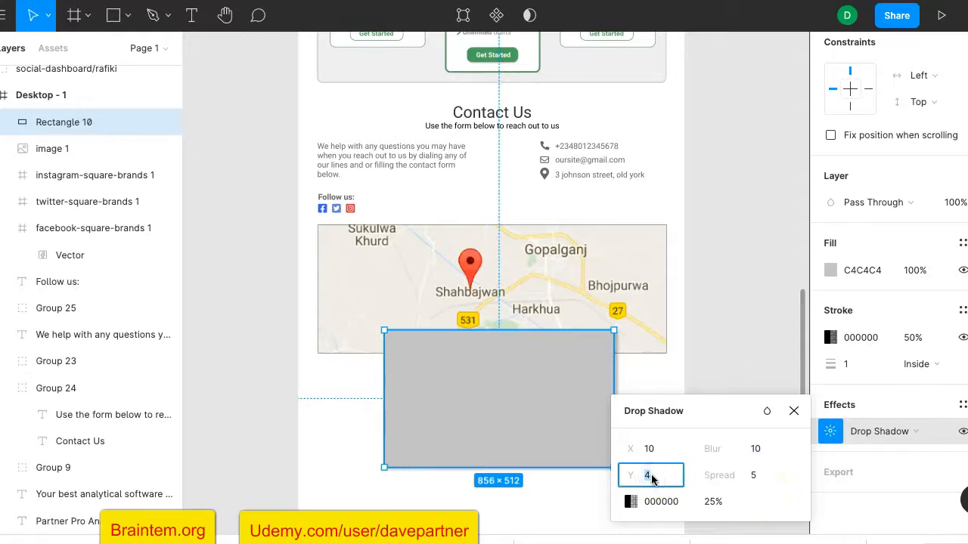
type("5")
key("Return")
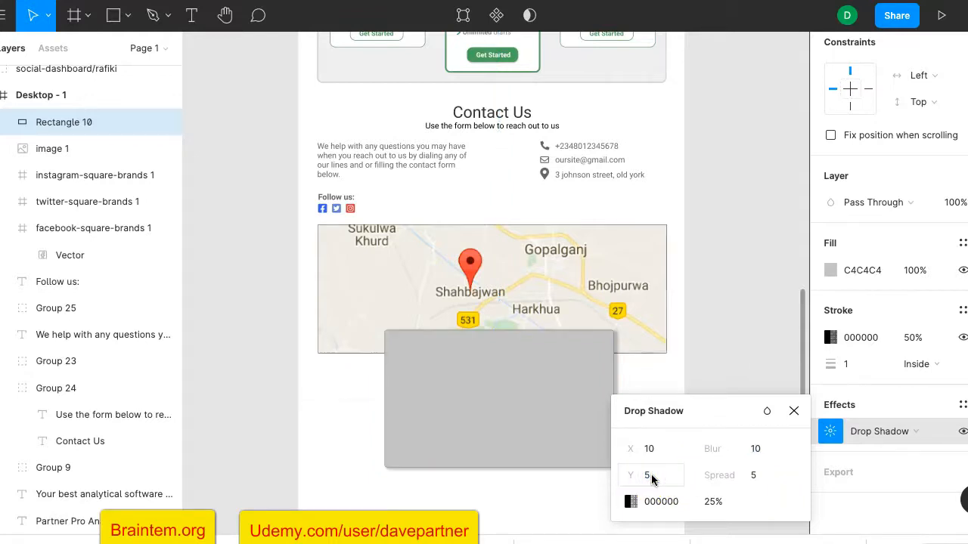
left_click(650, 477)
type("1")
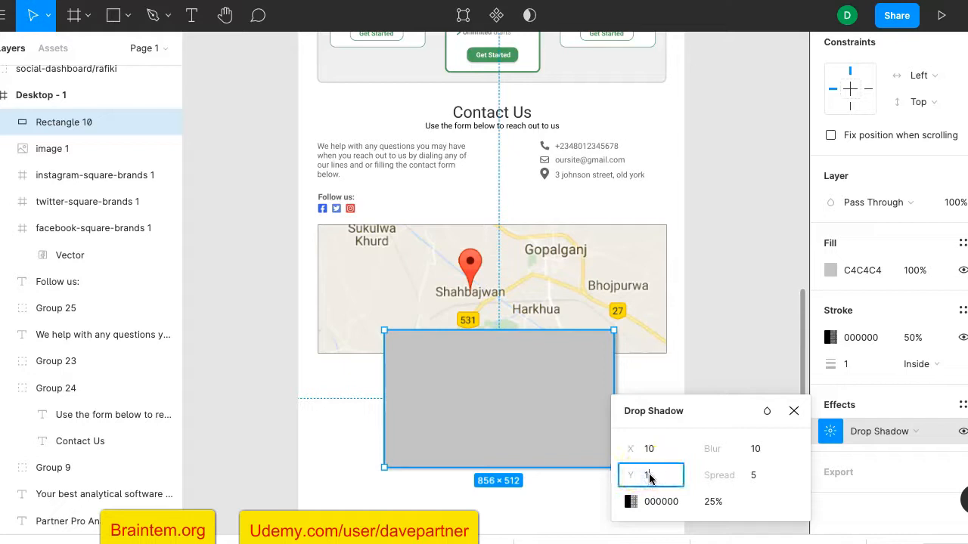
type("0")
key("Return")
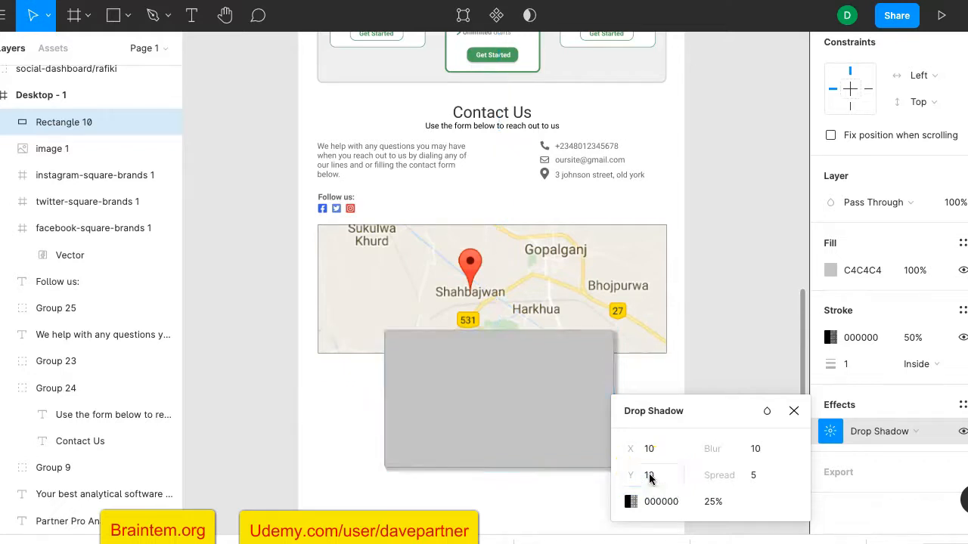
left_click(756, 449)
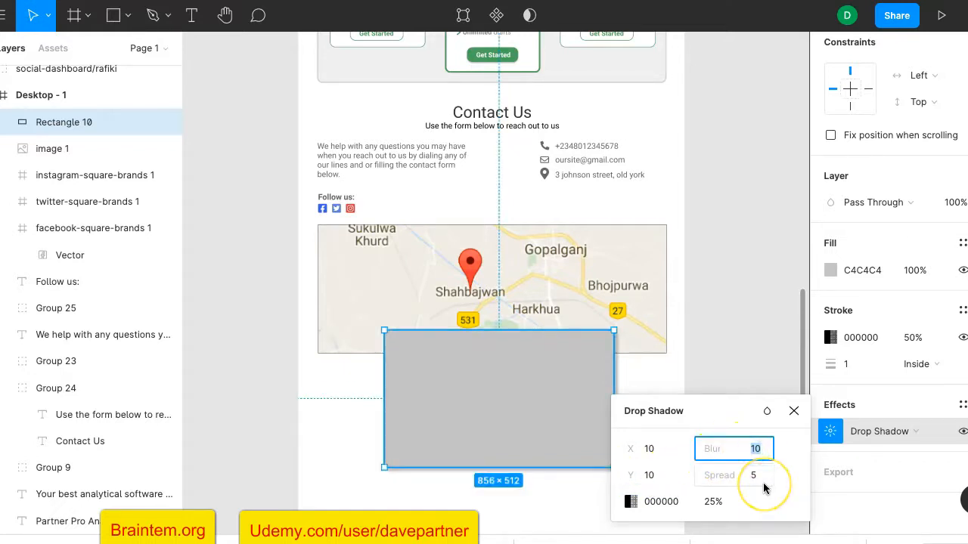
type("5")
key("Return")
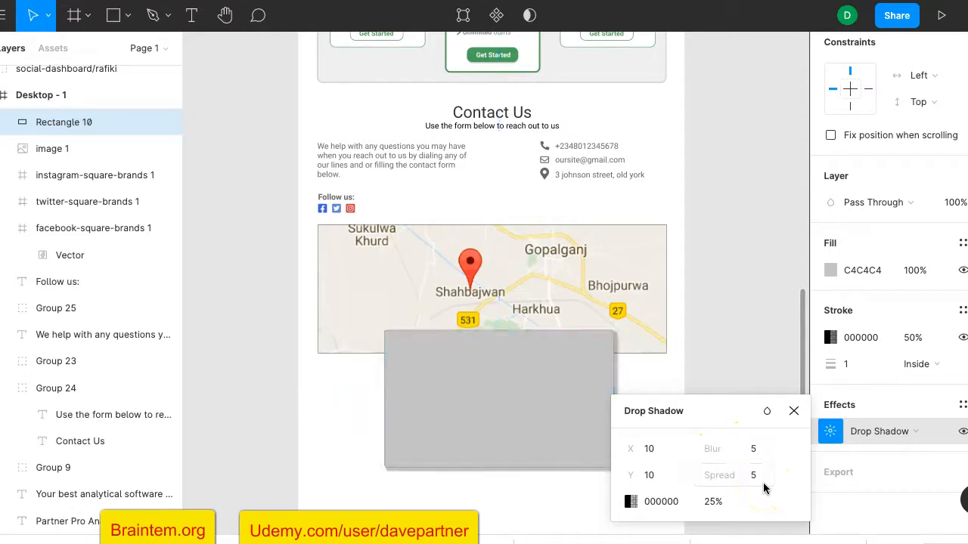
left_click(753, 476)
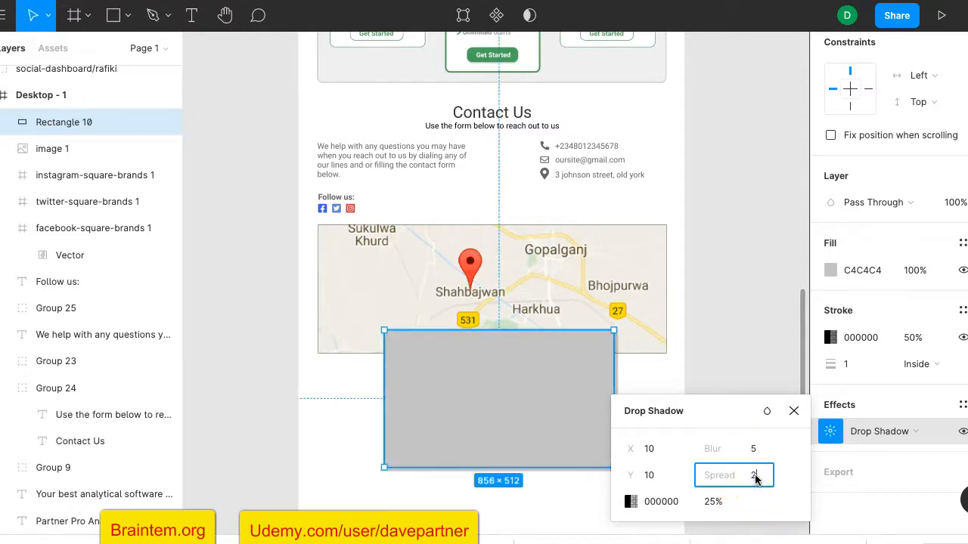
key("Return")
left_click(711, 502)
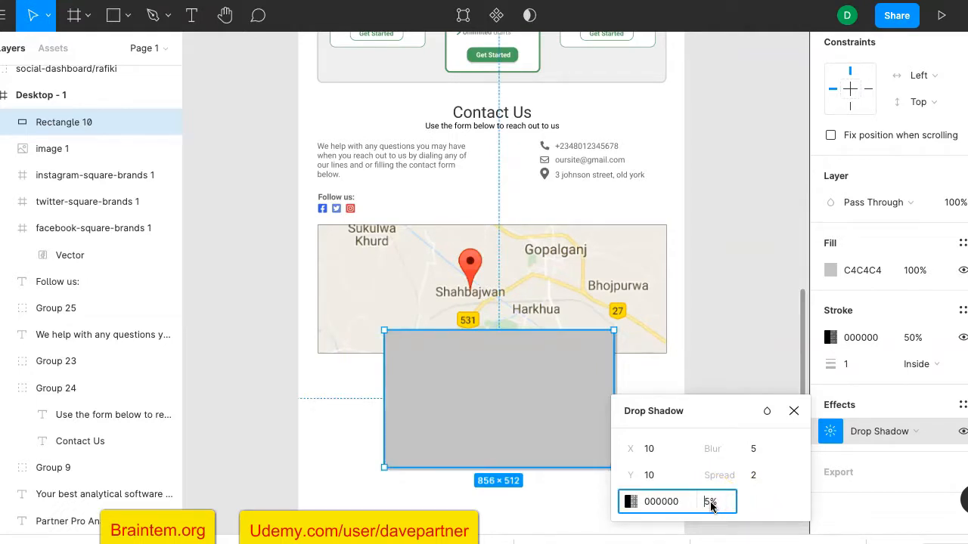
type("1")
key("Return")
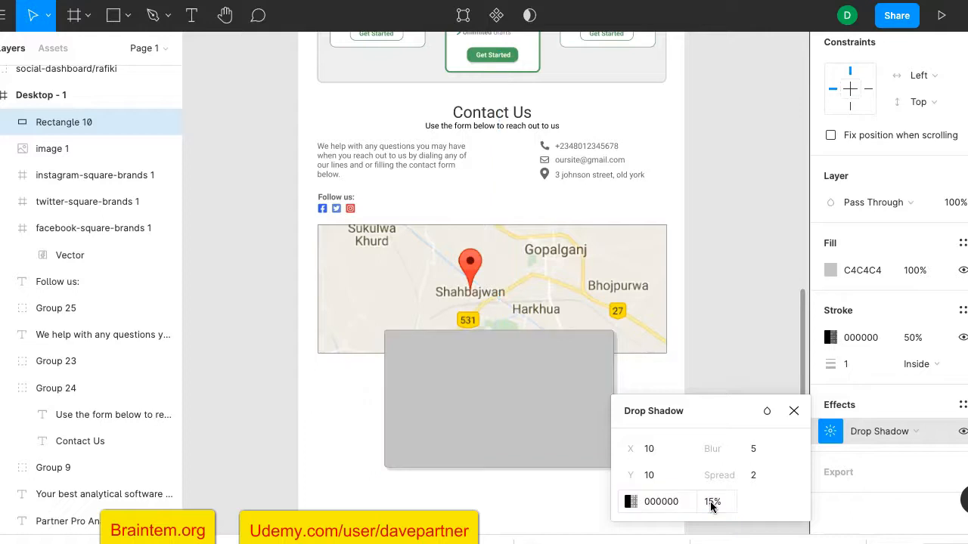
left_click(767, 344)
left_click(577, 404)
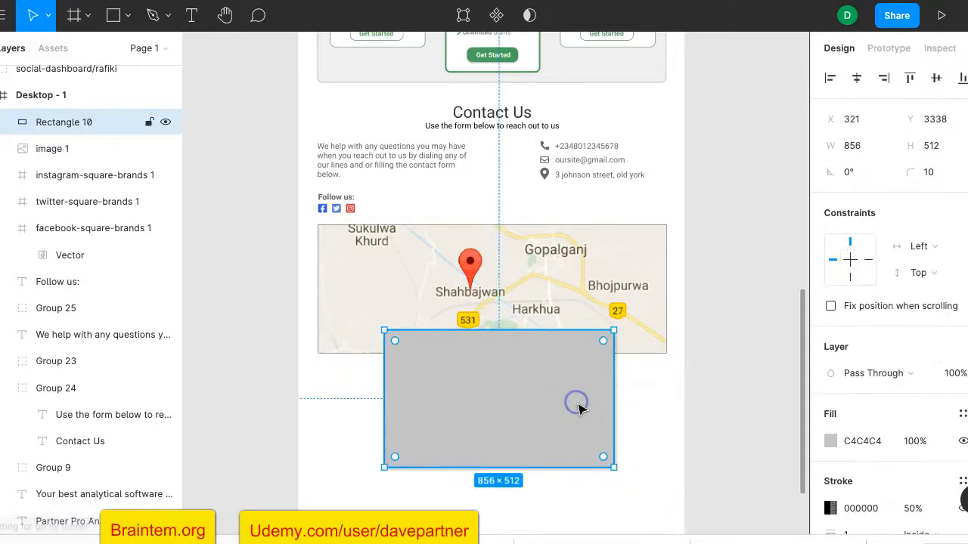
Switch the card's fill from grey to white FFFFFF using the document colour swatch
left_click(831, 441)
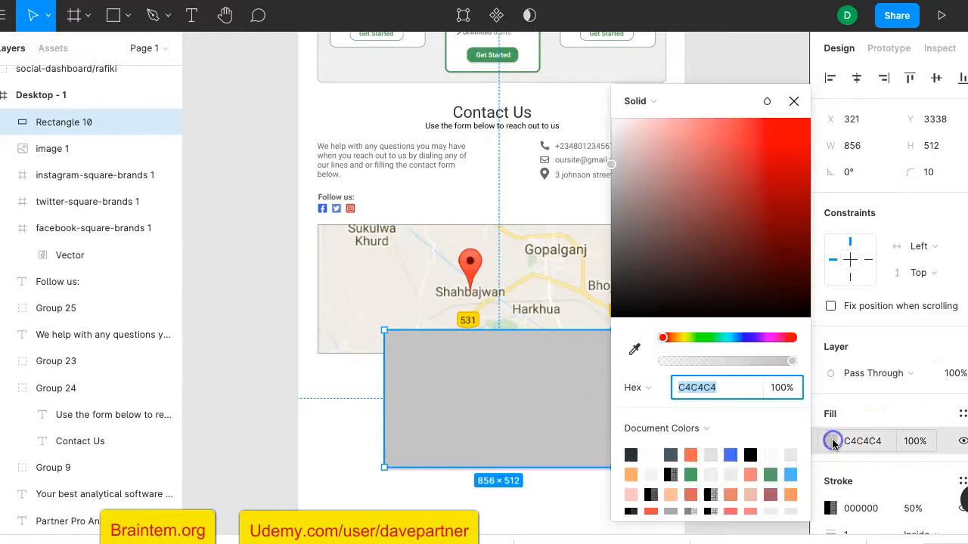
left_click(650, 454)
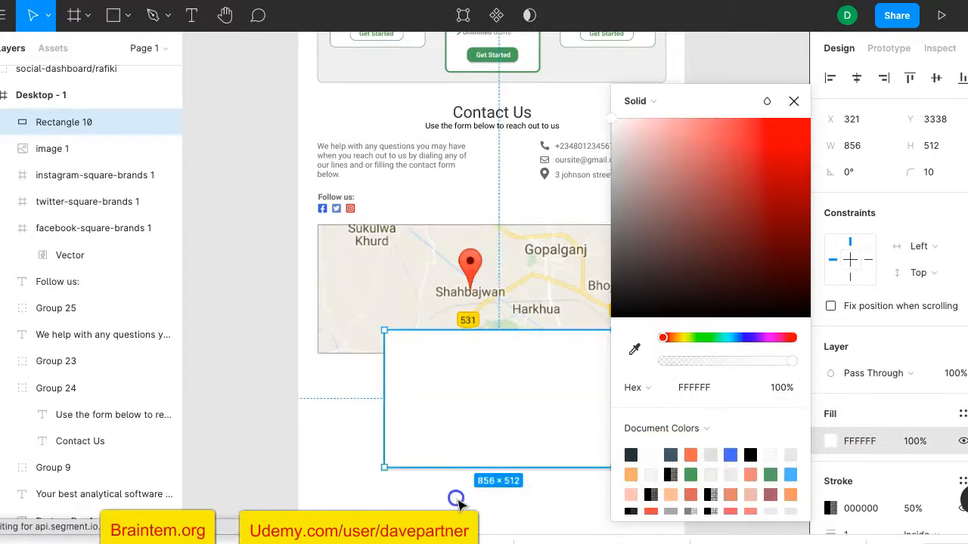
left_click(458, 502)
scroll(698, 401, "down", 2)
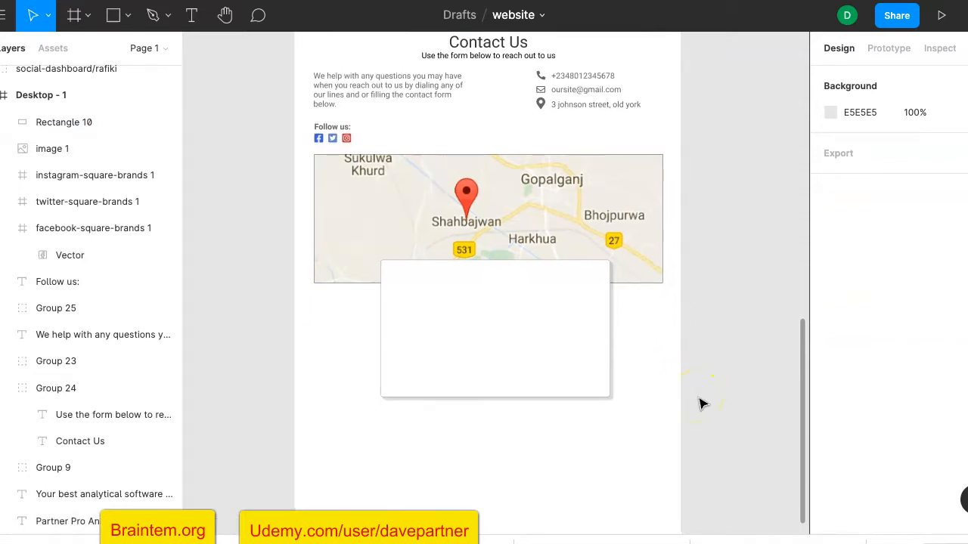
Place a text layer at the top of the white card and begin typing "Get in touch with us"
left_click(191, 15)
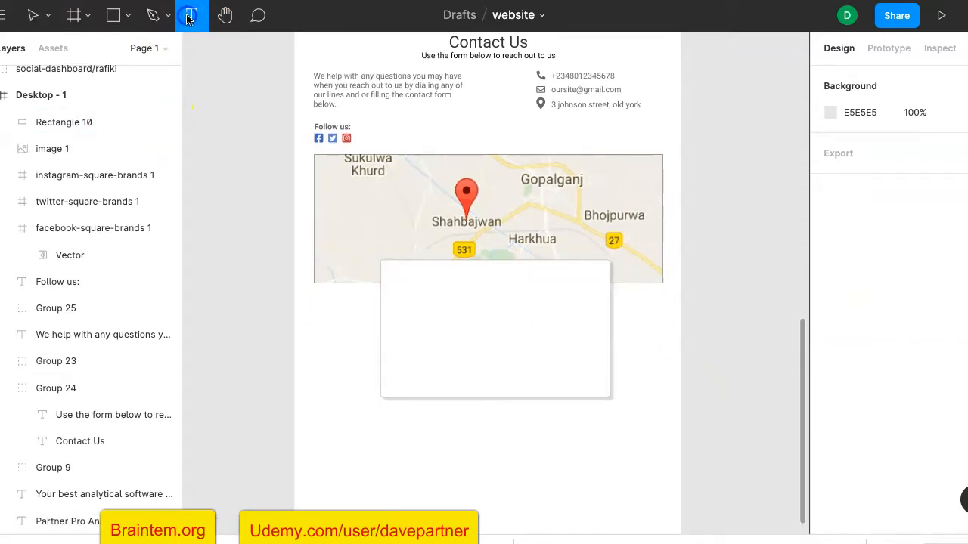
left_click(431, 275)
type("Get in touch with us")
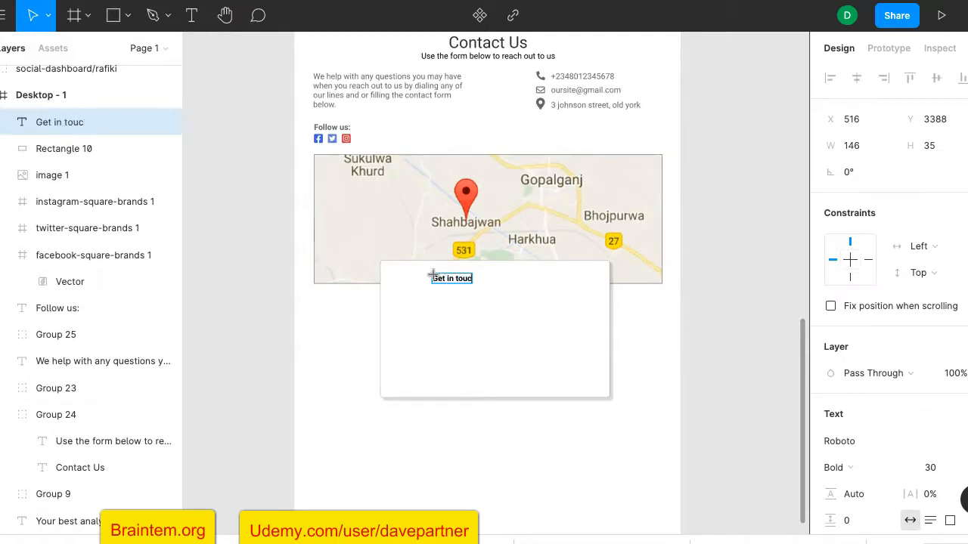
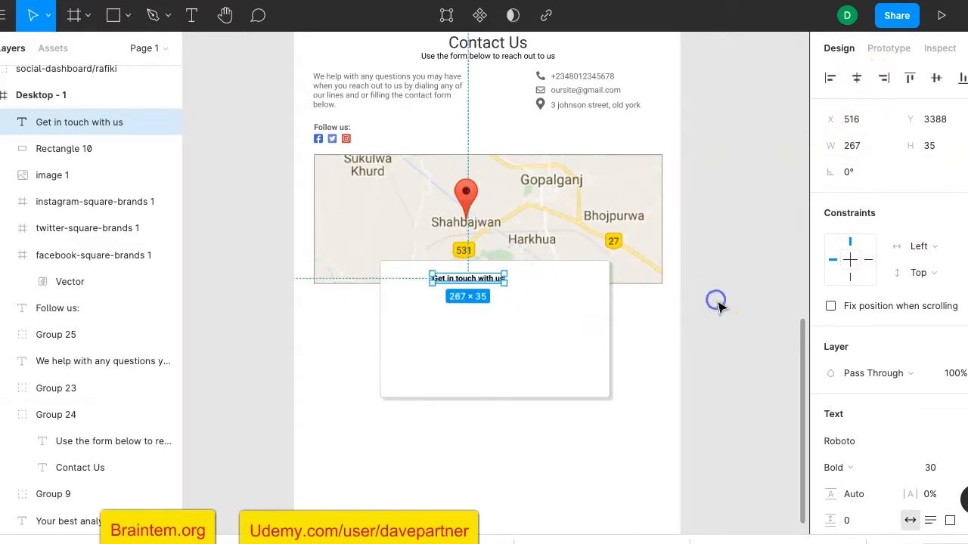
Set the 'Get in touch with us' heading to Roboto Bold 45 and centre it on the card
left_click(857, 78)
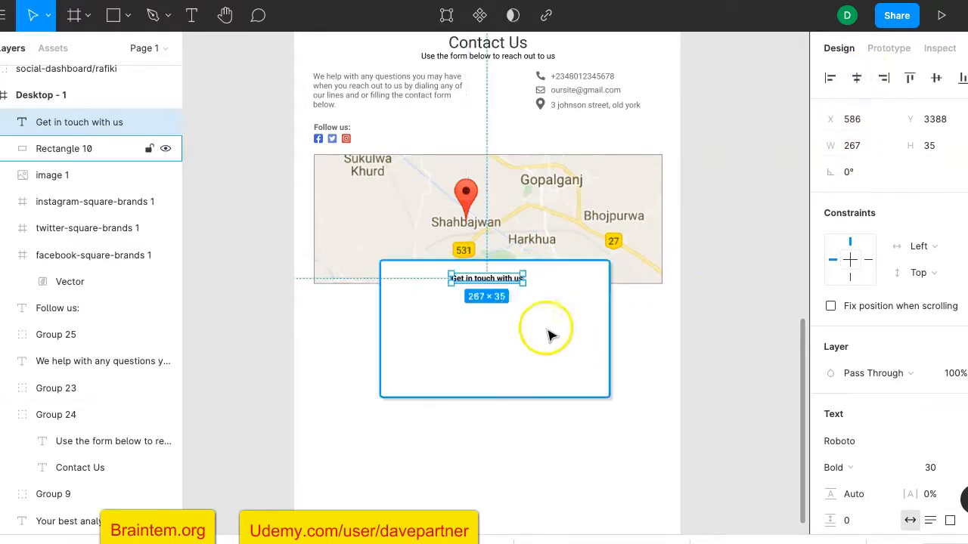
scroll(529, 313, "up", 3)
scroll(531, 316, "down", 2)
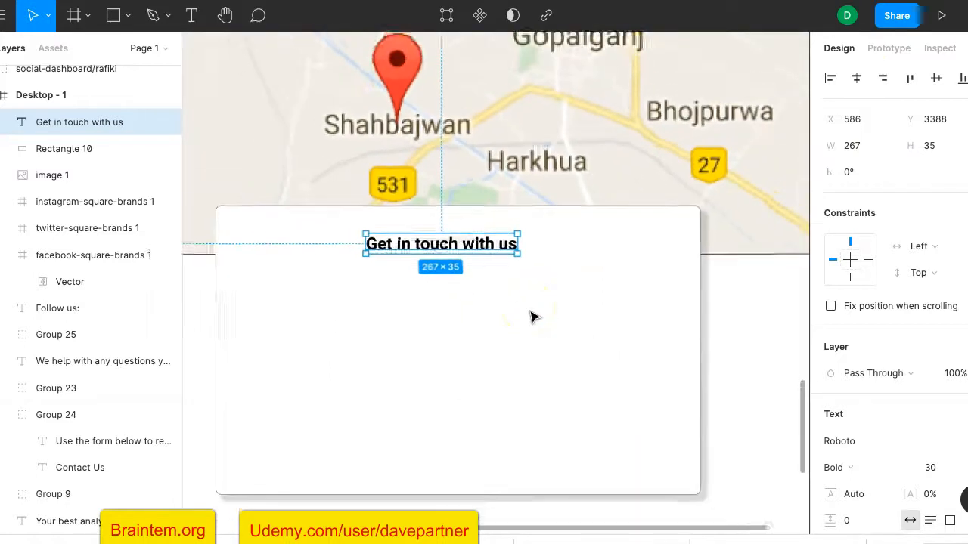
scroll(862, 394, "down", 2)
left_click(932, 321)
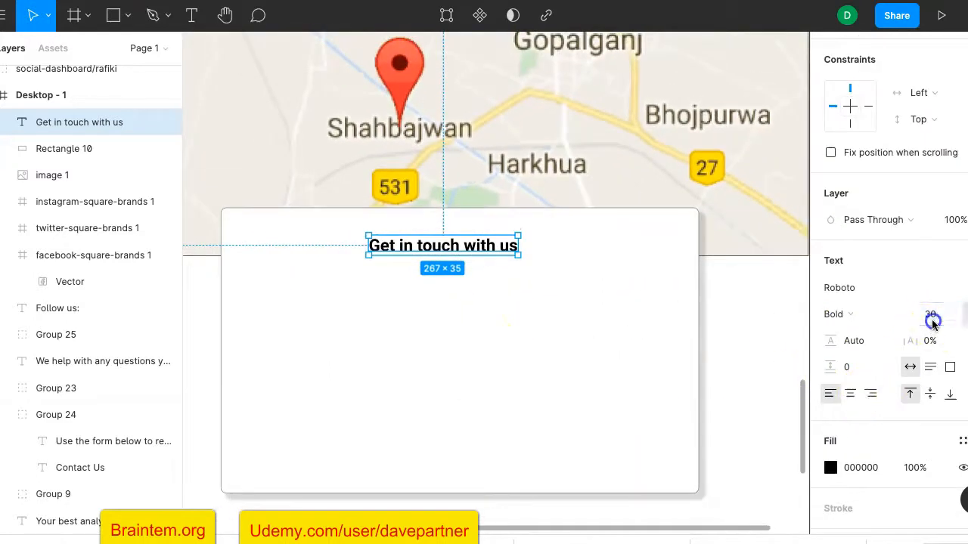
key("Return")
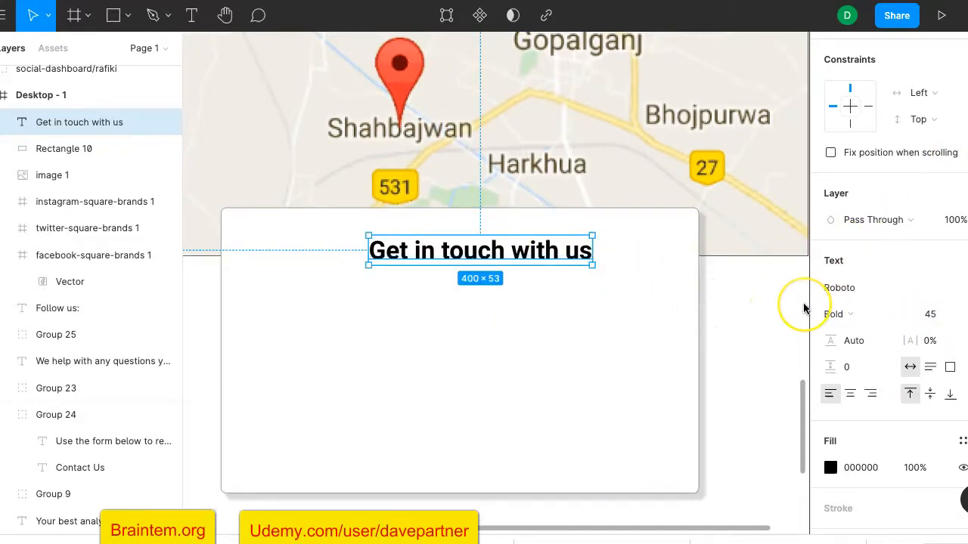
scroll(801, 310, "down", 5)
scroll(802, 304, "up", 3)
scroll(803, 309, "right", 3)
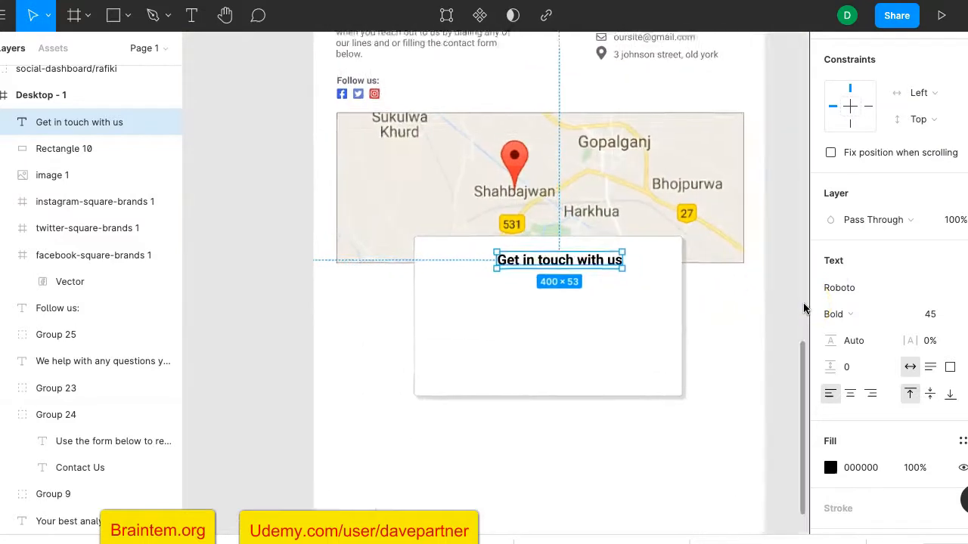
scroll(885, 222, "up", 3)
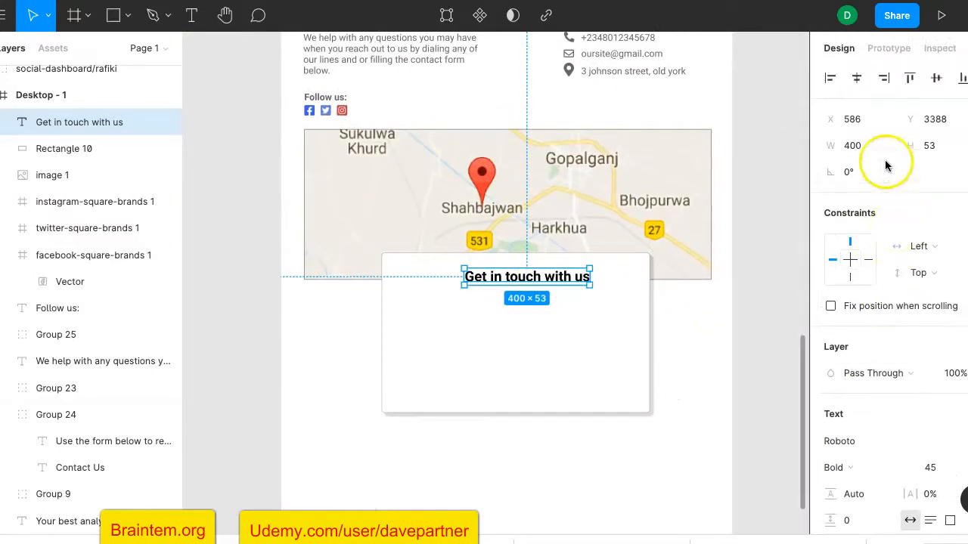
left_click(858, 78)
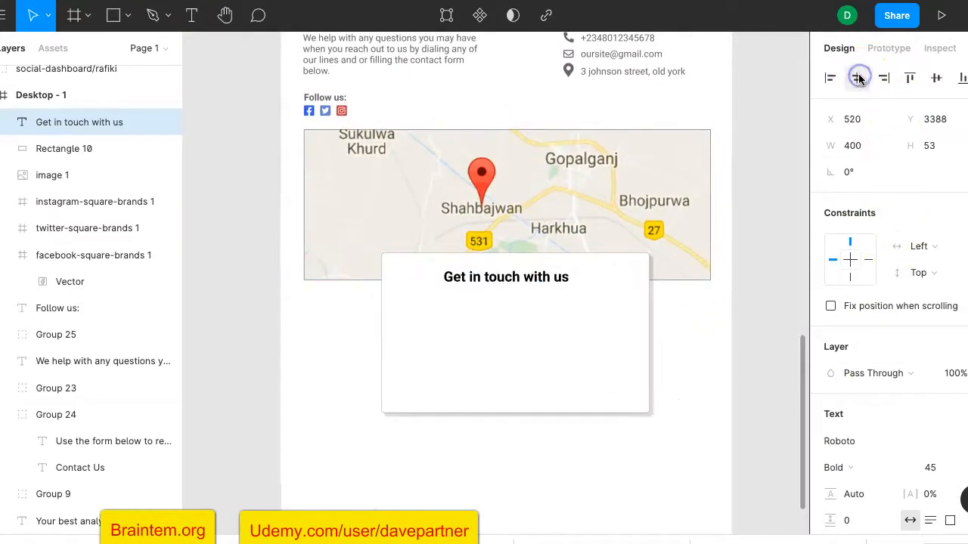
left_click(774, 316)
scroll(510, 333, "up", 5)
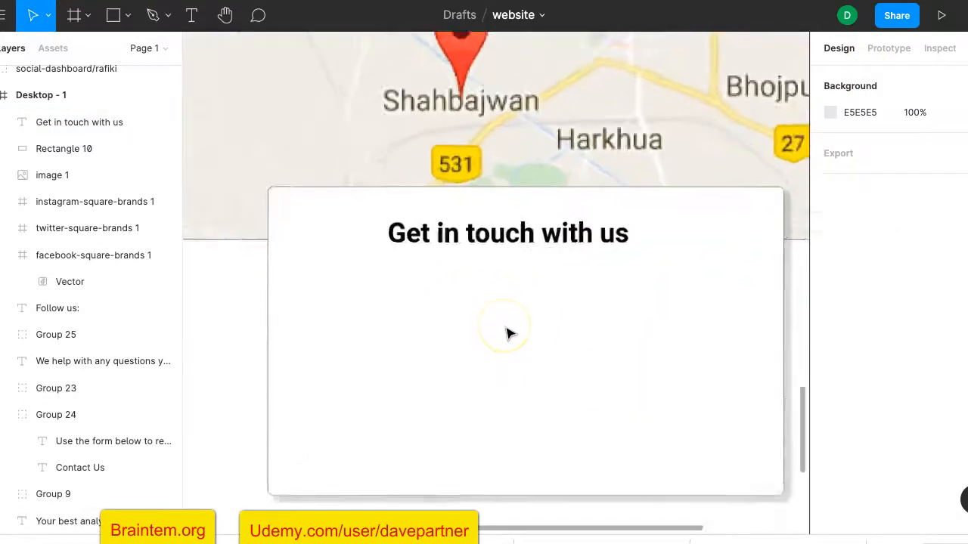
Add a text line reading 'Required fields are marked *' below the heading
left_click(191, 15)
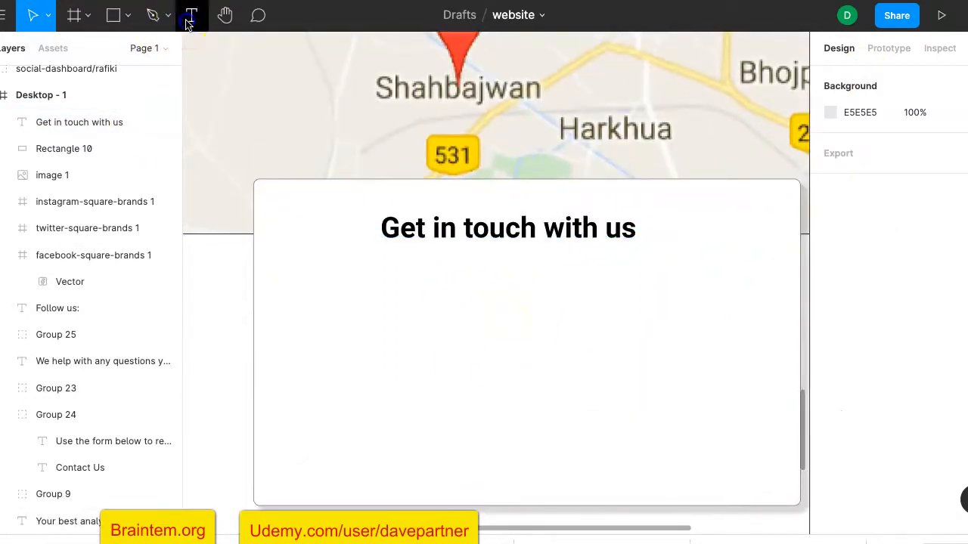
left_click(365, 251)
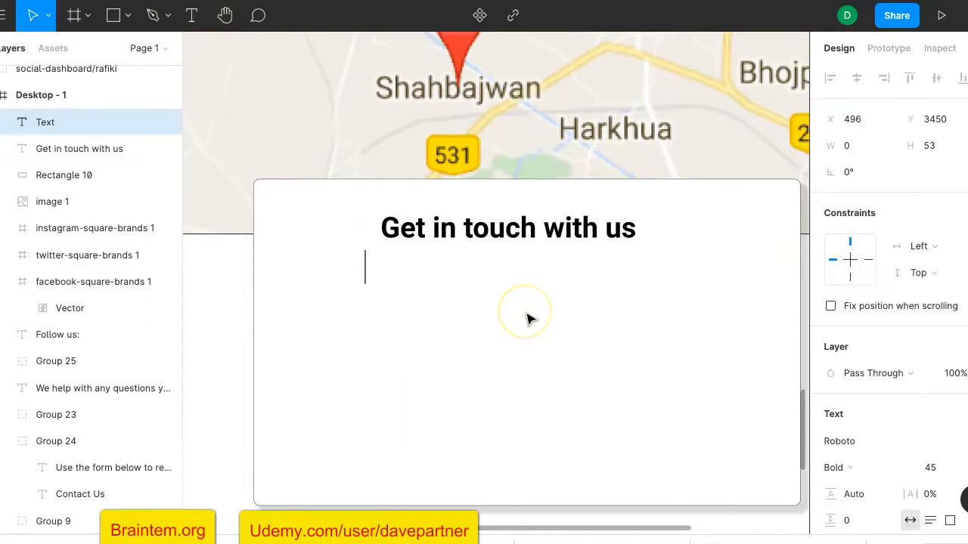
type("Reg")
type("quired")
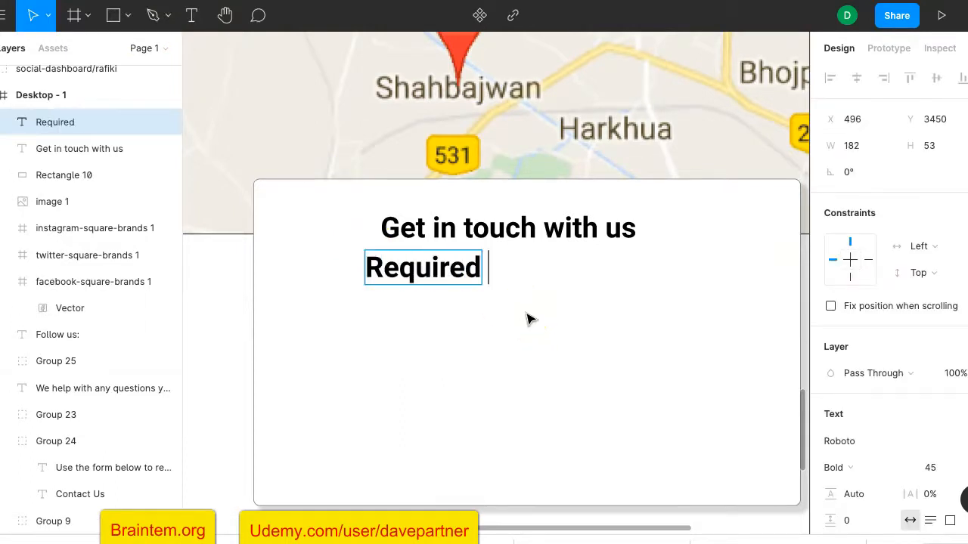
type(" fields are marked *")
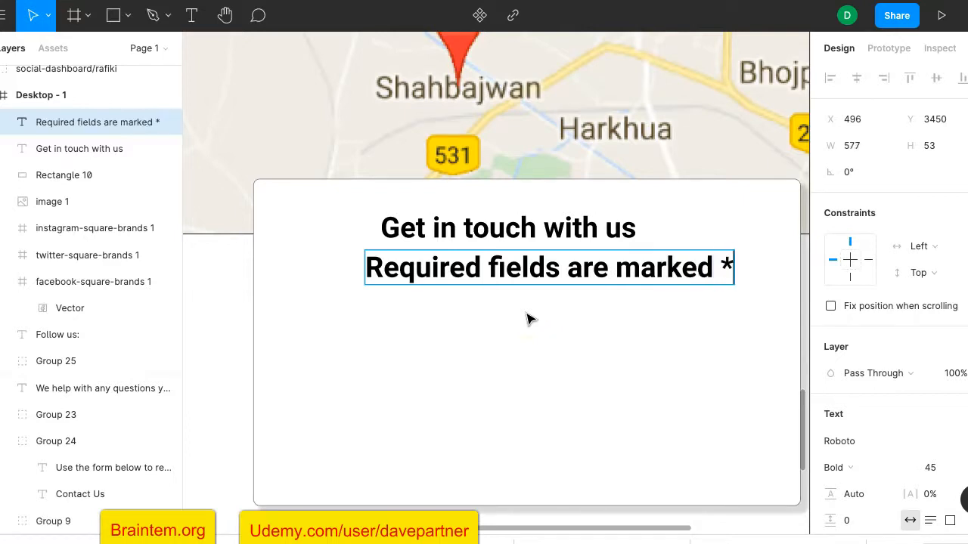
left_click(627, 350)
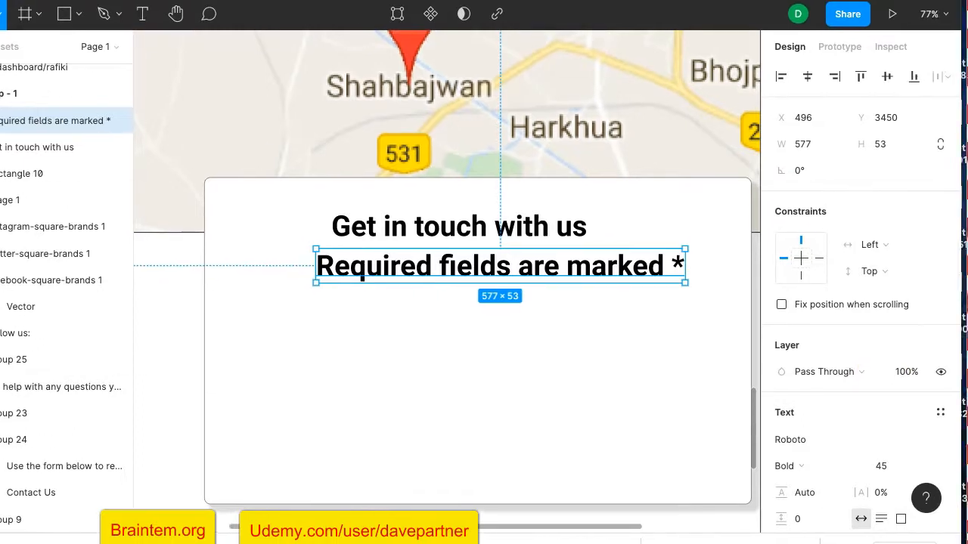
Make the new line Roboto Light at font size 25
left_click(803, 467)
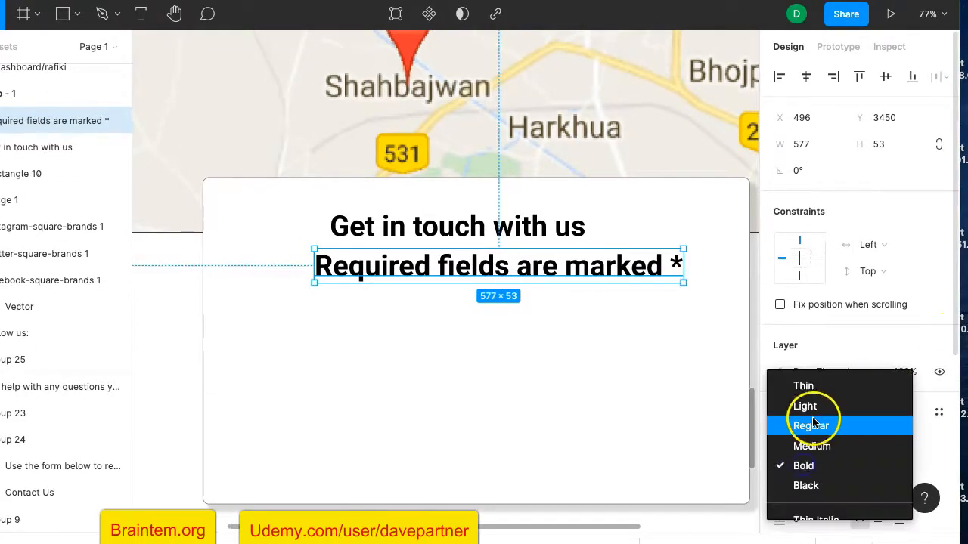
left_click(821, 408)
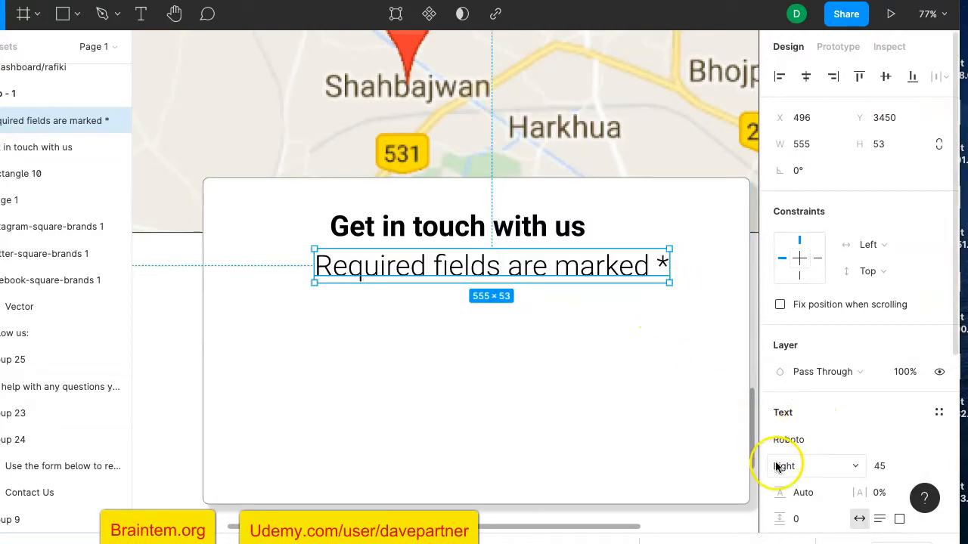
scroll(881, 469, "down", 2)
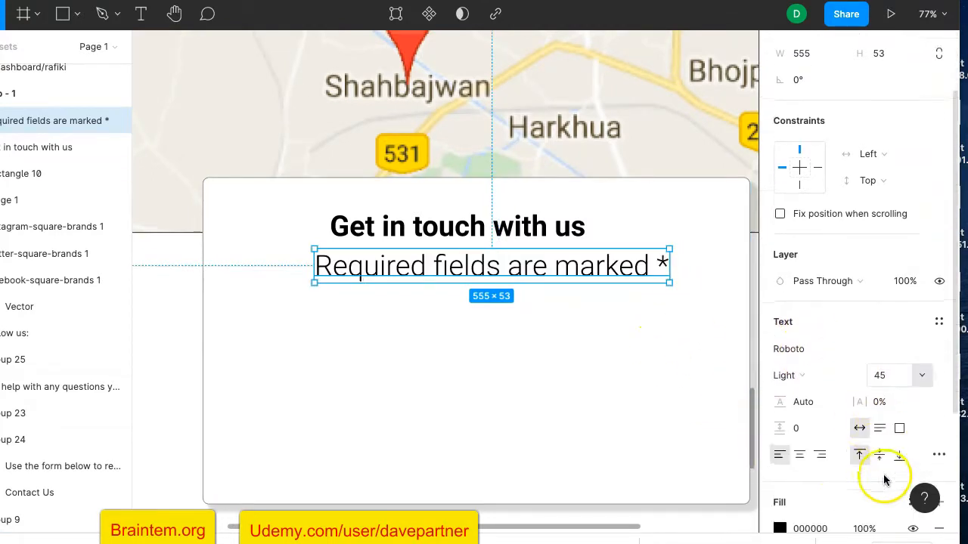
left_click(917, 375)
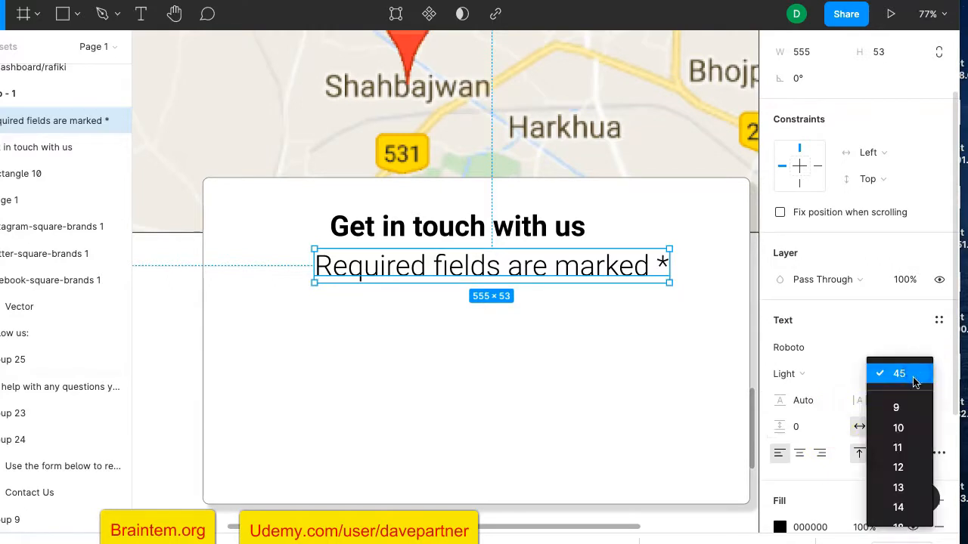
left_click(911, 340)
left_click(889, 376)
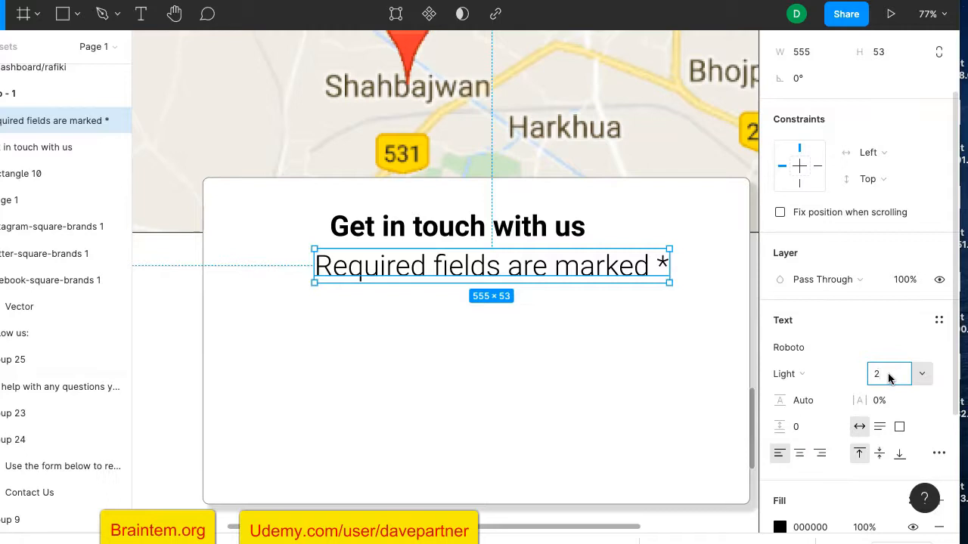
type("25")
key("Return")
left_click(838, 371)
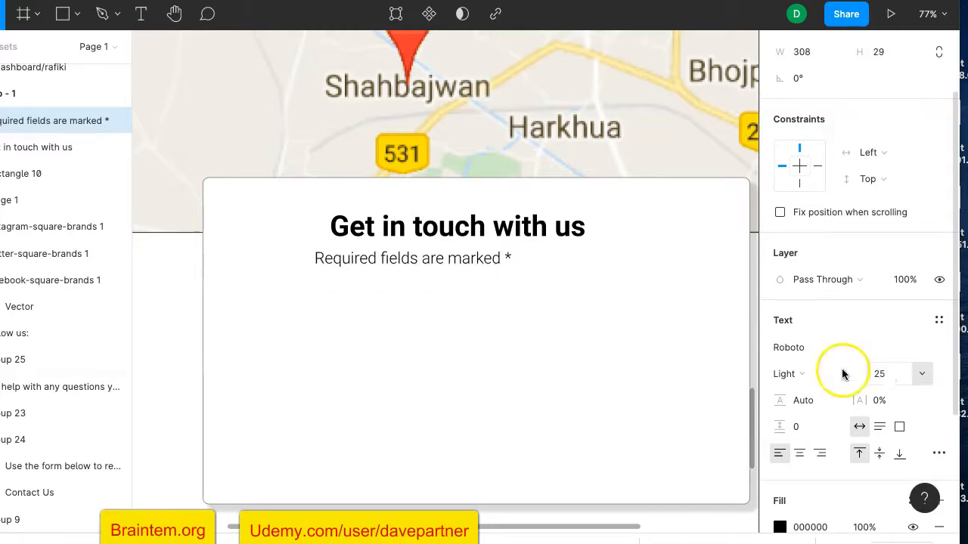
Move the Required fields line under the heading and centre it on the card
left_click_drag(479, 261, 519, 254)
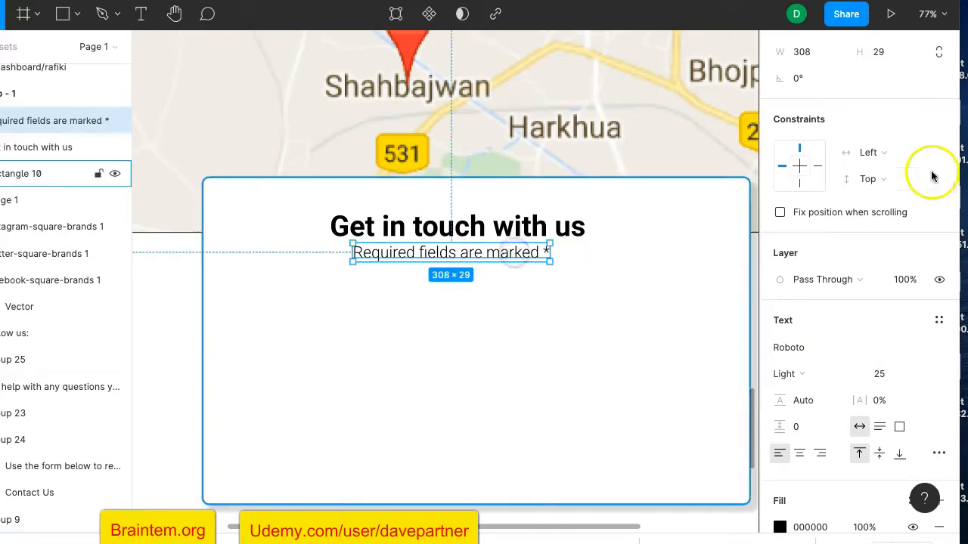
scroll(848, 155, "up", 2)
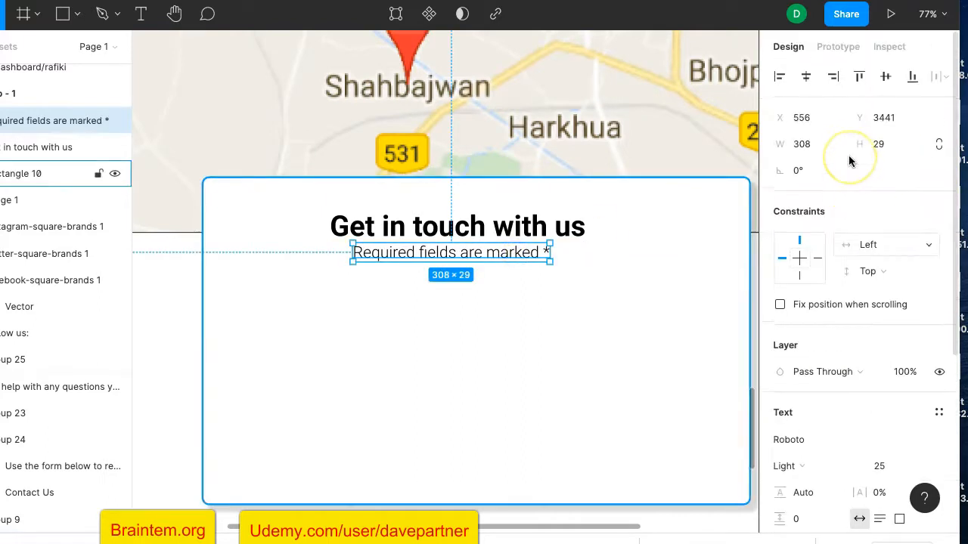
left_click(806, 76)
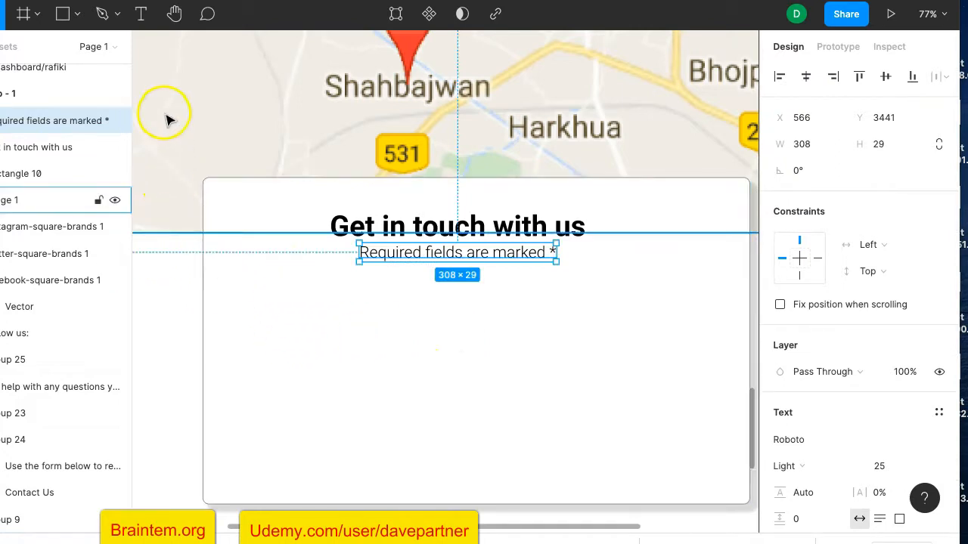
left_click(64, 14)
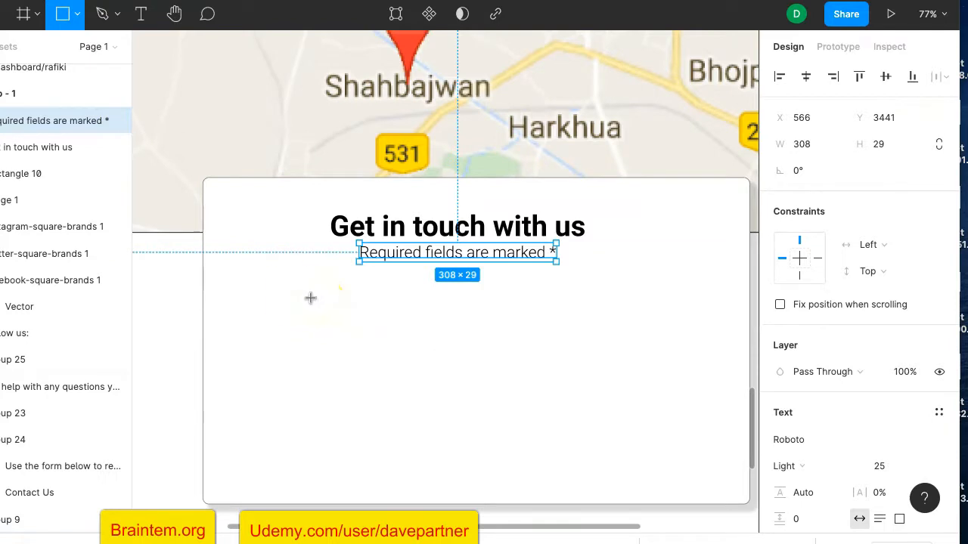
Draw a grey field box below the subtitle with corner radius 10
mouse_move(242, 292)
left_mouse_down()
mouse_move(422, 340)
mouse_move(484, 322)
mouse_move(476, 327)
left_mouse_up()
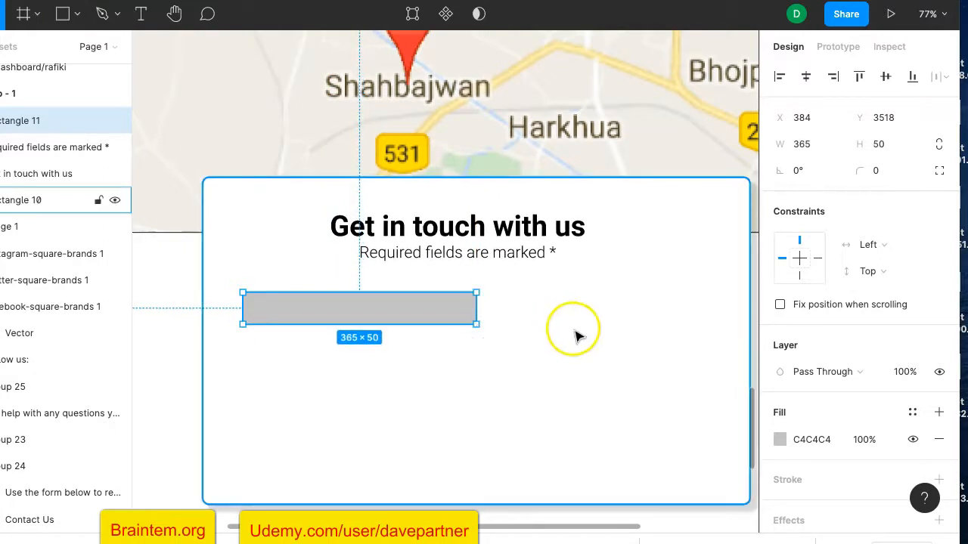
left_click(874, 172)
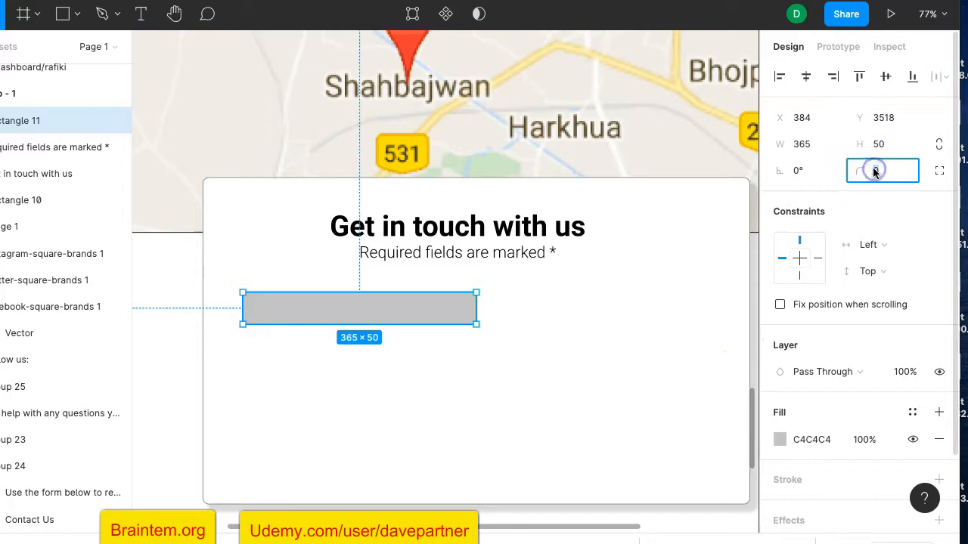
left_click(767, 235)
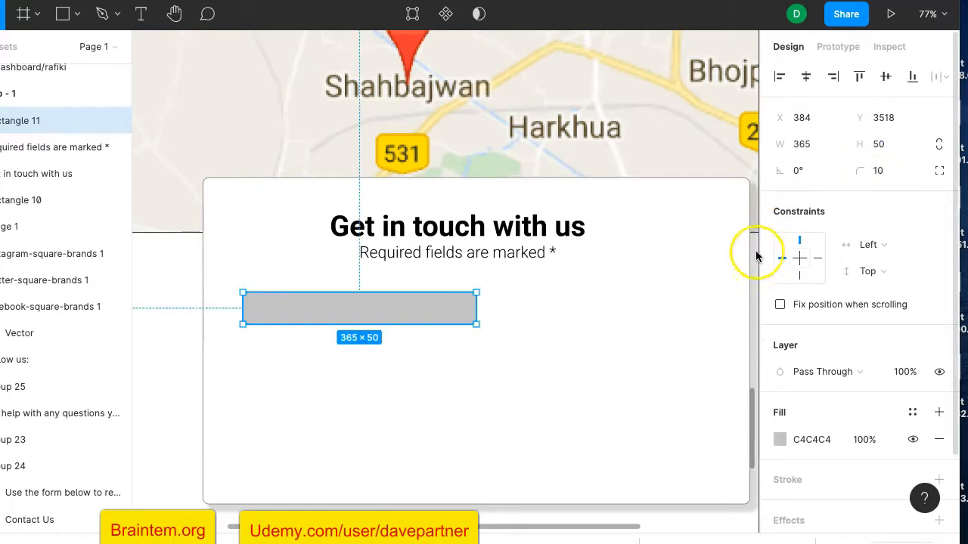
scroll(327, 275, "up", 5)
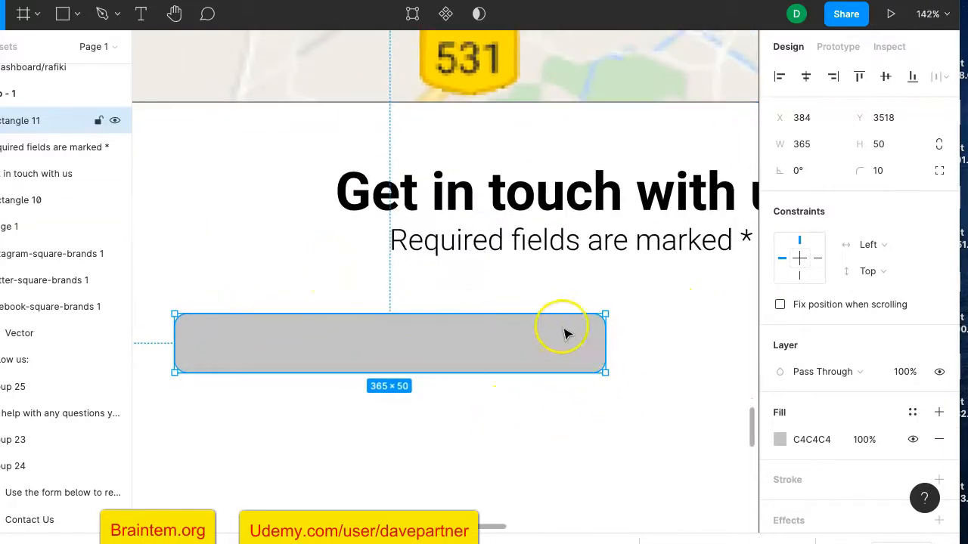
scroll(795, 449, "down", 3)
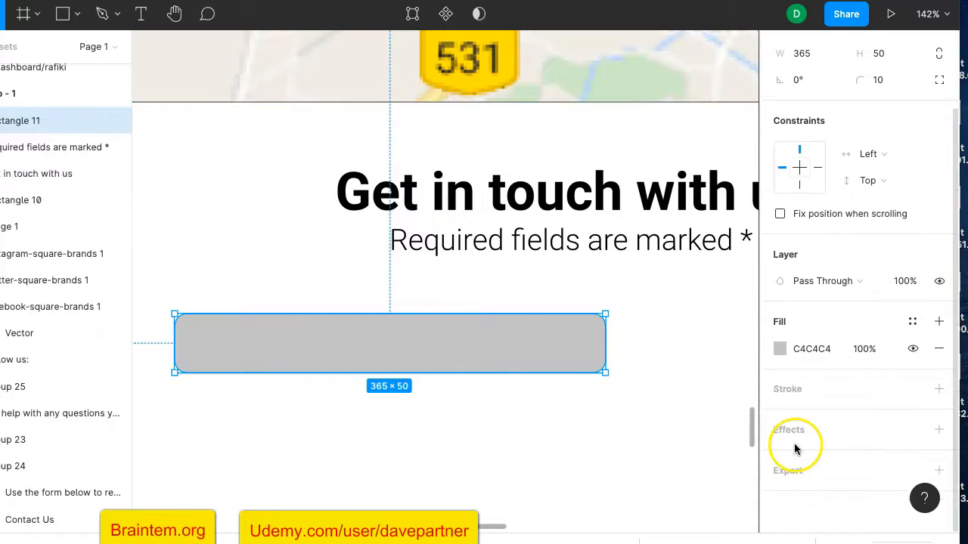
Give the field box a black stroke at 20% opacity
left_click(801, 391)
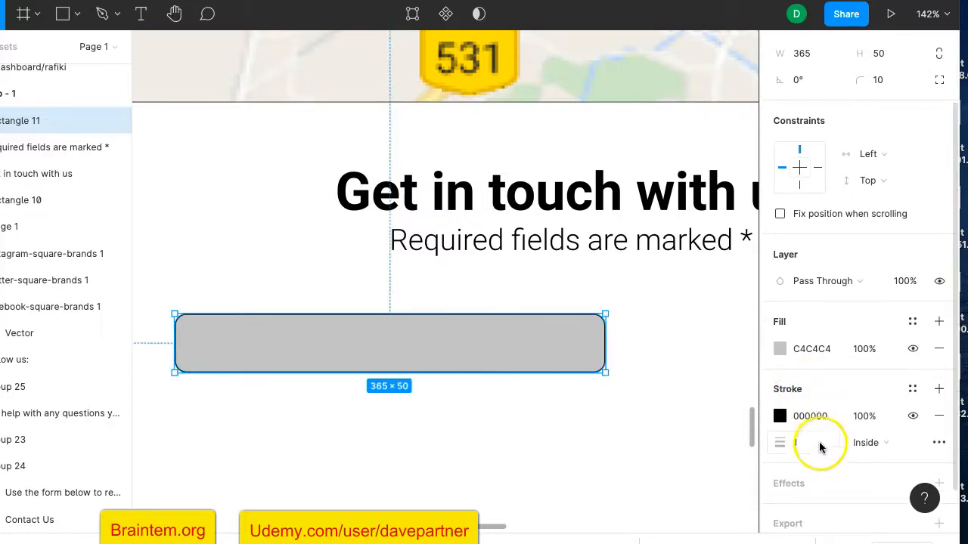
scroll(821, 449, "down", 1)
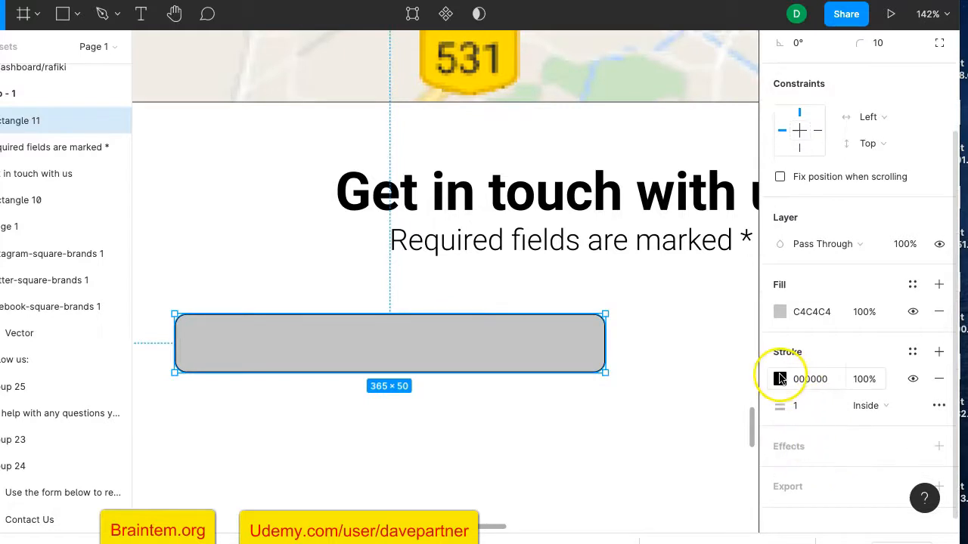
left_click(779, 378)
left_click_drag(686, 360, 637, 360)
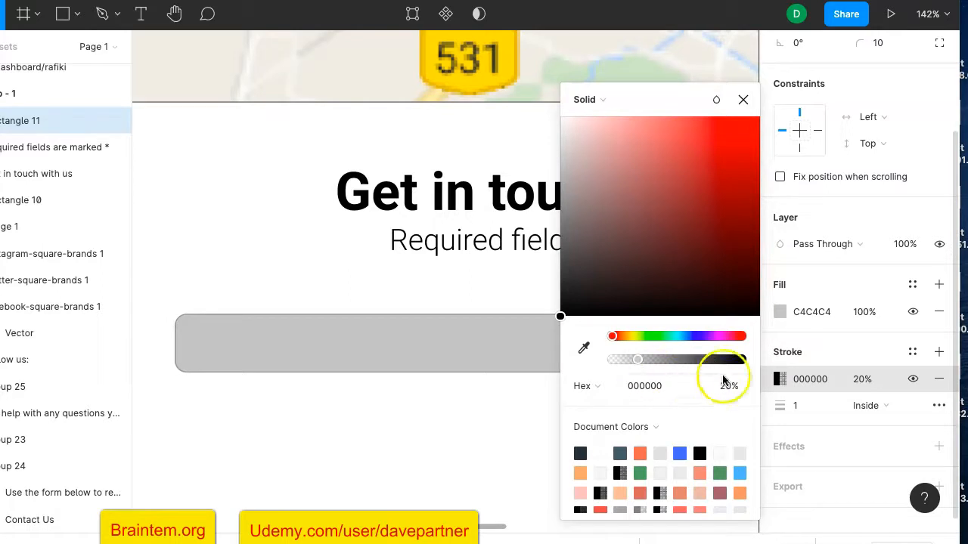
Lower the field box's C4C4C4 fill opacity to 16%
left_click(780, 313)
left_click(780, 313)
left_click(780, 312)
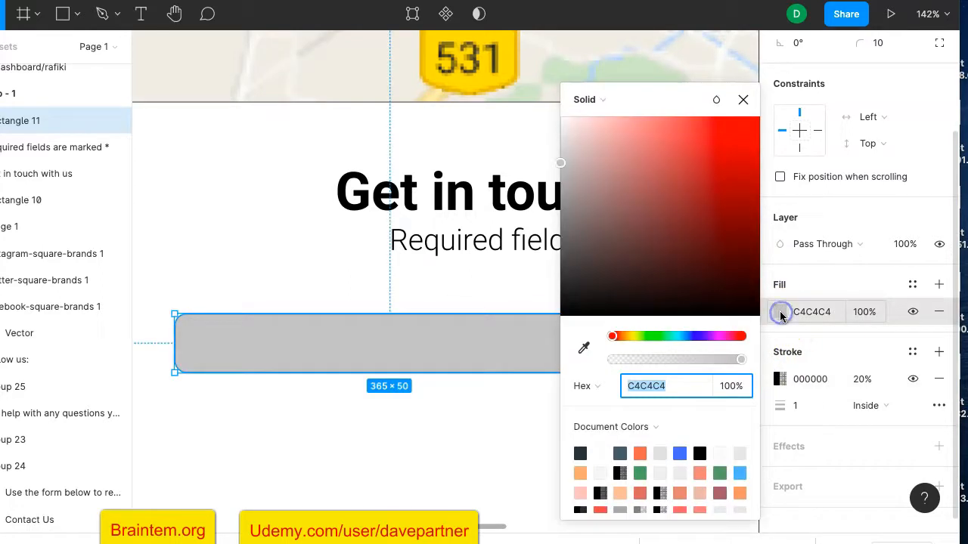
left_click(690, 362)
left_click_drag(655, 365, 628, 367)
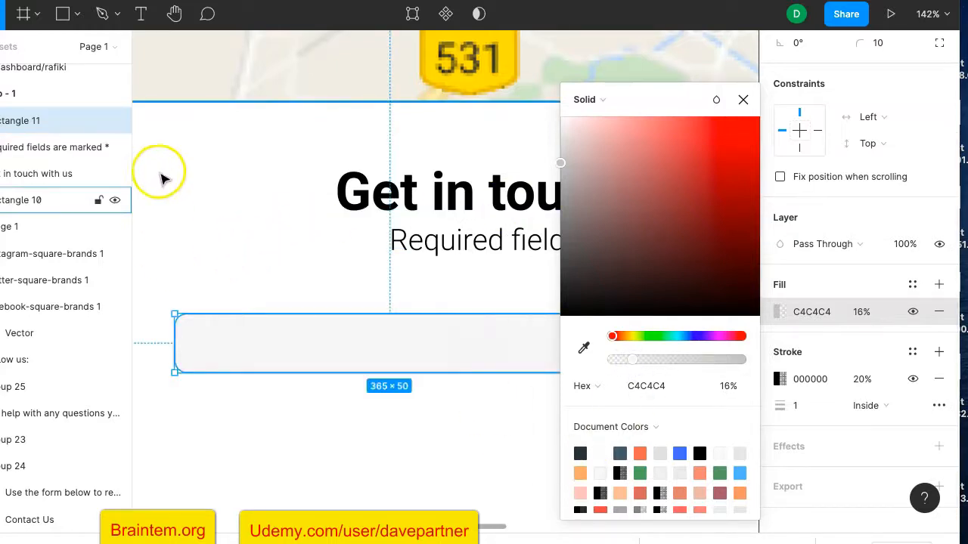
left_click(165, 248)
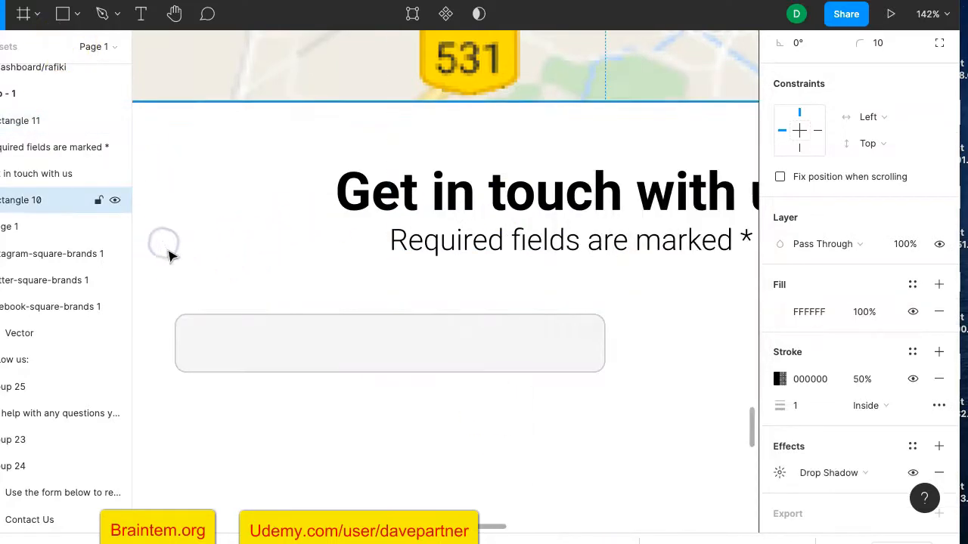
left_click(216, 337)
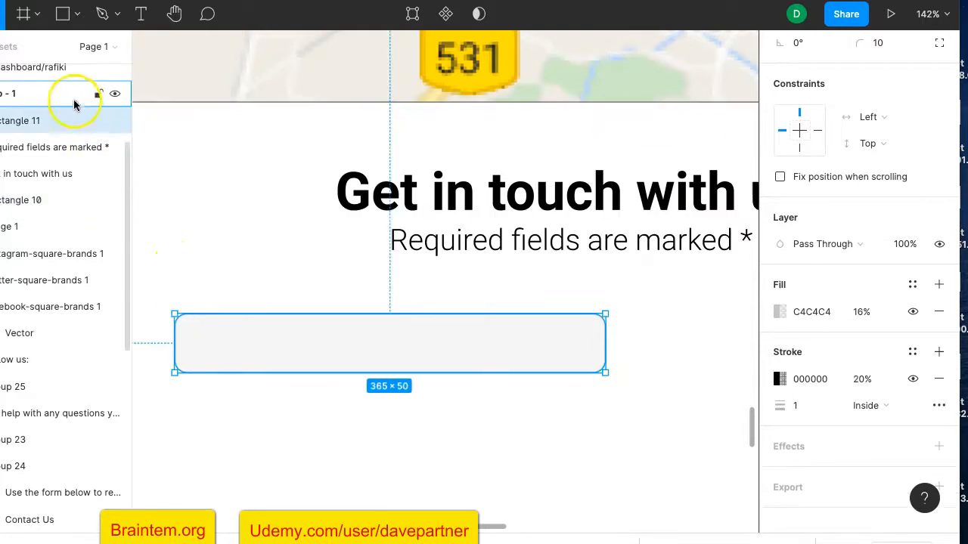
left_click(63, 14)
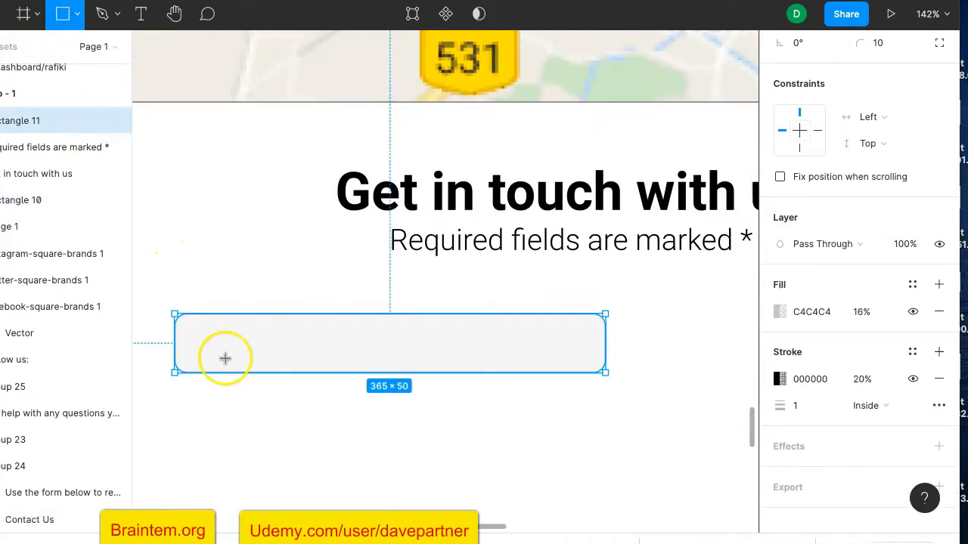
Draw a thin grey rectangle along the field box's bottom edge
scroll(223, 357, "up", 5)
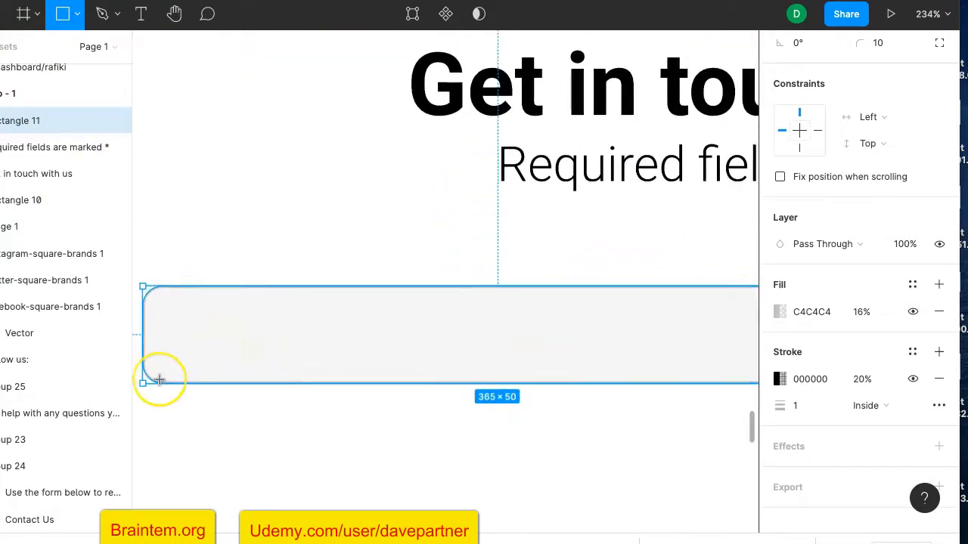
scroll(158, 380, "down", 3)
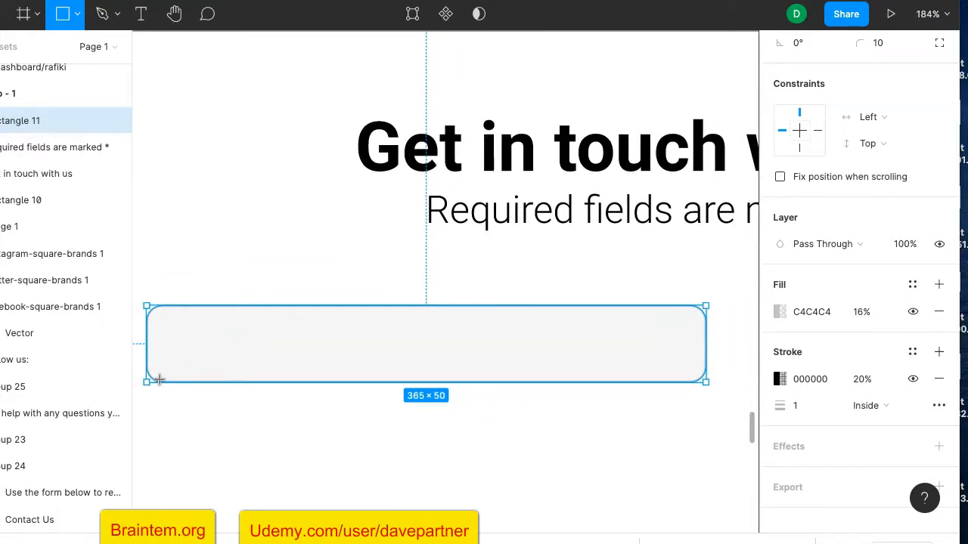
left_click_drag(157, 381, 692, 381)
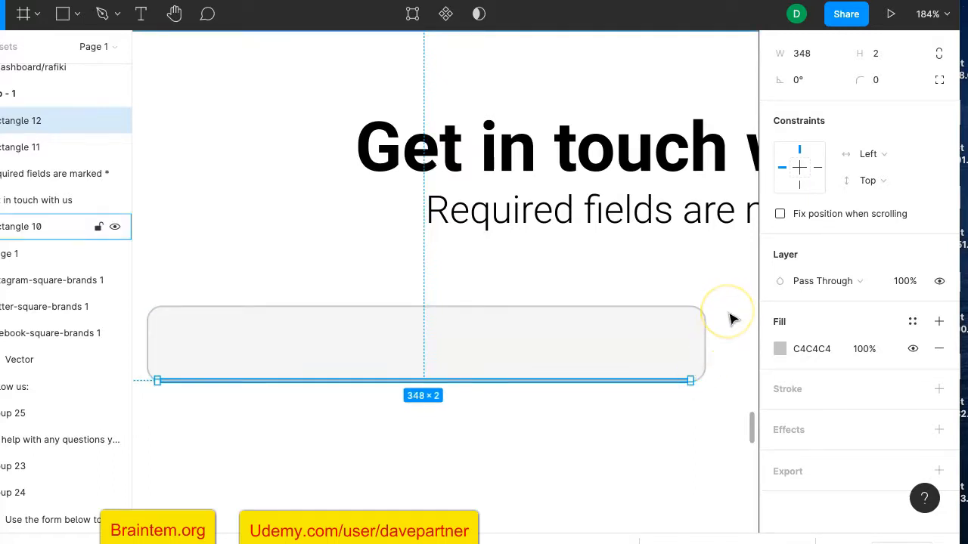
left_click(730, 318)
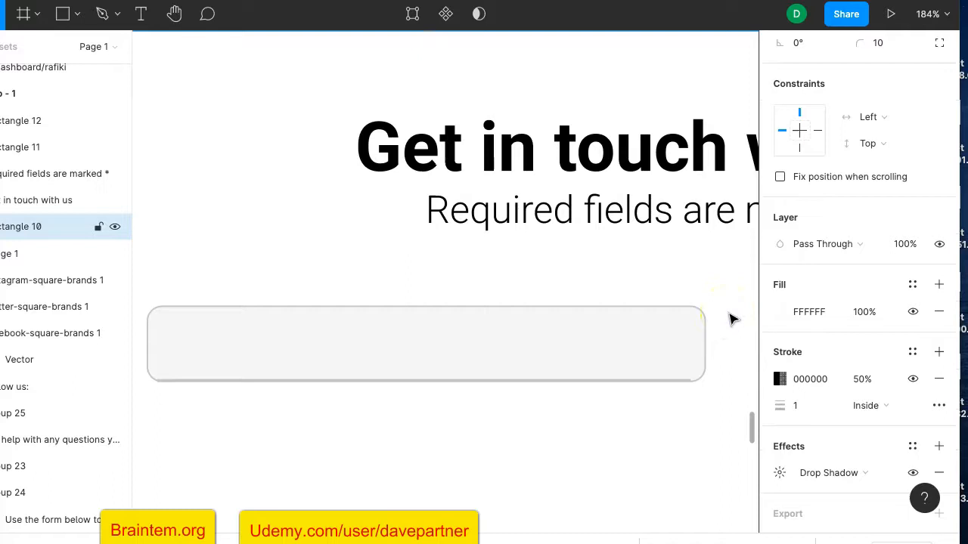
Resize the bottom line to a 348×3 underline bar
scroll(726, 335, "down", 5)
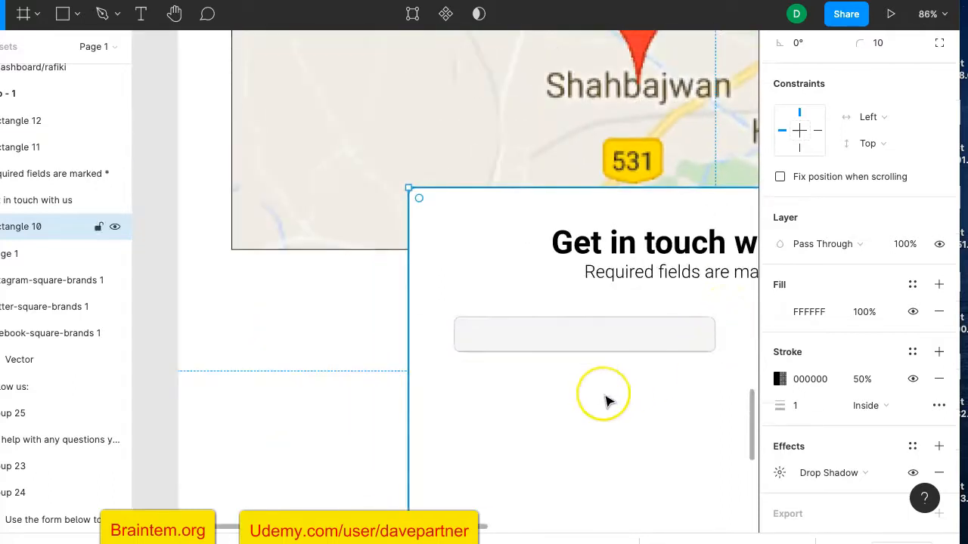
scroll(609, 400, "right", 3)
scroll(609, 401, "up", 1)
scroll(610, 402, "up", 5)
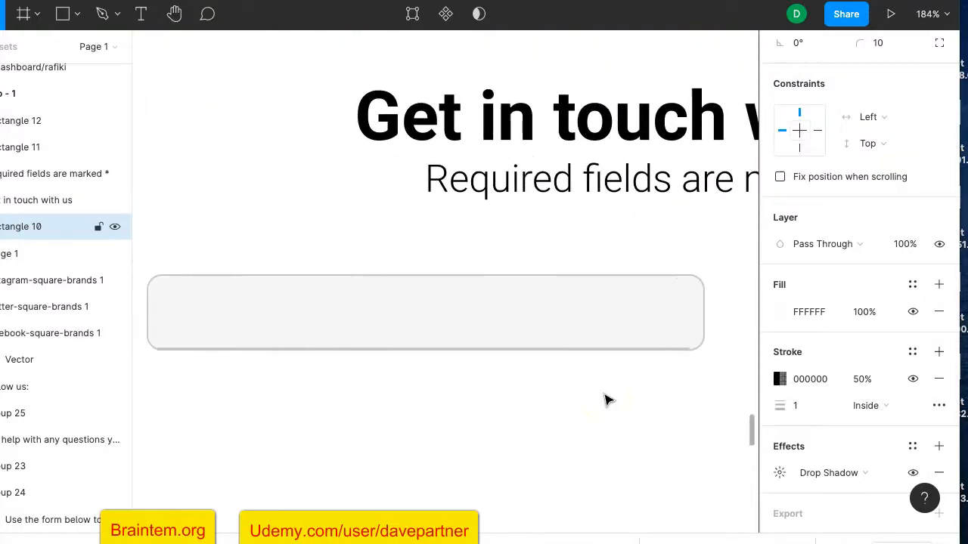
scroll(608, 400, "up", 3)
left_click(572, 325)
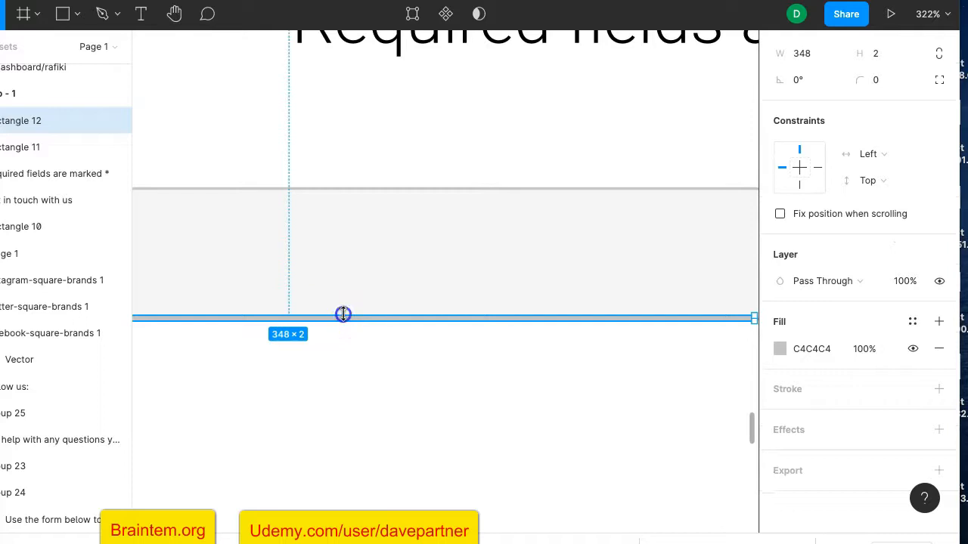
left_click_drag(343, 312, 343, 312)
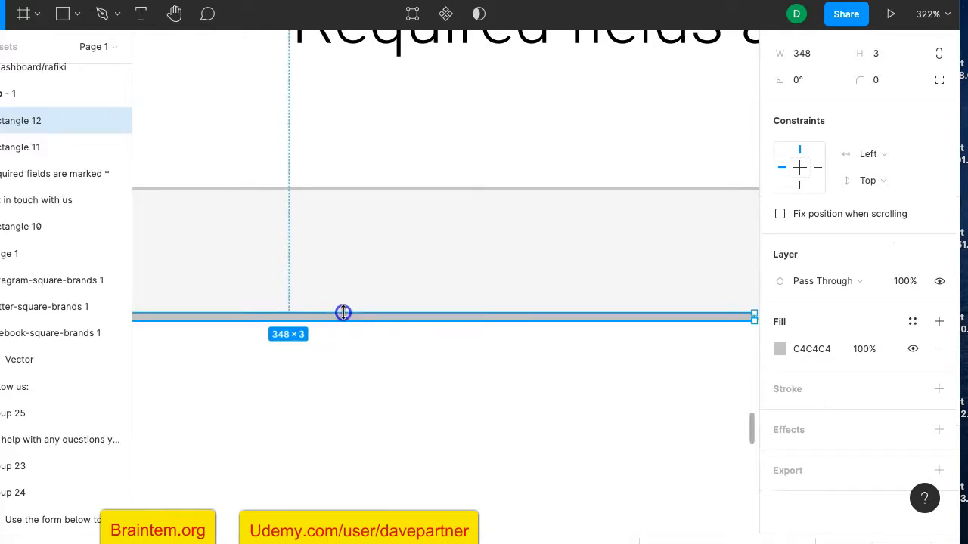
scroll(343, 312, "down", 5)
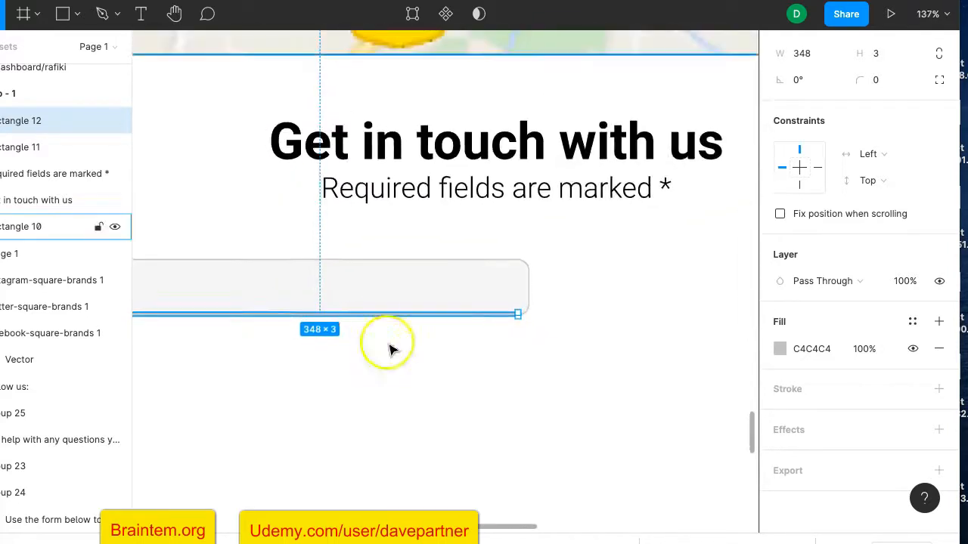
left_click(387, 344)
scroll(387, 344, "down", 3)
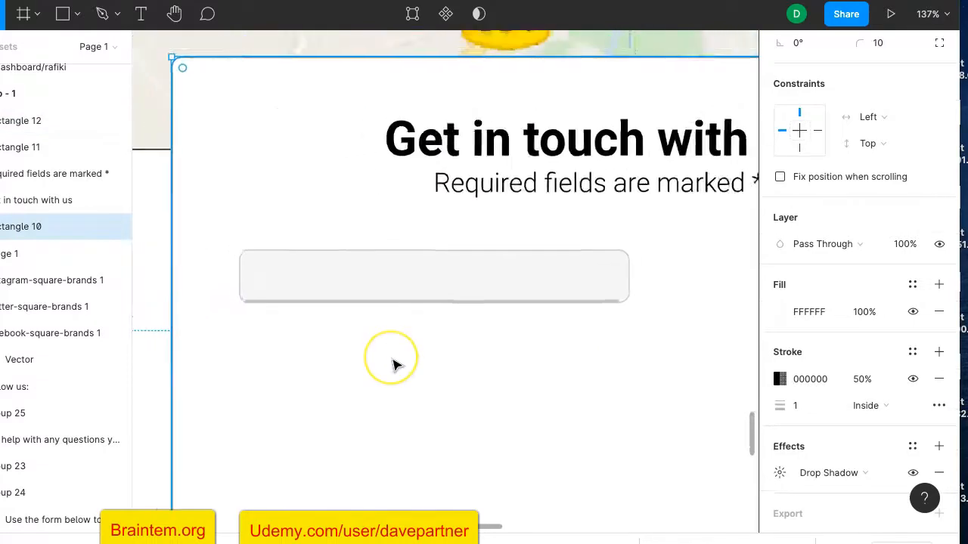
scroll(392, 366, "up", 5)
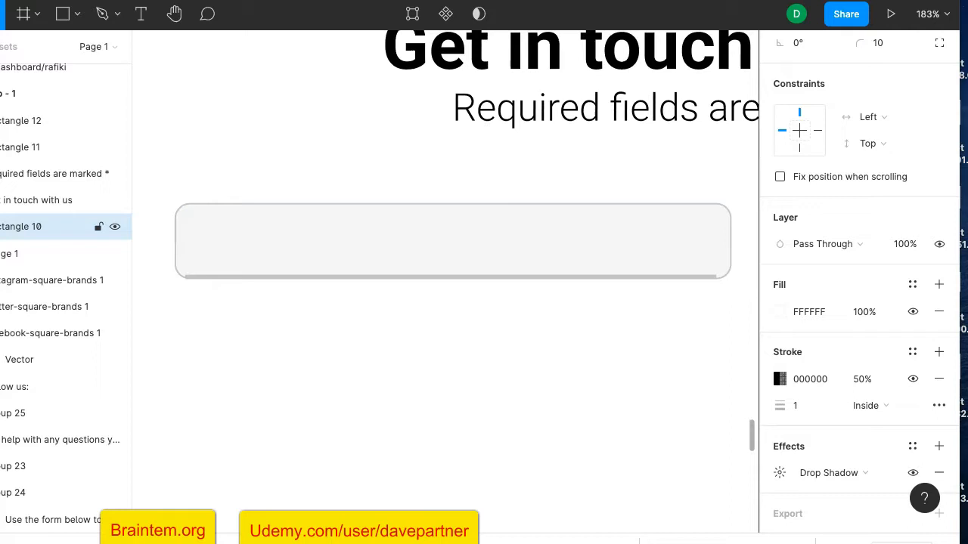
Type 'Full name' in a text box inside the input field
left_click(141, 14)
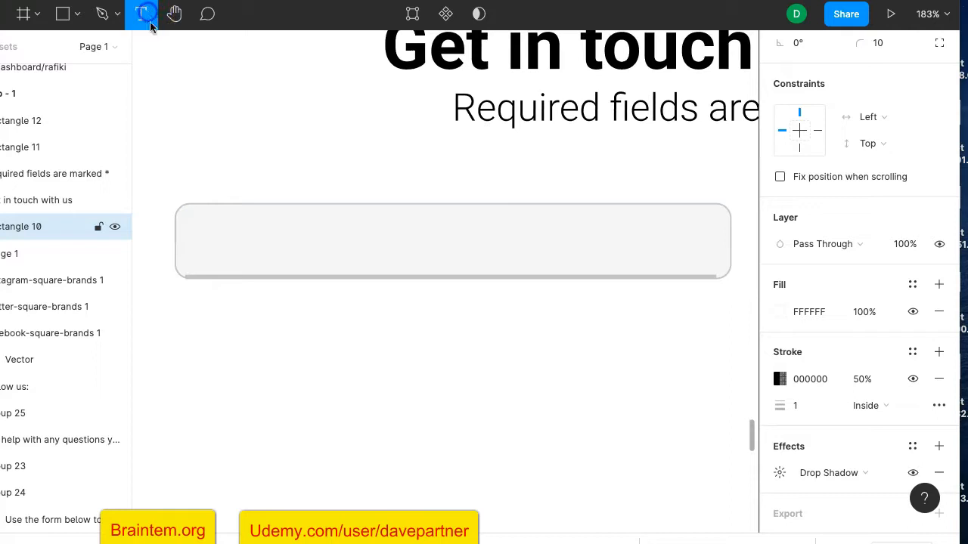
left_click(193, 220)
left_click_drag(273, 235, 408, 261)
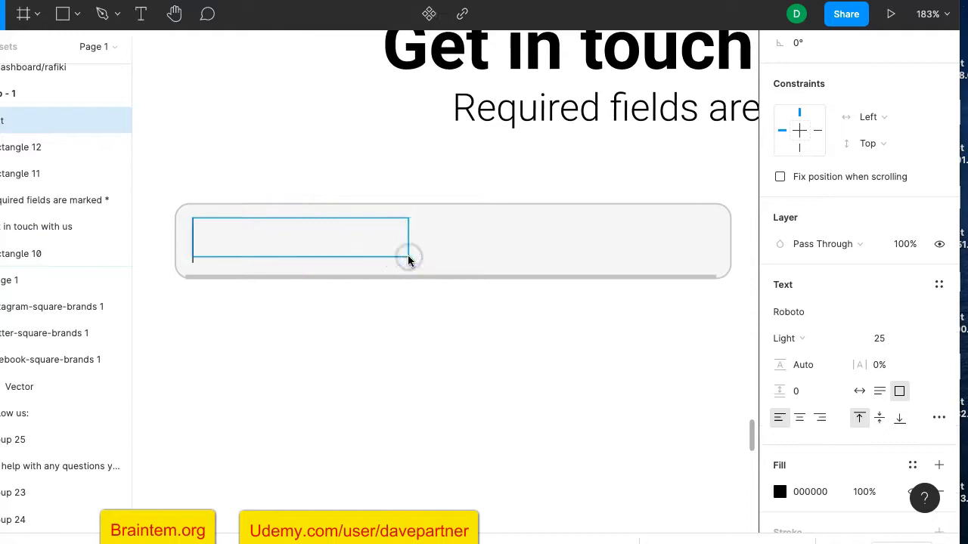
type("Full name")
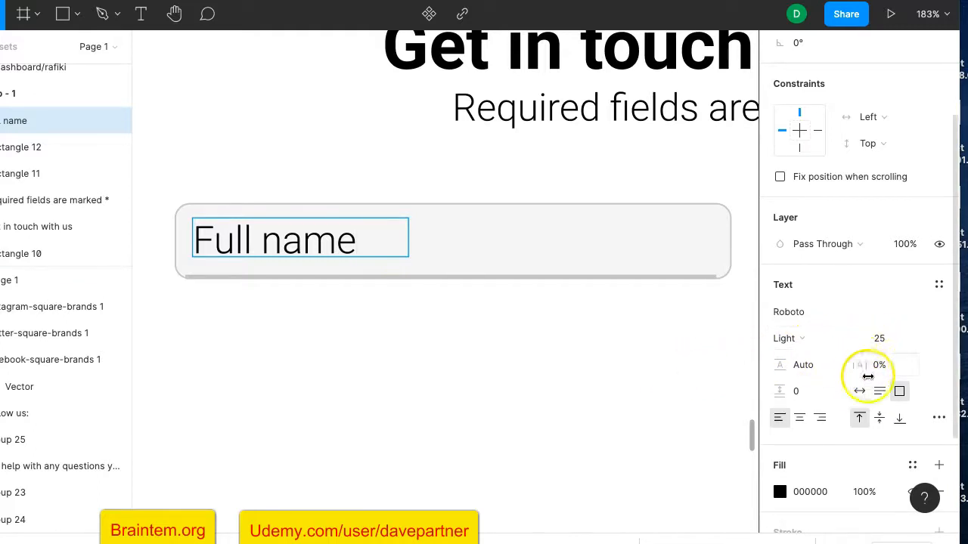
scroll(862, 401, "down", 1)
scroll(862, 401, "down", 3)
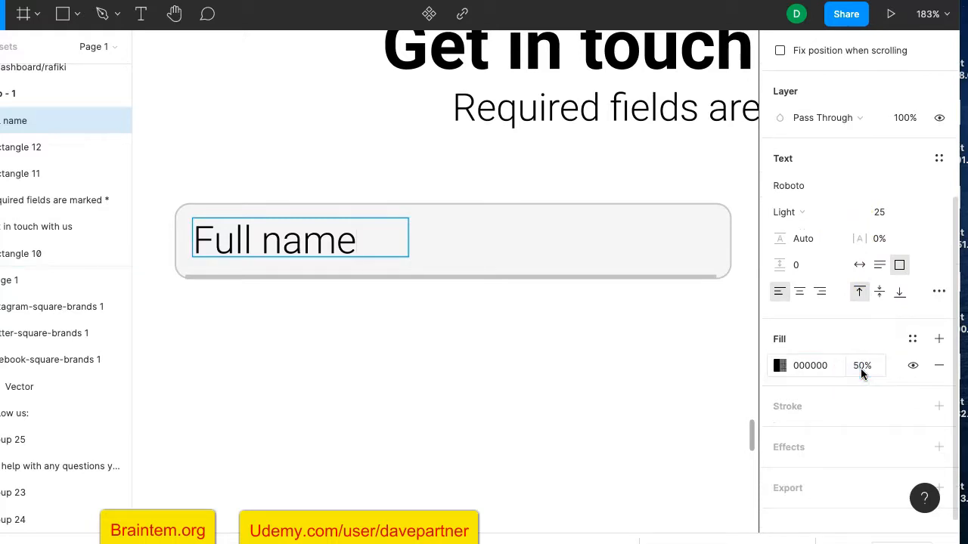
Set the Full name text's fill opacity to 50%
key("ctrl+a")
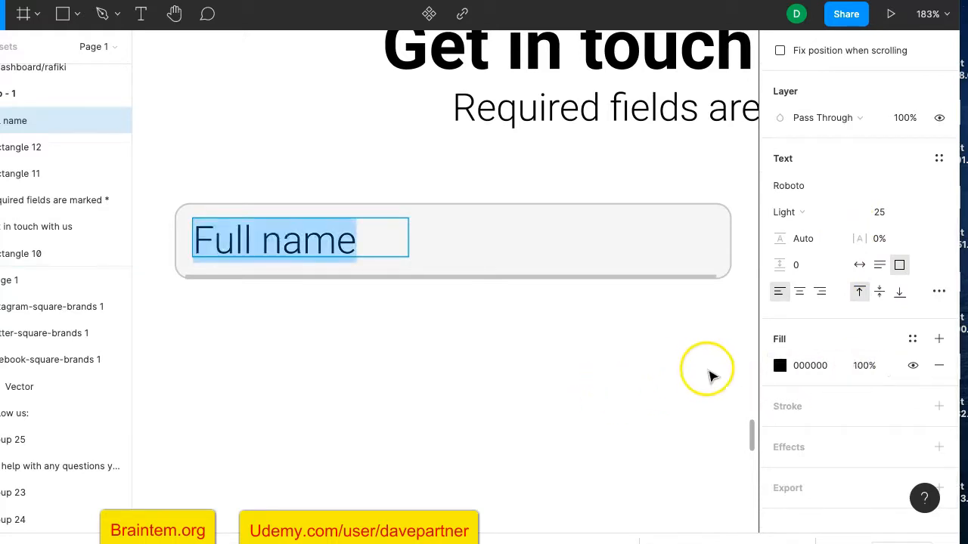
left_click(868, 367)
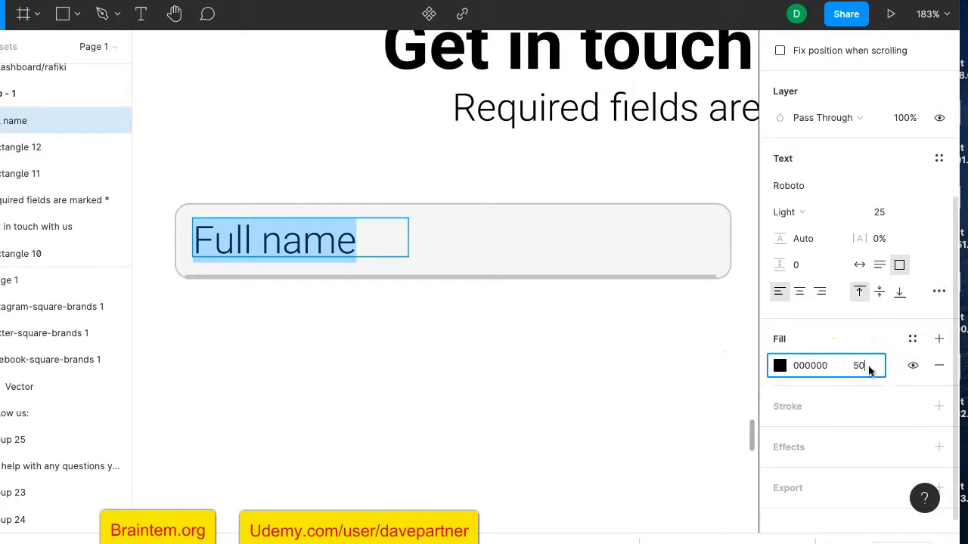
key("Return")
key("Escape")
scroll(582, 399, "down", 5)
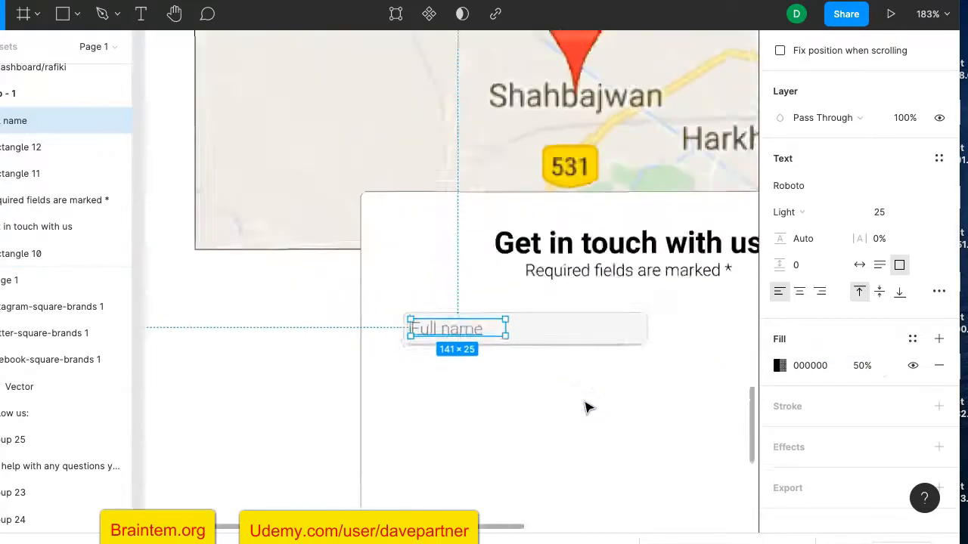
scroll(586, 406, "down", 5)
Select the Full name text, field box and underline on the card
left_click(584, 402)
scroll(612, 404, "right", 5)
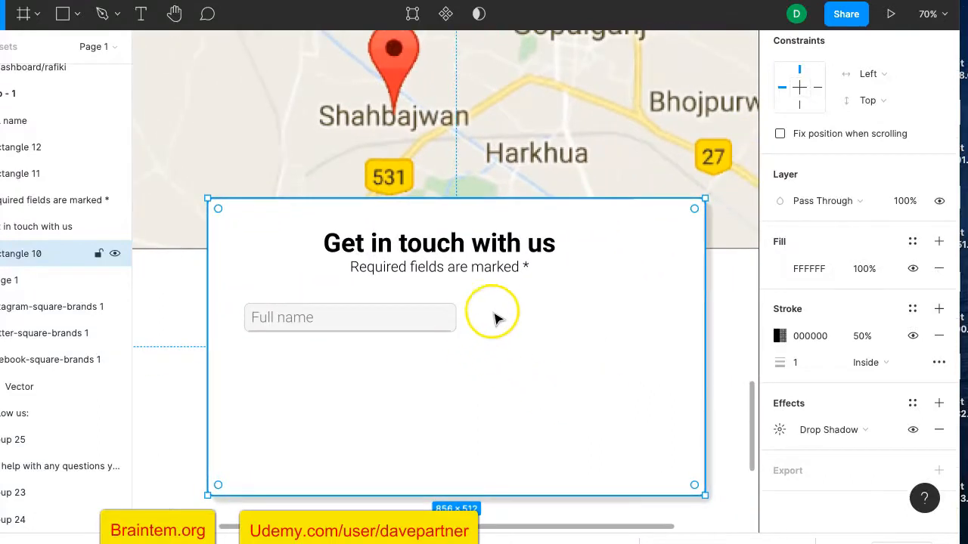
left_click(428, 356)
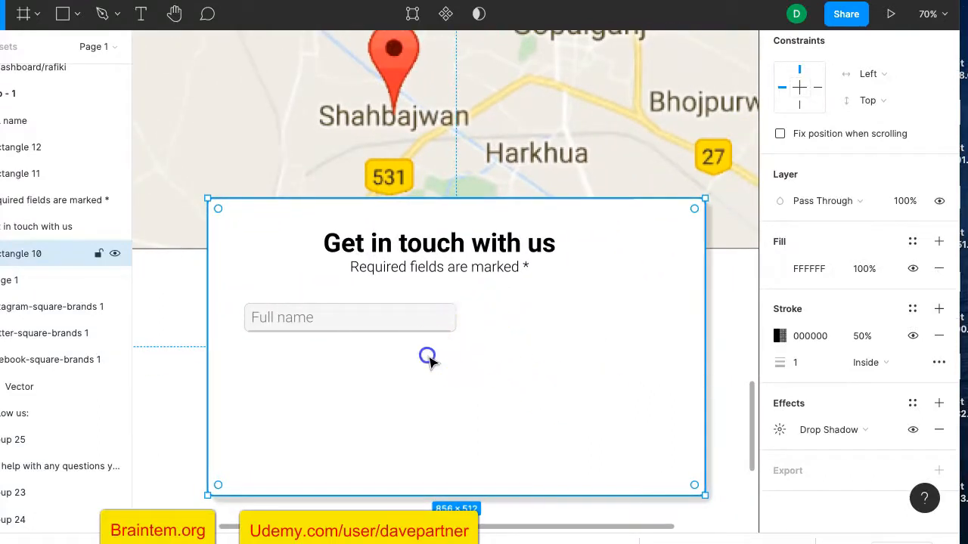
left_click(303, 316)
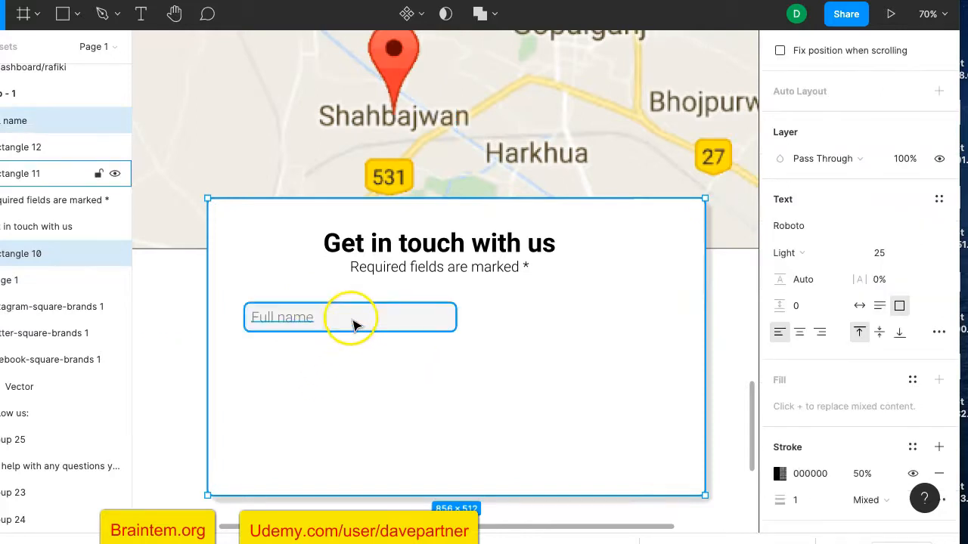
left_click(352, 321, "shift")
left_click(346, 330, "shift")
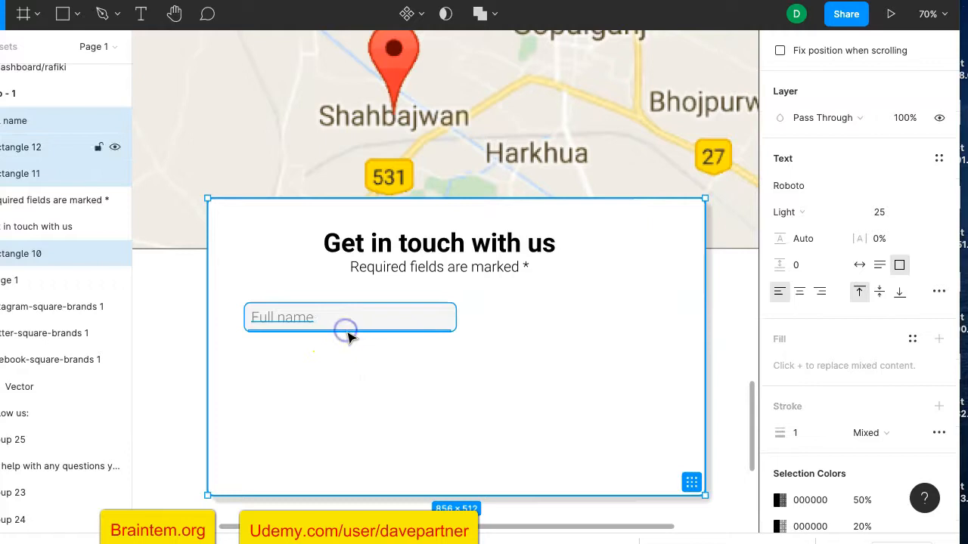
left_click(731, 372)
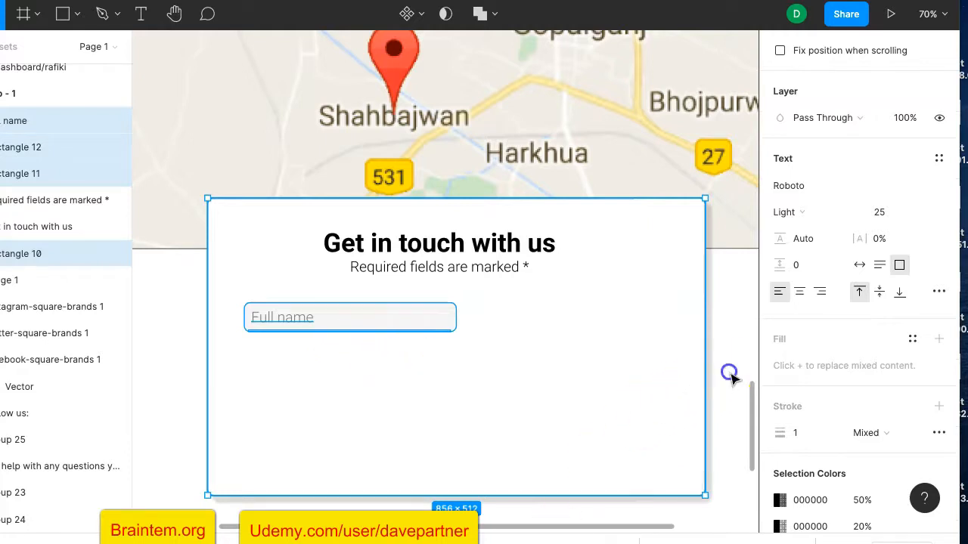
left_click(452, 308)
left_click(302, 318, "shift")
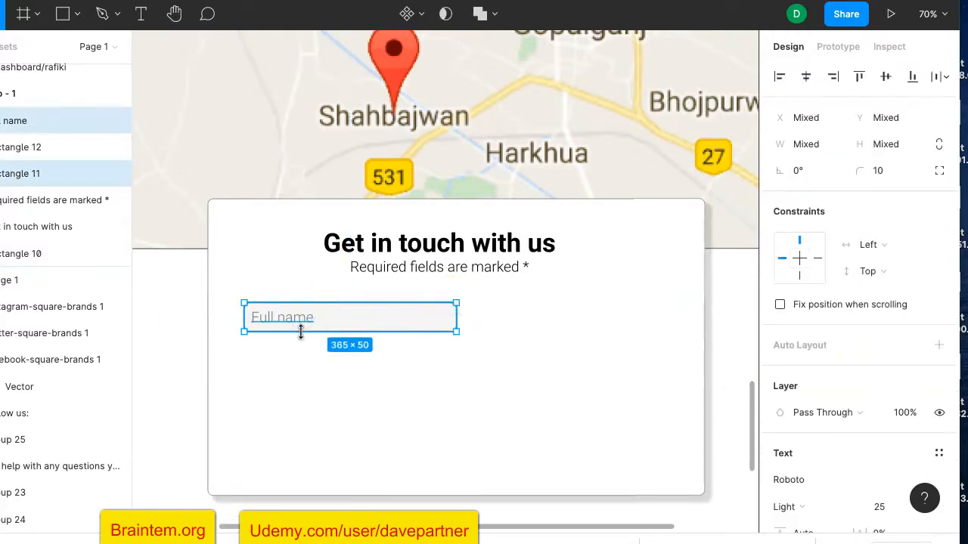
Group the white card with the underline, Full name text and field box
left_click(408, 357)
scroll(405, 346, "up", 5)
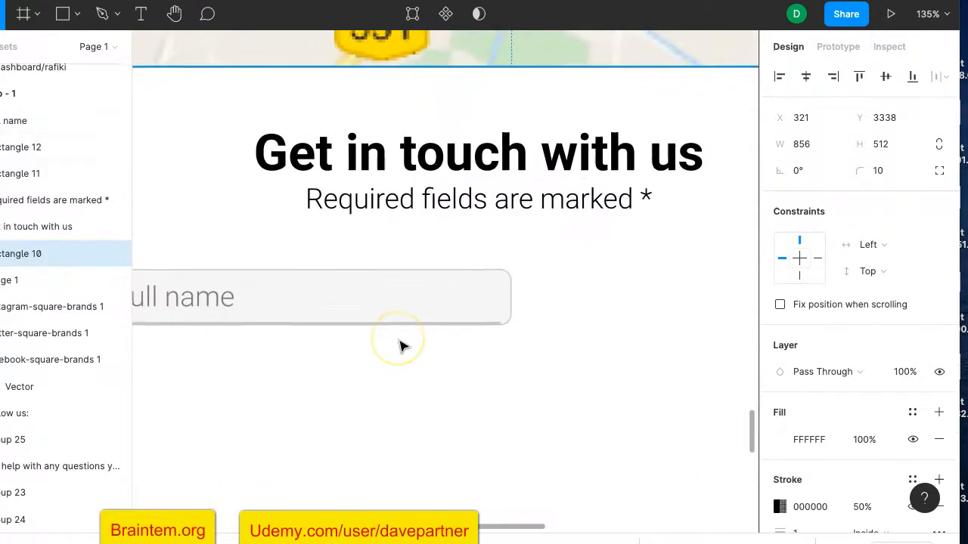
left_click(402, 329, "shift")
left_click(266, 298, "shift")
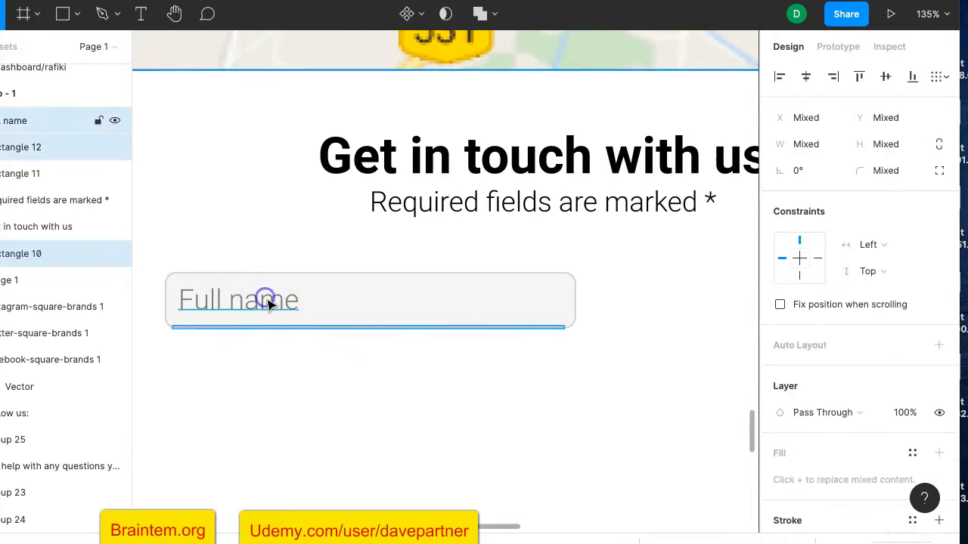
left_click(301, 274, "shift")
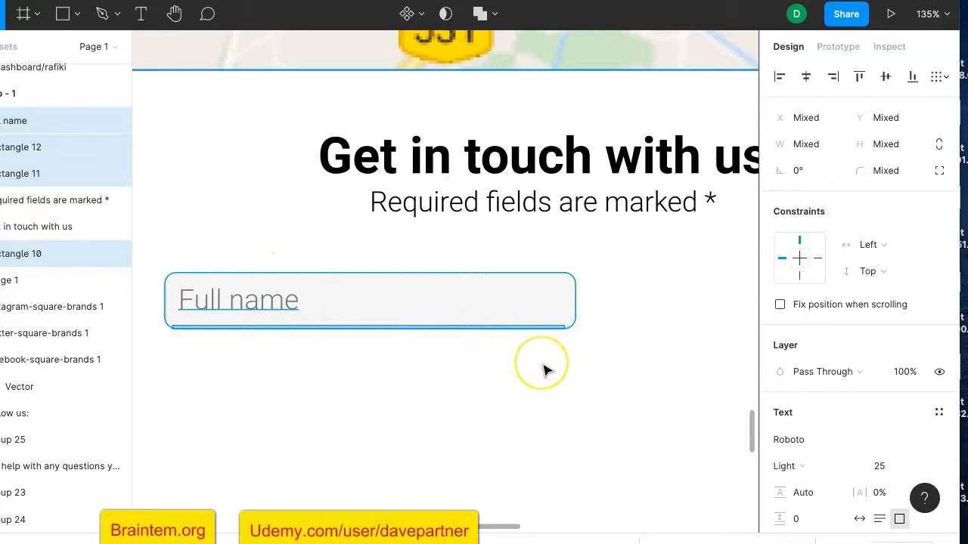
key("ctrl+g")
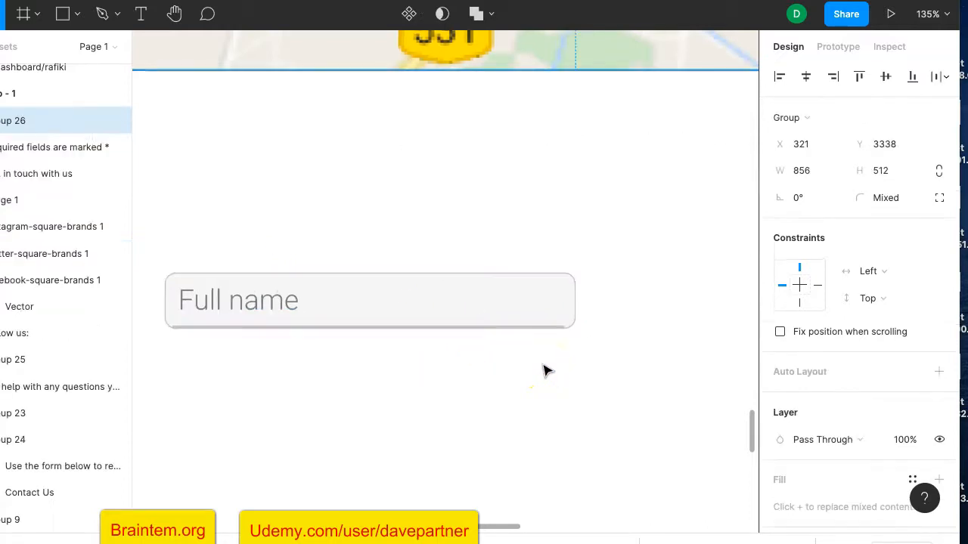
Duplicate the Full name field box and place the copy beside it at X 769
scroll(553, 375, "down", 5)
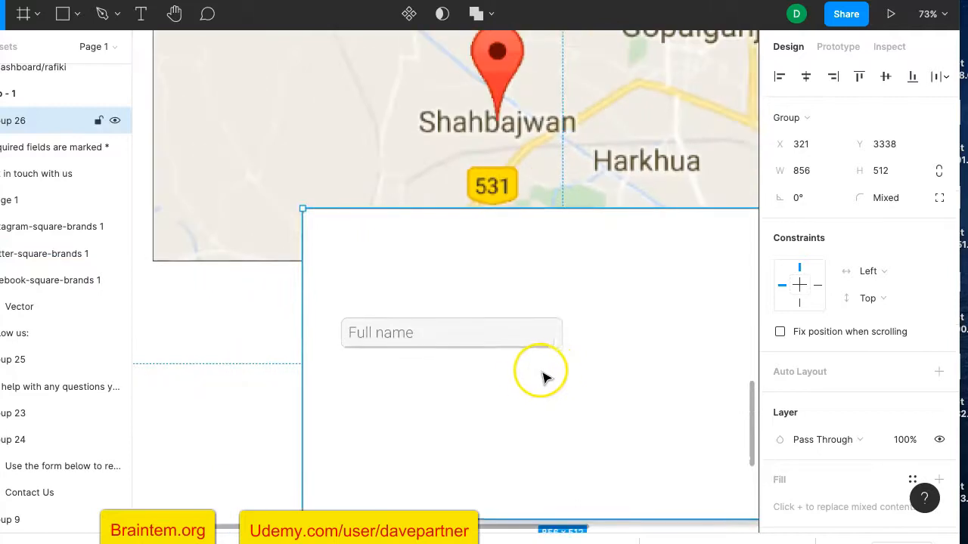
scroll(533, 378, "right", 1)
left_click(478, 313)
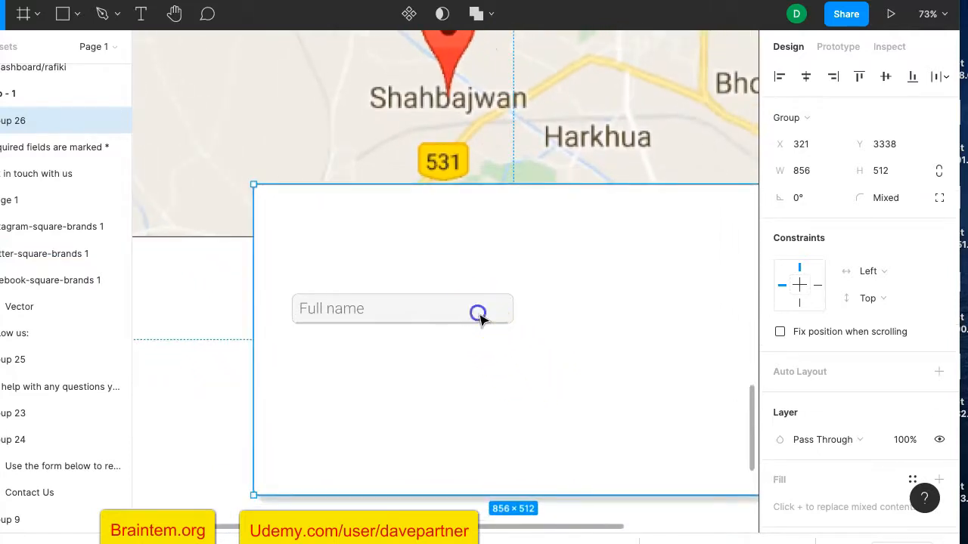
left_click(432, 311)
double_click(399, 326)
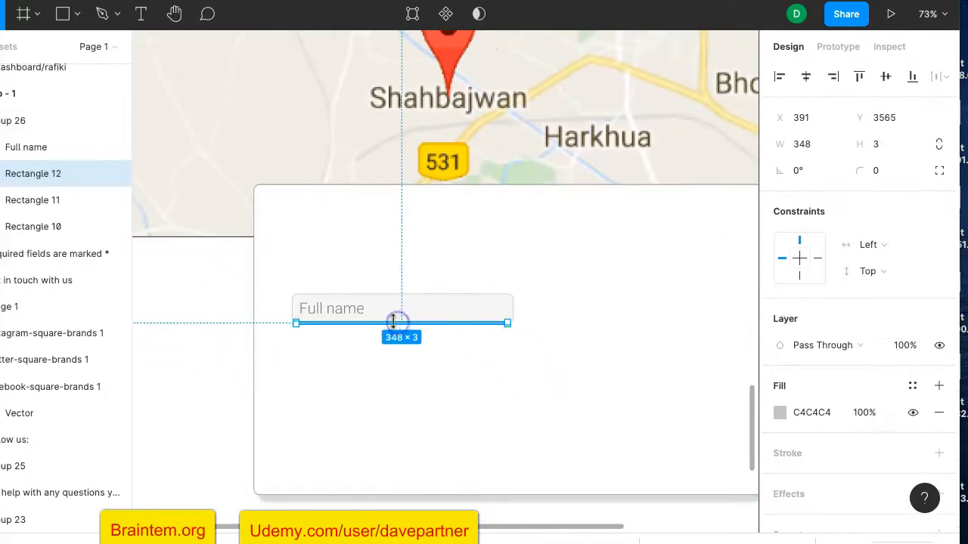
left_click(389, 307)
left_click(492, 443)
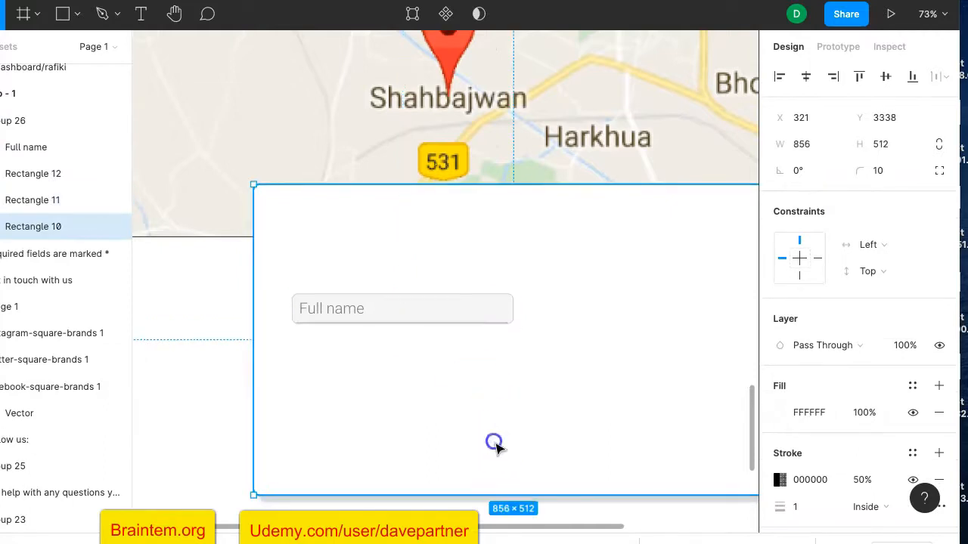
left_click(454, 307)
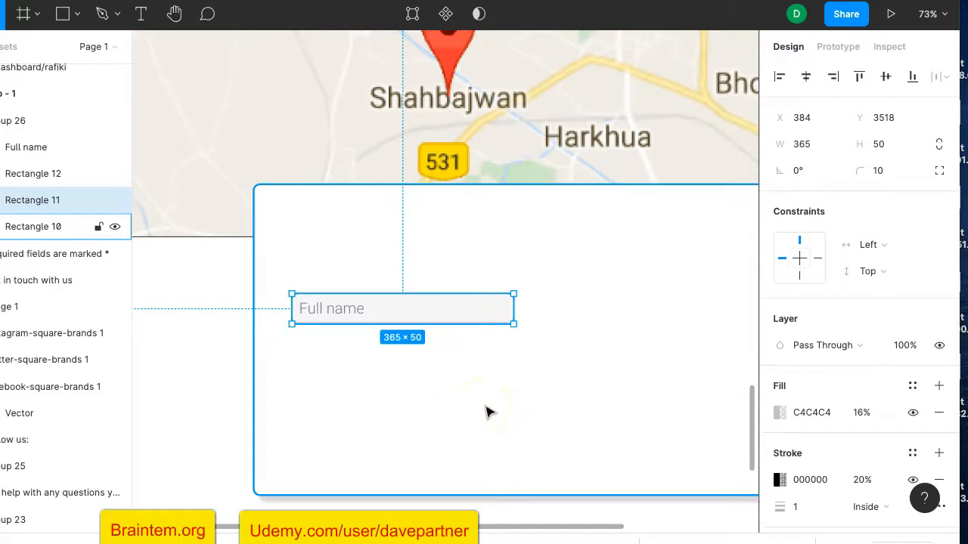
key("ctrl+d")
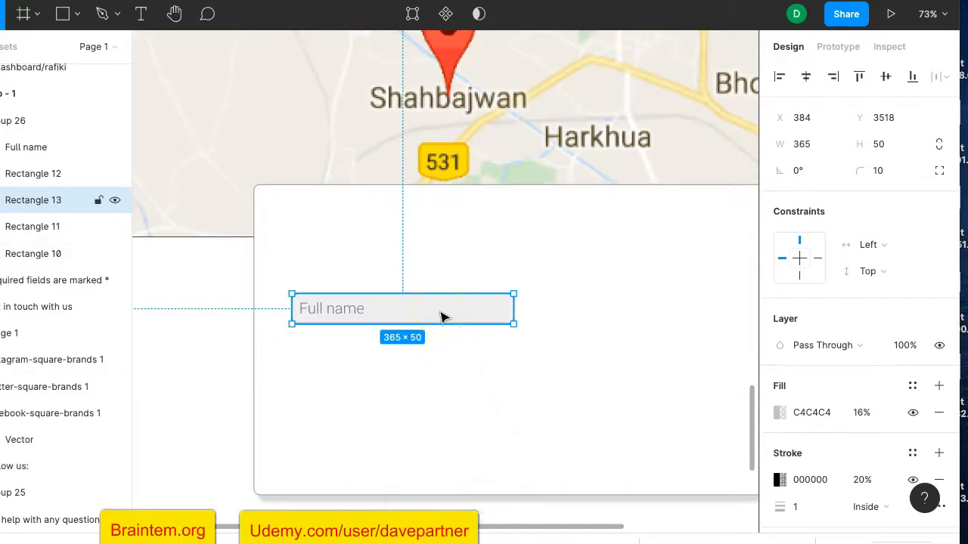
left_click_drag(441, 315, 671, 319)
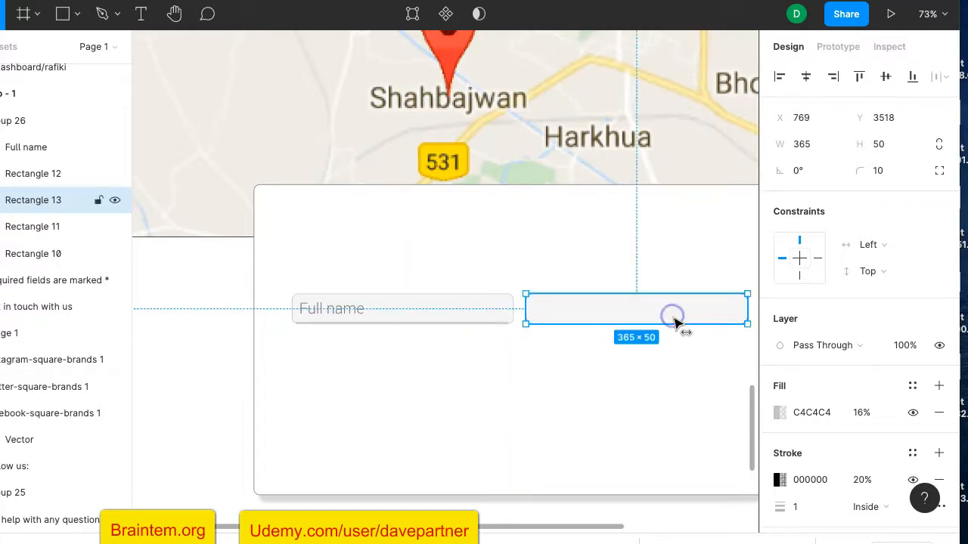
scroll(611, 362, "right", 3)
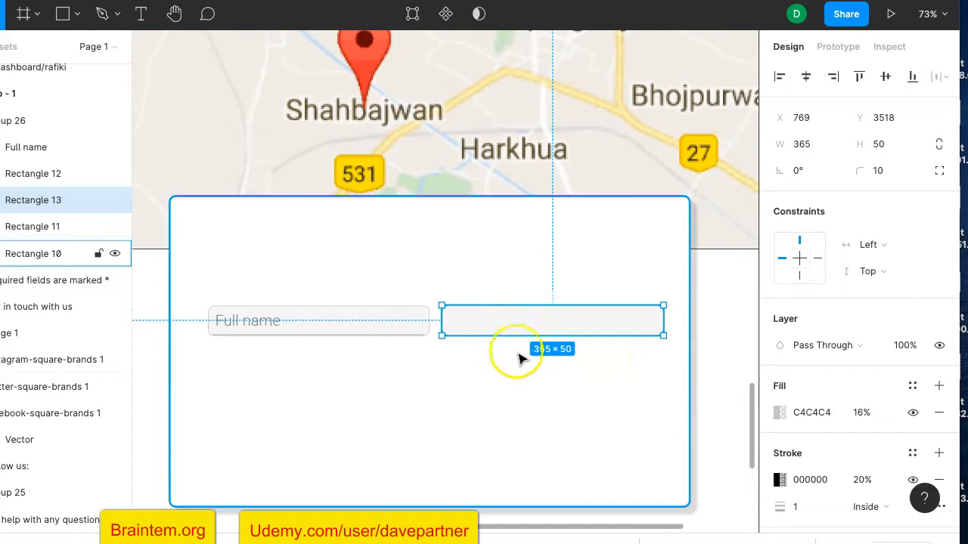
Copy the Full name placeholder and underline into the right-hand field box
left_click(257, 334)
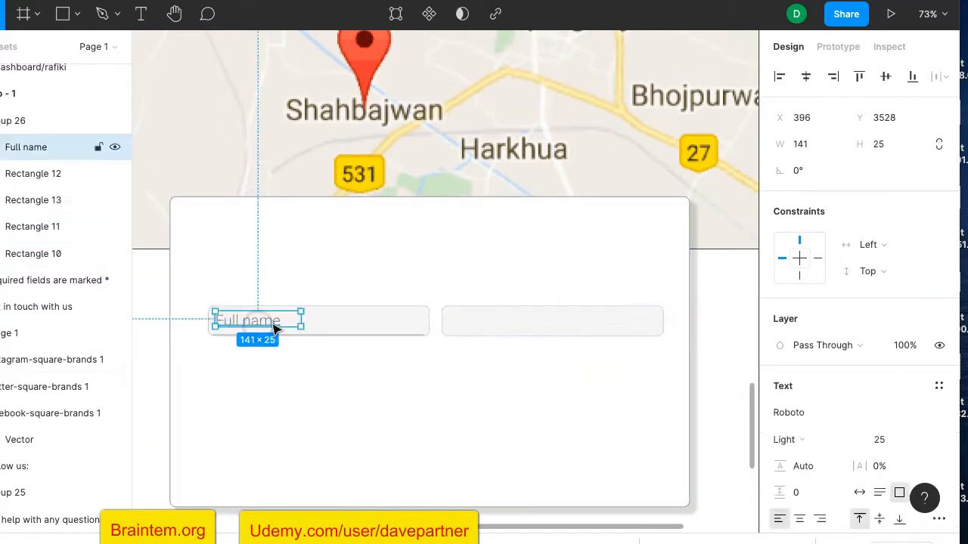
key("ctrl+d")
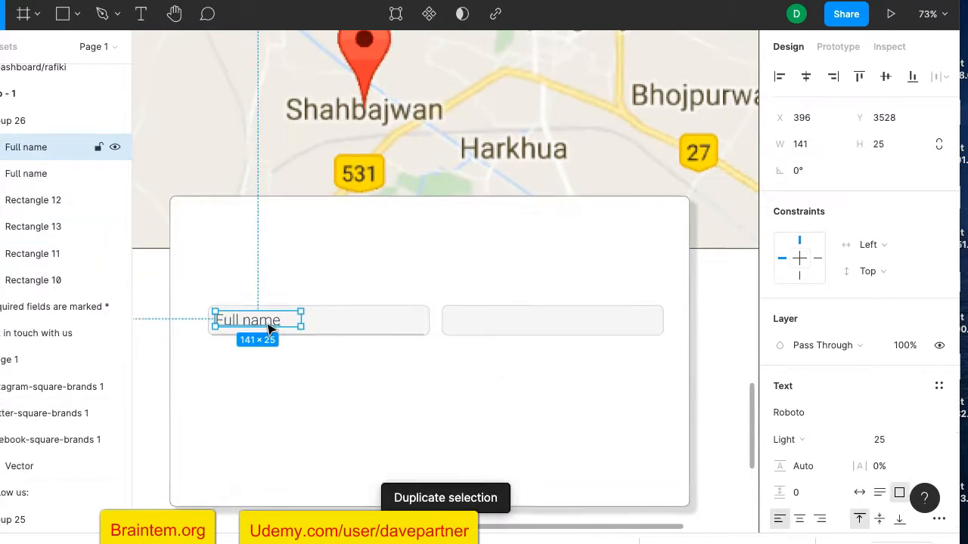
left_click_drag(274, 322, 511, 323)
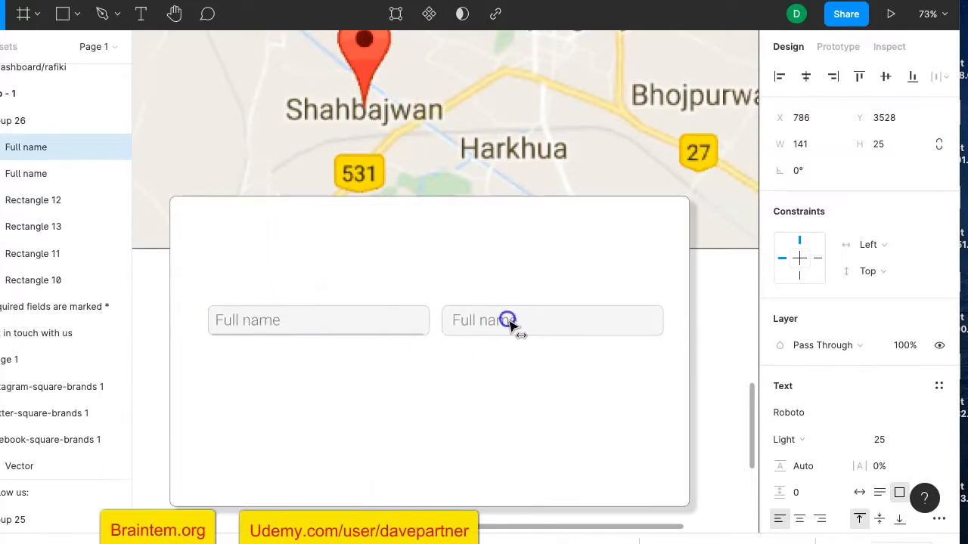
left_click(415, 338)
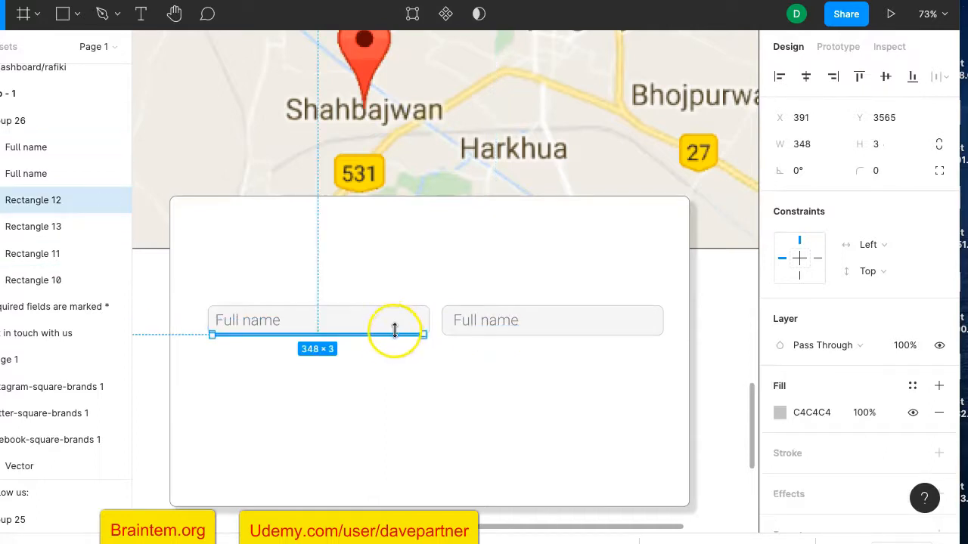
key("ctrl+d")
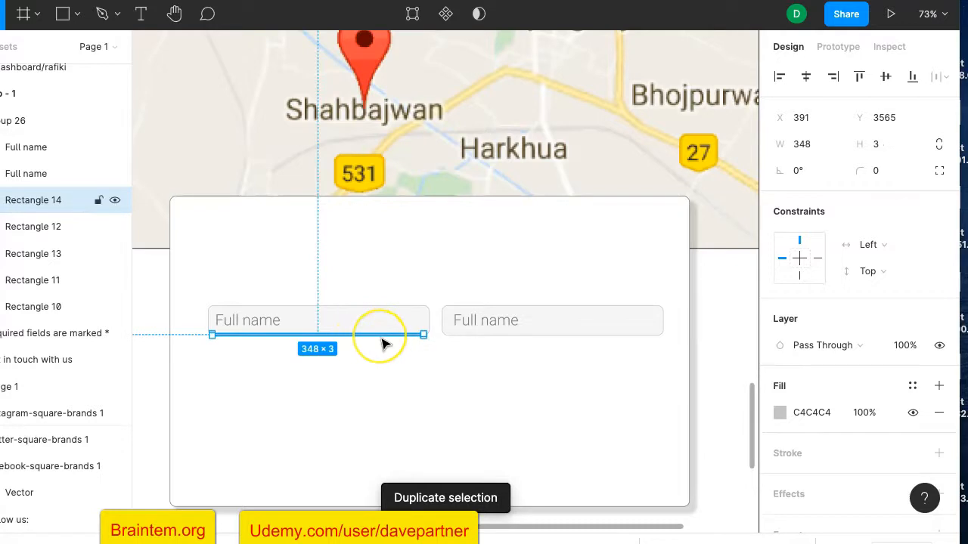
key("shift+Right")
key("shift+Right")
key("shift+Right")
key("shift+Right")
key("shift+Right")
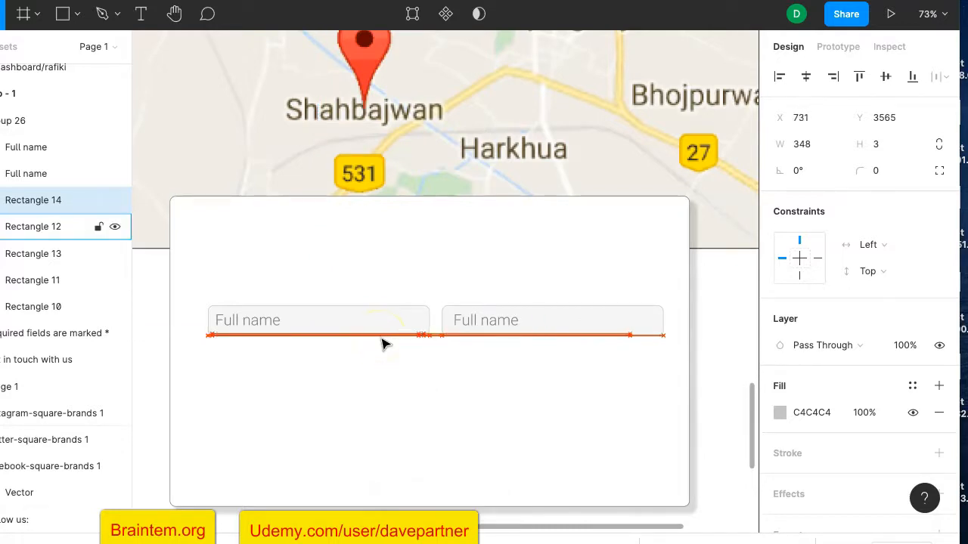
key("shift+Left")
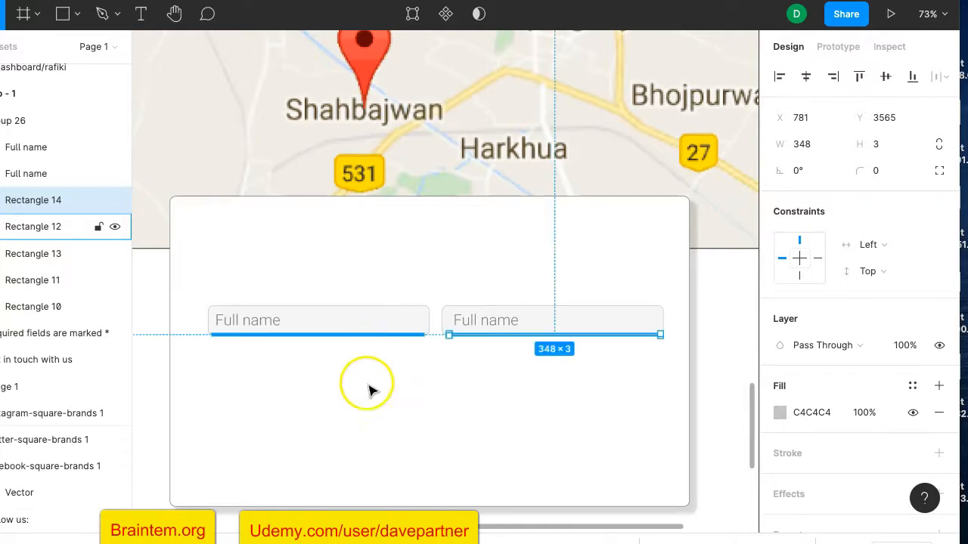
Change the right-hand placeholder text to 'Email'
left_click(632, 264)
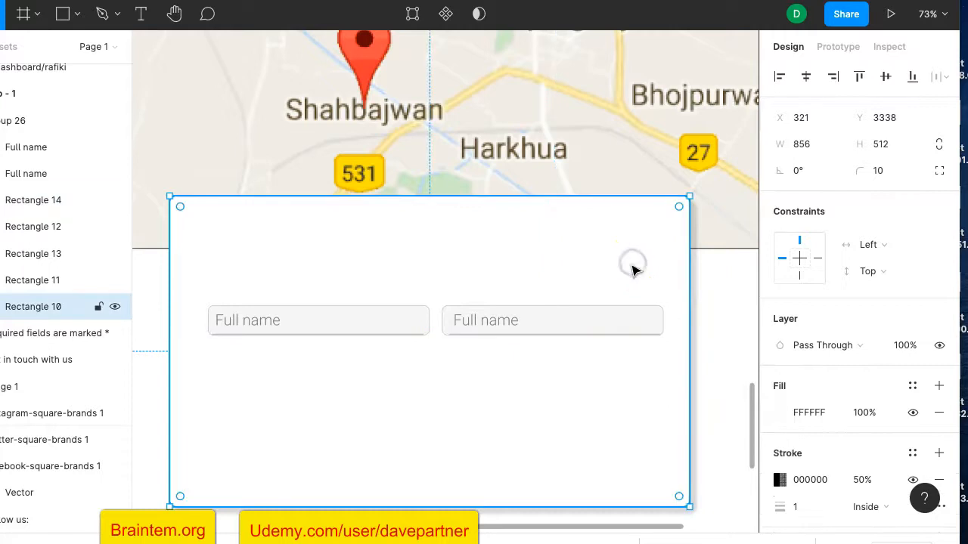
left_click(485, 321)
double_click(493, 321)
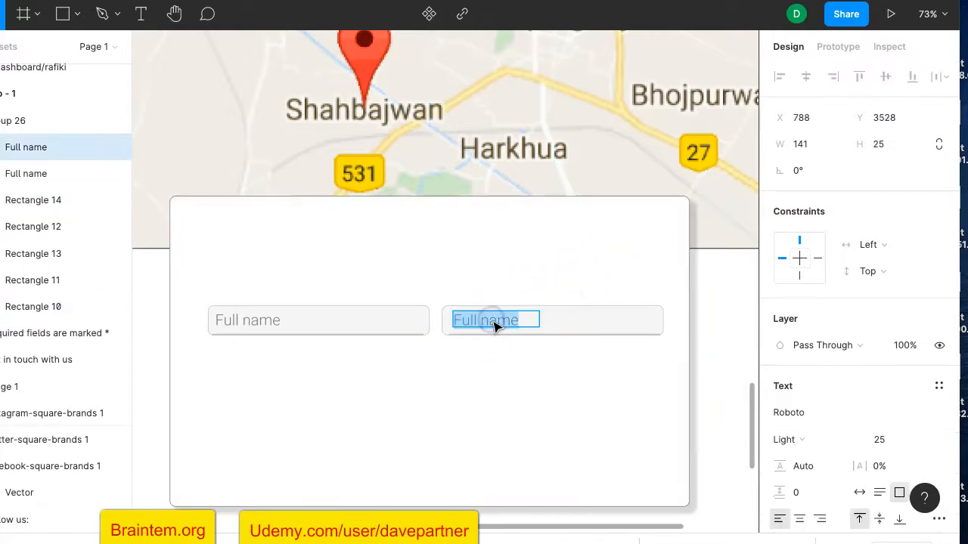
type("Email")
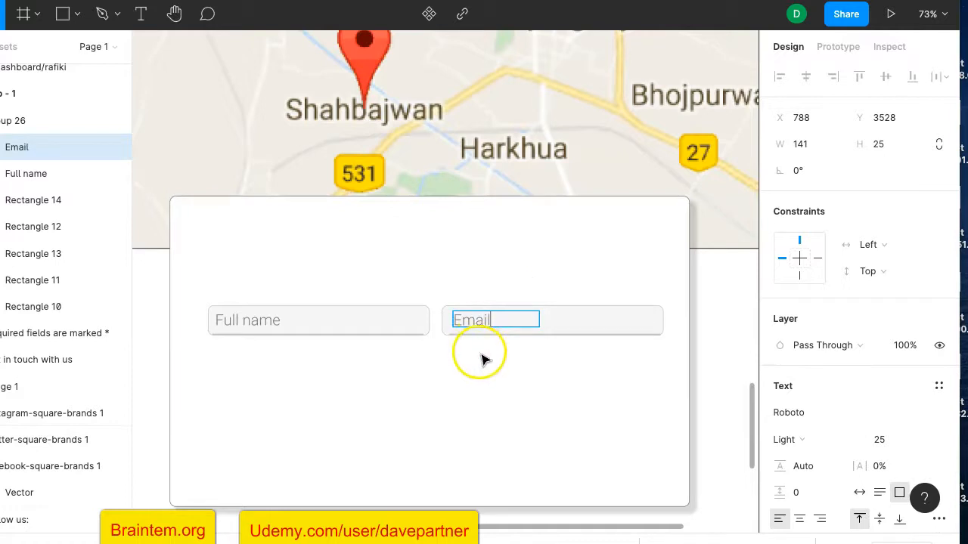
key("Escape")
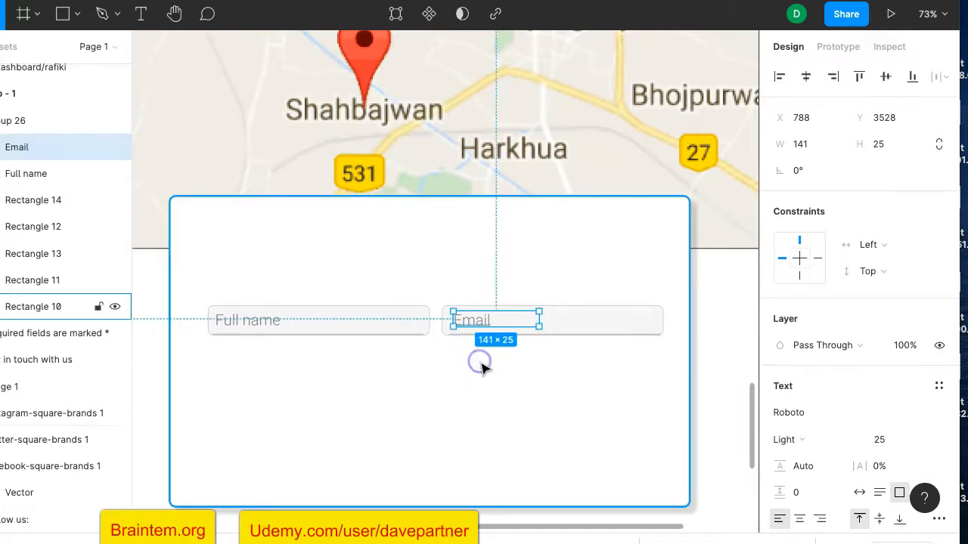
Group the Email box, underline and text as Group 27
left_click(642, 250)
left_click(573, 316)
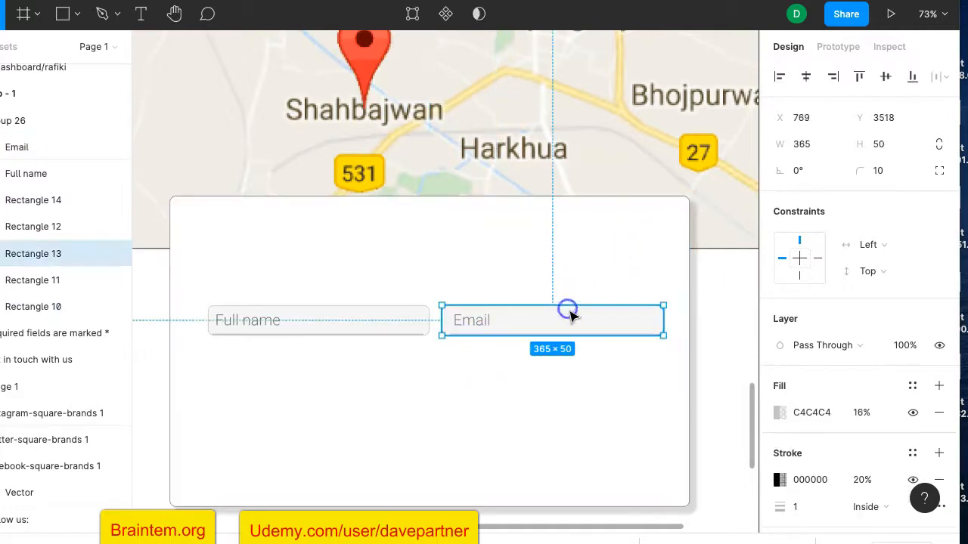
left_click(475, 322, "shift")
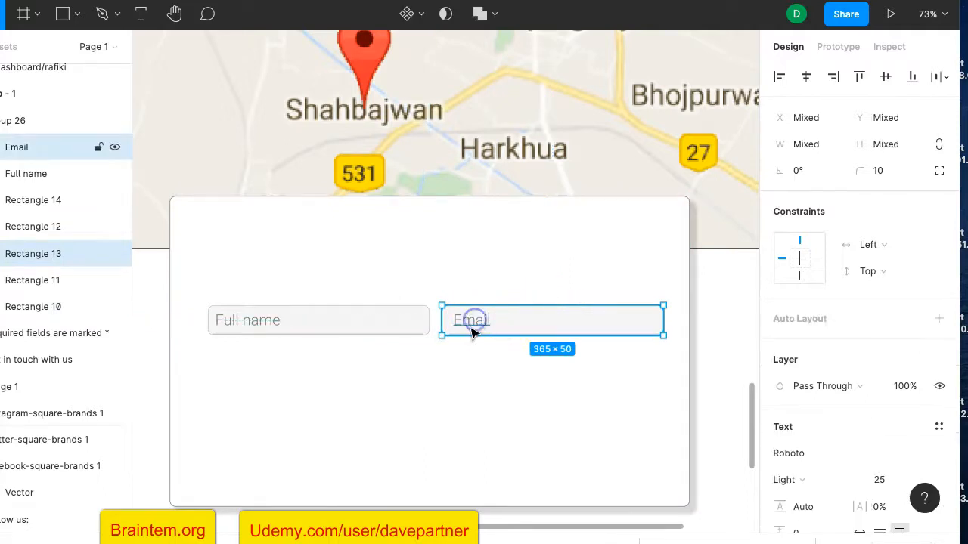
left_click(536, 364)
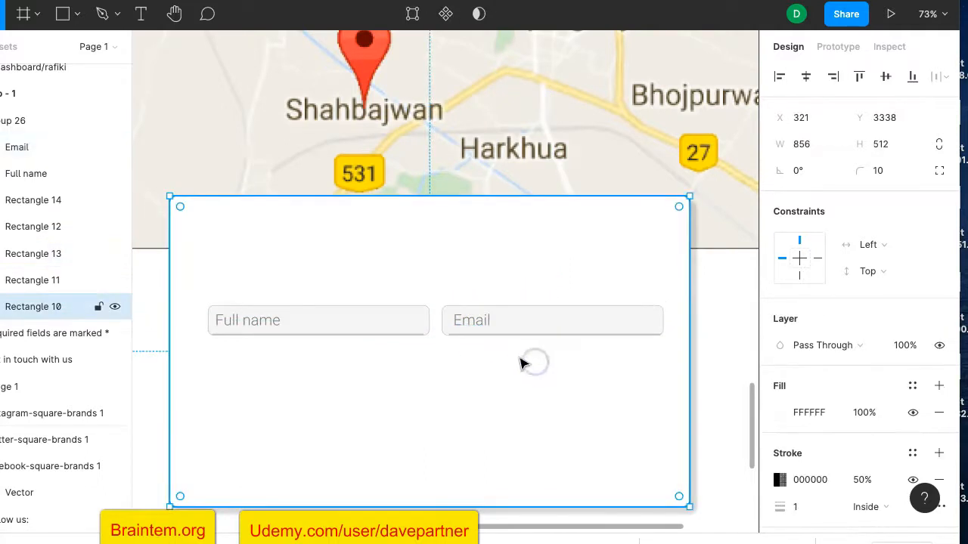
scroll(520, 365, "up", 5)
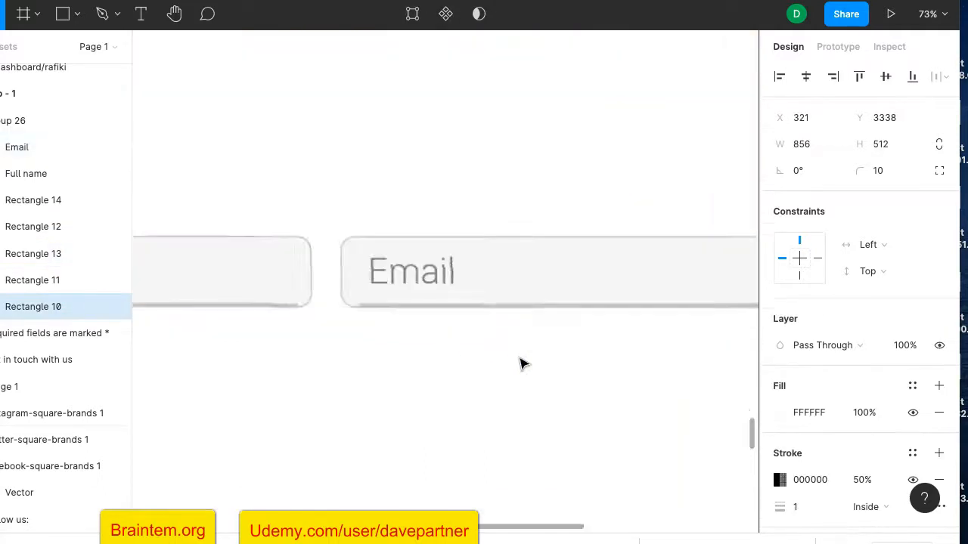
left_click(356, 292)
left_click(288, 262, "shift")
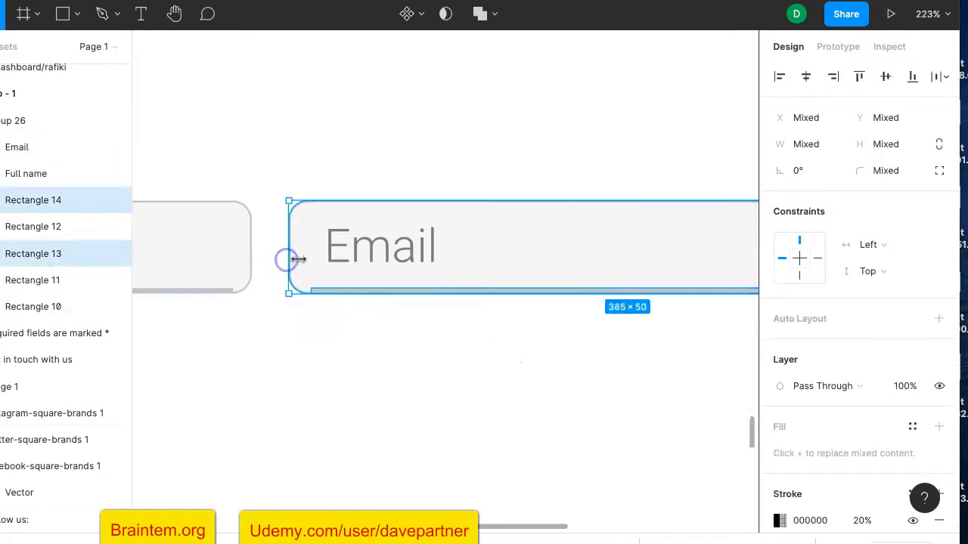
left_click(367, 246, "shift")
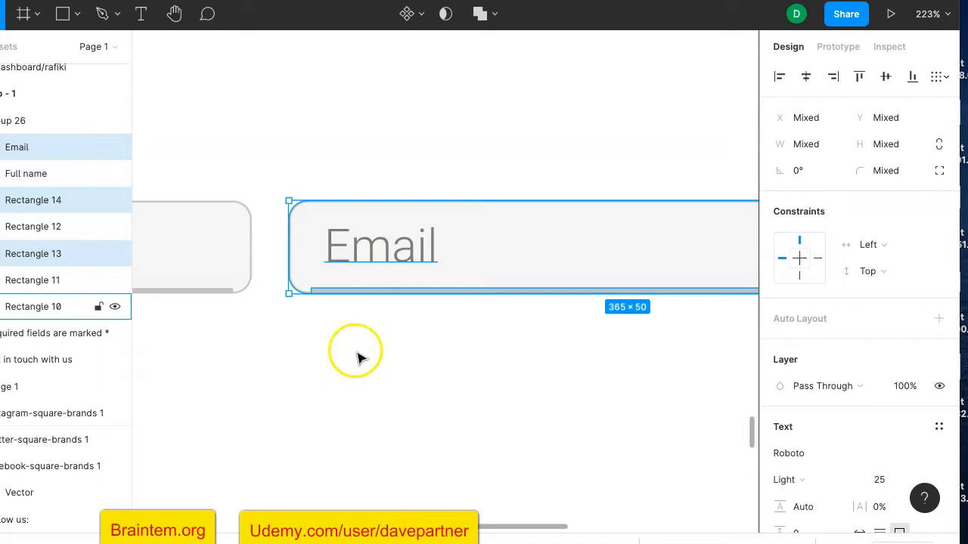
key("super+g")
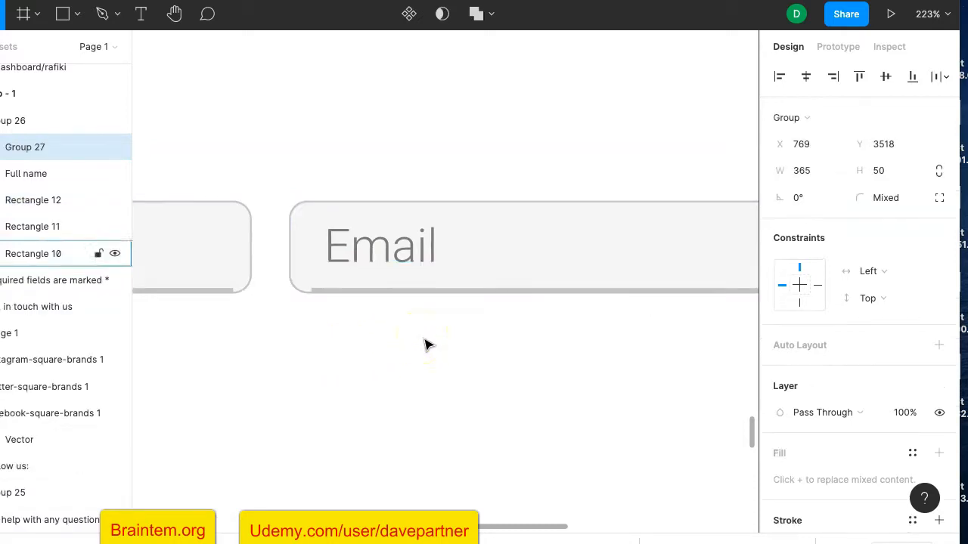
Duplicate the Email field group as Group 28
scroll(418, 372, "down", 3)
scroll(418, 372, "down", 5)
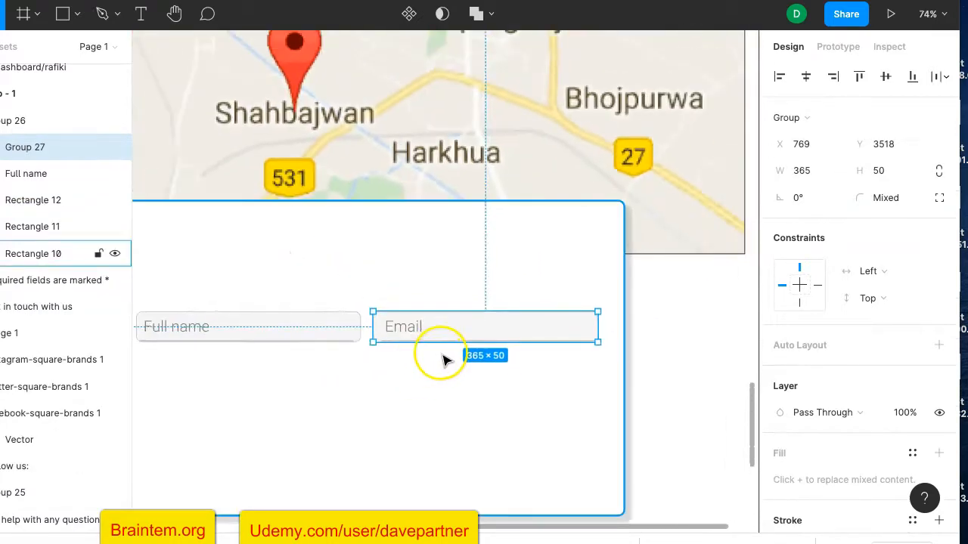
key("super+d")
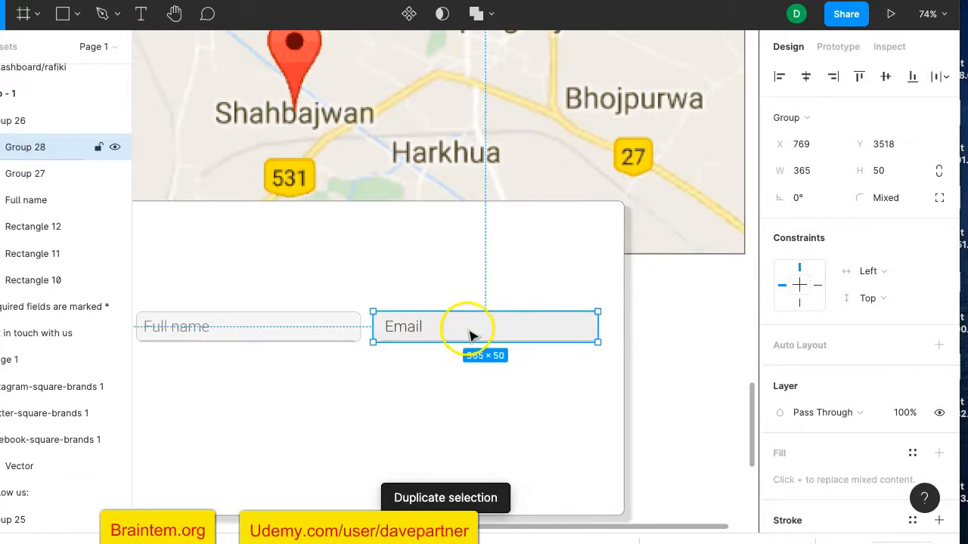
Resize the copied field to 750×182 and place it 12 px below the first row
left_click_drag(469, 336, 234, 400)
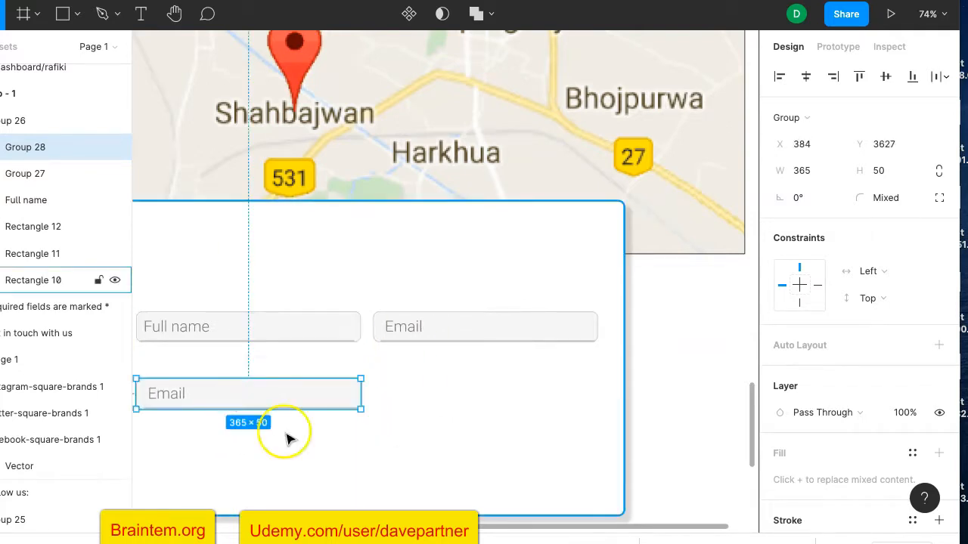
scroll(288, 437, "down", 3)
left_click_drag(263, 304, 263, 386)
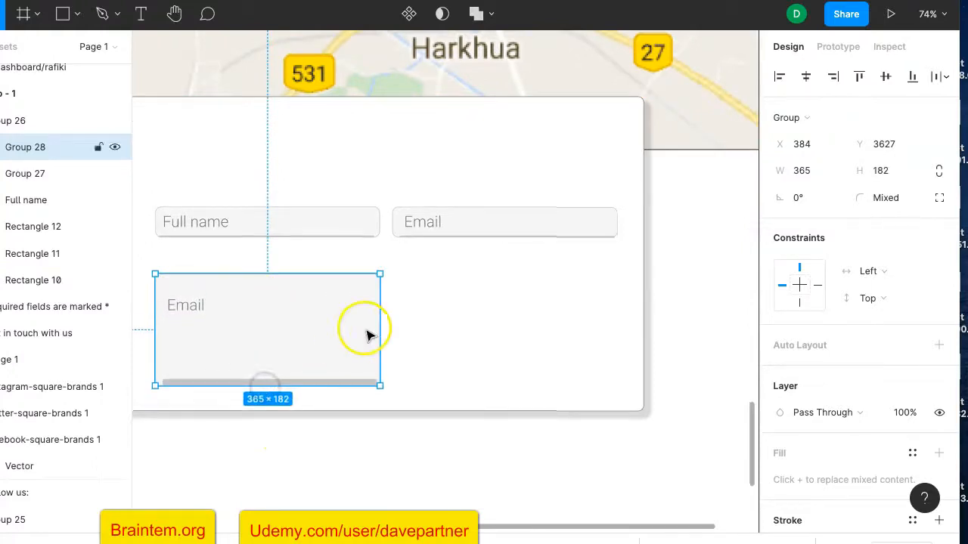
left_click_drag(380, 321, 617, 323)
left_click_drag(447, 320, 444, 290)
Thin the tall field's bottom line (Rectangle 14) to 4 px high
left_click(496, 389)
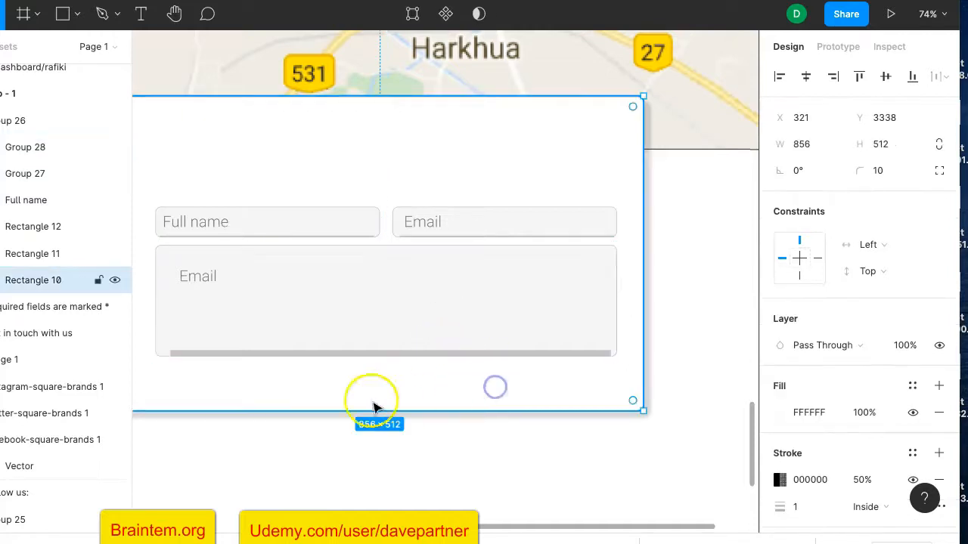
left_click(207, 351)
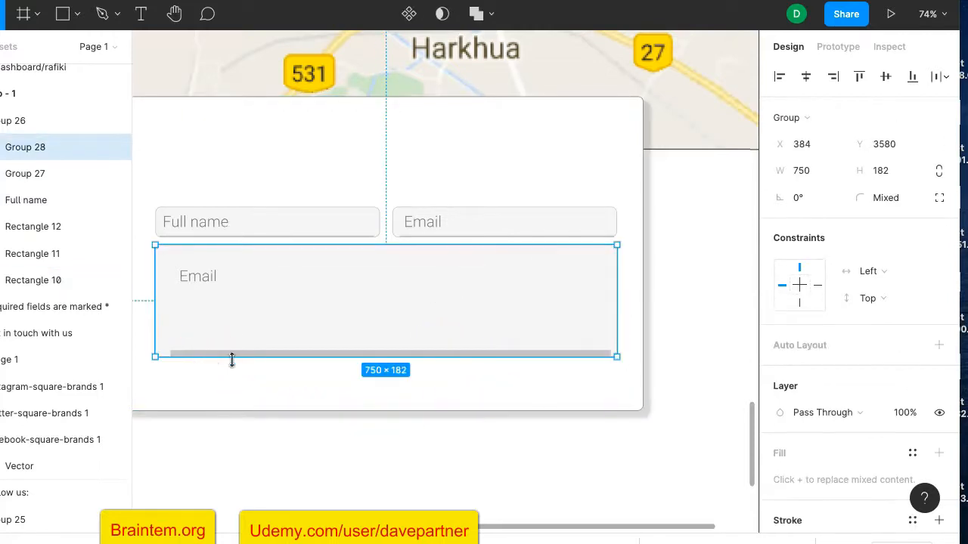
scroll(232, 360, "up", 5)
left_click(245, 352)
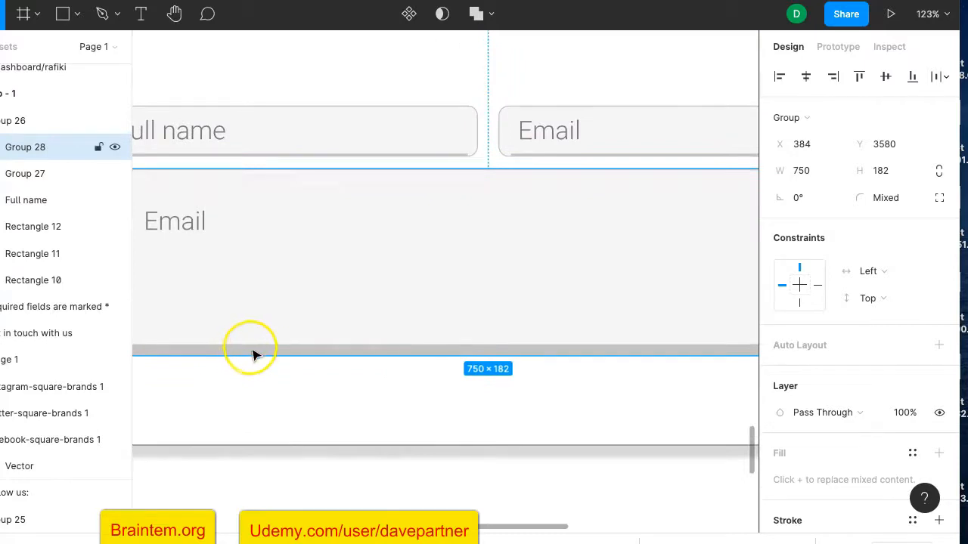
double_click(253, 352)
left_click(425, 352)
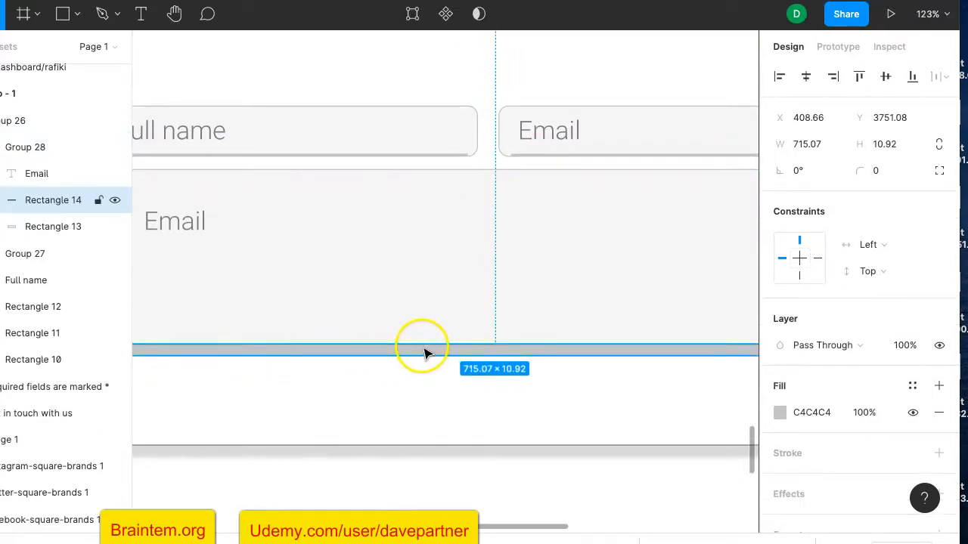
left_click_drag(421, 348, 422, 351)
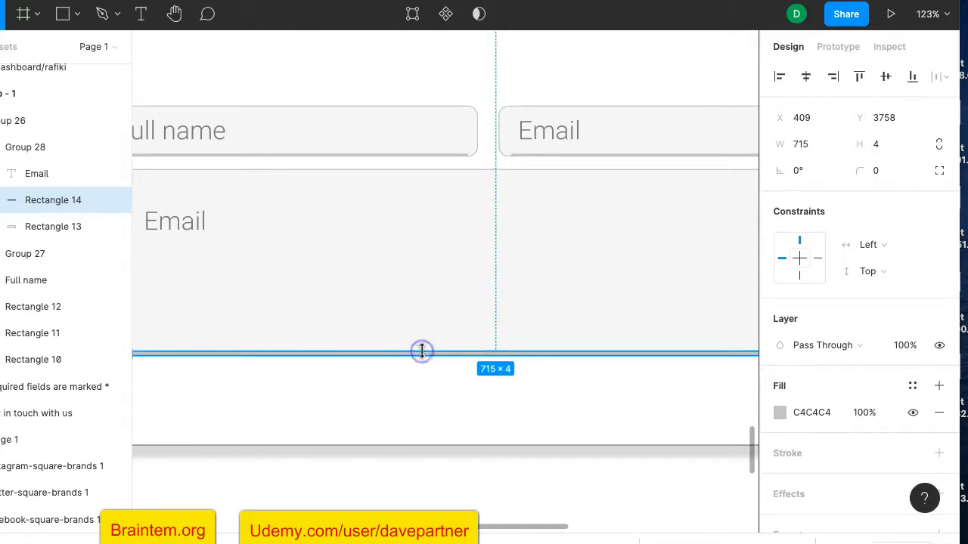
scroll(422, 352, "down", 3)
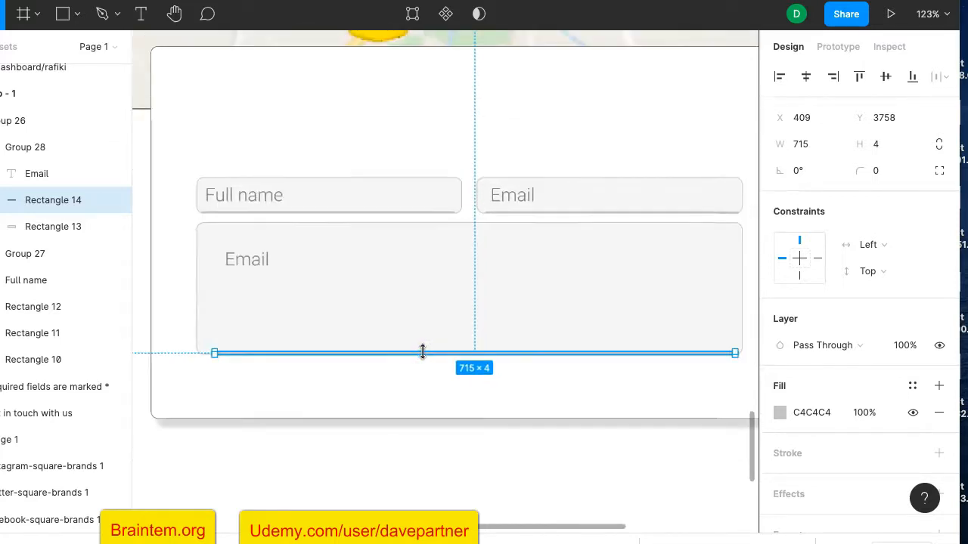
Extend the bottom line left so it spans the full 728 px field width
left_click(375, 380)
left_click(245, 352)
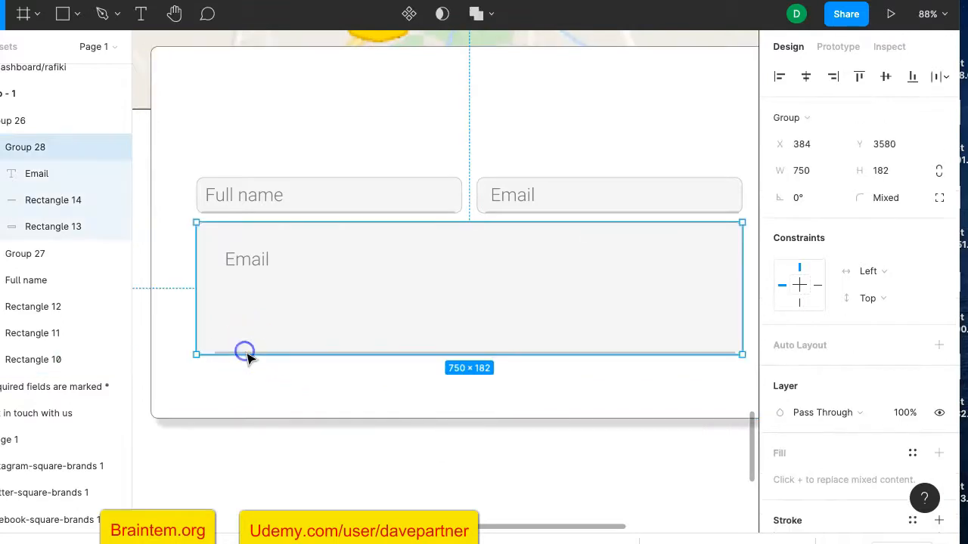
scroll(219, 321, "up", 5)
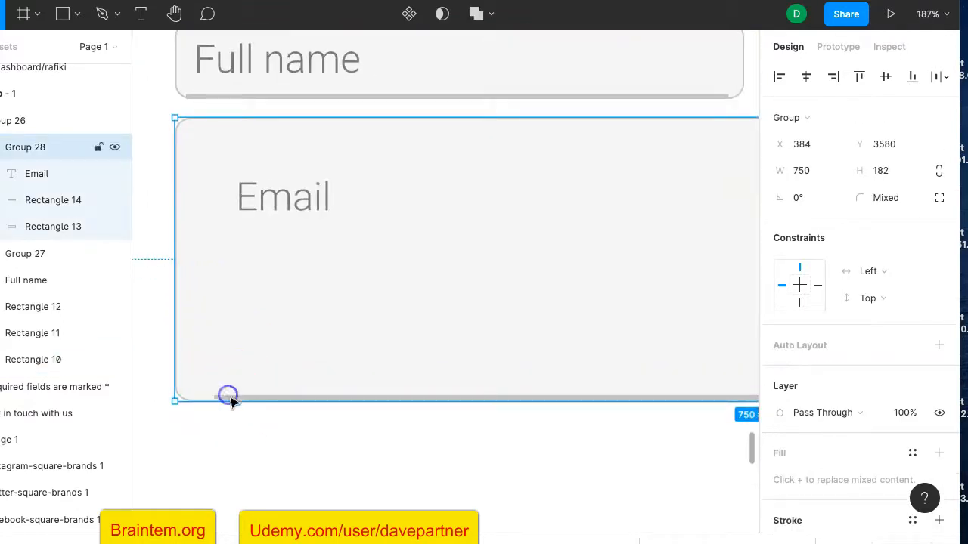
double_click(224, 398)
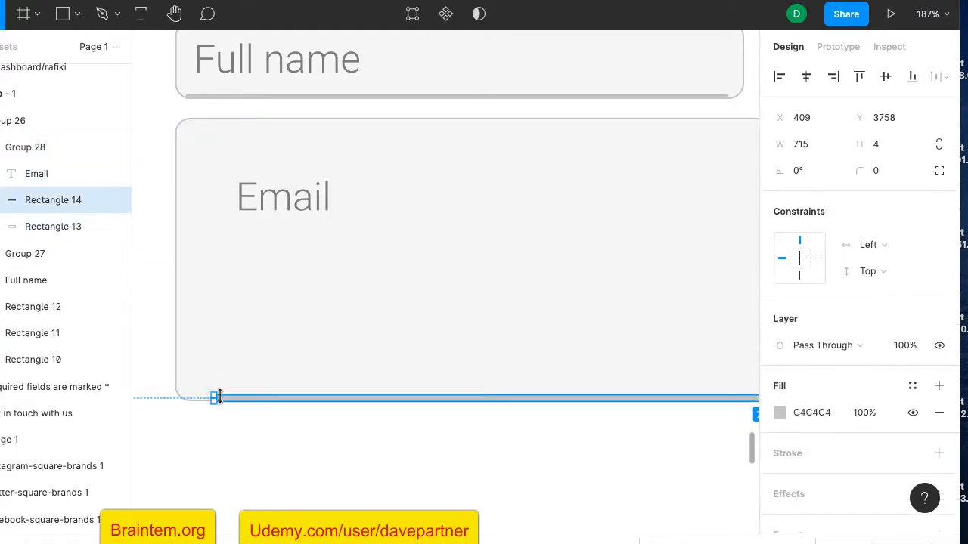
left_click_drag(206, 397, 191, 397)
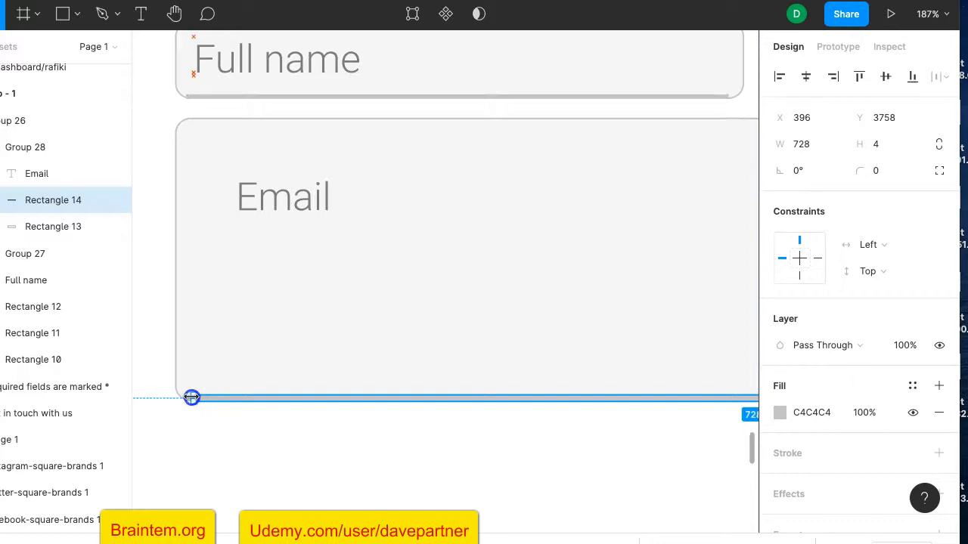
scroll(321, 366, "right", 5)
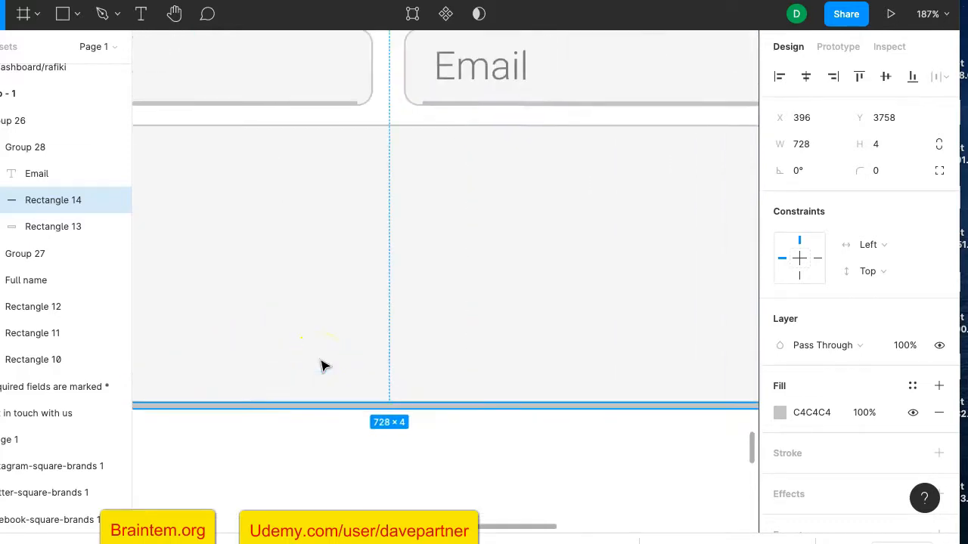
scroll(322, 366, "right", 3)
scroll(323, 366, "left", 10)
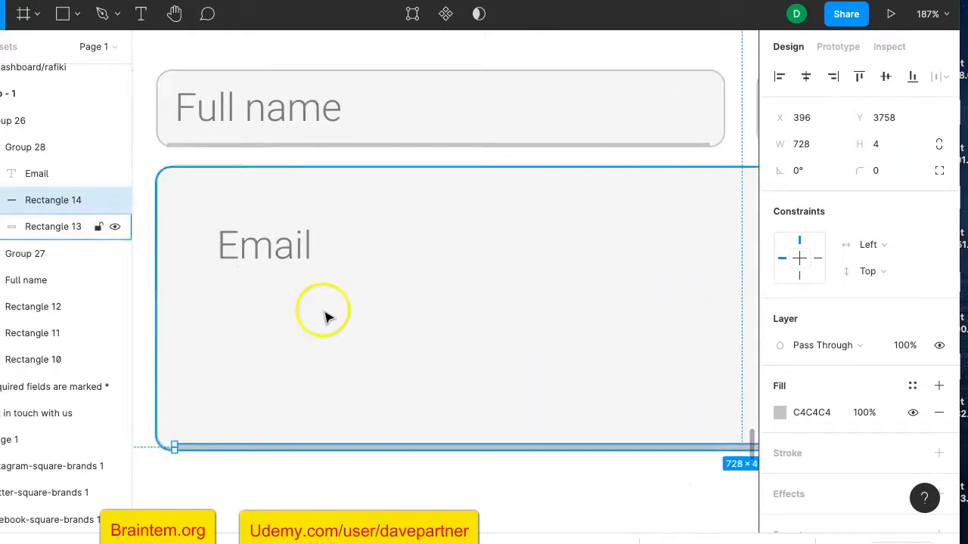
Move the field's placeholder to its top-left corner and retype it as 'Message'
left_click(278, 255)
left_click_drag(278, 255, 236, 212)
double_click(236, 212)
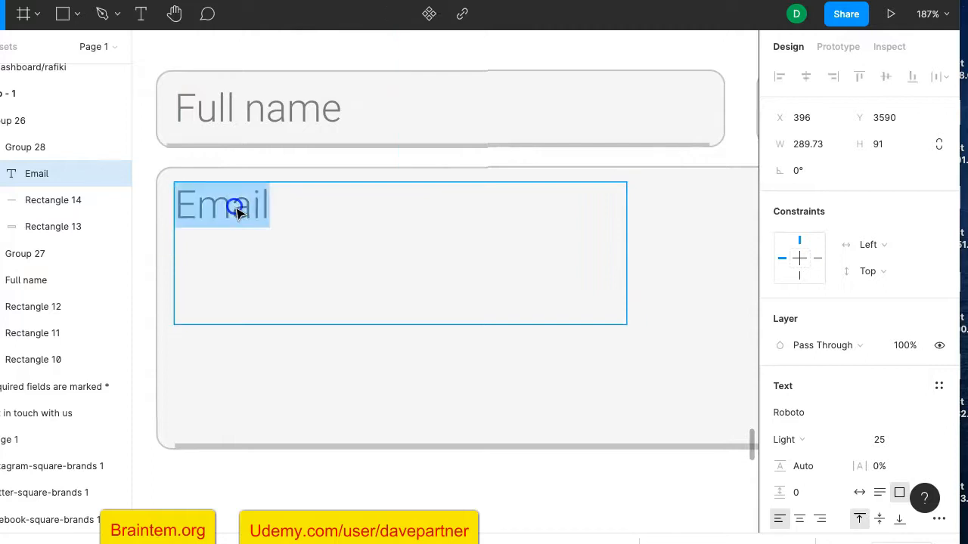
type("Messag")
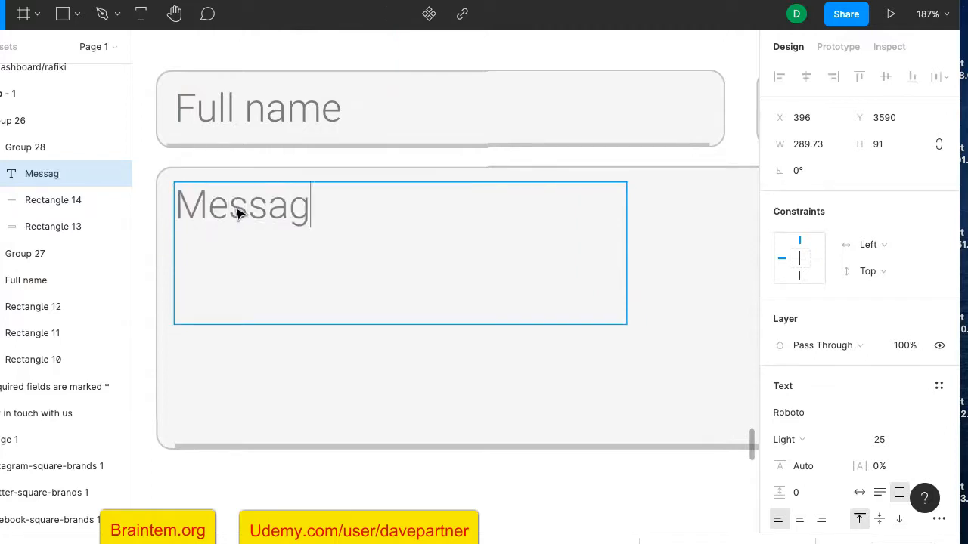
left_click(267, 376)
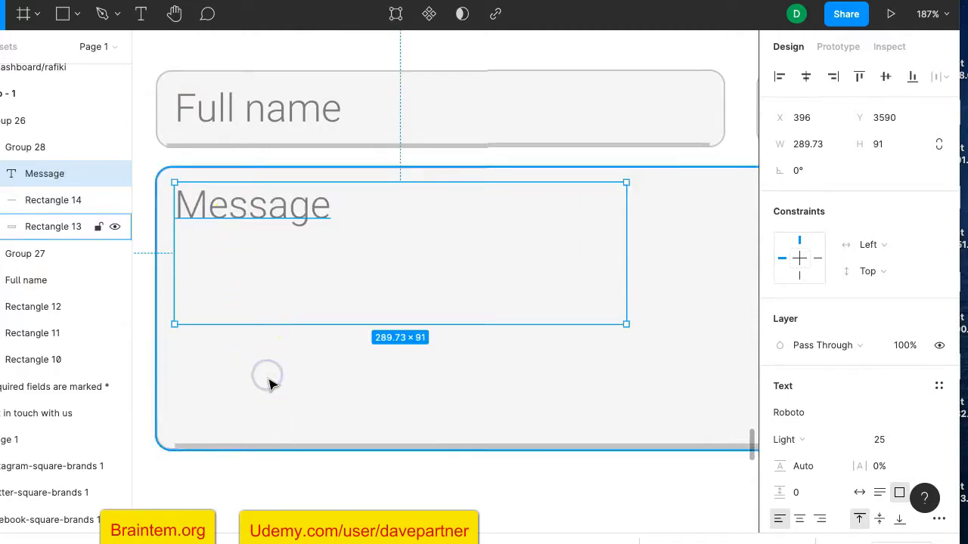
scroll(268, 384, "down", 5, "ctrl")
left_click(293, 432)
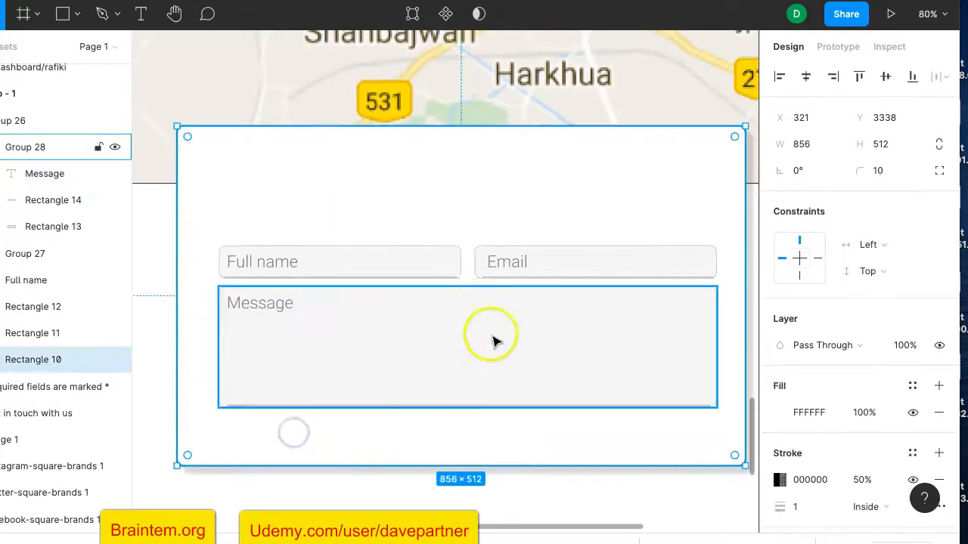
Try moving the white contact card down, then return it to its original spot
left_click(454, 204)
left_click(445, 157)
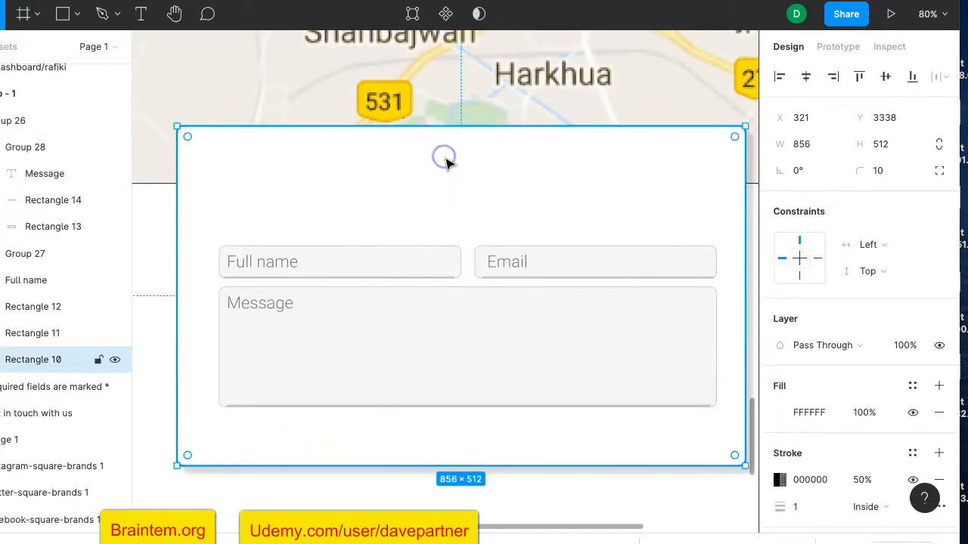
left_click_drag(446, 164, 433, 185)
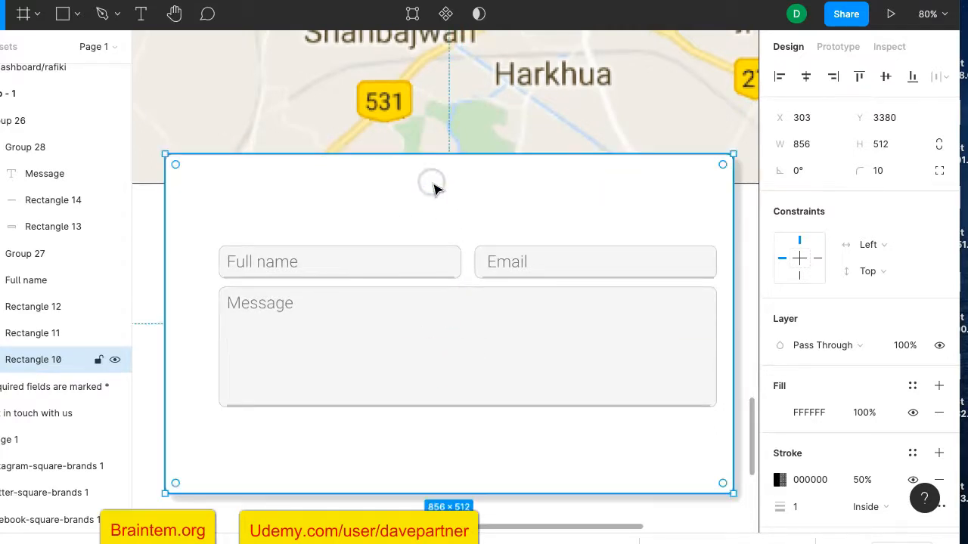
right_click(432, 185)
left_click(404, 204)
left_click(449, 244)
left_click_drag(450, 250, 453, 234)
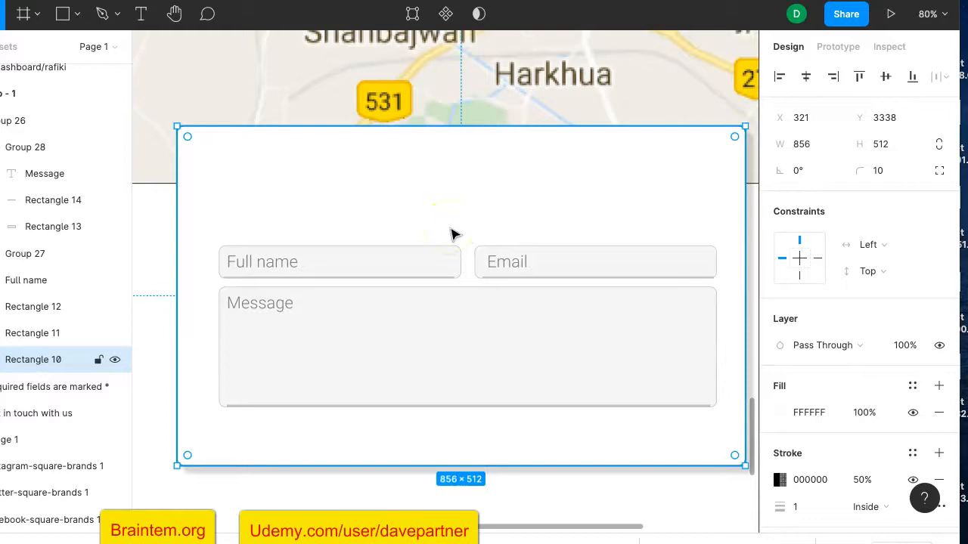
Send the white card to back and lower it to X 341, Y 3456 below the heading
right_click(451, 234)
left_click(496, 163)
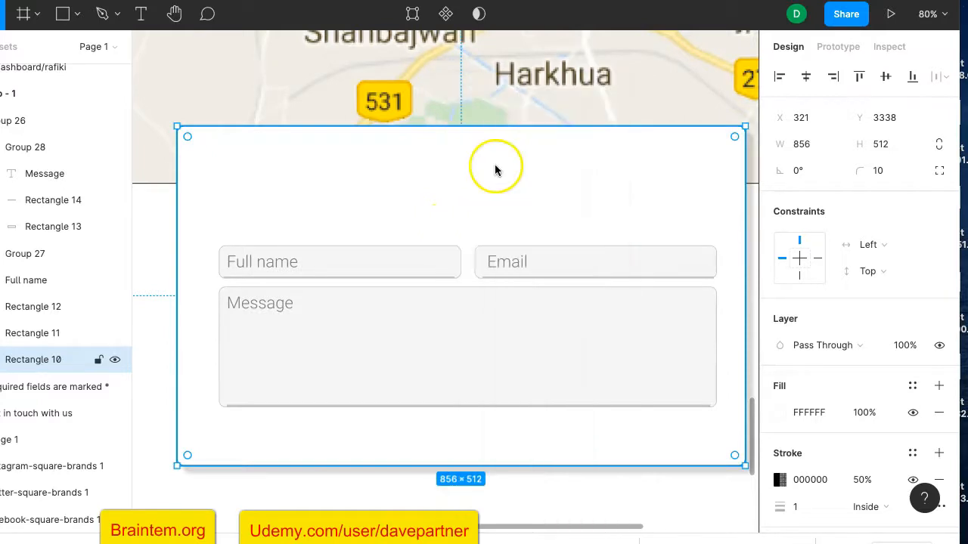
right_click(447, 189)
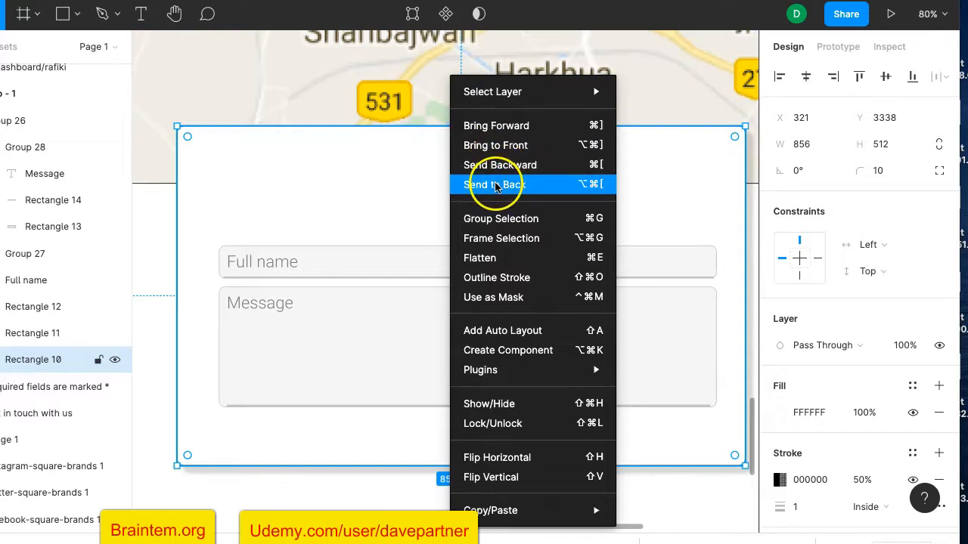
left_click(495, 186)
scroll(458, 199, "up", 3)
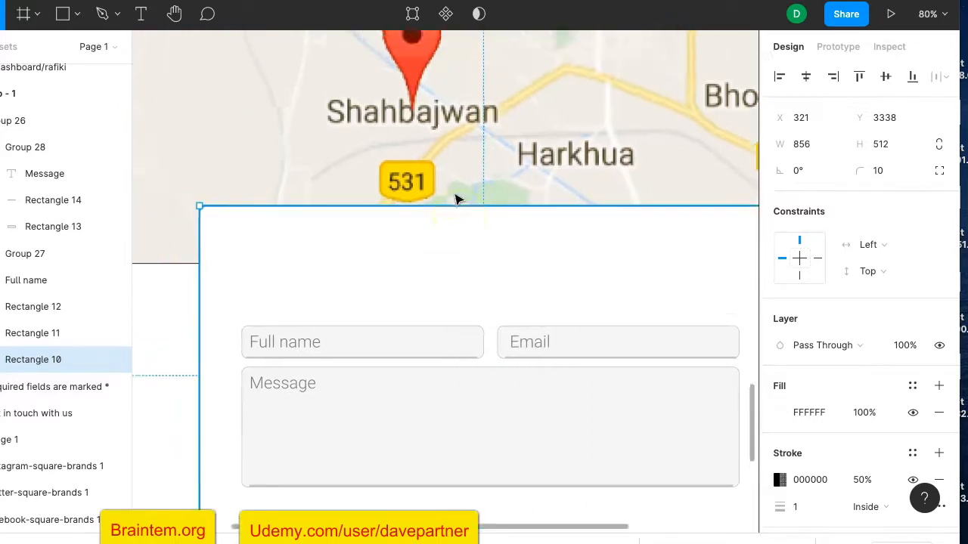
scroll(456, 199, "down", 2)
left_click_drag(448, 208, 454, 283)
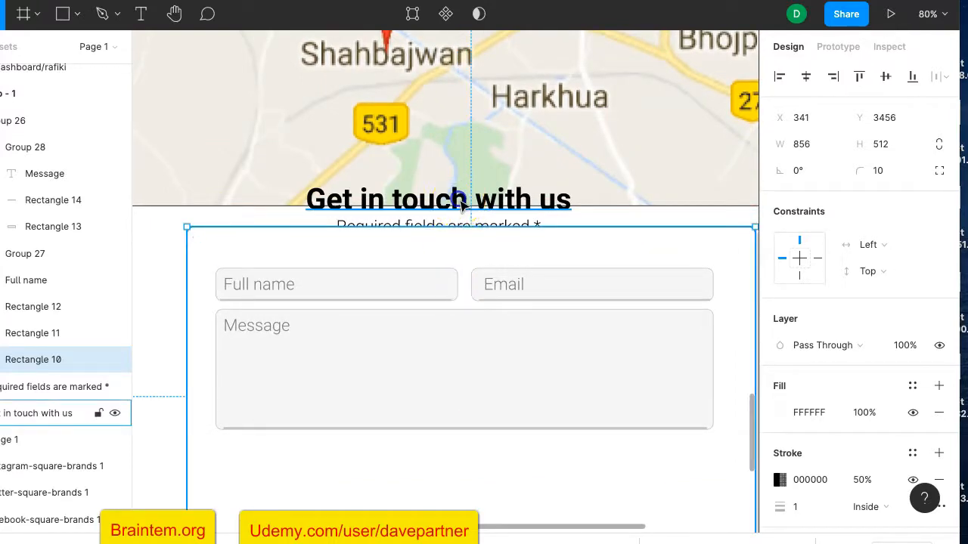
Group the 'Get in touch with us' heading with its subtitle
left_click(451, 213)
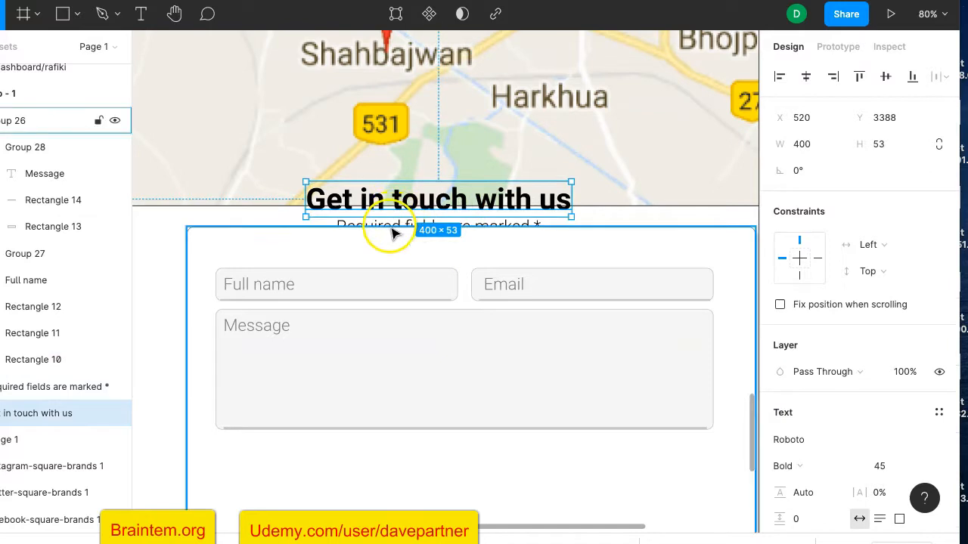
left_click_drag(404, 250, 400, 261)
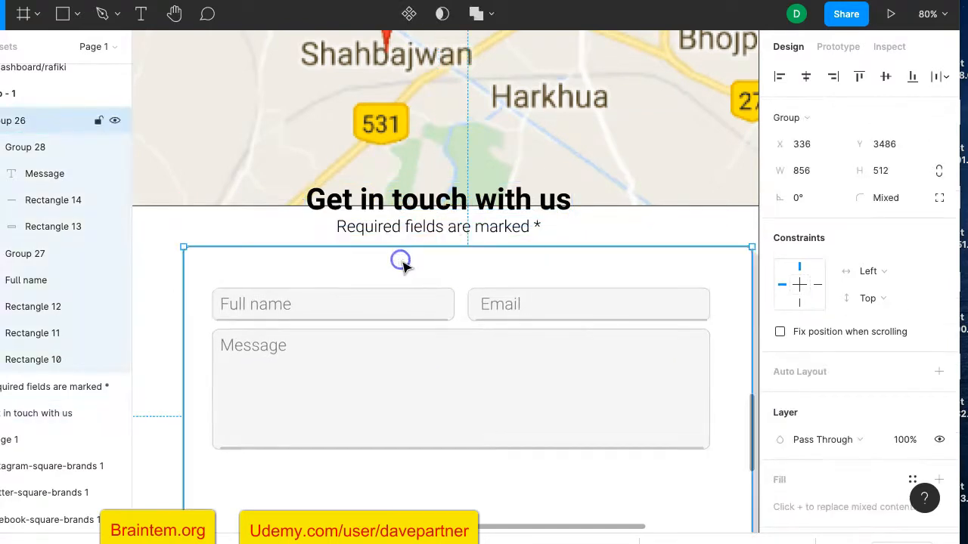
left_click(408, 211)
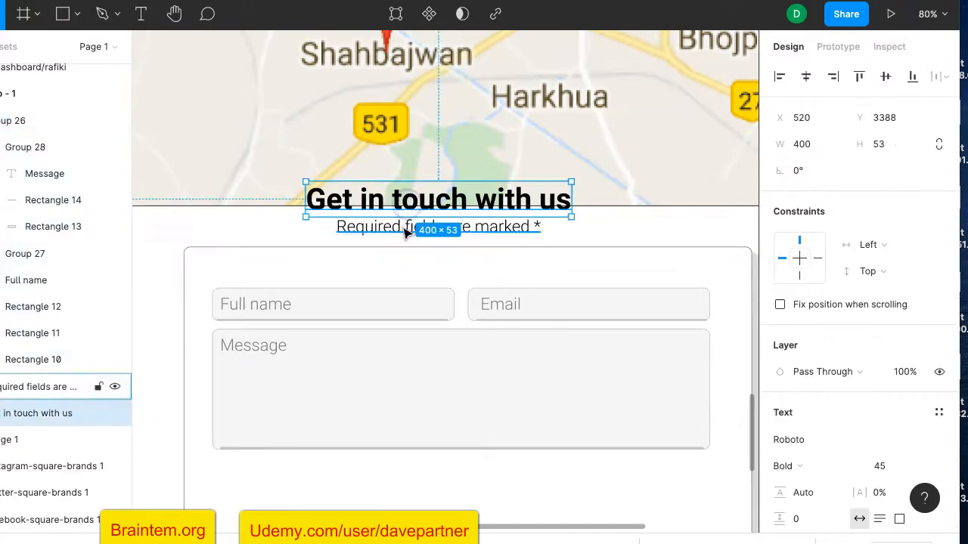
left_click(405, 229, "shift")
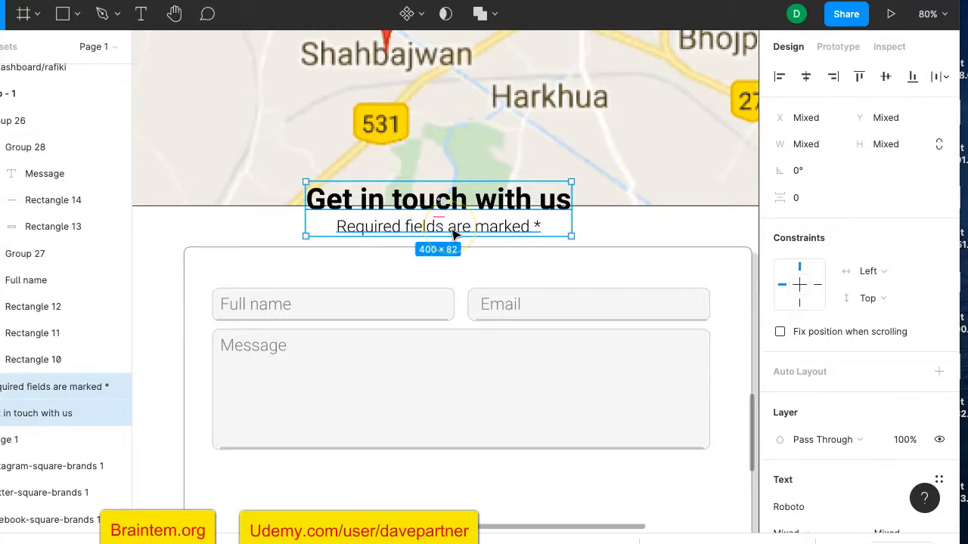
key("ctrl+g")
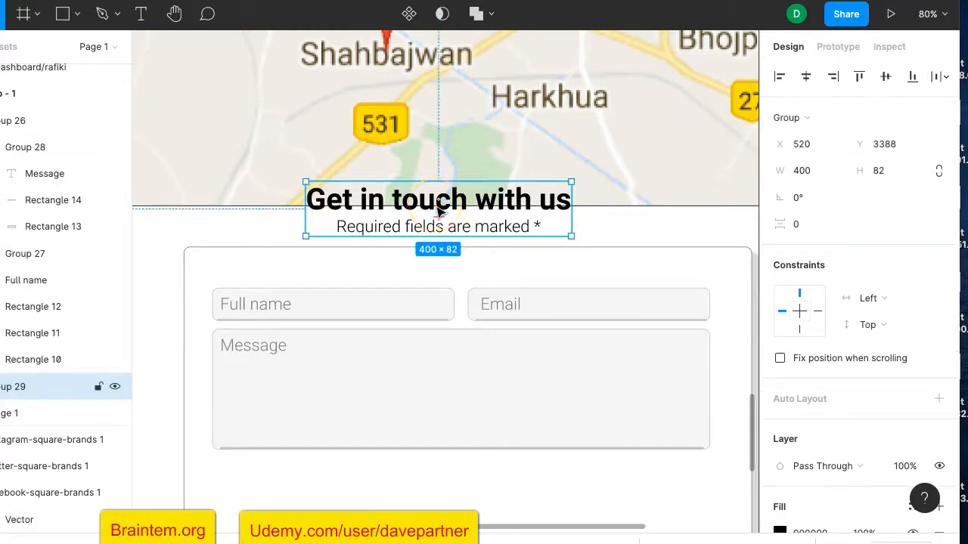
Bring the heading group to front and move the form card up to X 322, Y 3388
right_click(439, 208)
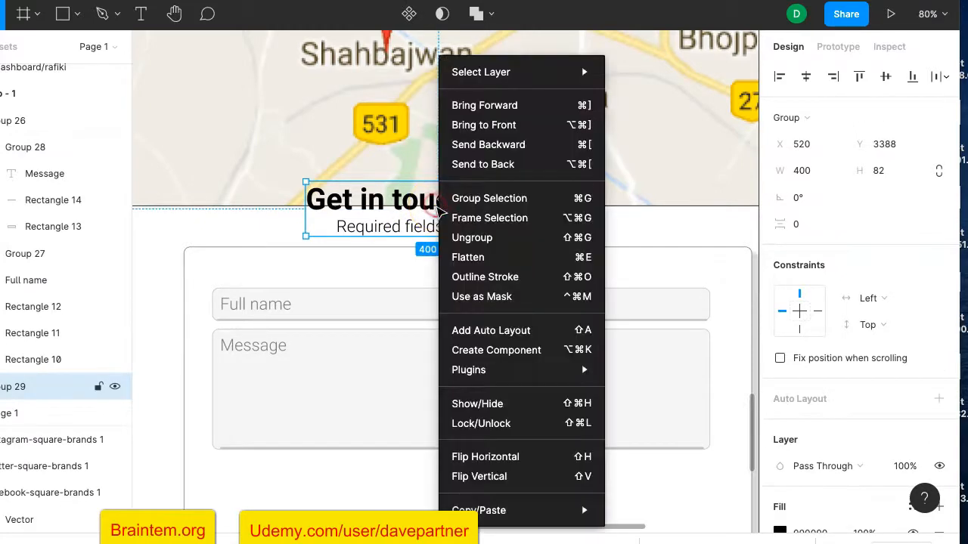
left_click(478, 125)
left_click_drag(411, 265, 408, 203)
left_click(469, 403)
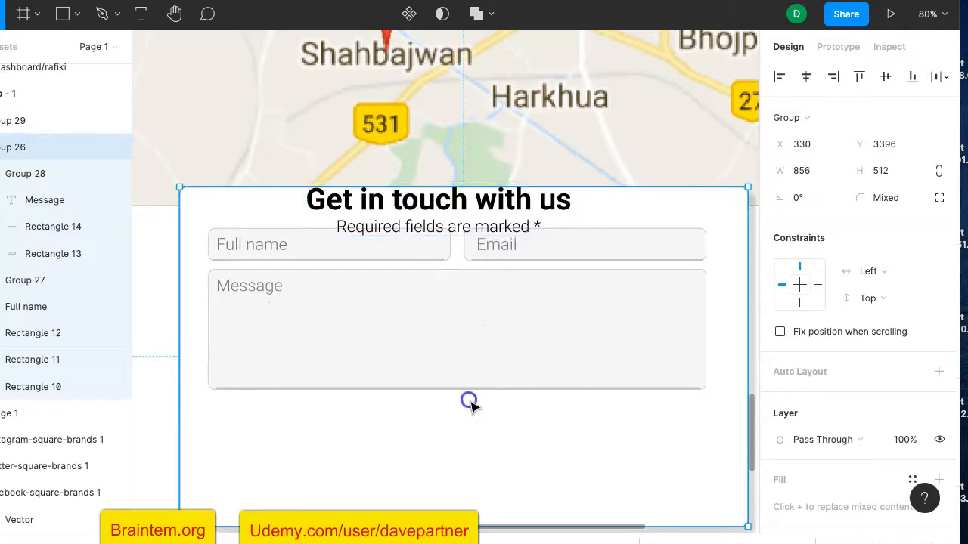
mouse_move(470, 422)
left_mouse_down()
mouse_move(467, 389)
mouse_move(465, 416)
left_mouse_up()
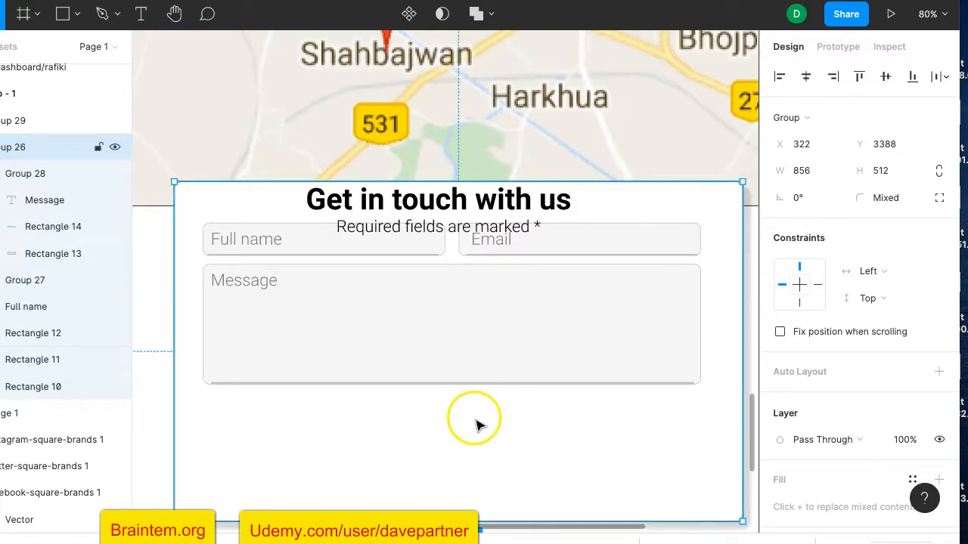
Try moving the Message box and Full name field, undo, then reposition the form card
left_click(321, 248)
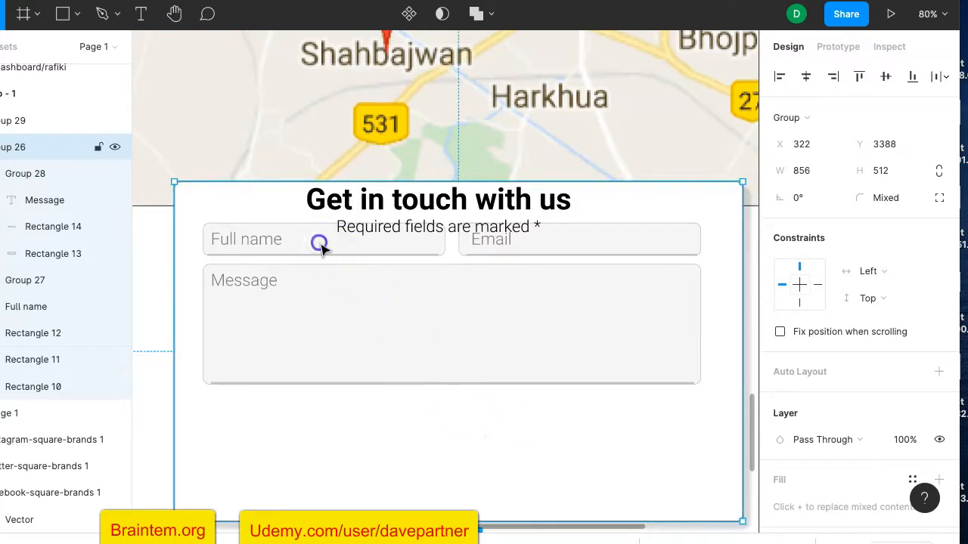
left_click(320, 245)
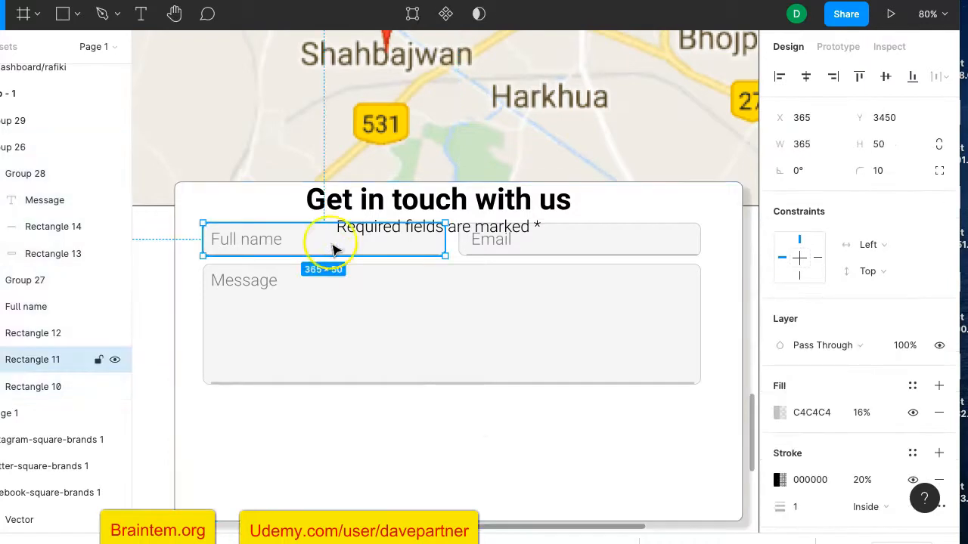
left_click_drag(446, 312, 449, 398)
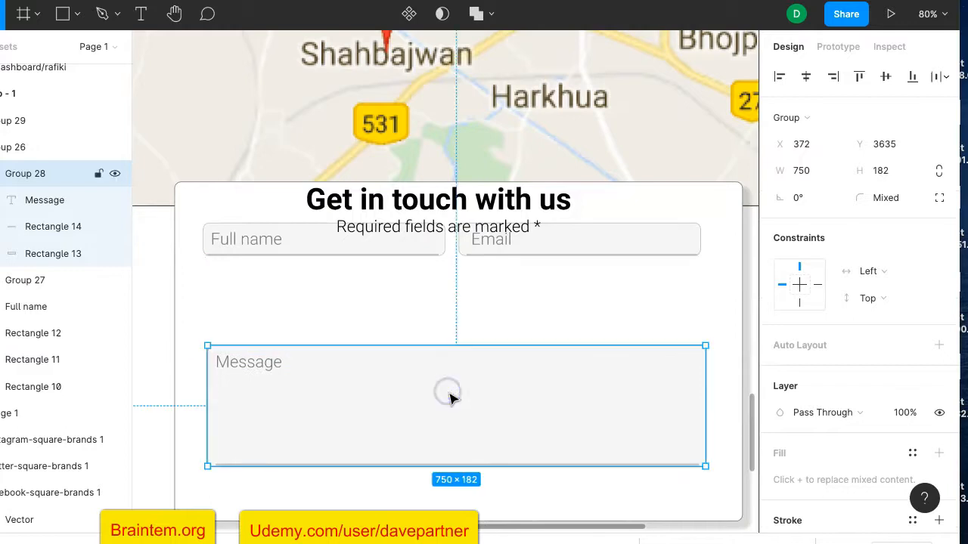
left_click(323, 252)
mouse_move(332, 269)
left_mouse_down()
mouse_move(331, 280)
mouse_move(333, 267)
left_mouse_up()
key("super+z")
key("super+z")
key("super+z")
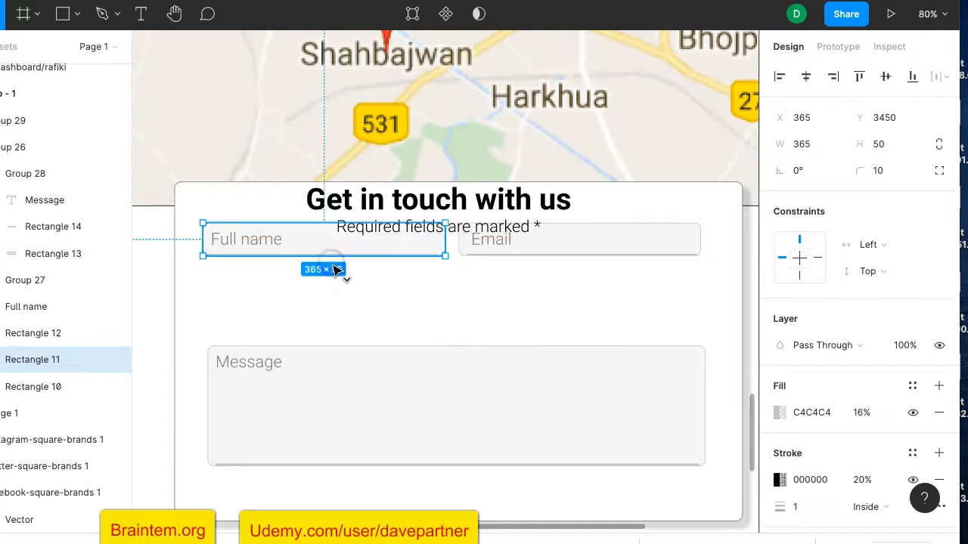
left_click(161, 415)
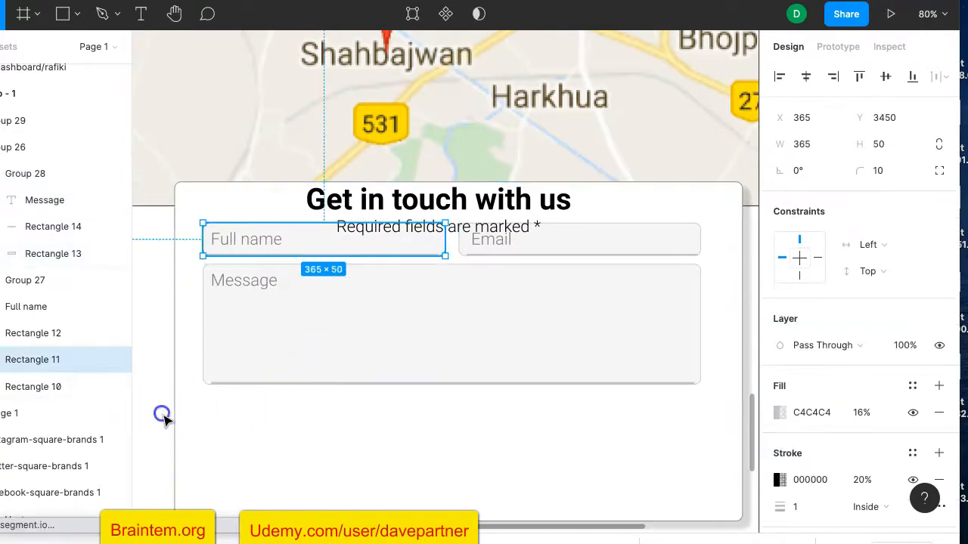
left_click(246, 185)
left_click_drag(257, 181, 253, 161)
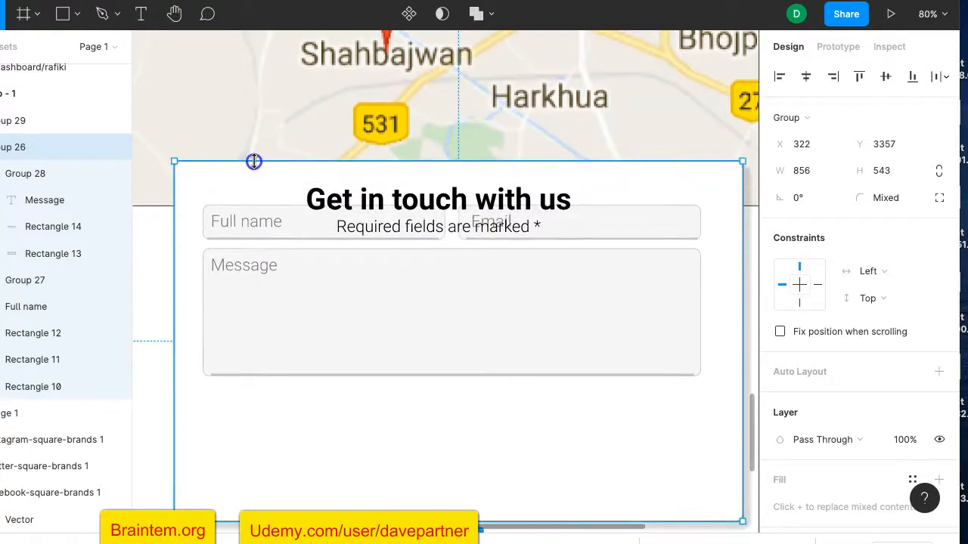
Drag the Message box down about 115 px to Y 3621
left_click(336, 342)
left_click_drag(351, 327, 349, 409)
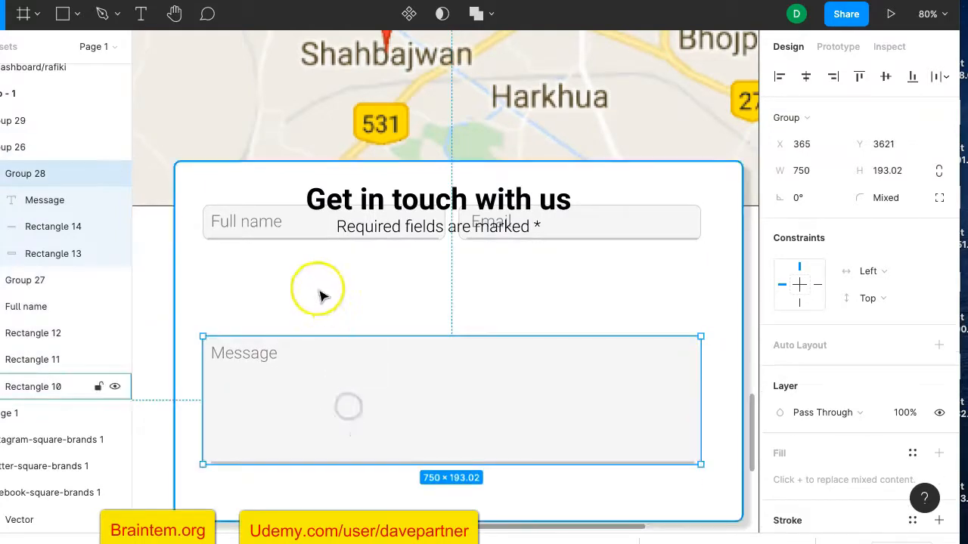
left_click(302, 222)
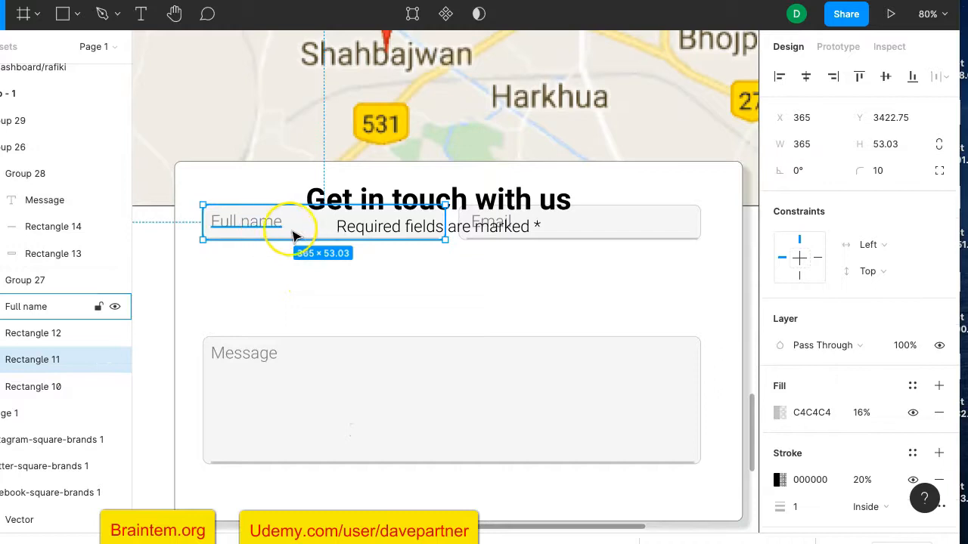
left_click(290, 237)
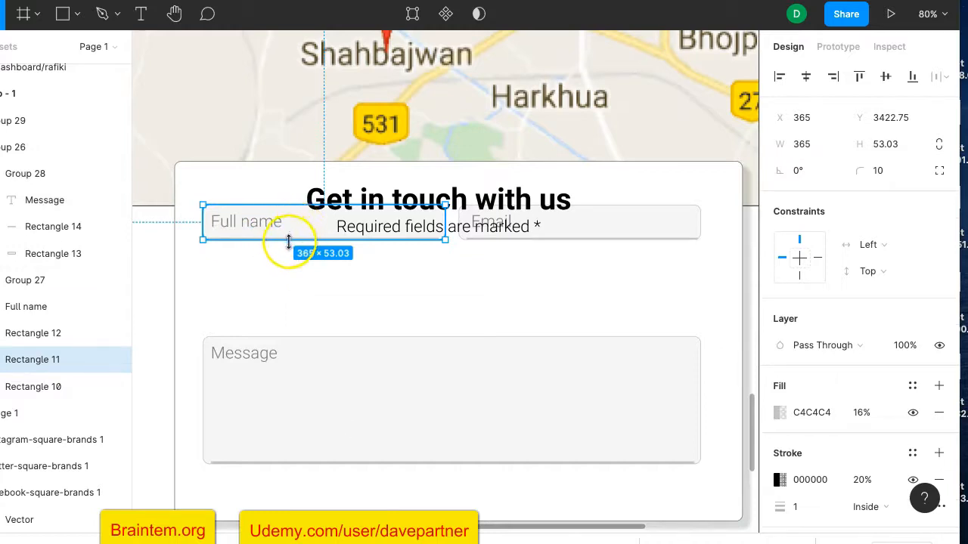
left_click(287, 261)
scroll(278, 254, "up", 5)
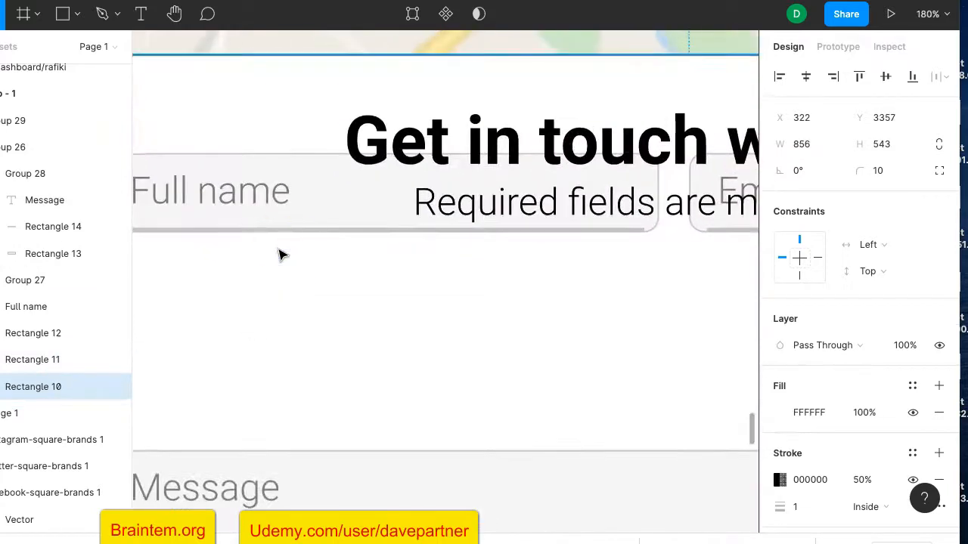
Group Rectangle 11, Rectangle 12 and the Full name text into one field group
left_click(289, 230)
scroll(319, 268, "left", 3)
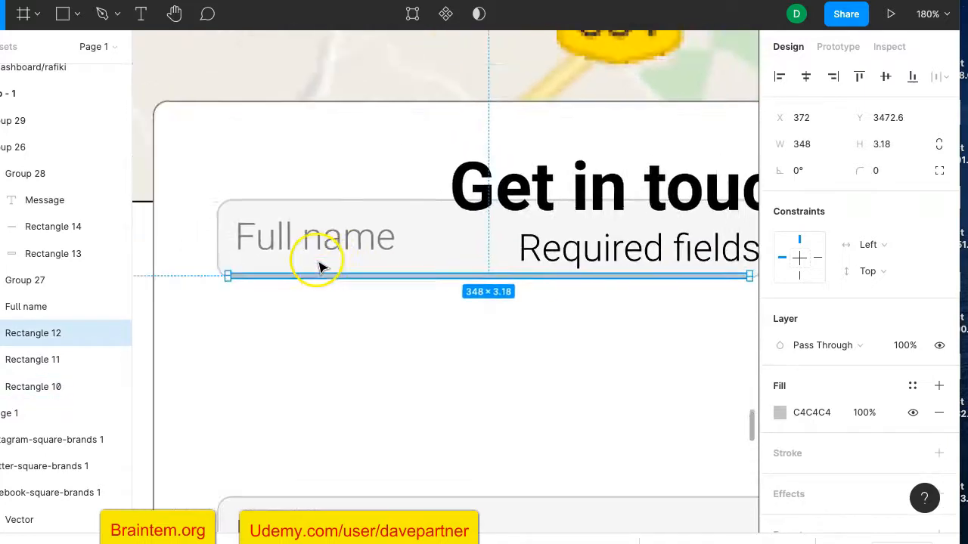
left_click(358, 245, "shift")
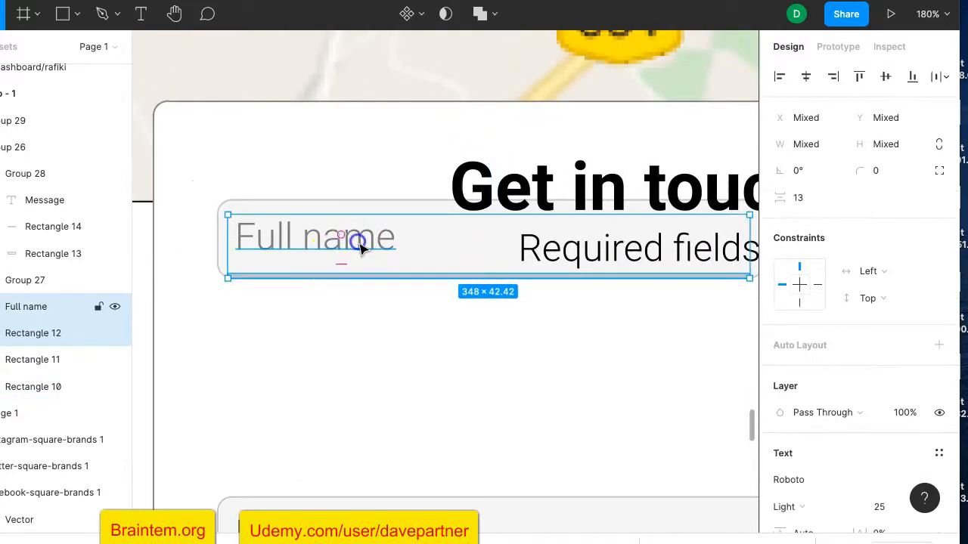
left_click(289, 207, "shift")
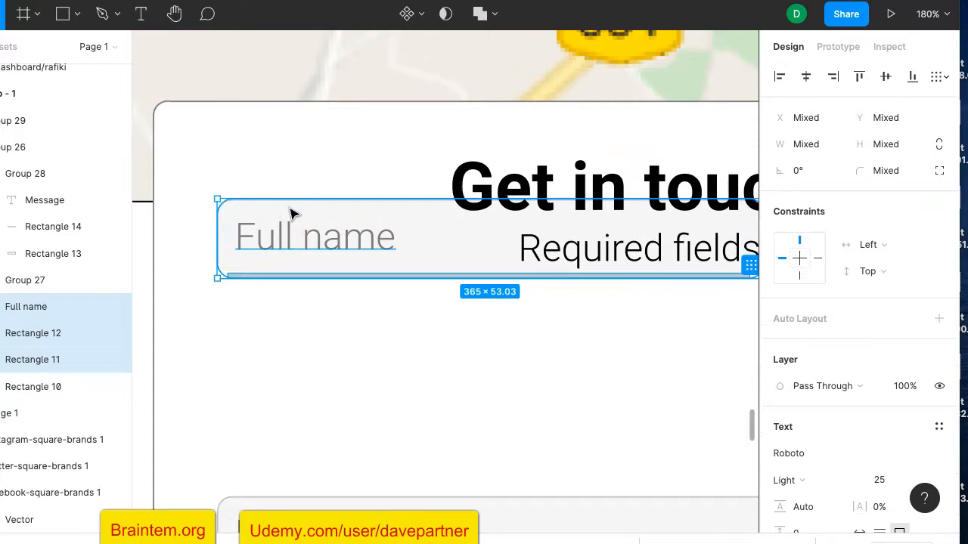
key("ctrl+g")
Move the Full name and Email fields down, level with each other at Y 3545
left_click(312, 259)
left_click_drag(327, 273, 324, 378)
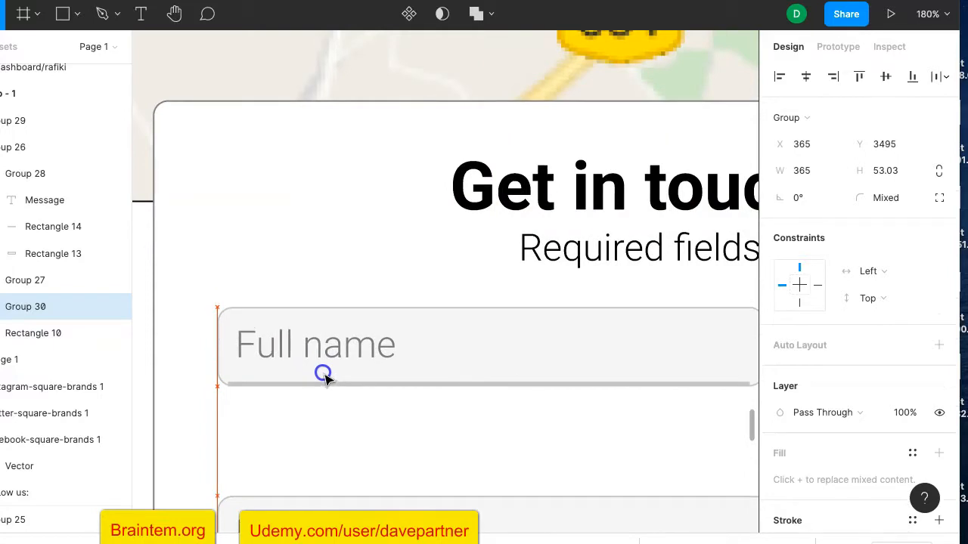
scroll(324, 375, "down", 5)
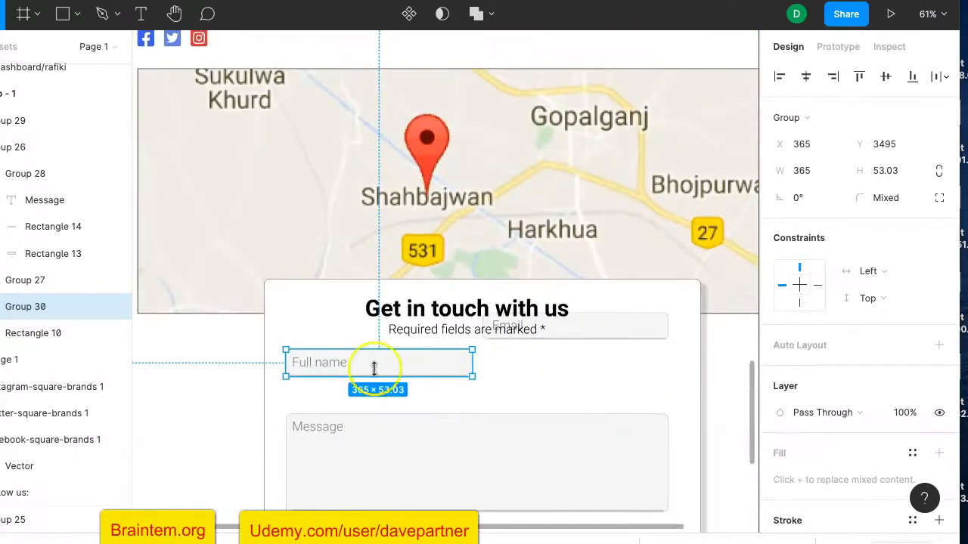
left_click_drag(582, 334, 584, 390)
left_click_drag(435, 370, 435, 394)
left_click(520, 357)
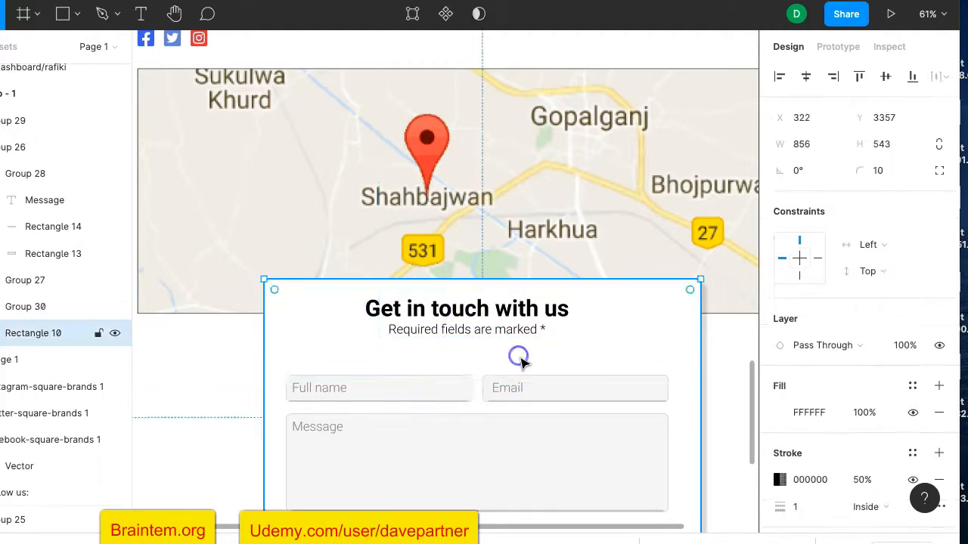
scroll(676, 341, "down", 3)
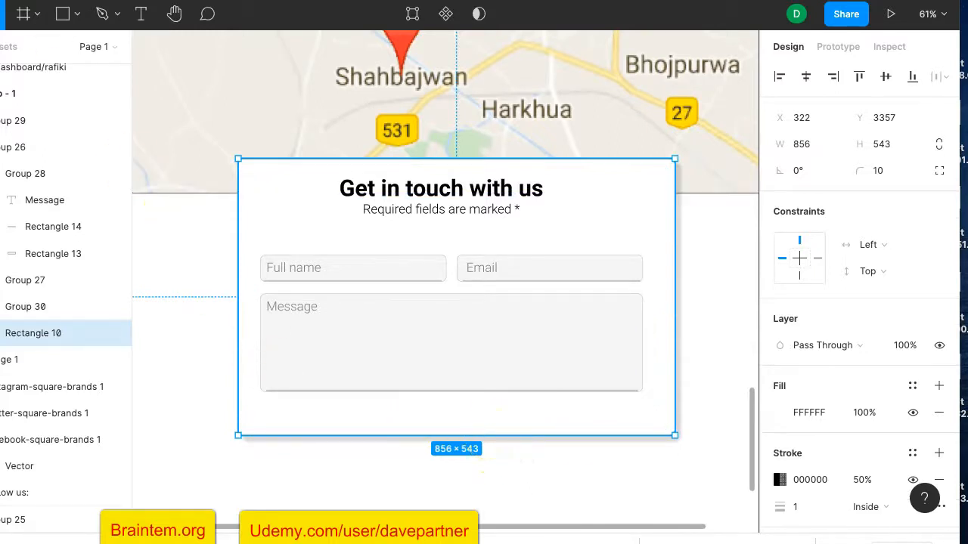
Draw a button rectangle at the card's lower right with corner radius 10
left_click(64, 13)
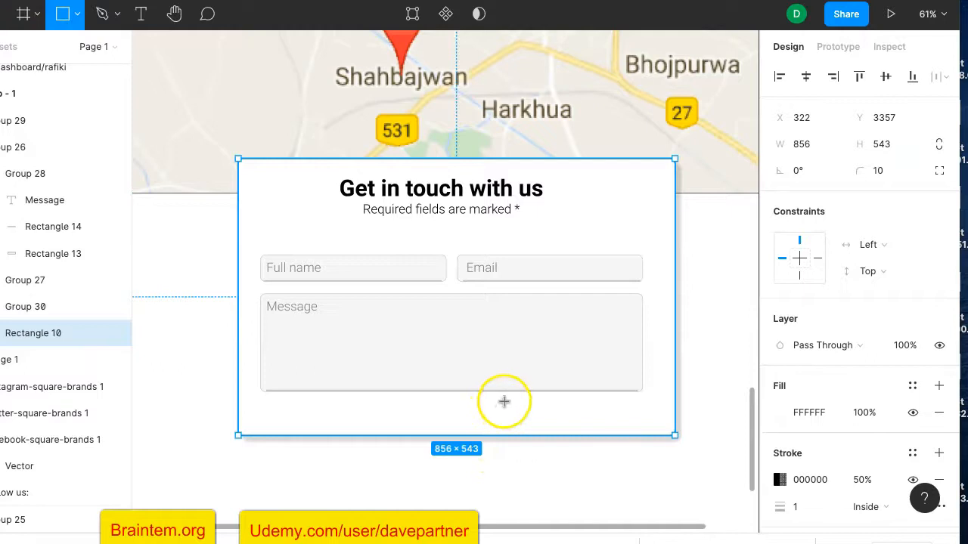
left_click_drag(505, 401, 631, 429)
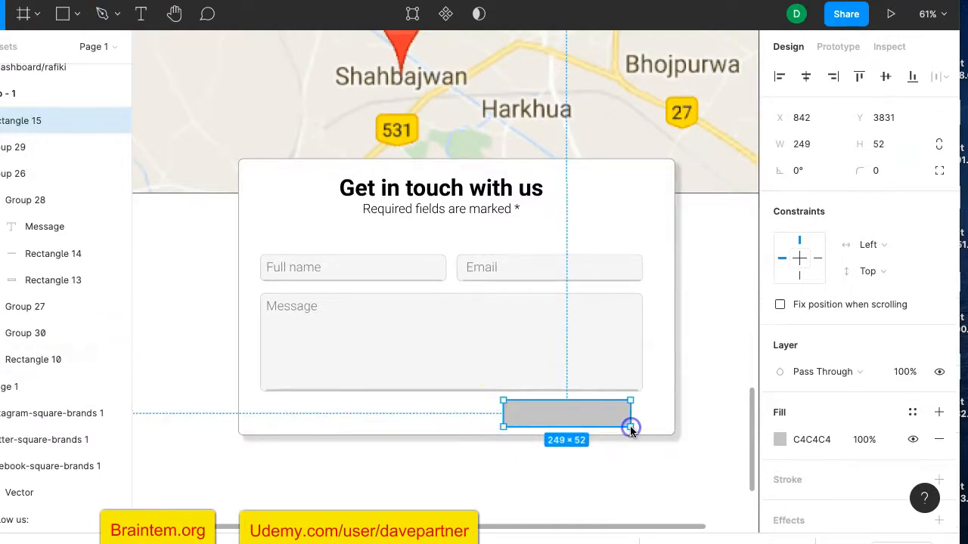
left_click_drag(871, 172, 870, 172)
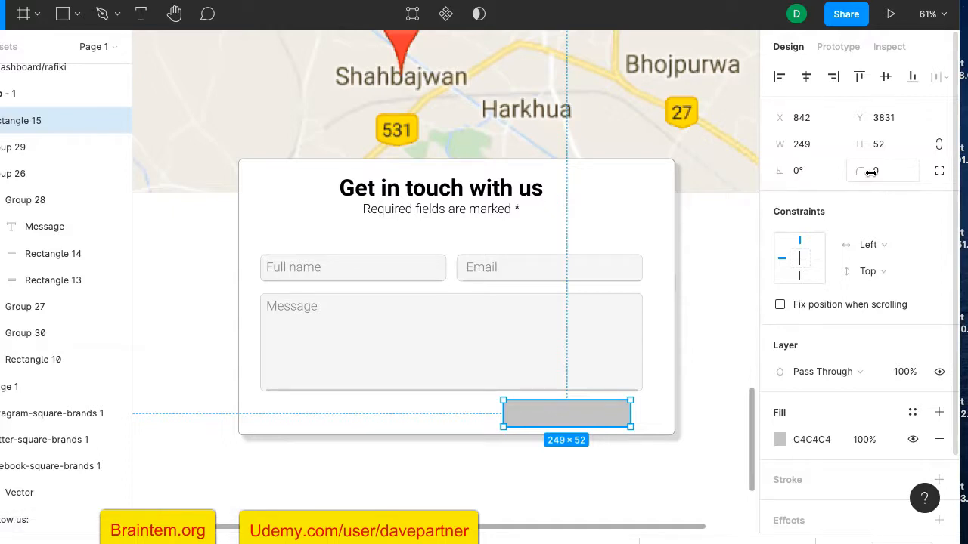
key("Escape")
left_click(568, 423)
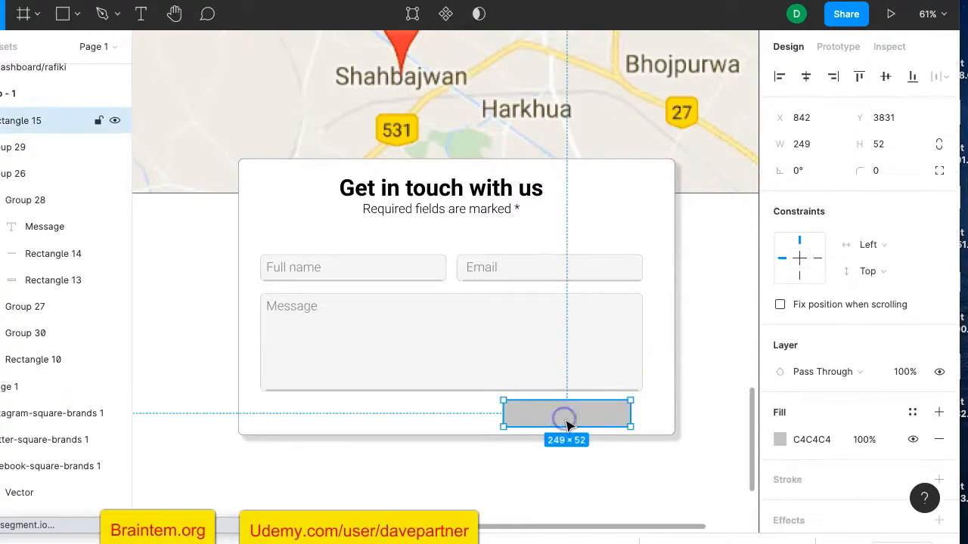
left_click(879, 171)
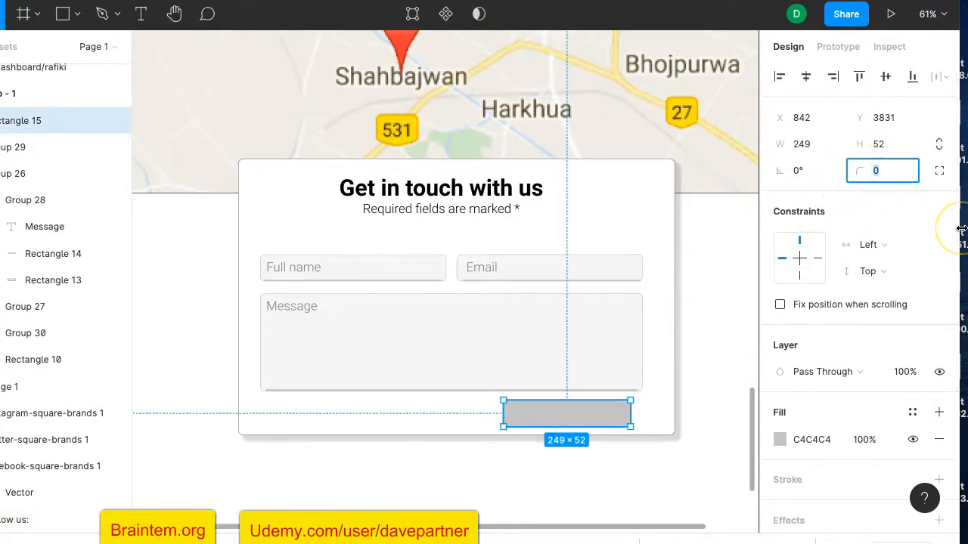
key("Return")
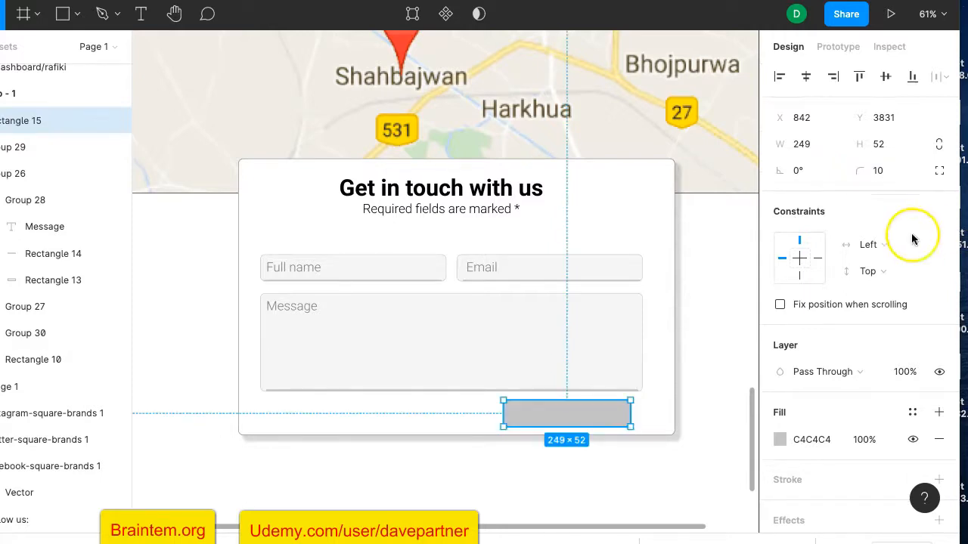
Fill the button green (5F9D61), remove its black border, and add a drop shadow
left_click(780, 441)
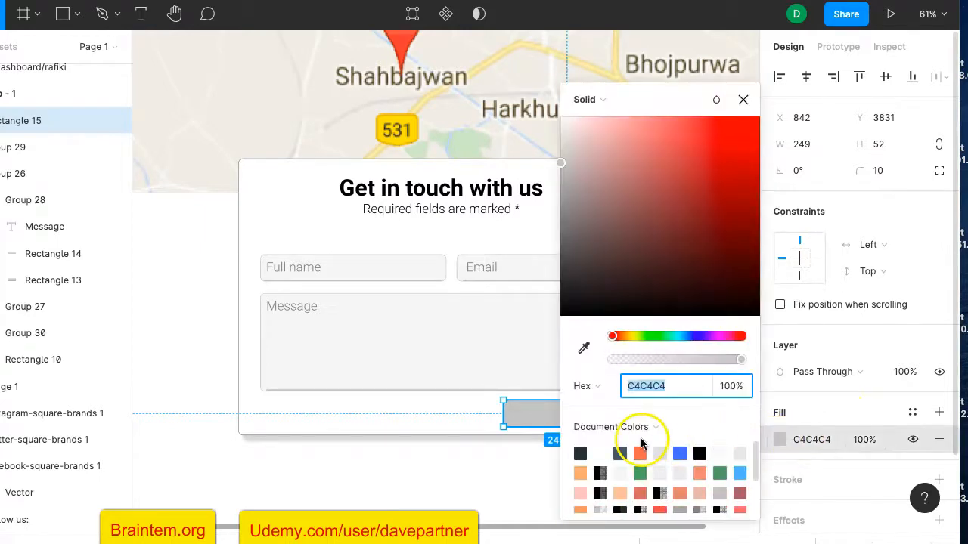
left_click(640, 473)
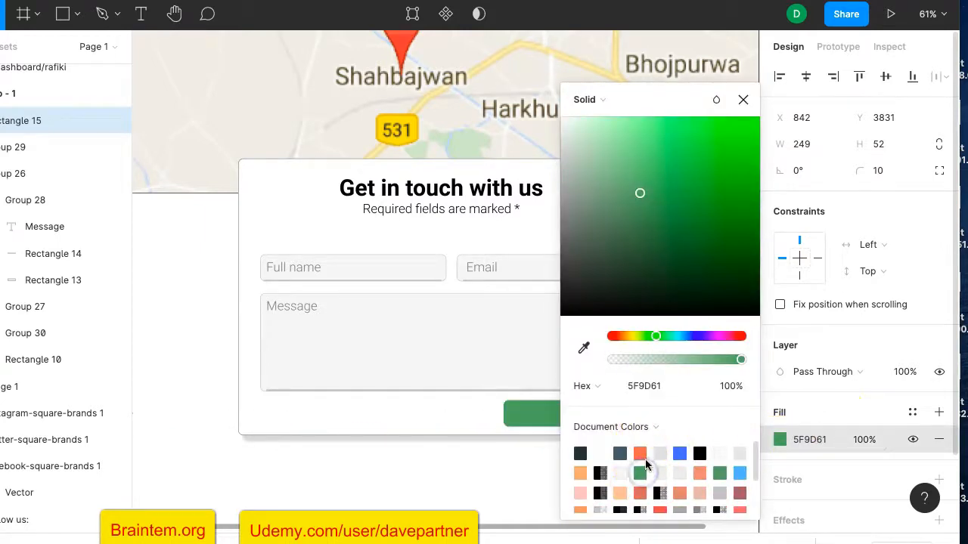
left_click(795, 412)
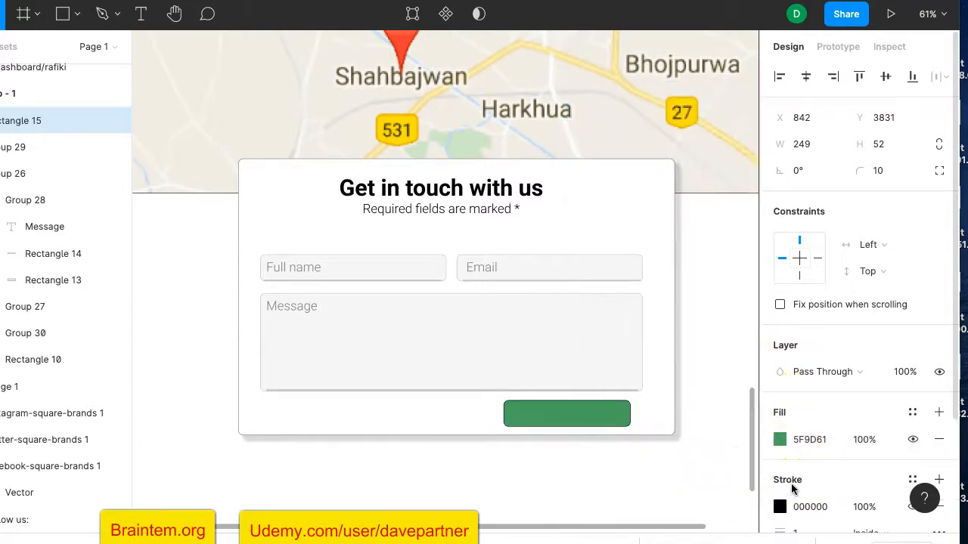
scroll(784, 498, "down", 2)
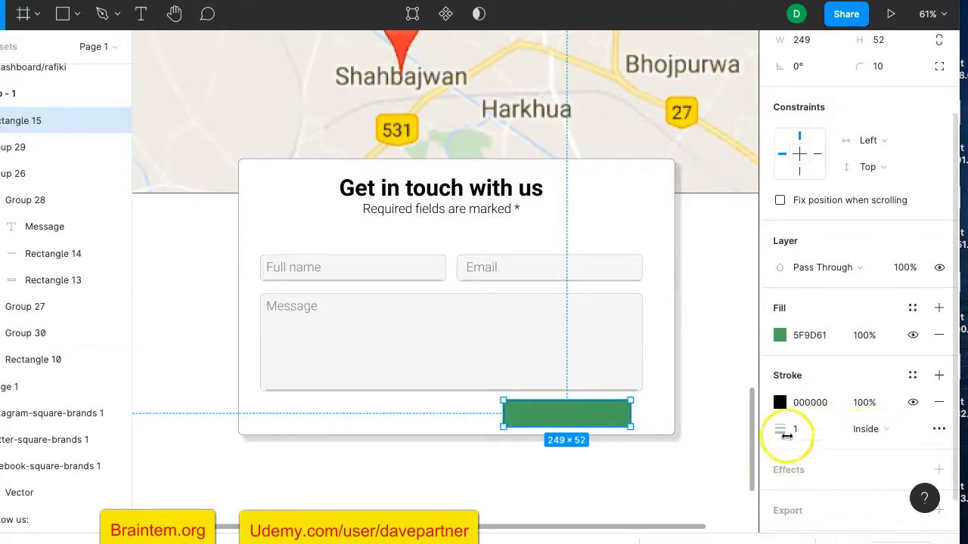
left_click(938, 402)
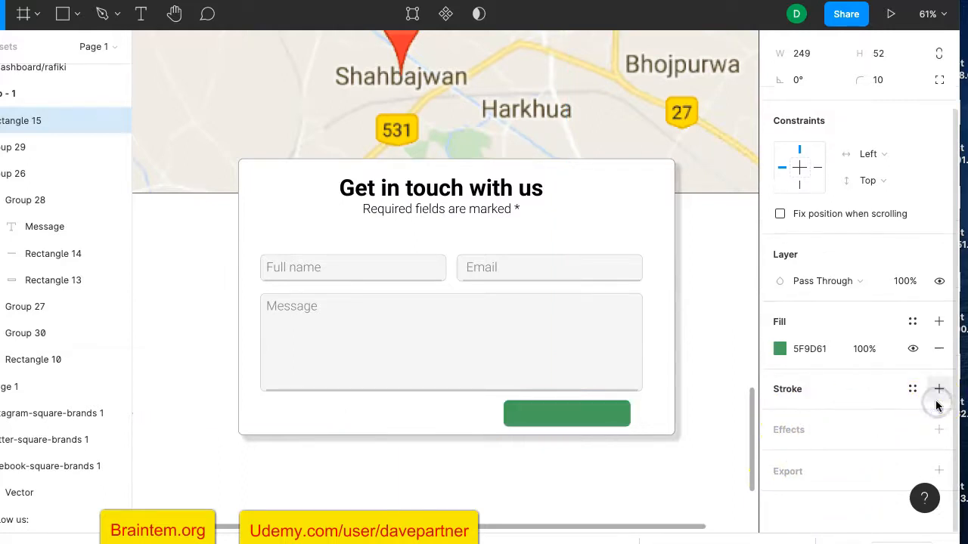
left_click(782, 430)
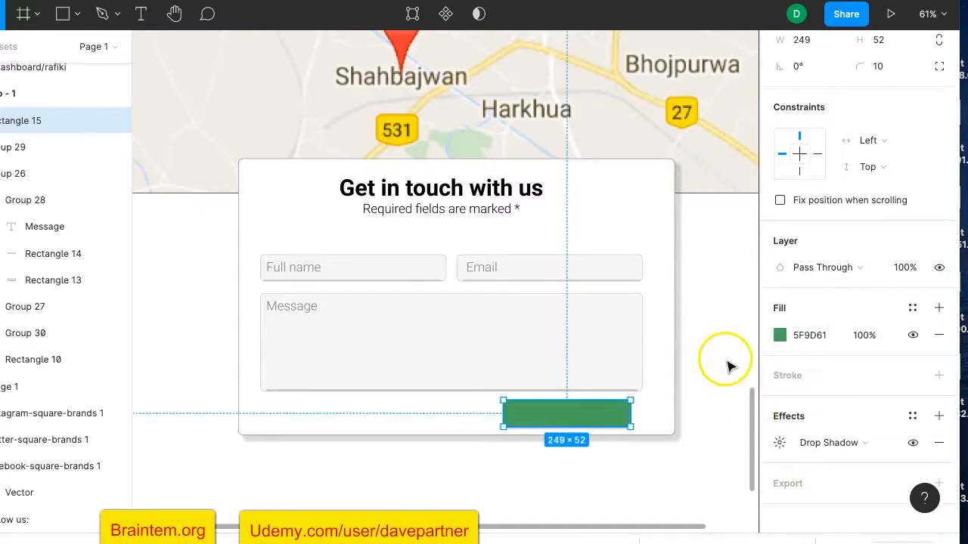
key("Right")
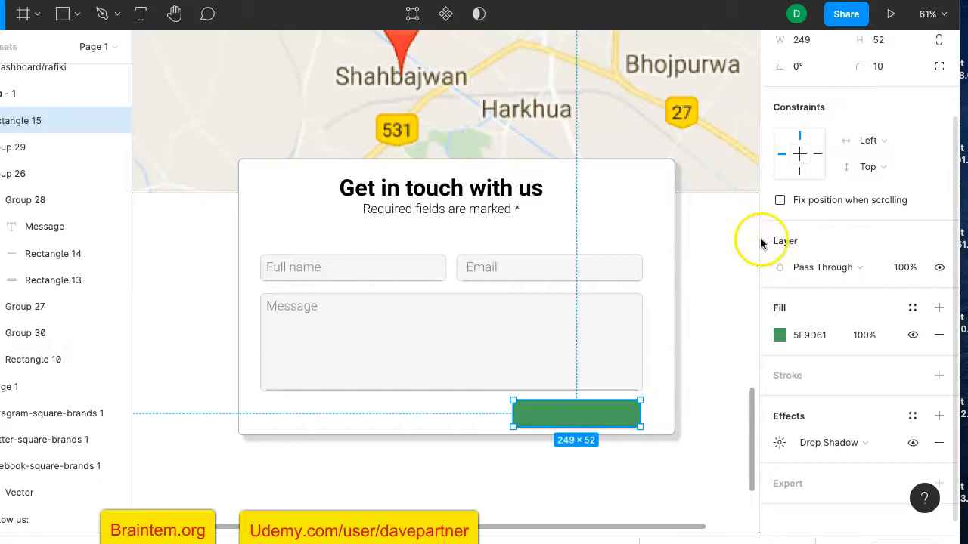
left_click(140, 13)
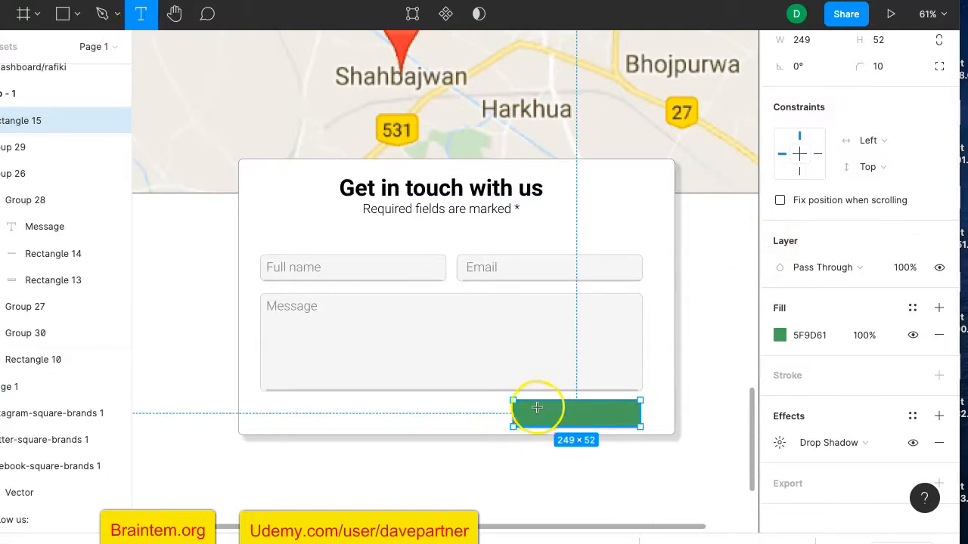
Add a 'Sends' label over the green button in Roboto Bold, size 35
left_click_drag(536, 407, 620, 423)
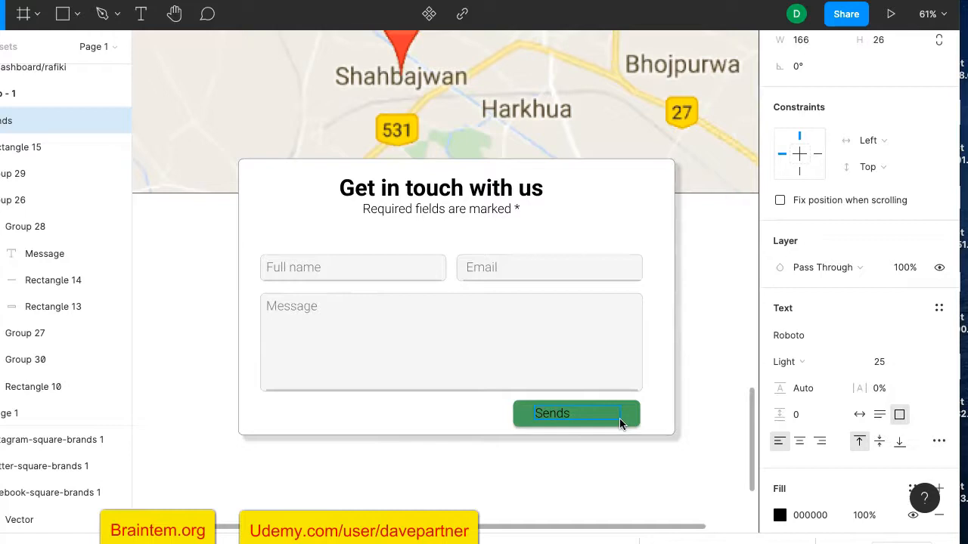
key("Escape")
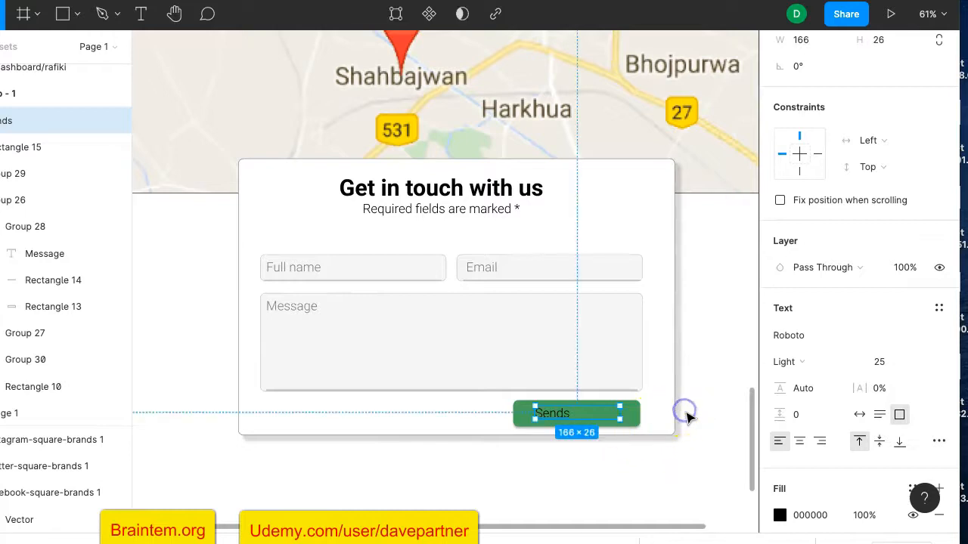
left_click(807, 364)
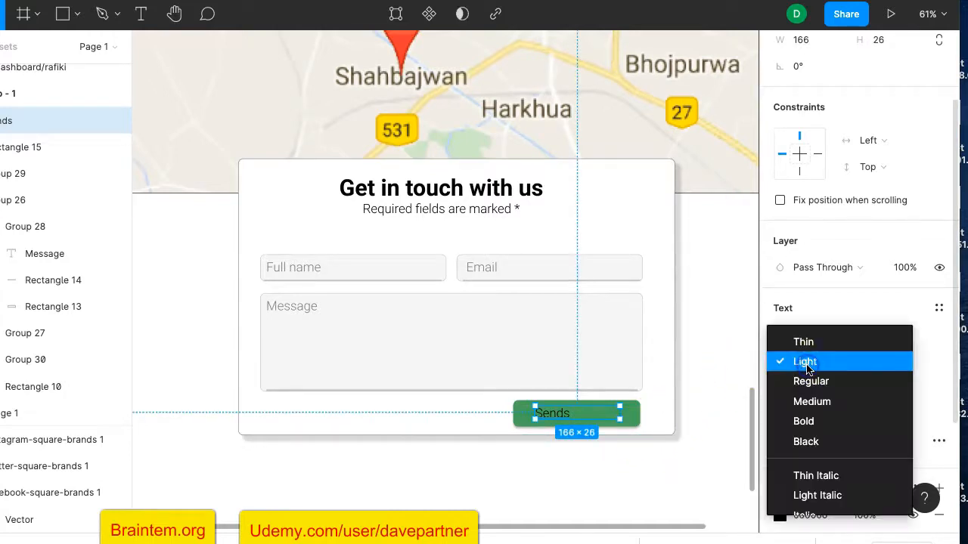
left_click(809, 422)
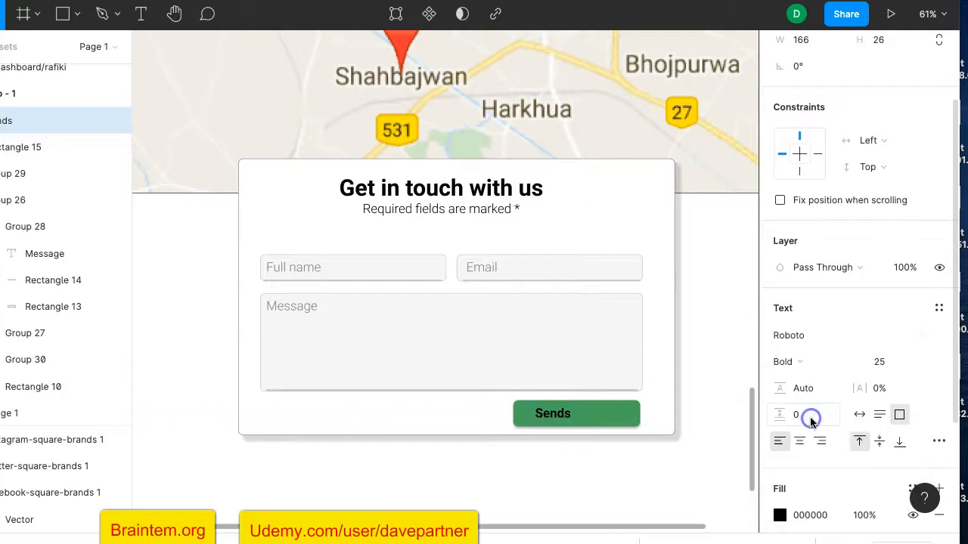
left_click(887, 365)
type("35")
key("Return")
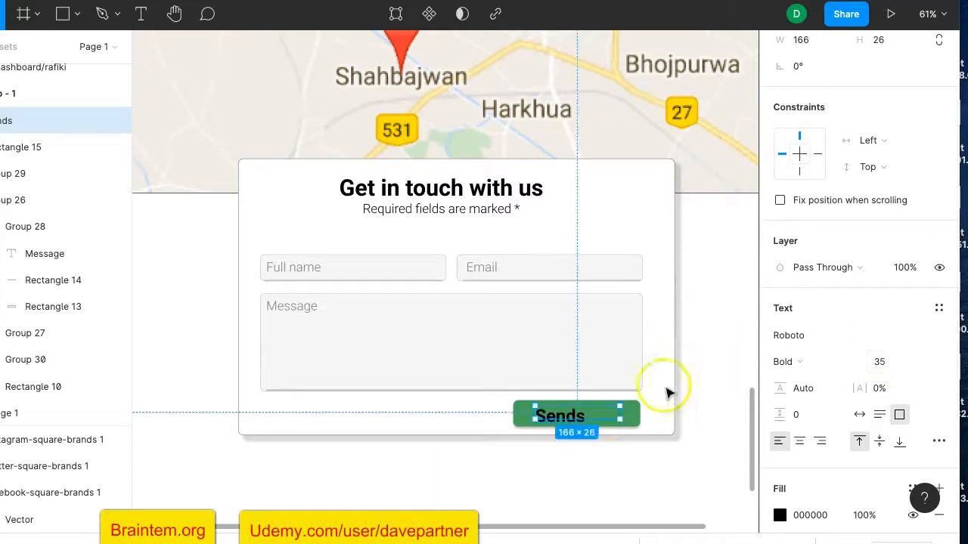
left_click_drag(565, 420, 574, 415)
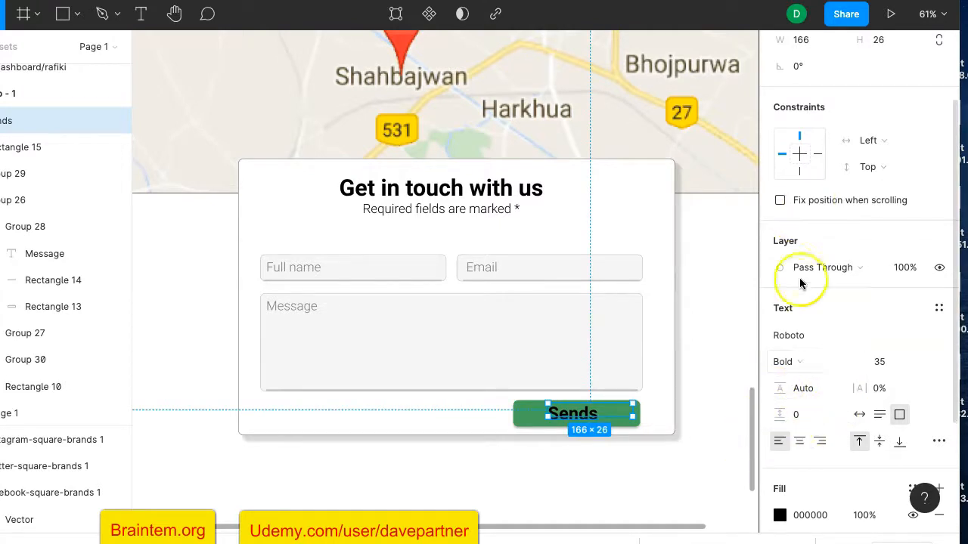
Change the Sends label's fill colour to white FFFFFF
scroll(789, 438, "down", 3)
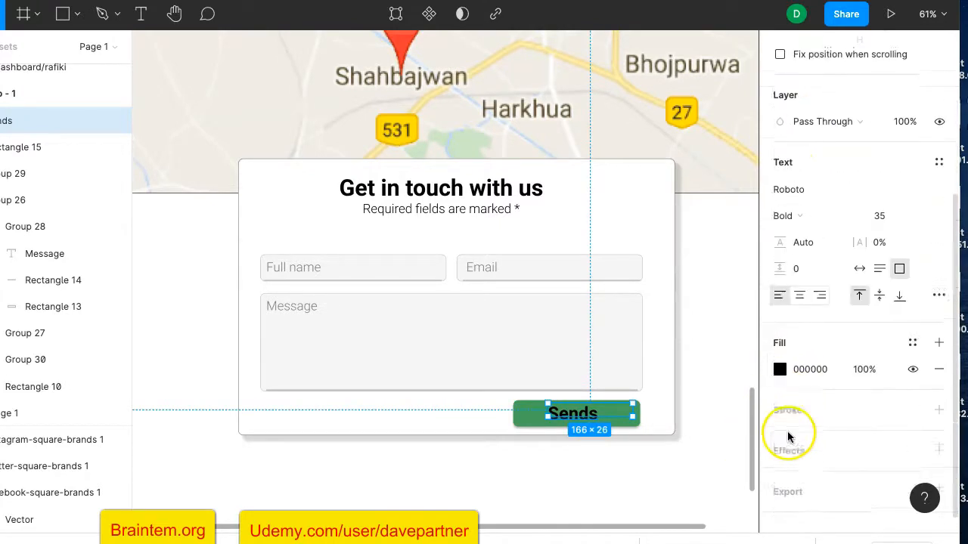
scroll(790, 416, "down", 1)
left_click(780, 348)
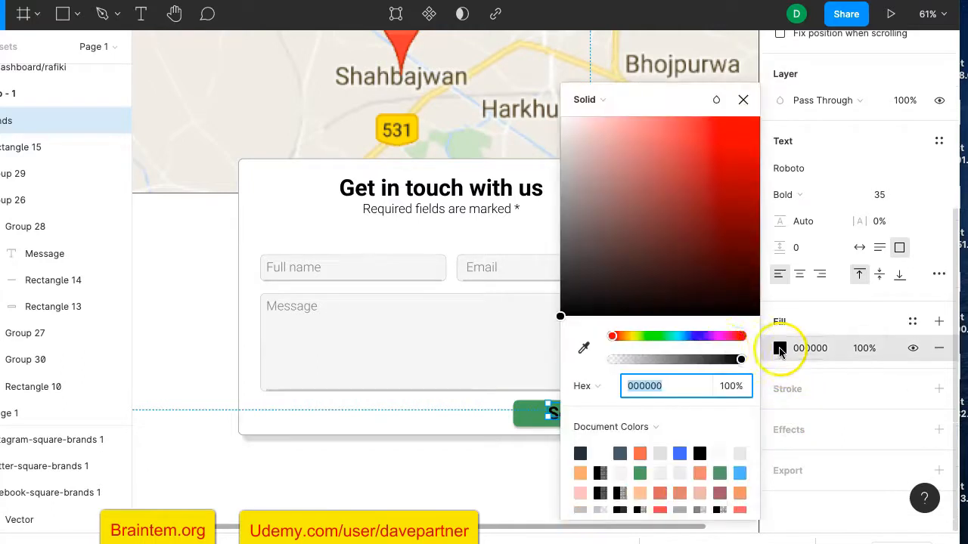
left_click(604, 457)
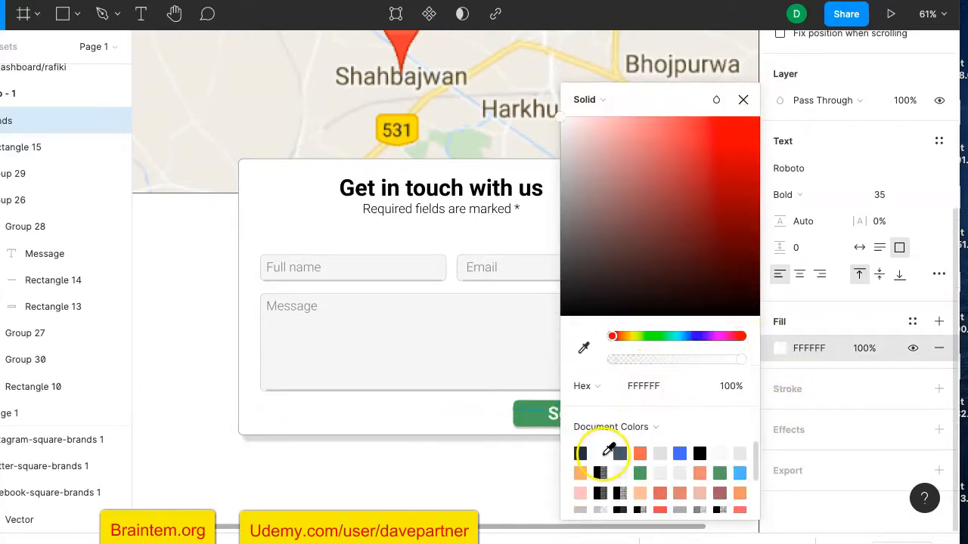
left_click(743, 99)
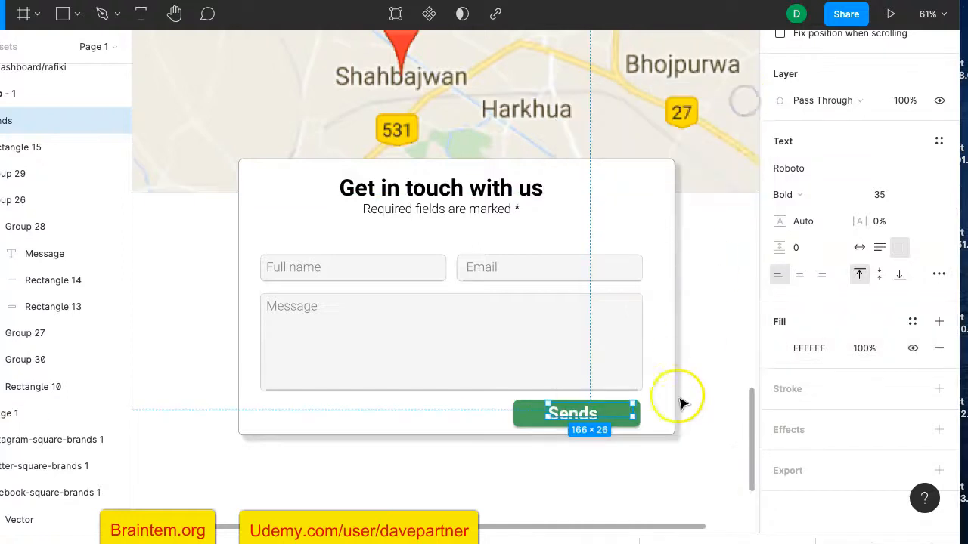
left_click(725, 394)
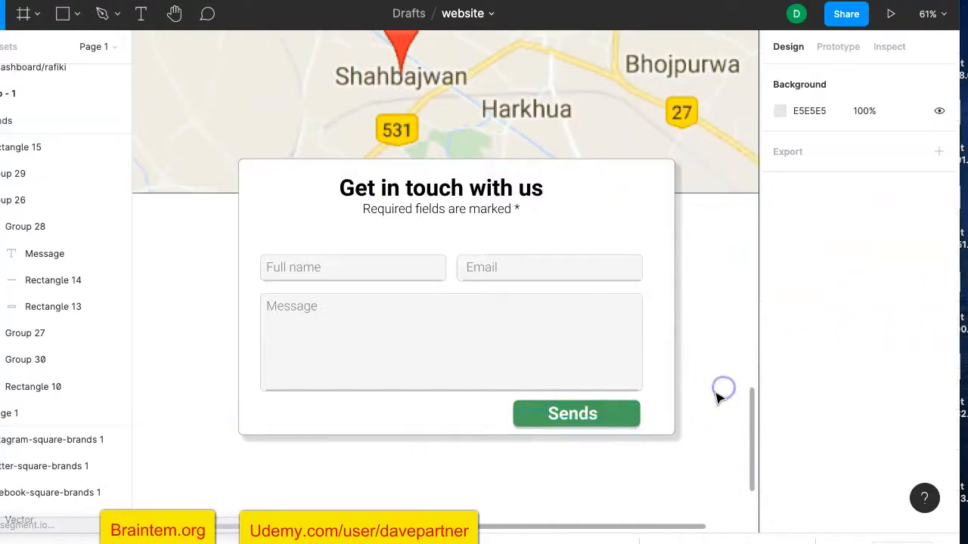
left_click(627, 414)
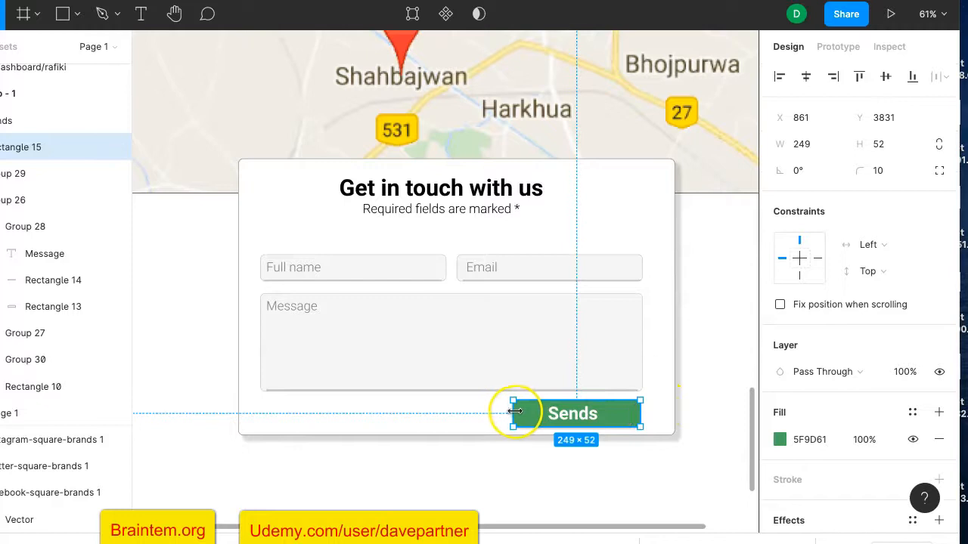
Narrow the green button to 200×52 and centre-align its label
left_click_drag(514, 414, 534, 411)
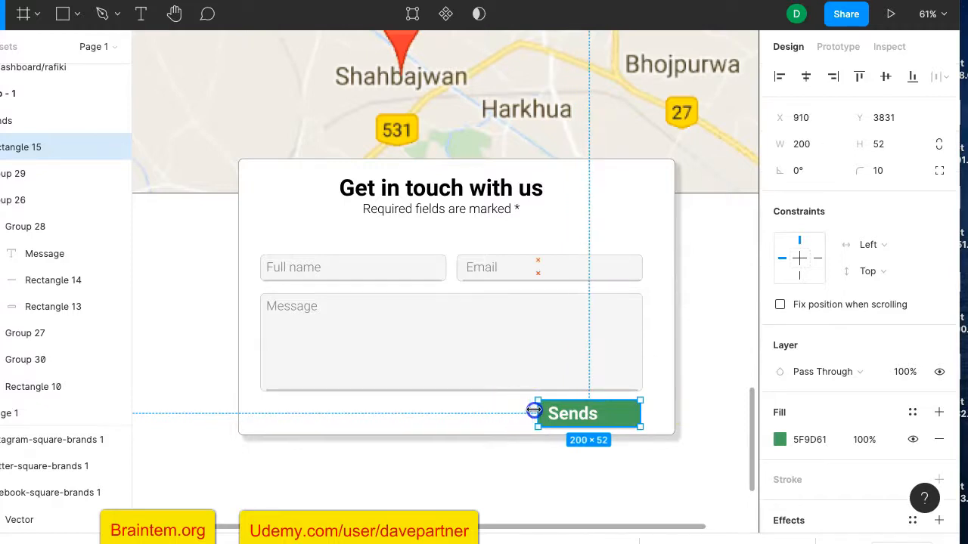
left_click(560, 412)
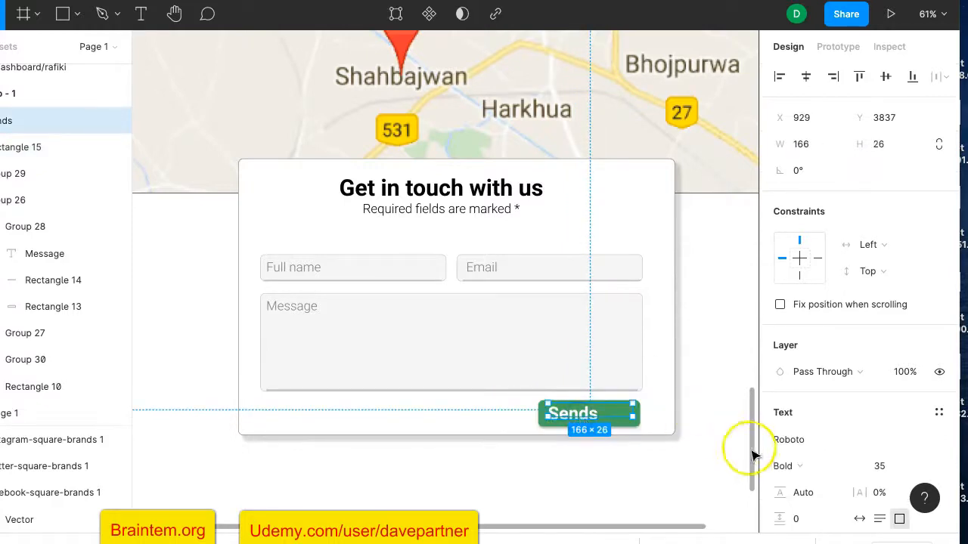
scroll(814, 463, "down", 3)
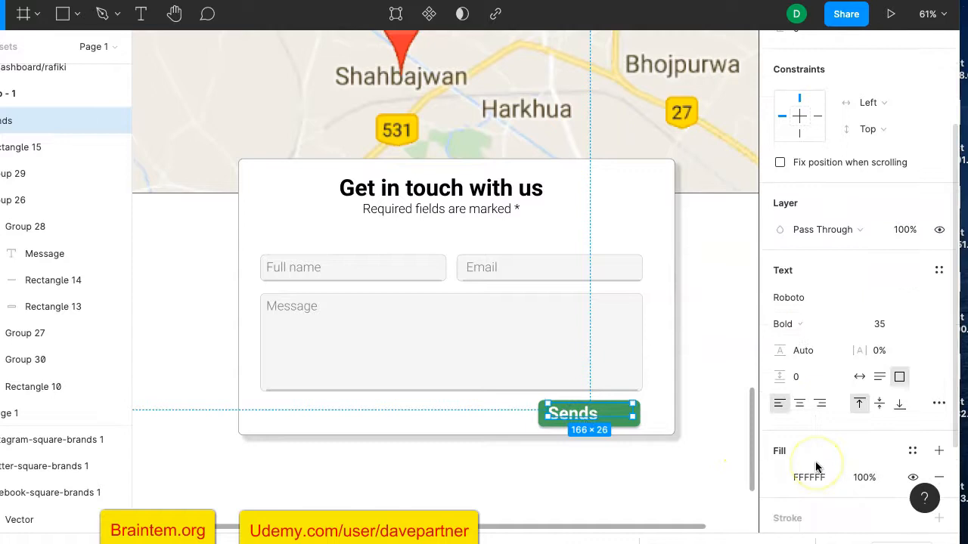
left_click(798, 401)
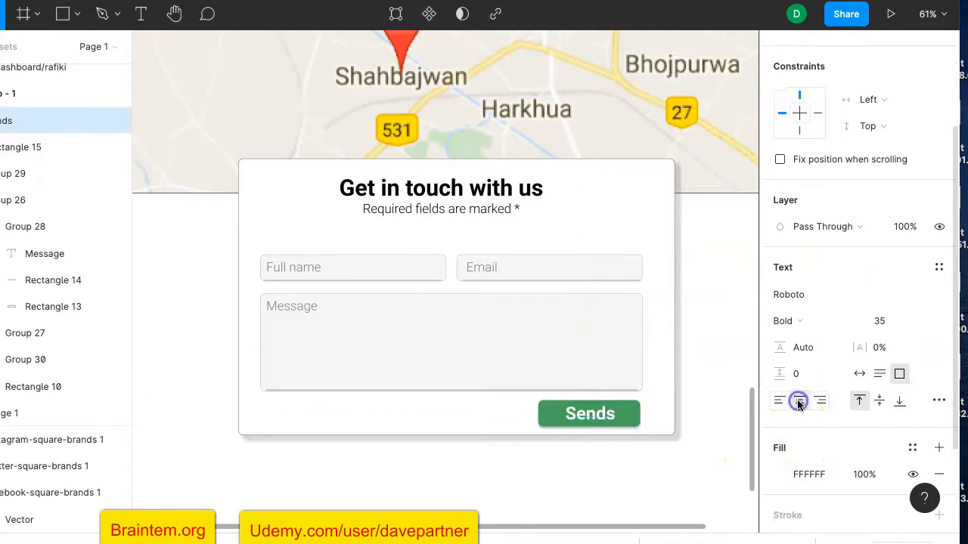
left_click(740, 352)
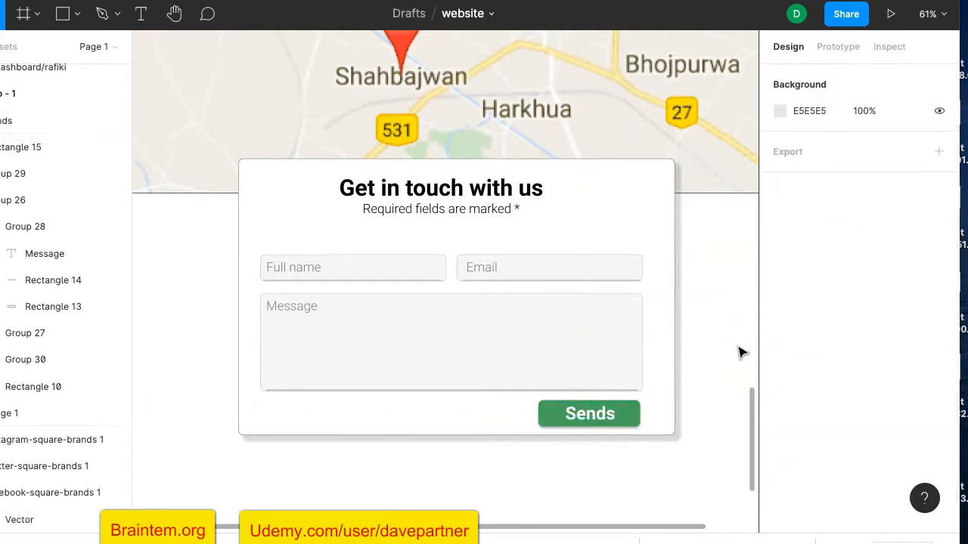
Delete the trailing 's' so the button label reads 'Send'
left_click(618, 420)
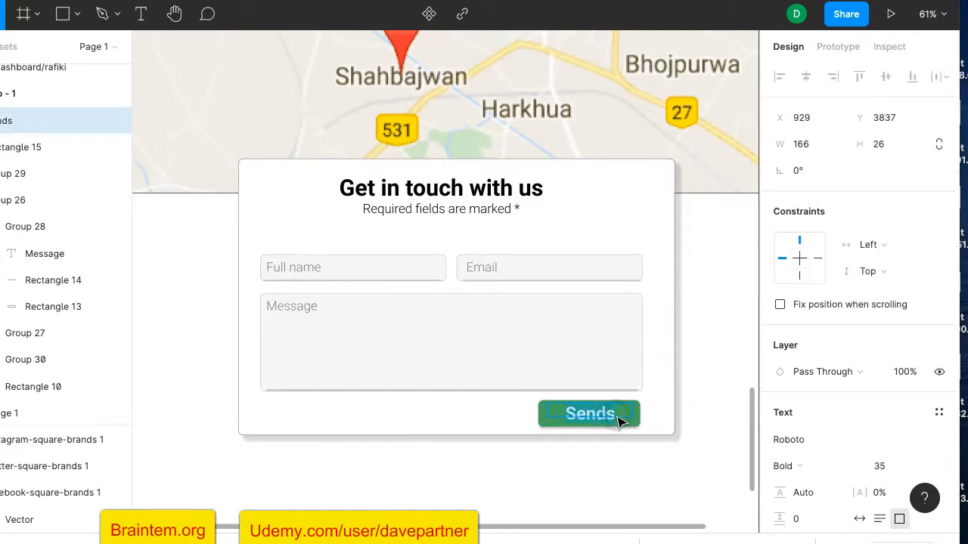
left_click(619, 418)
key("BackSpace")
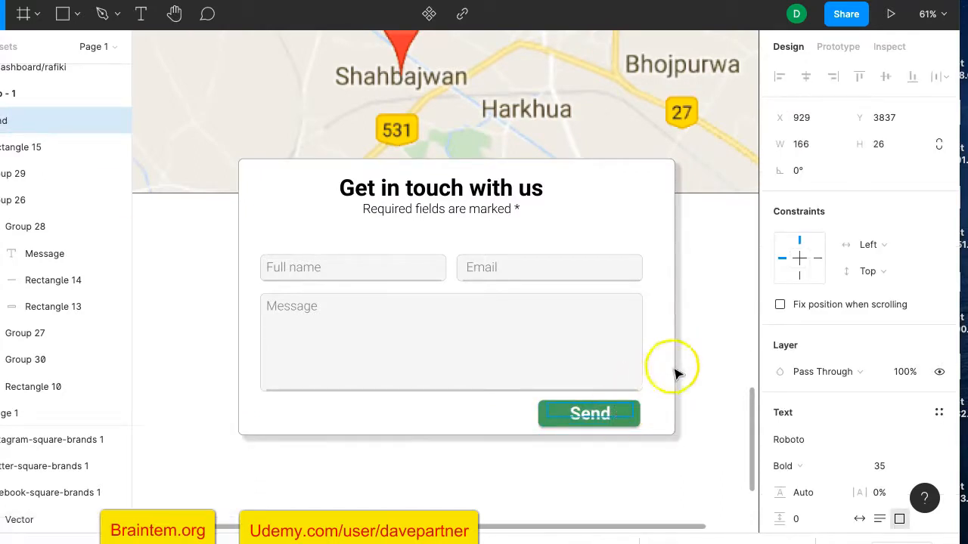
key("Escape")
scroll(713, 360, "up", 10)
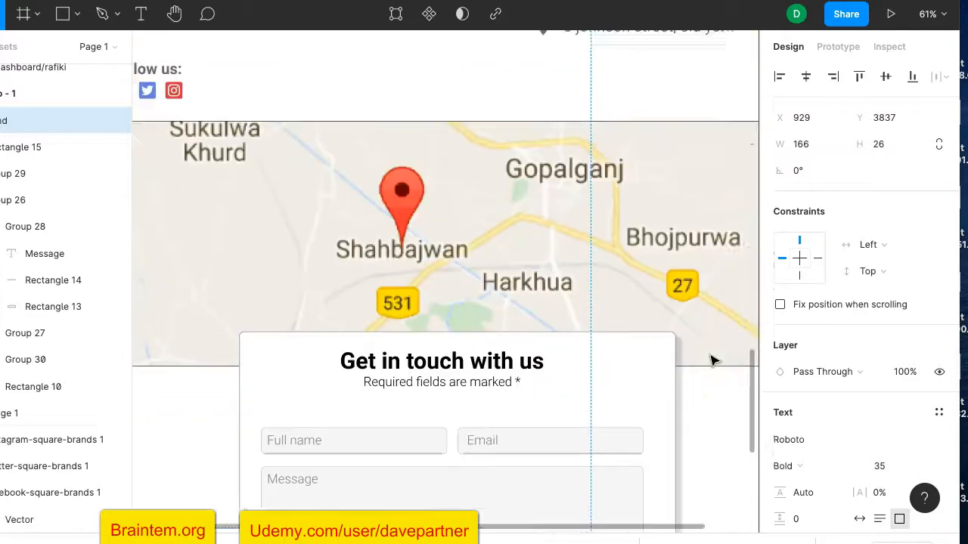
Duplicate the envelope icon from the contact details
scroll(713, 361, "up", 3)
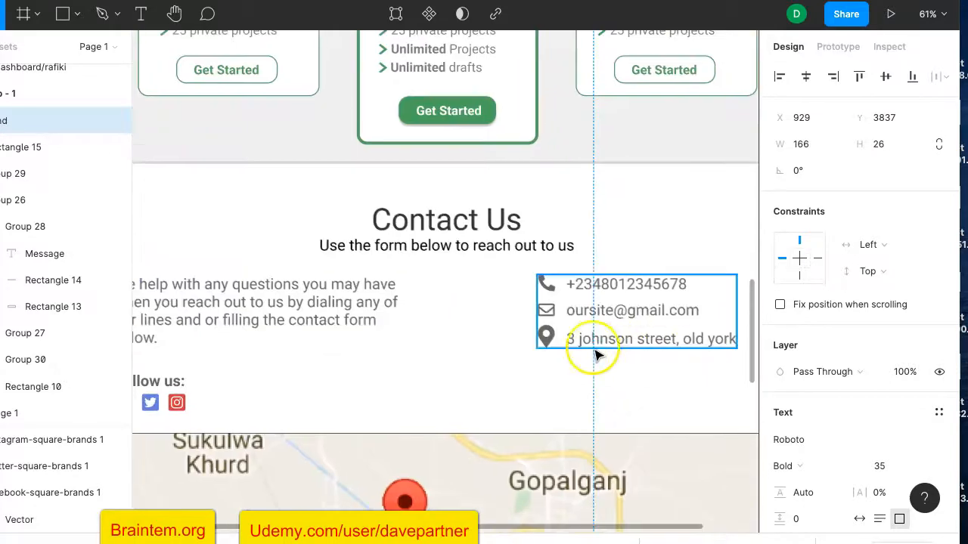
double_click(546, 310)
left_click(627, 333)
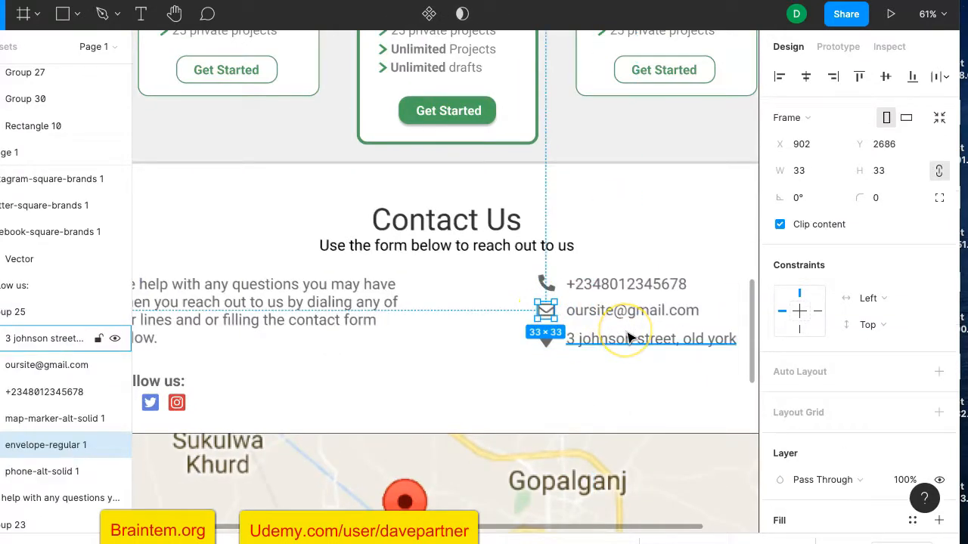
key("ctrl+d")
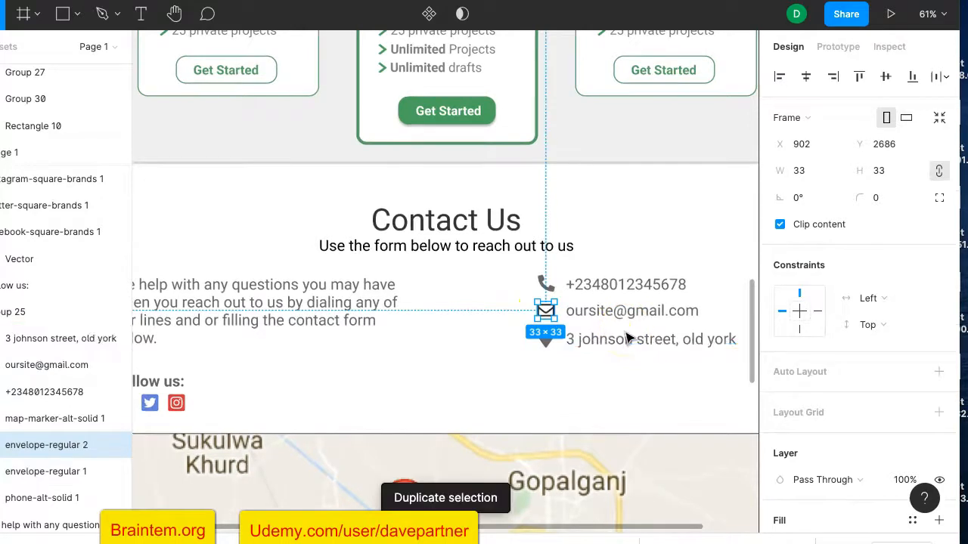
scroll(565, 356, "down", 5)
scroll(565, 357, "down", 1)
left_click_drag(534, 83, 558, 468)
scroll(563, 478, "down", 1)
scroll(562, 478, "down", 5)
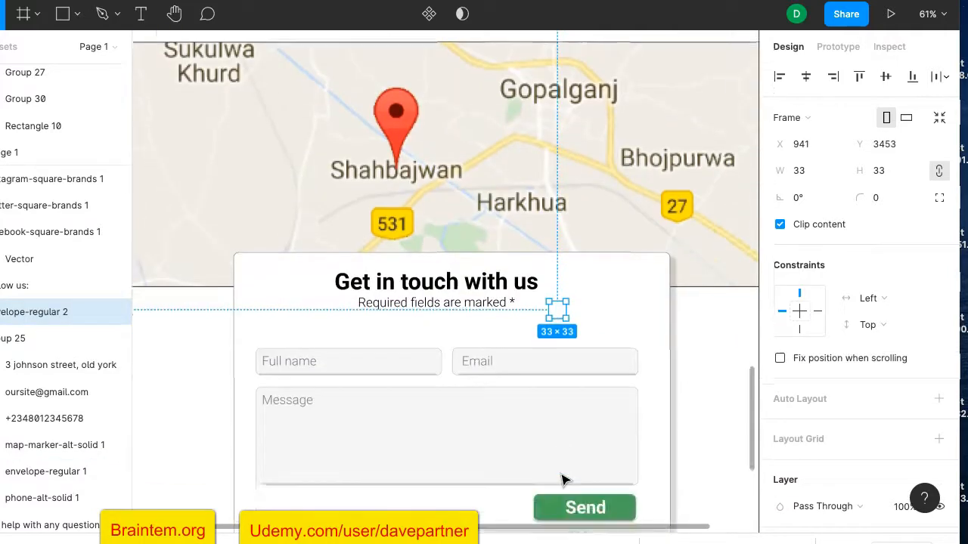
Place the 33×33 envelope icon at X 936, Y 3883 beside Send and bring it to front
left_click(558, 230)
left_click_drag(558, 235, 556, 462)
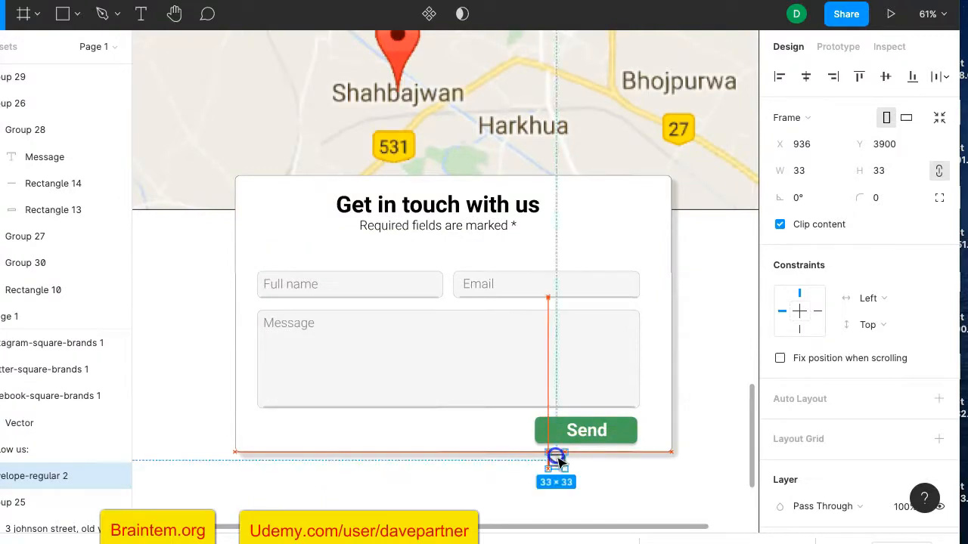
mouse_move(558, 460)
left_mouse_down()
mouse_move(557, 445)
mouse_move(560, 457)
left_mouse_up()
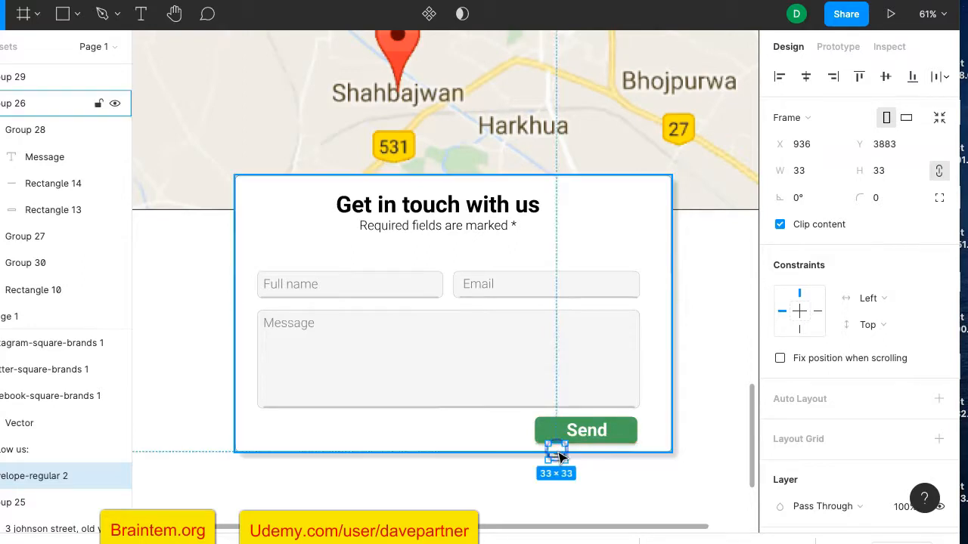
right_click(558, 457)
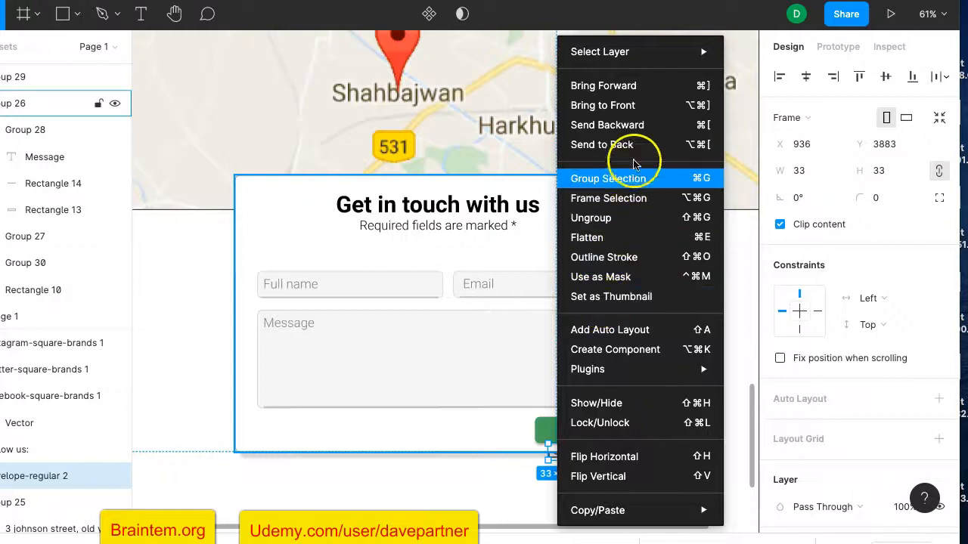
left_click(637, 106)
Nudge the envelope icon up onto the green button and recolour 000000 60% to white FFFFFF
key("Up")
key("Up")
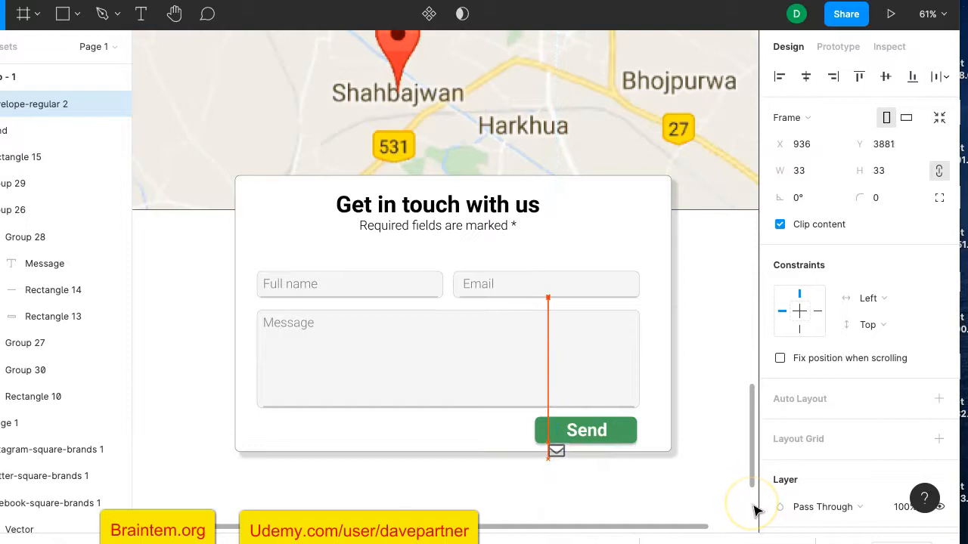
key("Up")
key("Up")
key("Up")
key("Up")
key("Up")
key("Up")
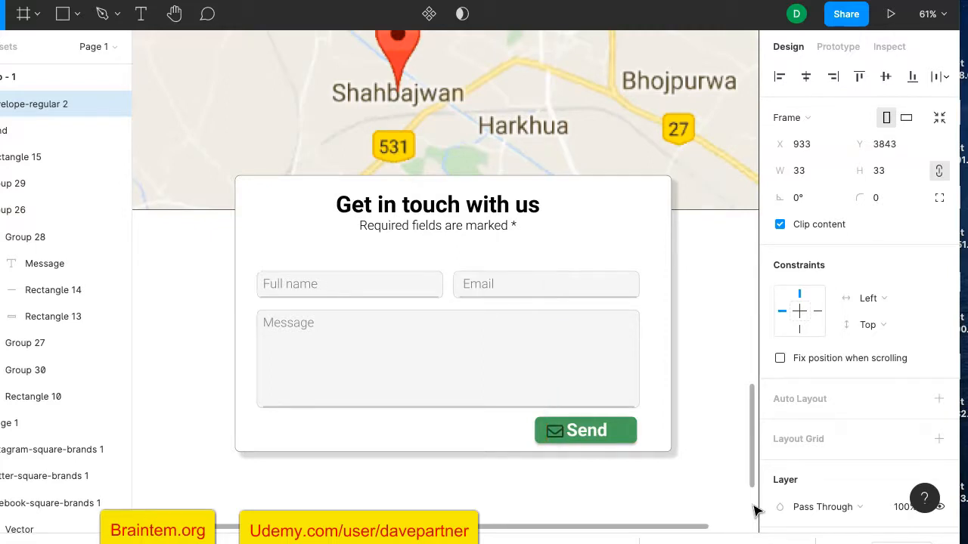
scroll(832, 469, "down", 5)
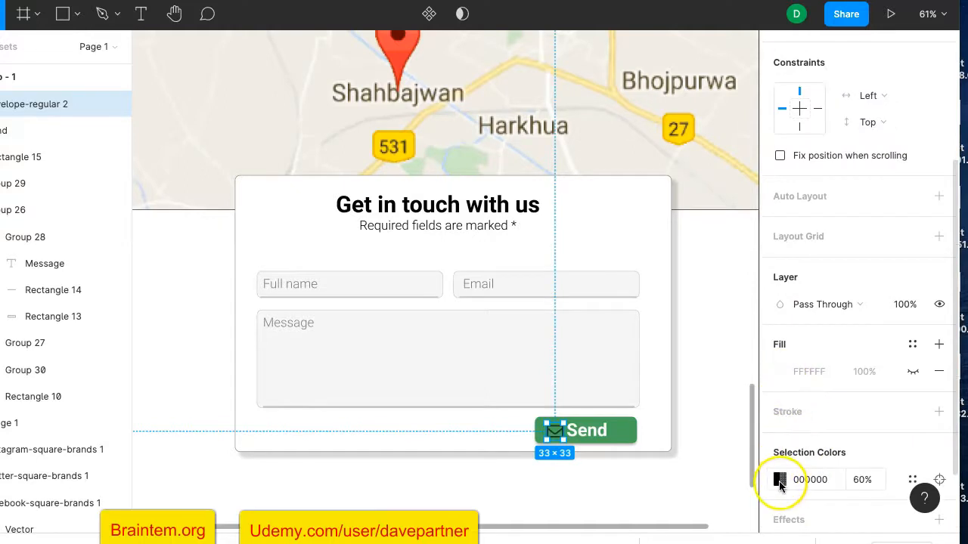
scroll(777, 487, "down", 2)
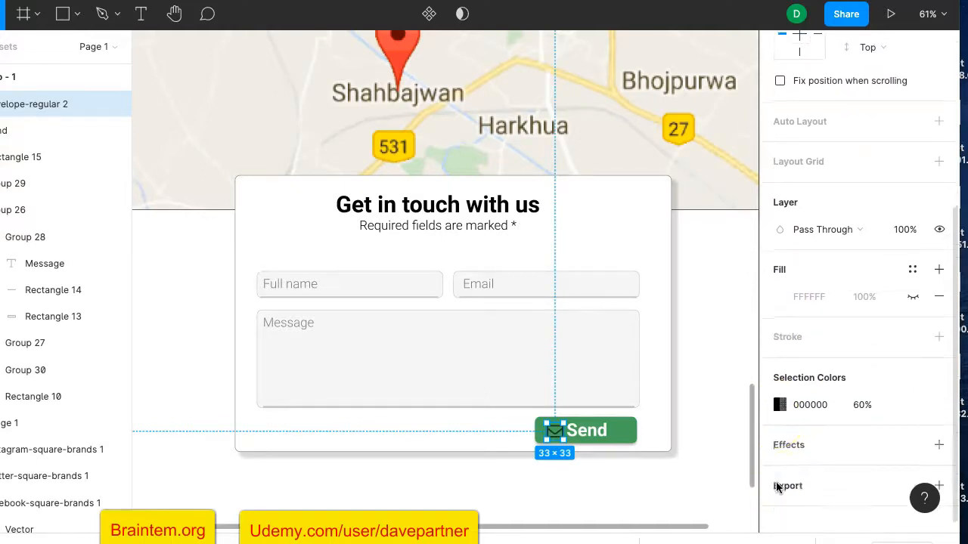
left_click(779, 406)
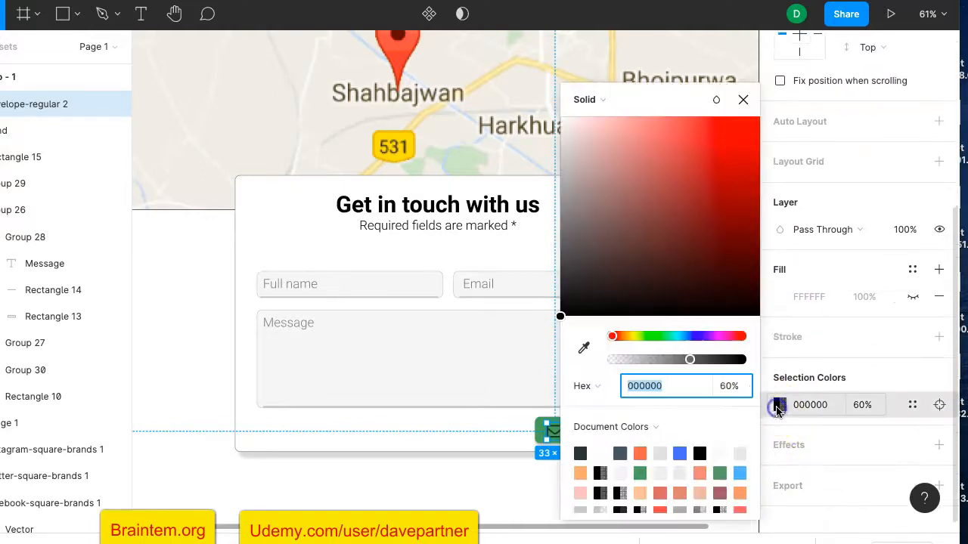
left_click(601, 453)
left_click(742, 100)
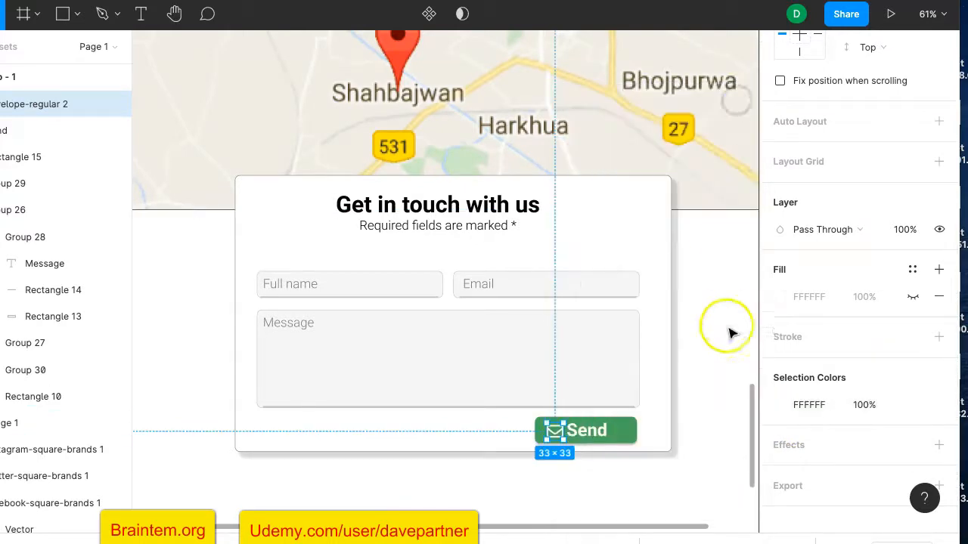
left_click(734, 376)
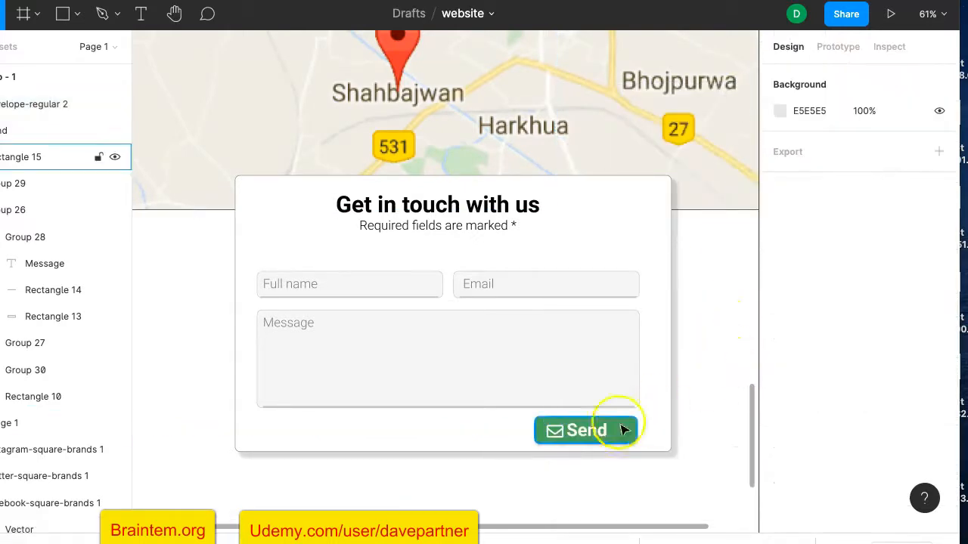
Align the envelope icon and Send label on their horizontal and vertical centres
left_click(556, 436)
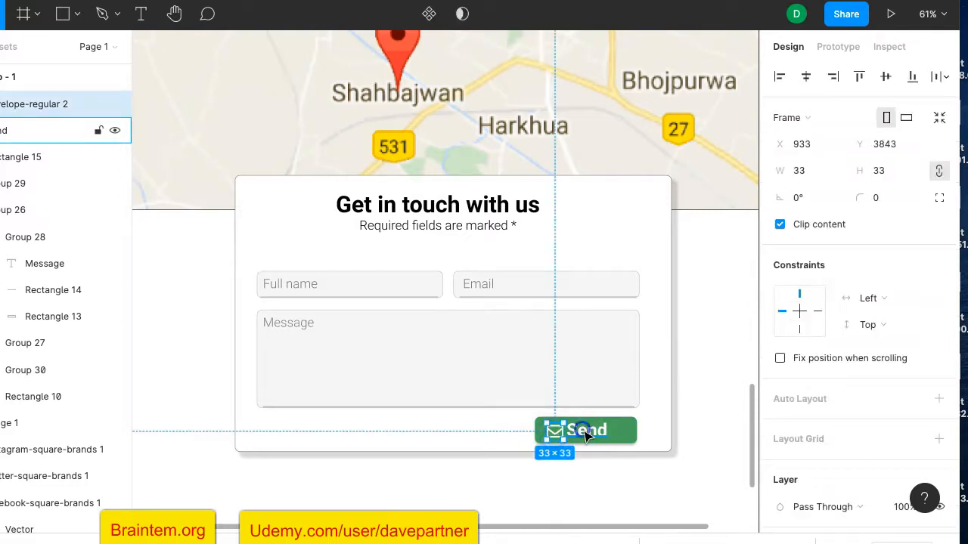
left_click(586, 437, "shift")
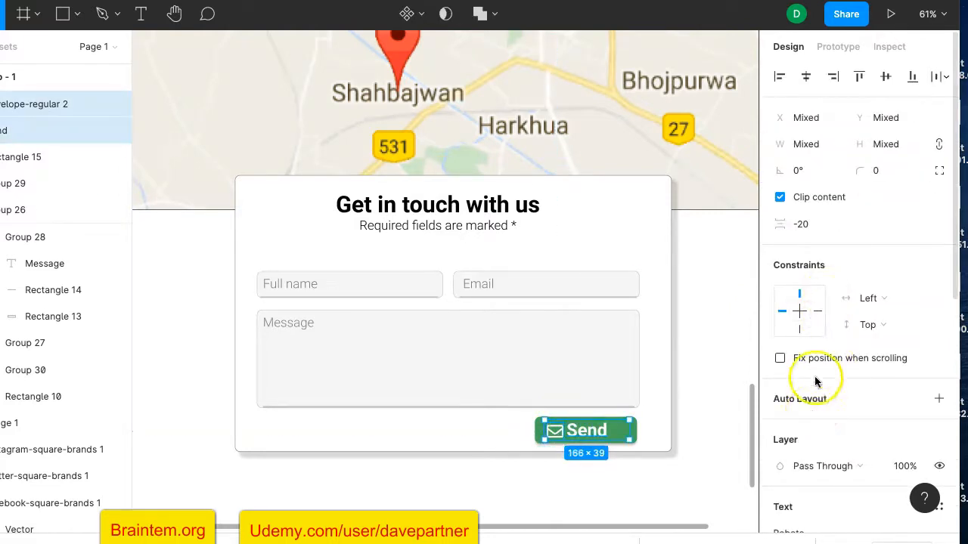
left_click(806, 78)
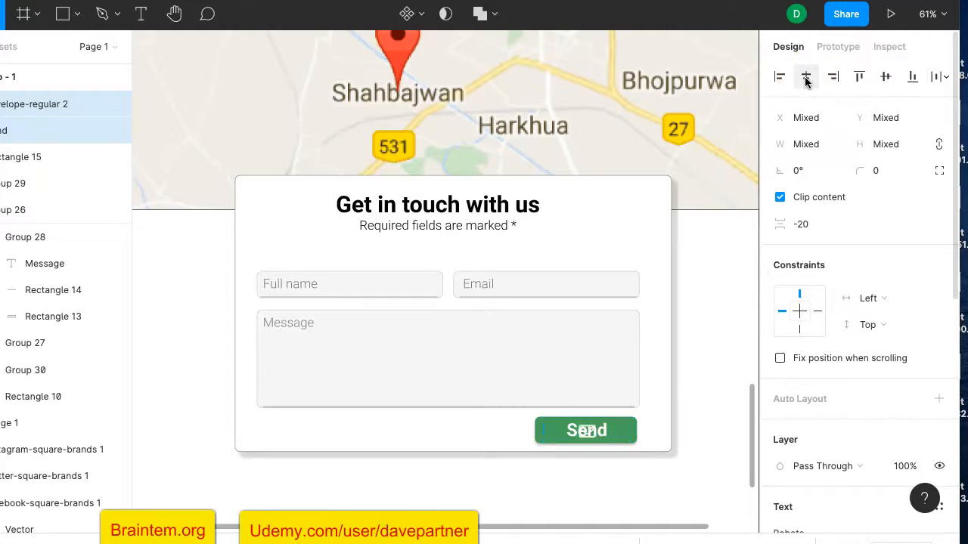
left_click(779, 78)
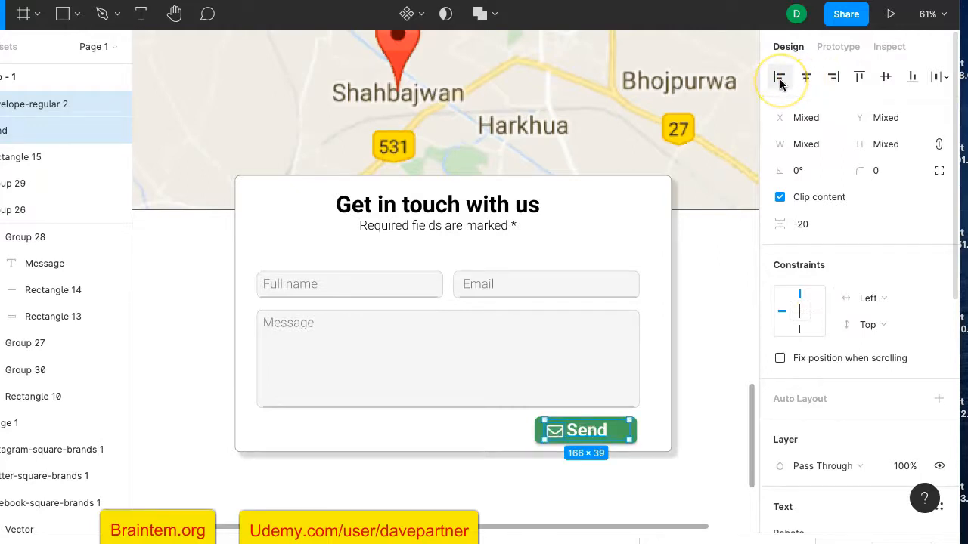
left_click(887, 77)
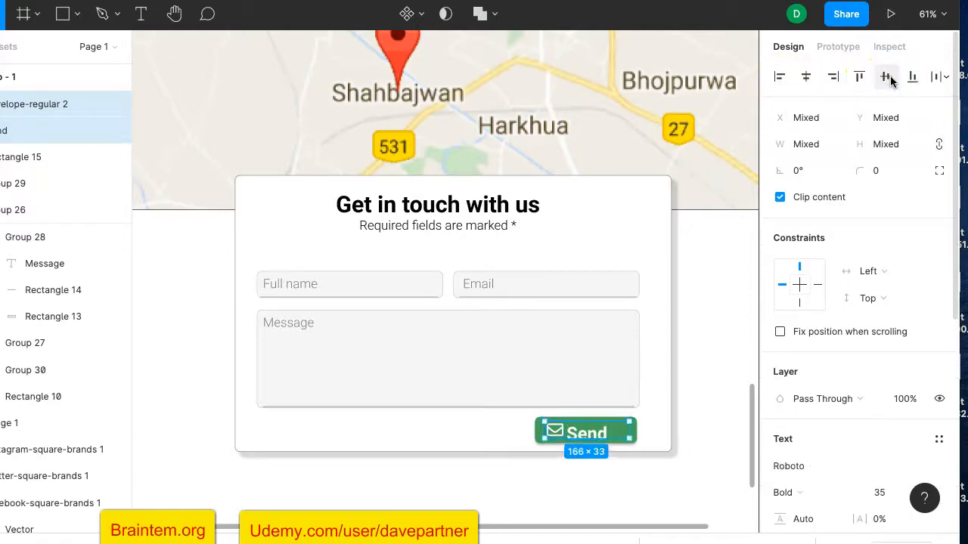
Left-align the Send label text and nudge the envelope icon up 1px
scroll(869, 359, "down", 3)
scroll(869, 358, "down", 1)
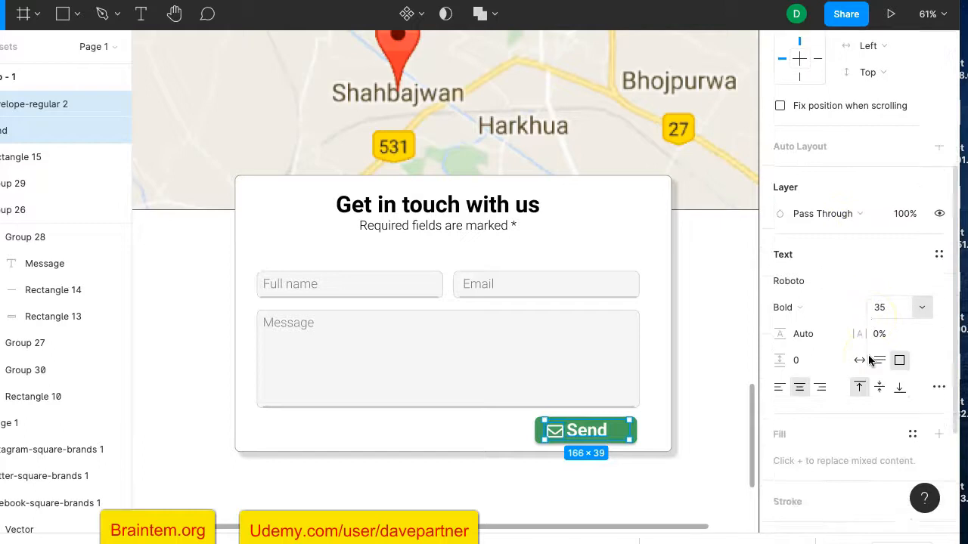
left_click(778, 383)
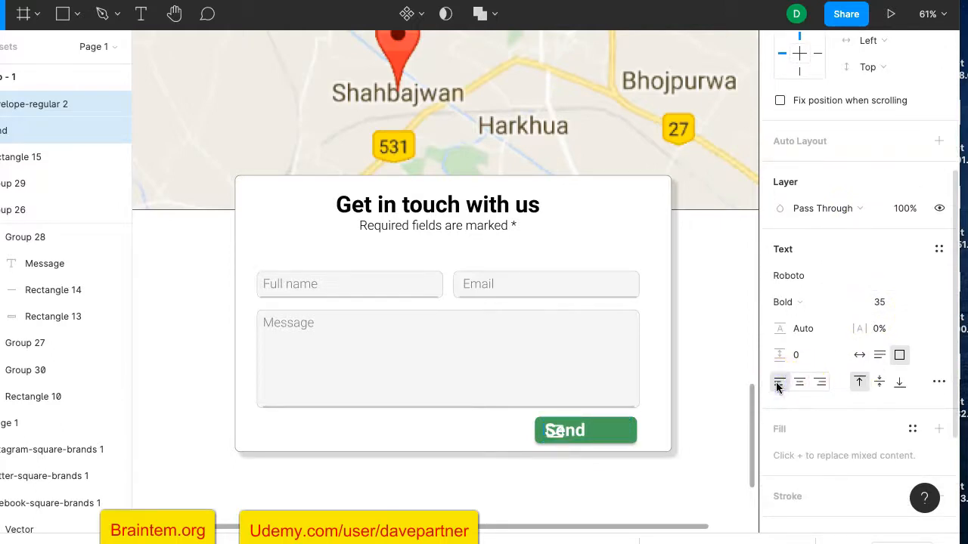
left_click(698, 421)
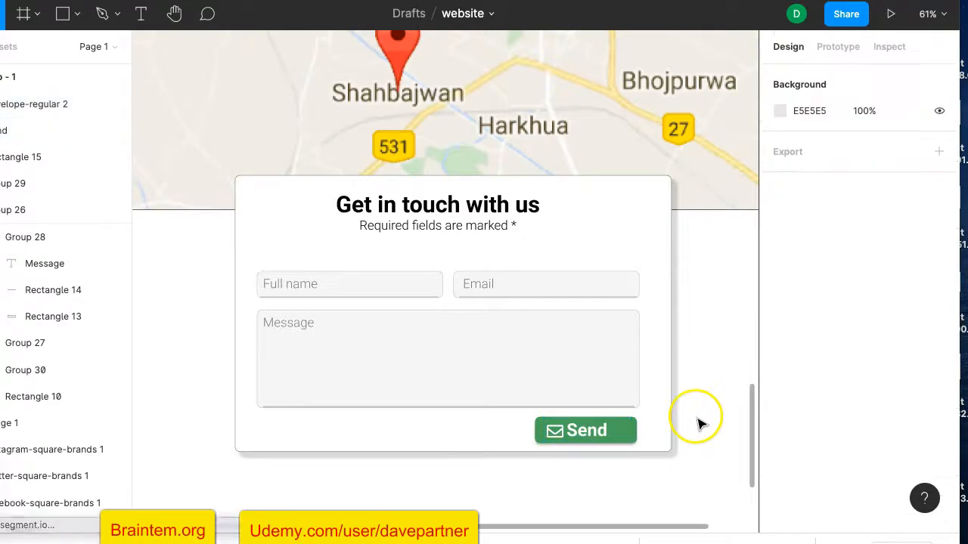
double_click(557, 431)
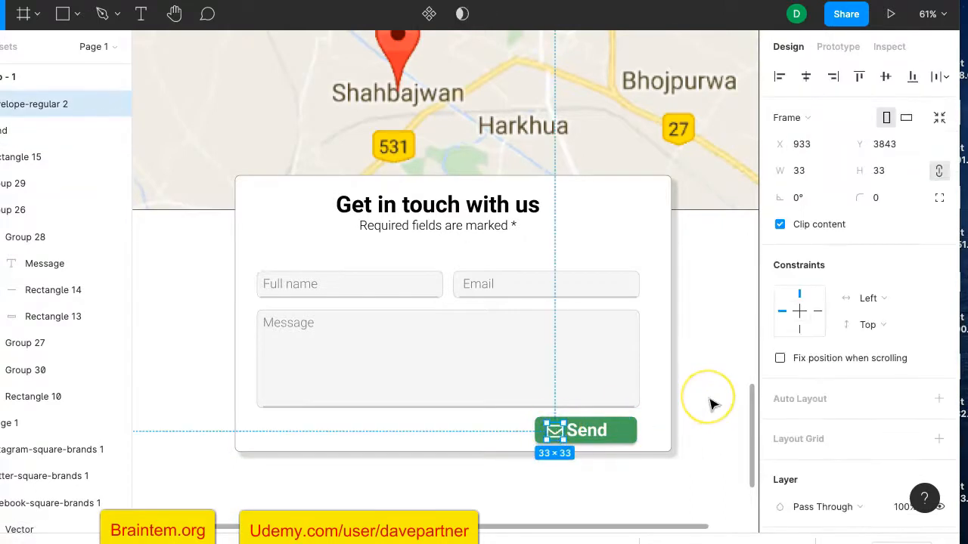
key("Up")
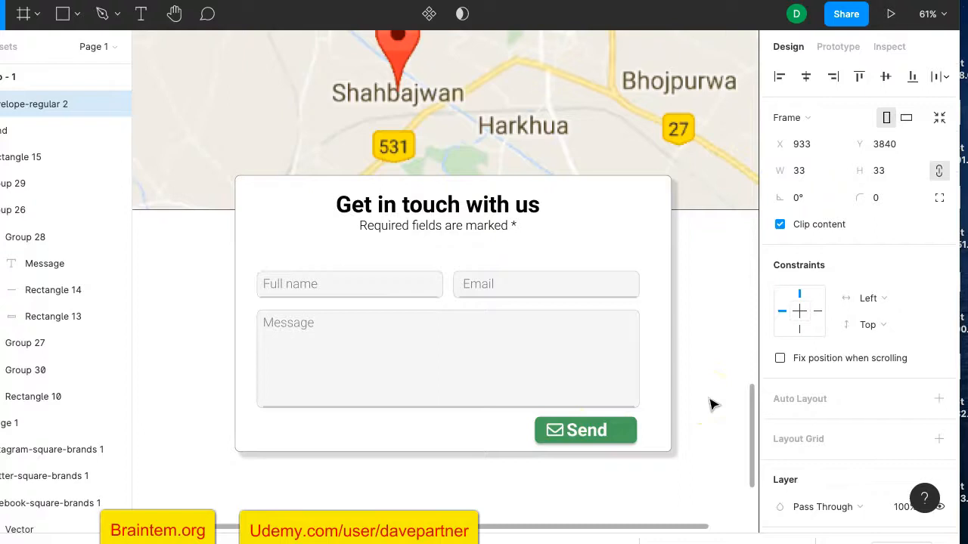
left_click(711, 404)
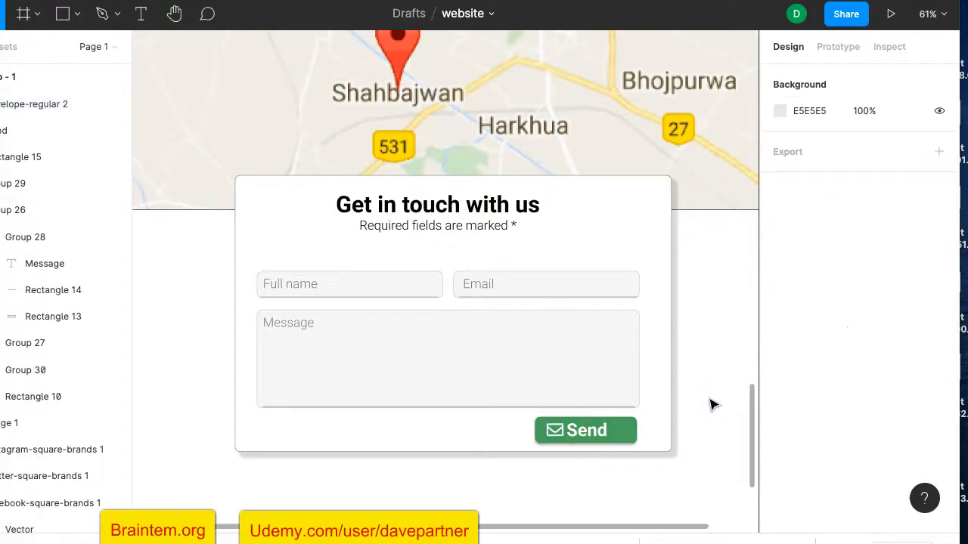
Zoom out over the Desktop frame to review the map and overlapping form card with Send button
scroll(711, 404, "down", 6, "ctrl")
left_click(685, 409)
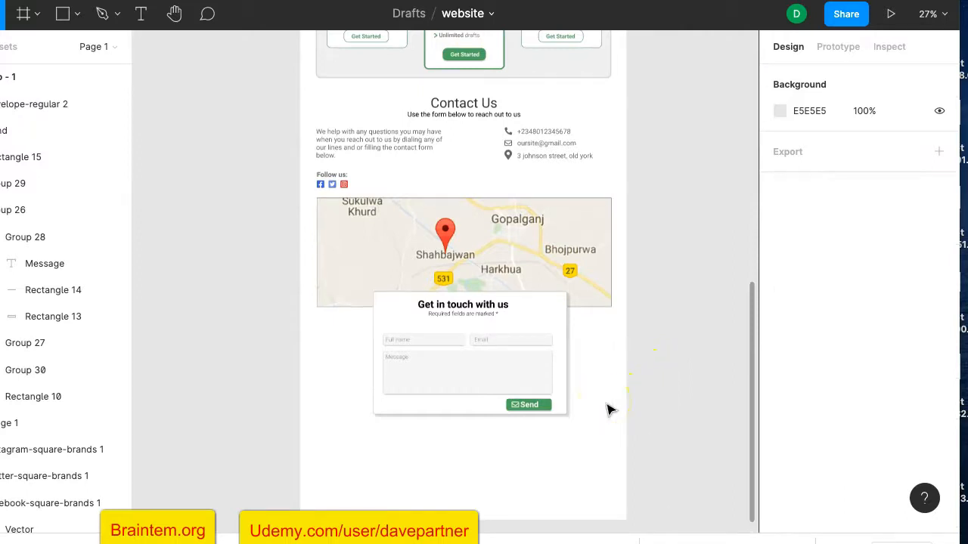
scroll(597, 405, "down", 2, "ctrl")
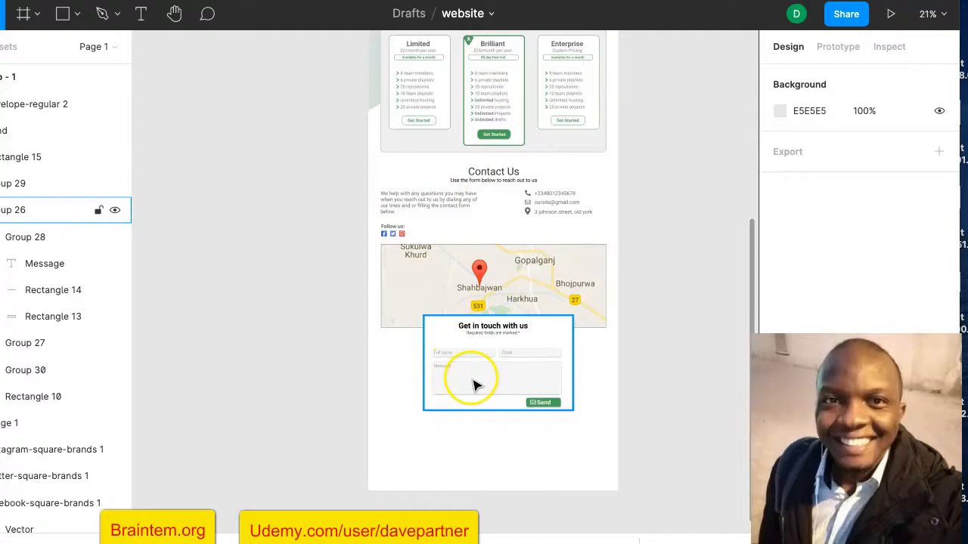
scroll(474, 386, "up", 3)
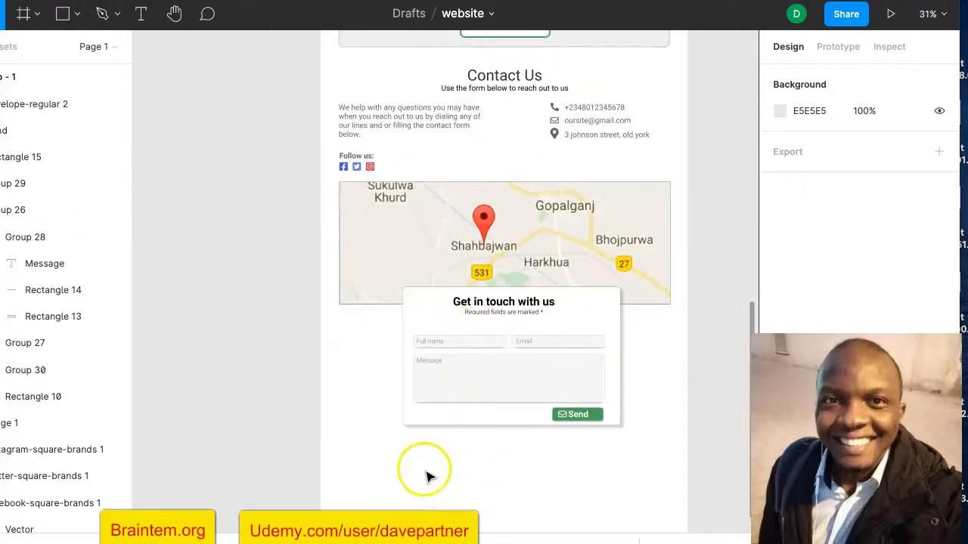
scroll(464, 430, "down", 3)
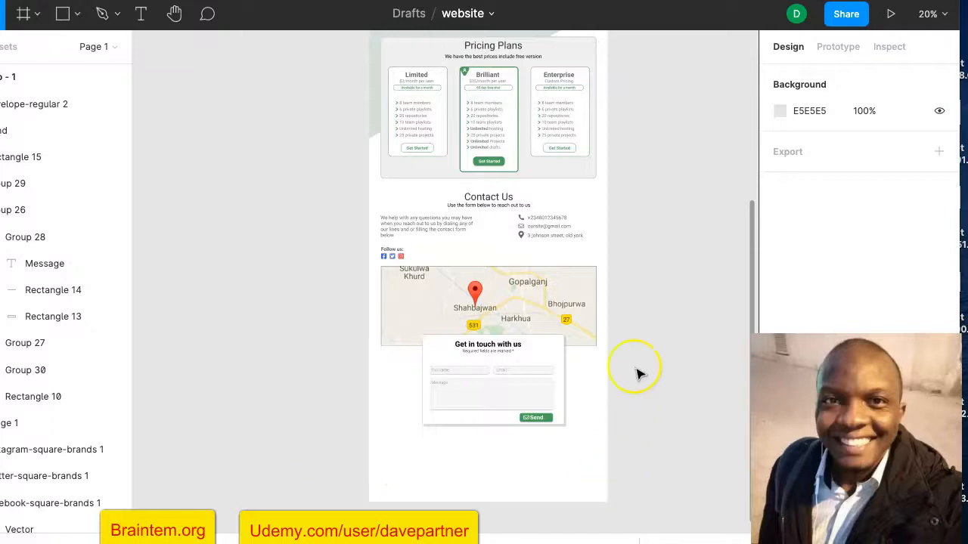
scroll(639, 374, "up", 5)
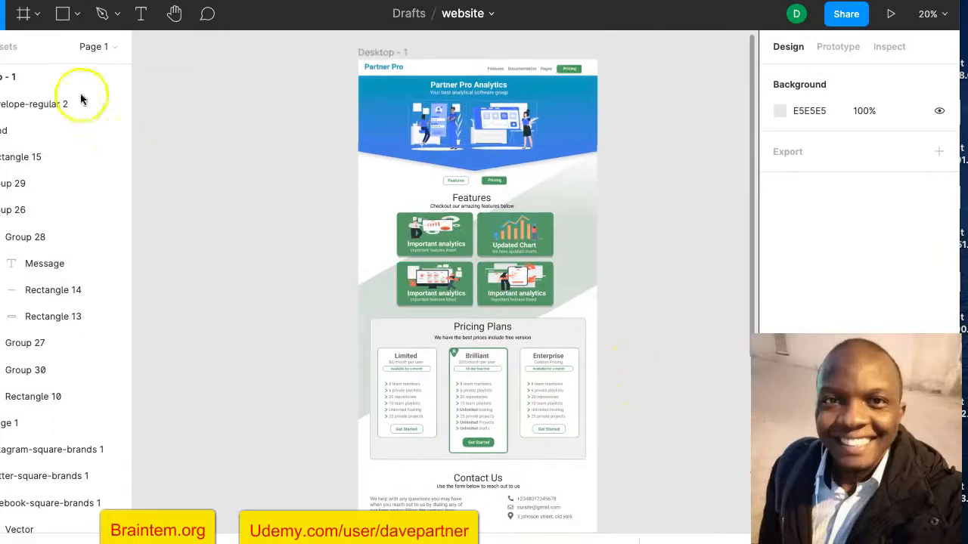